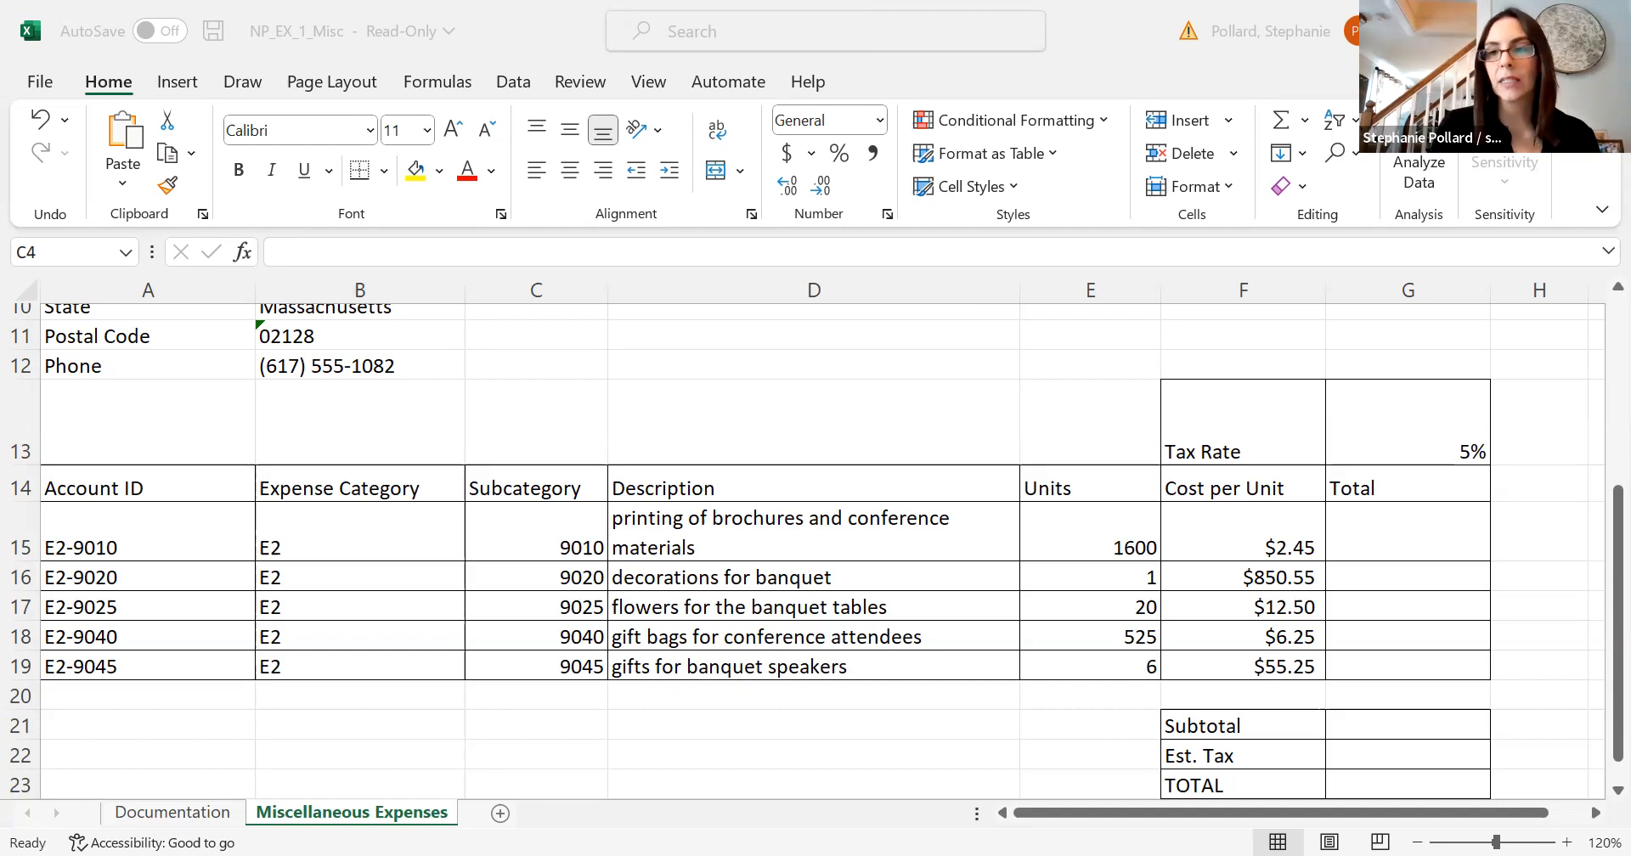
# Review the Miscellaneous Expenses sheet from the title, summary and host details down to the expense table and totals rows.
pyautogui.click(1605, 503)
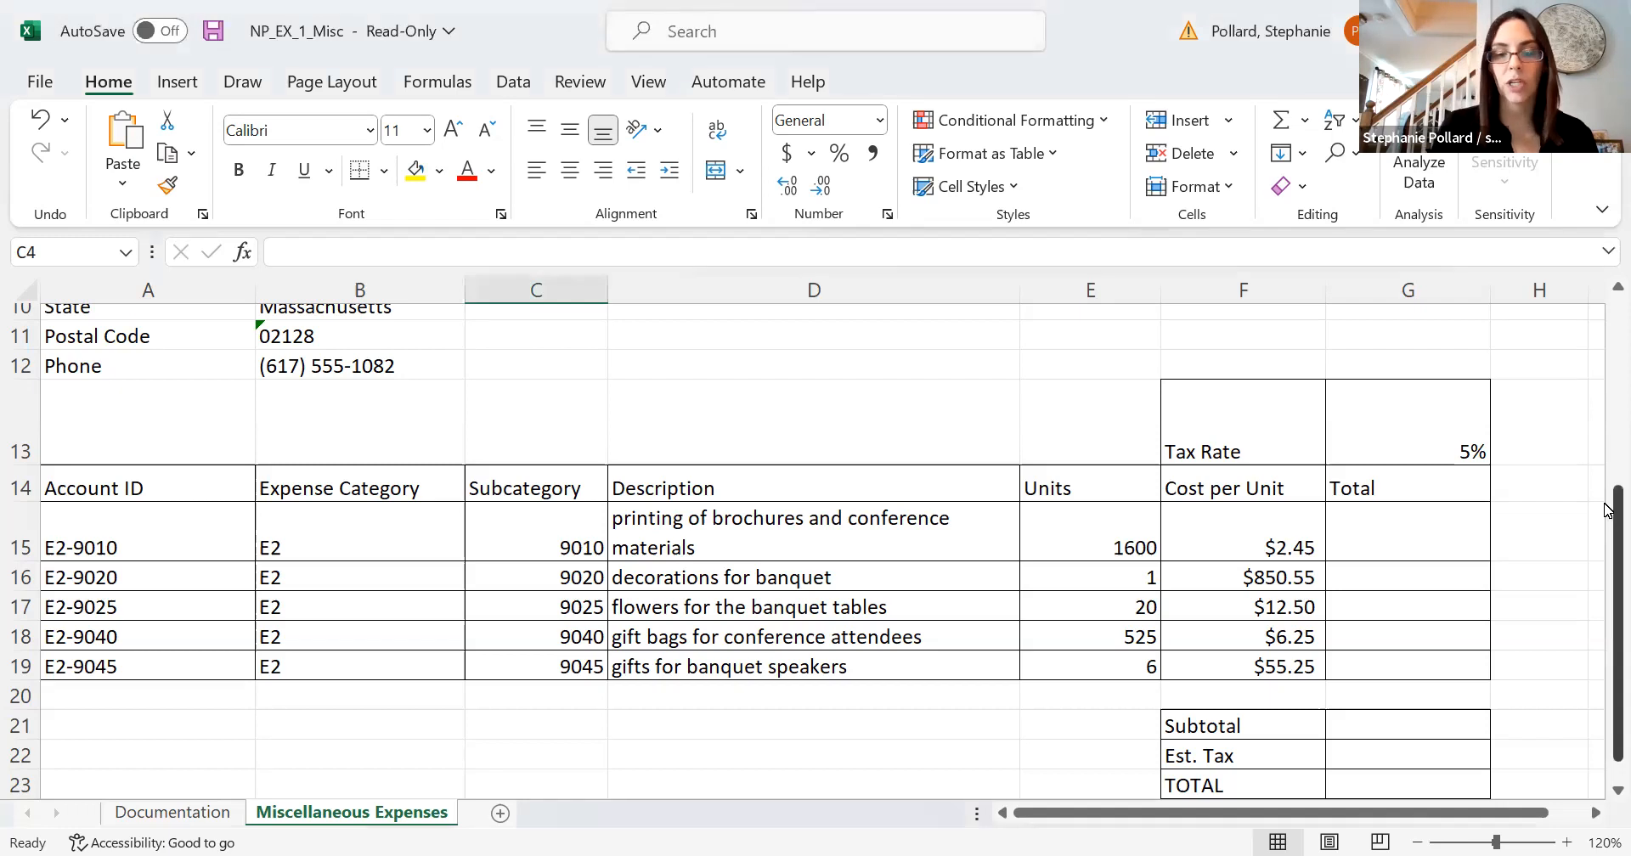
pyautogui.moveTo(1605, 503); pyautogui.dragTo(1606, 387)
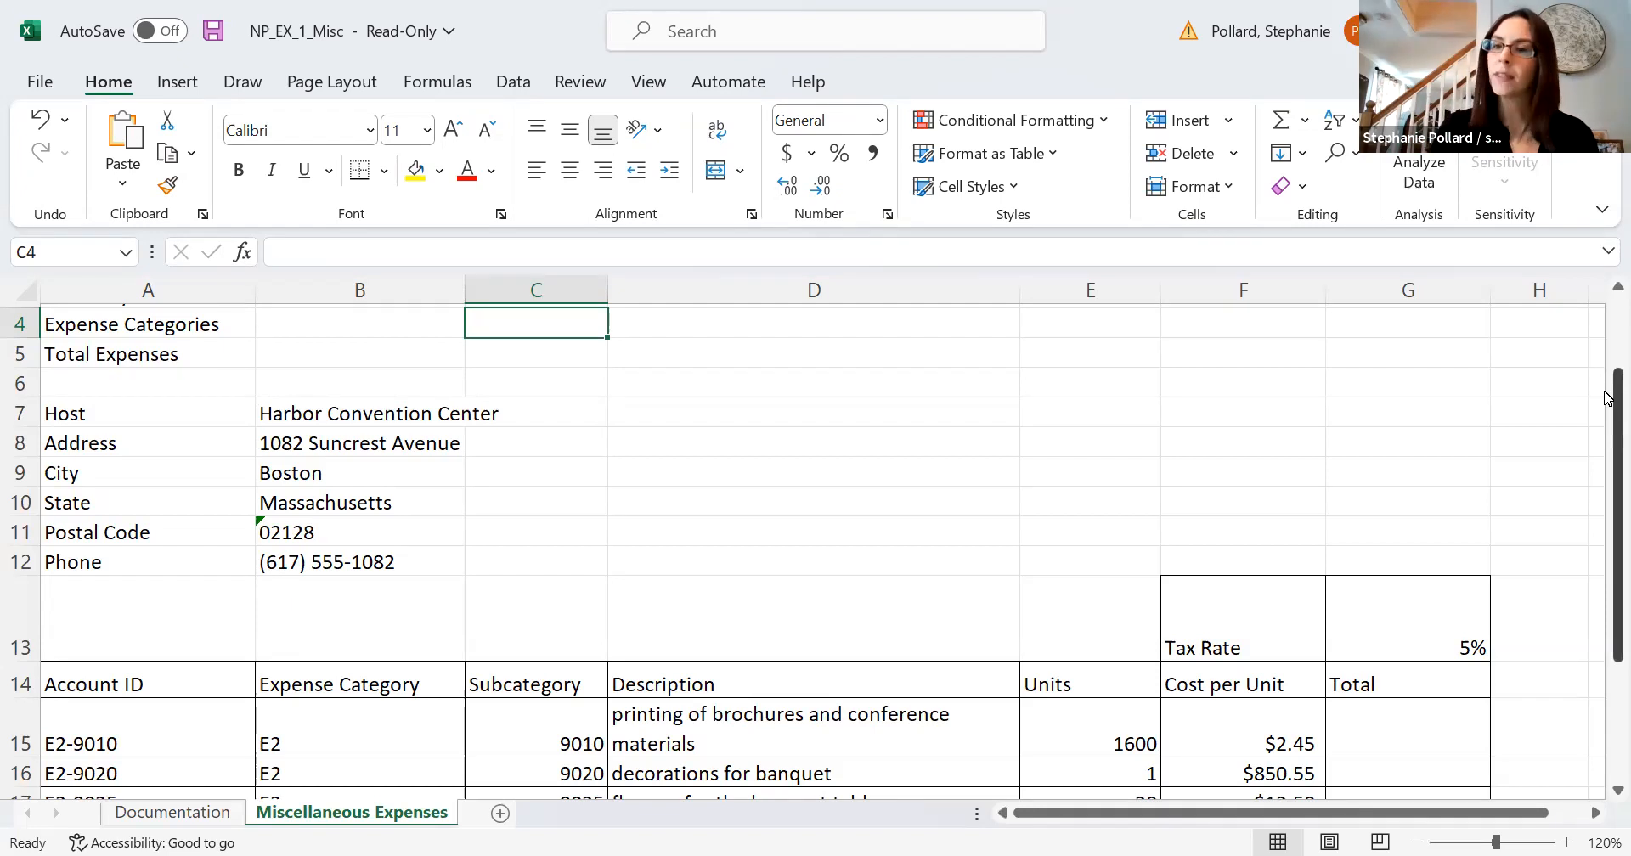
pyautogui.moveTo(1605, 397); pyautogui.dragTo(1605, 507)
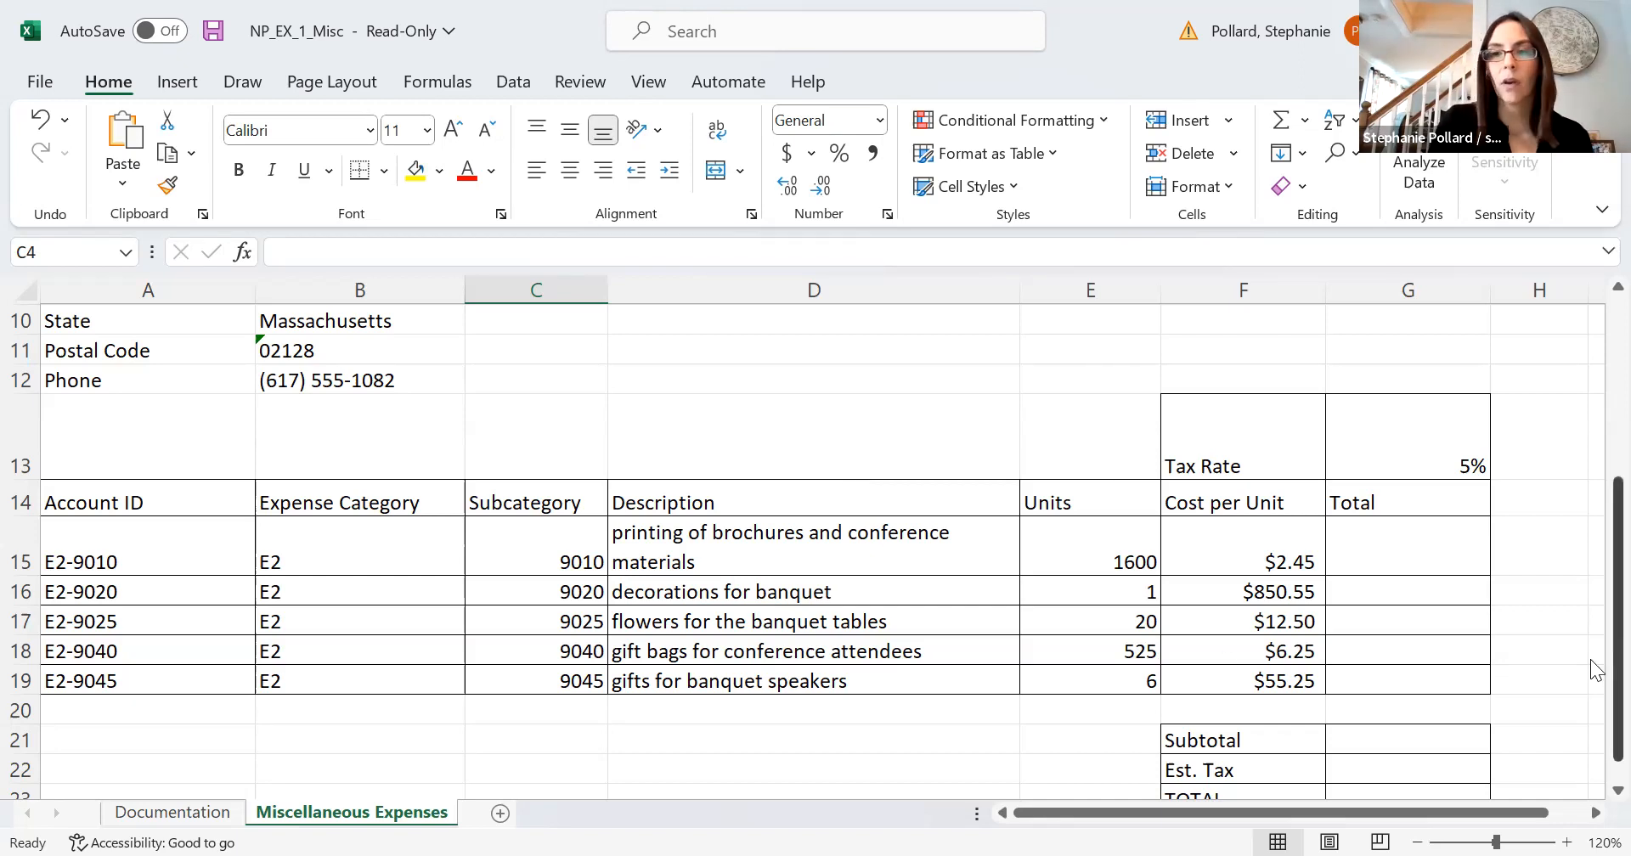
pyautogui.scroll(3, 1593, 471)
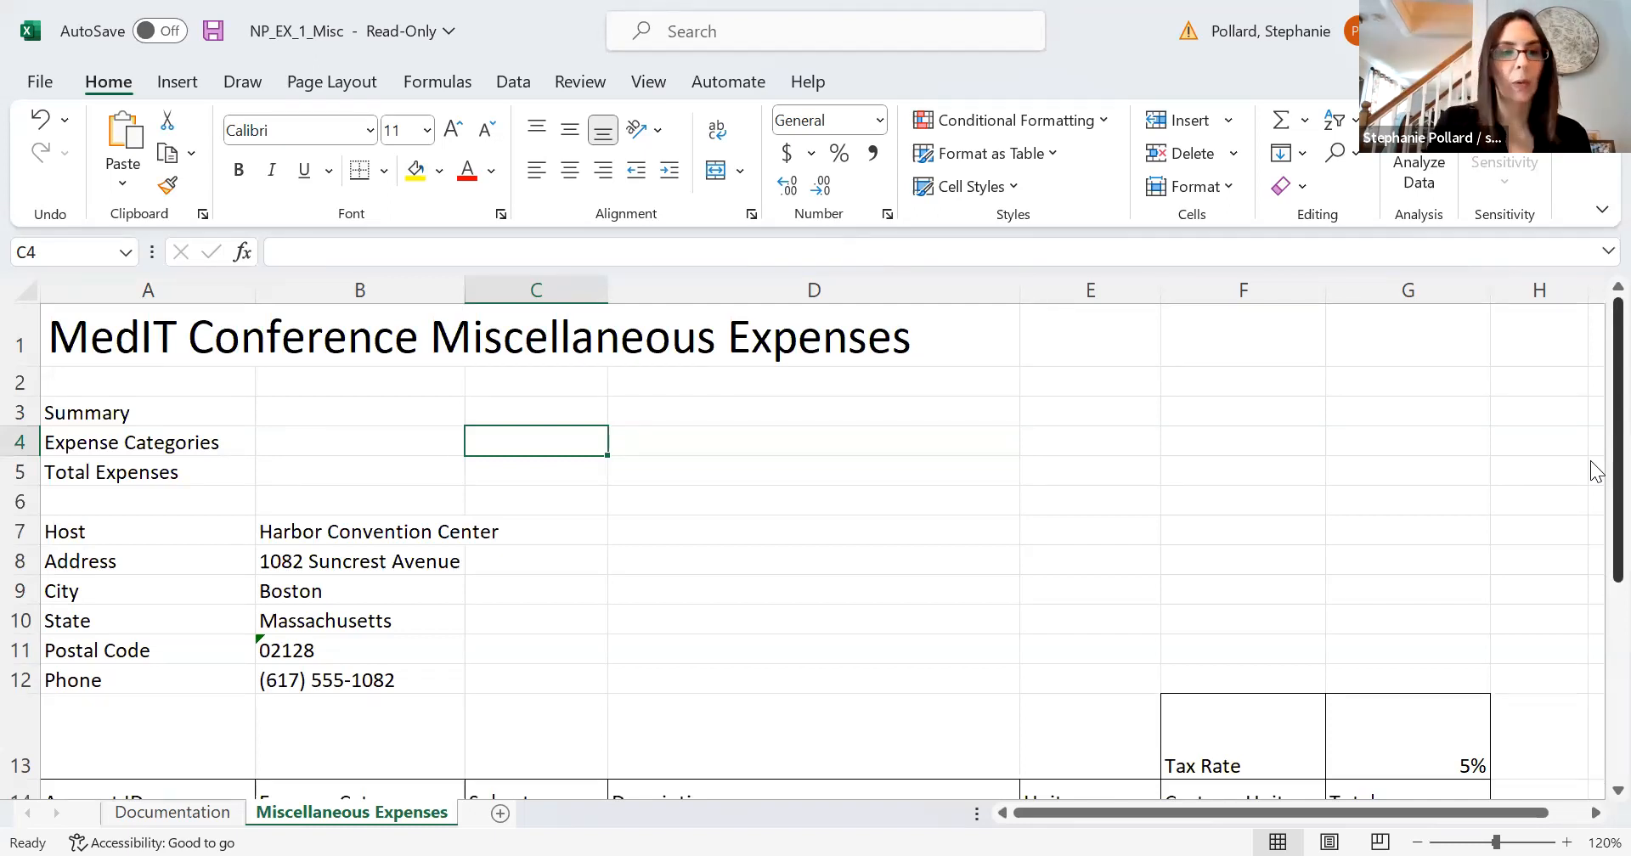
pyautogui.scroll(-1, 1594, 493)
pyautogui.scroll(1, 1595, 482)
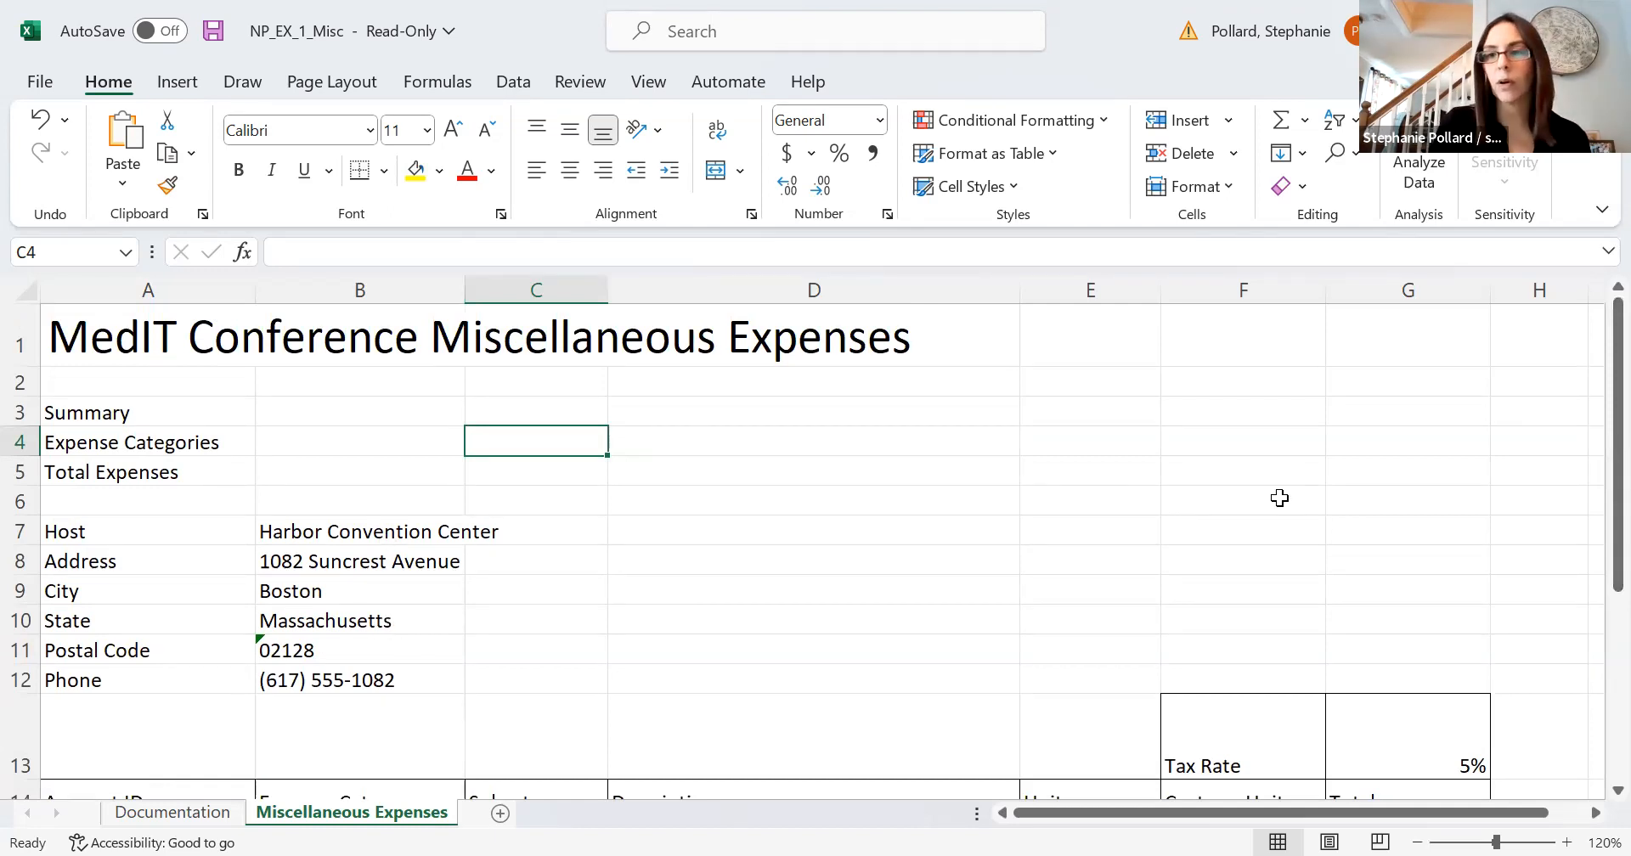
pyautogui.scroll(-3, 1594, 654)
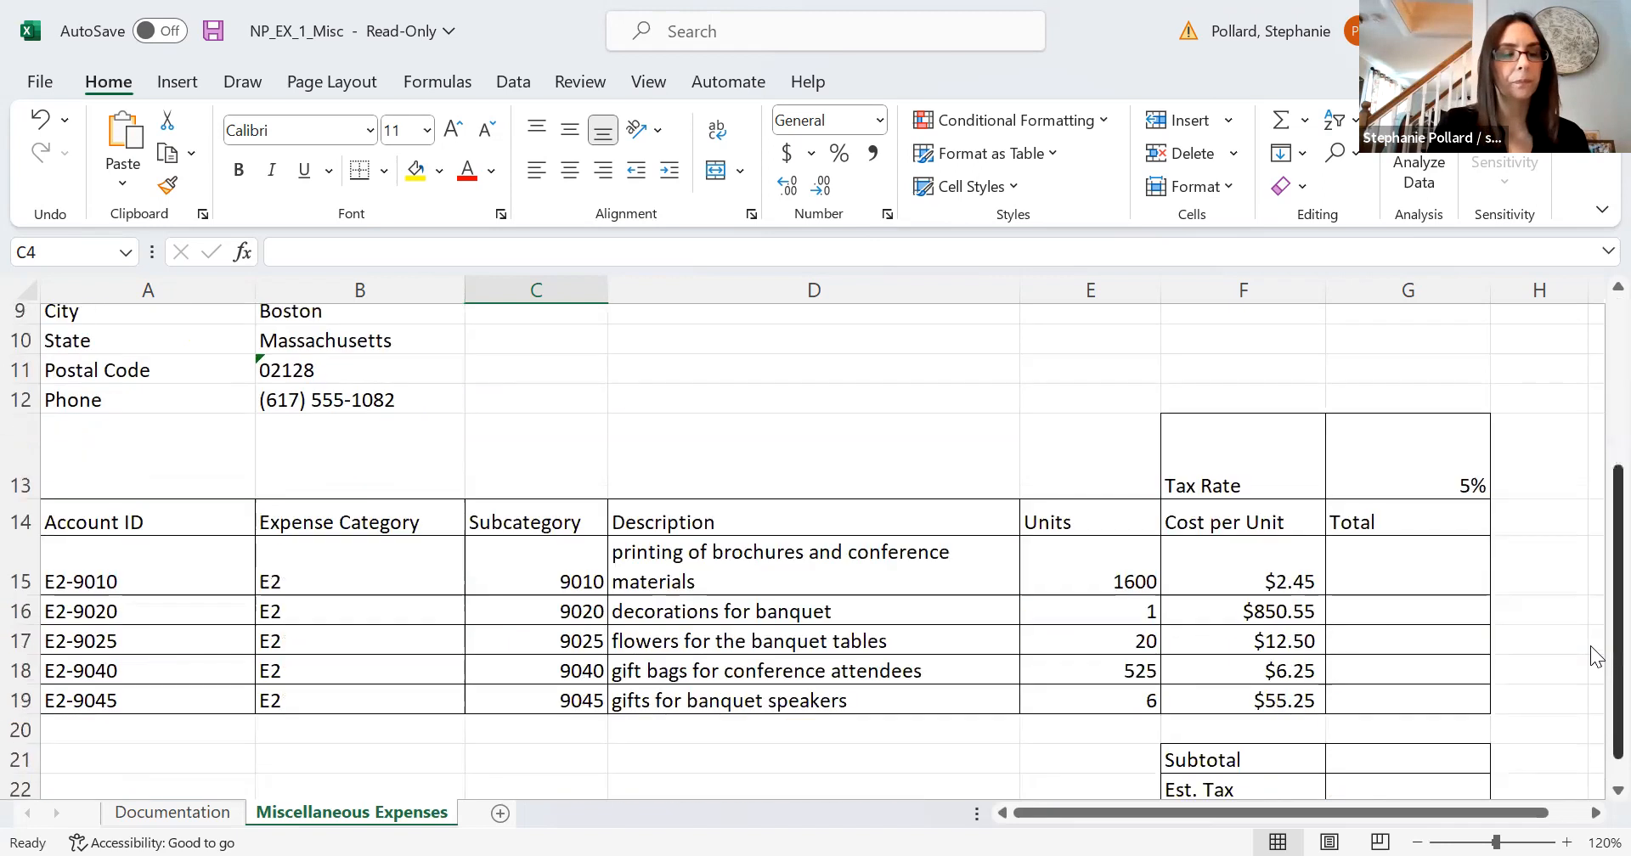
pyautogui.scroll(-1, 1590, 649)
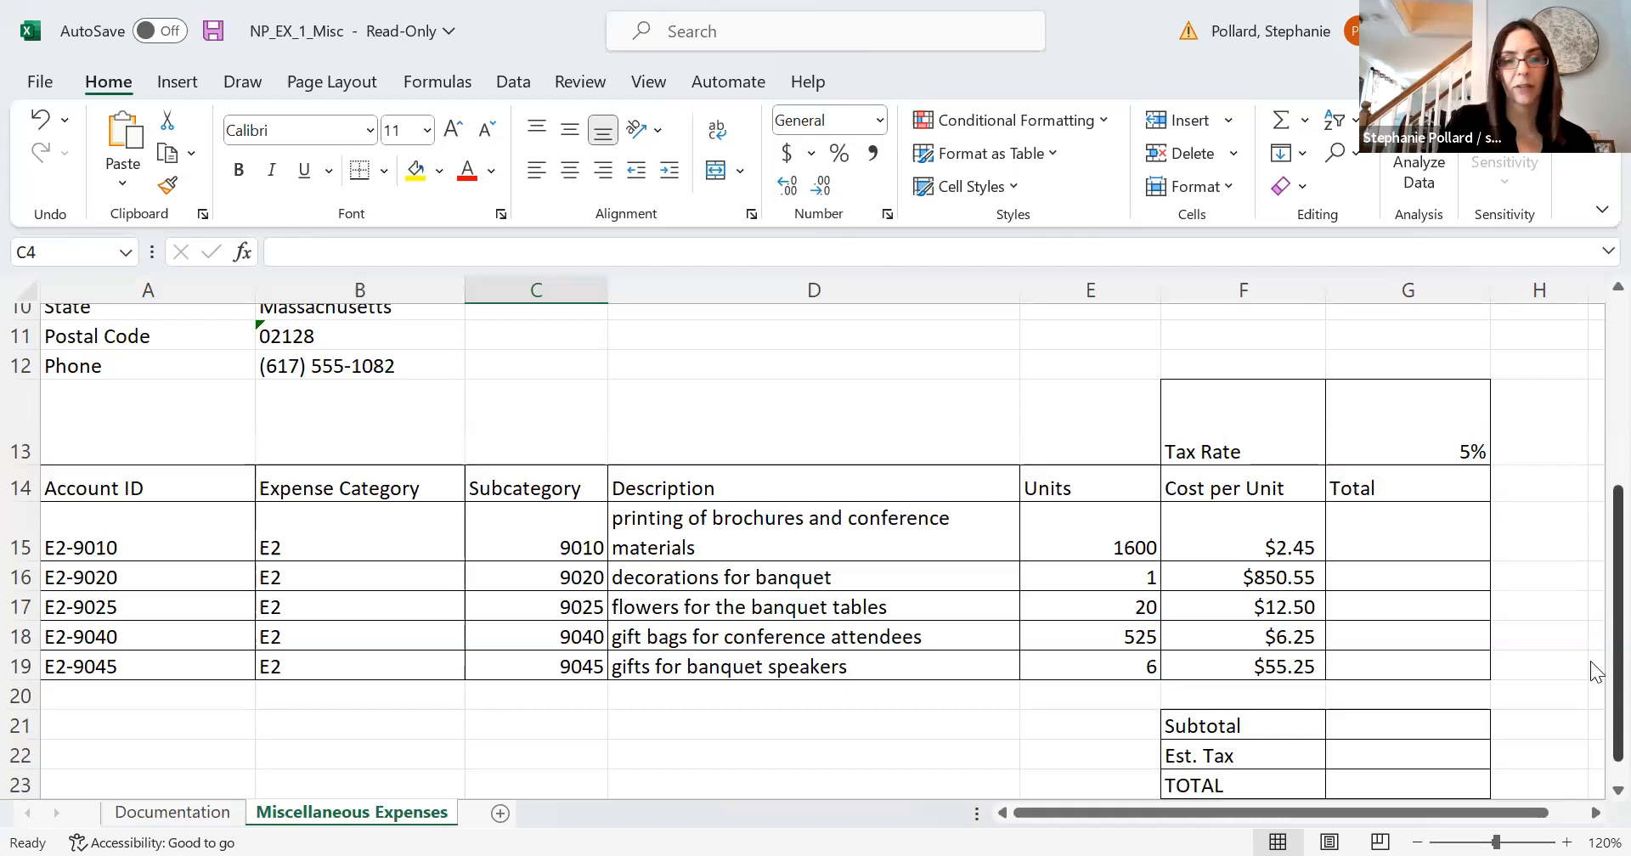
# Enter the sample values 10 in cell C21 and 2 in cell D21, beneath the expense table.
pyautogui.scroll(-1, 520, 718)
pyautogui.click(544, 696)
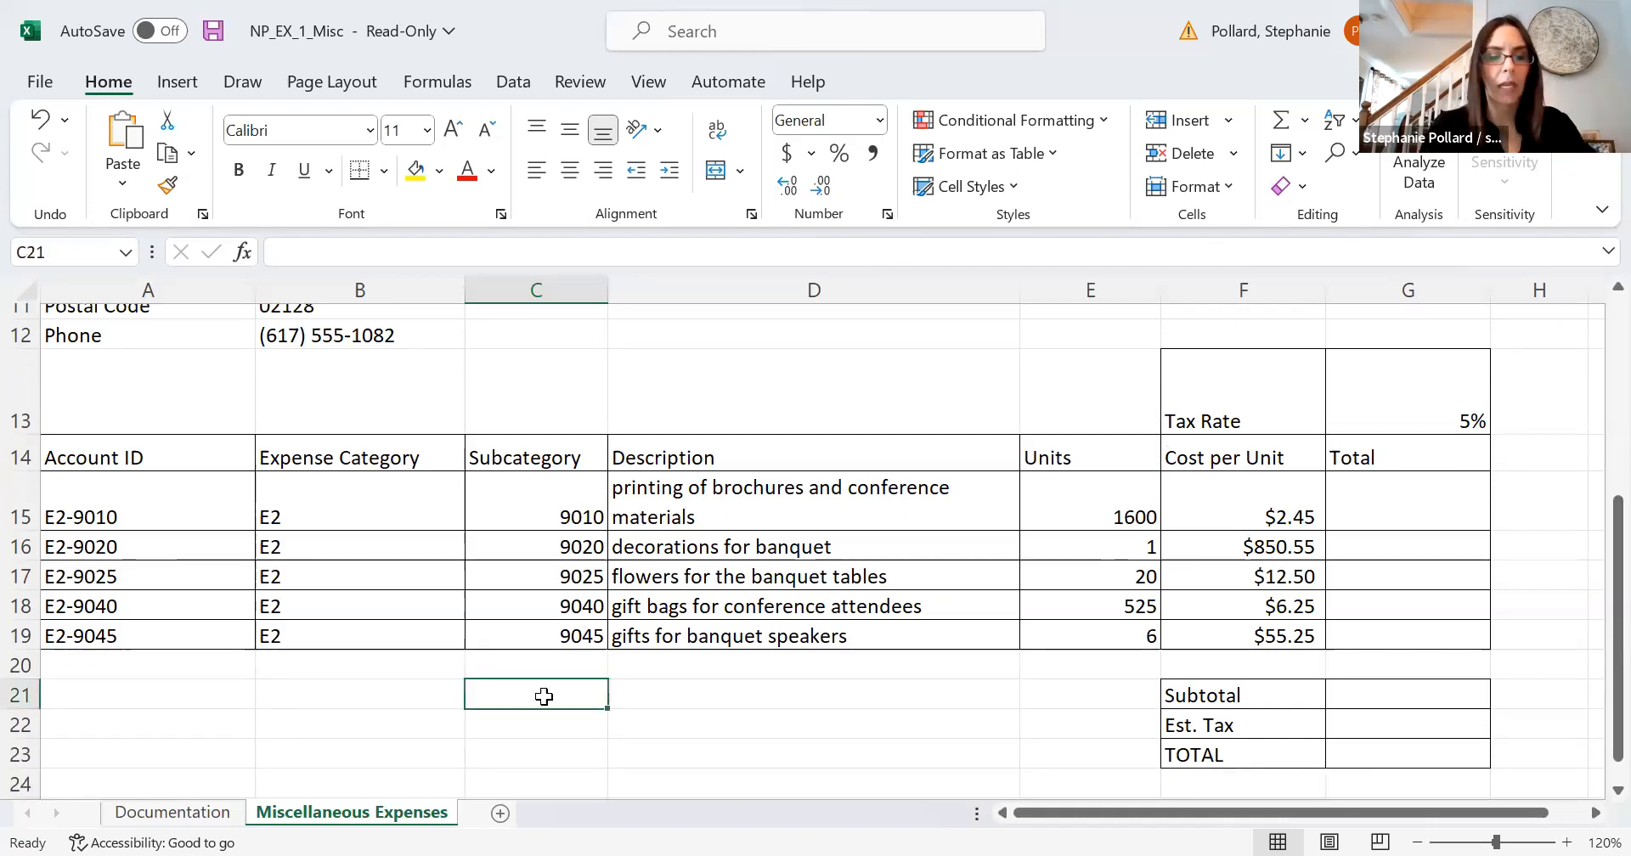
pyautogui.doubleClick(544, 698)
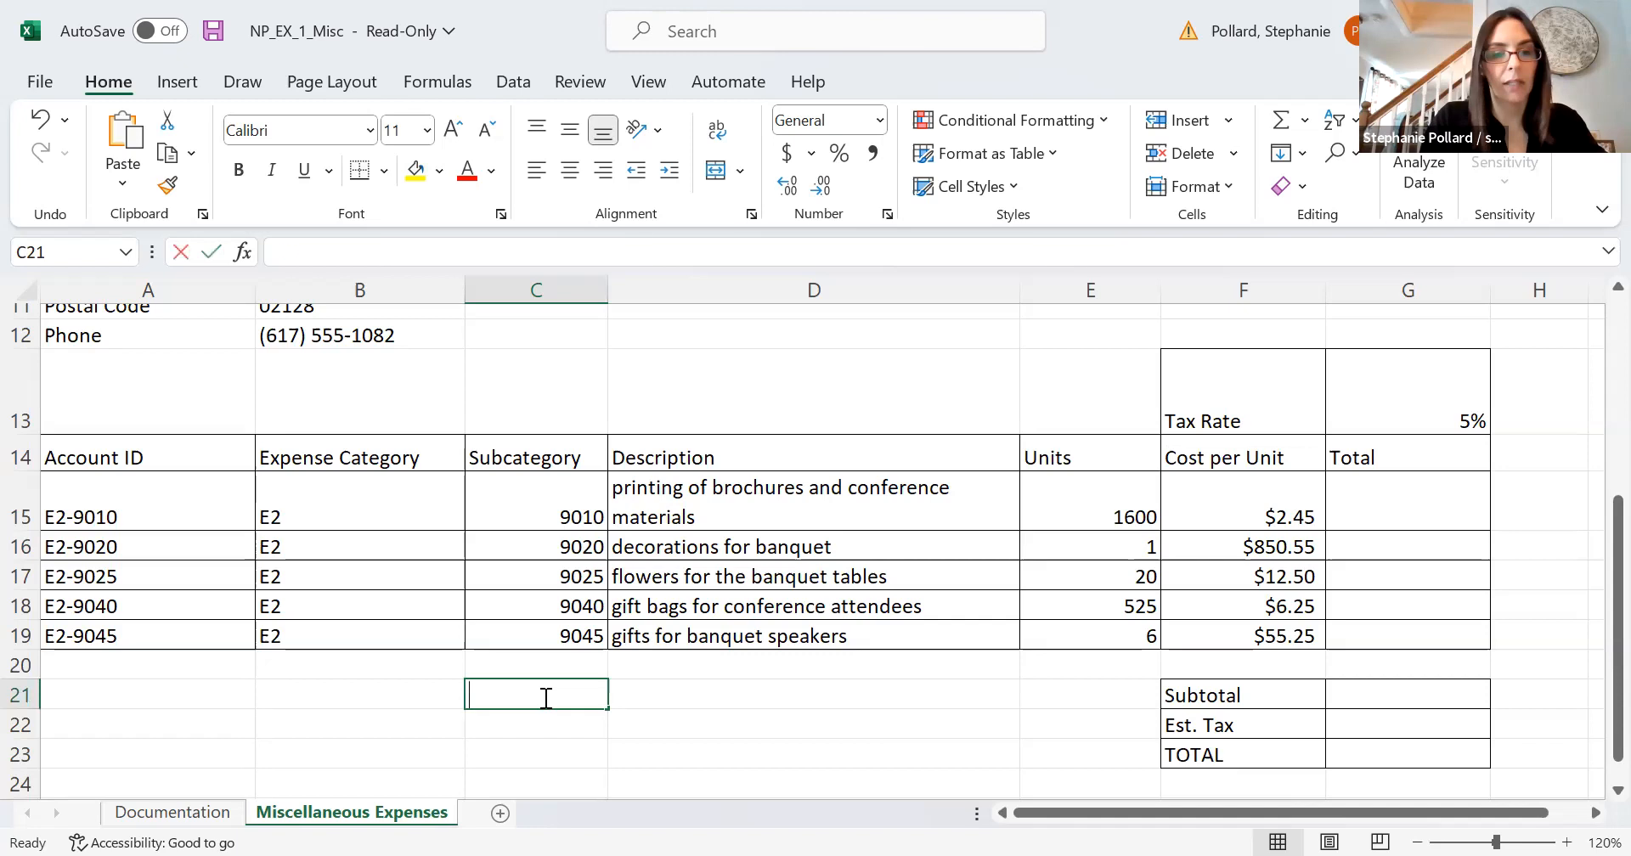
pyautogui.write('10')
pyautogui.press('Tab')
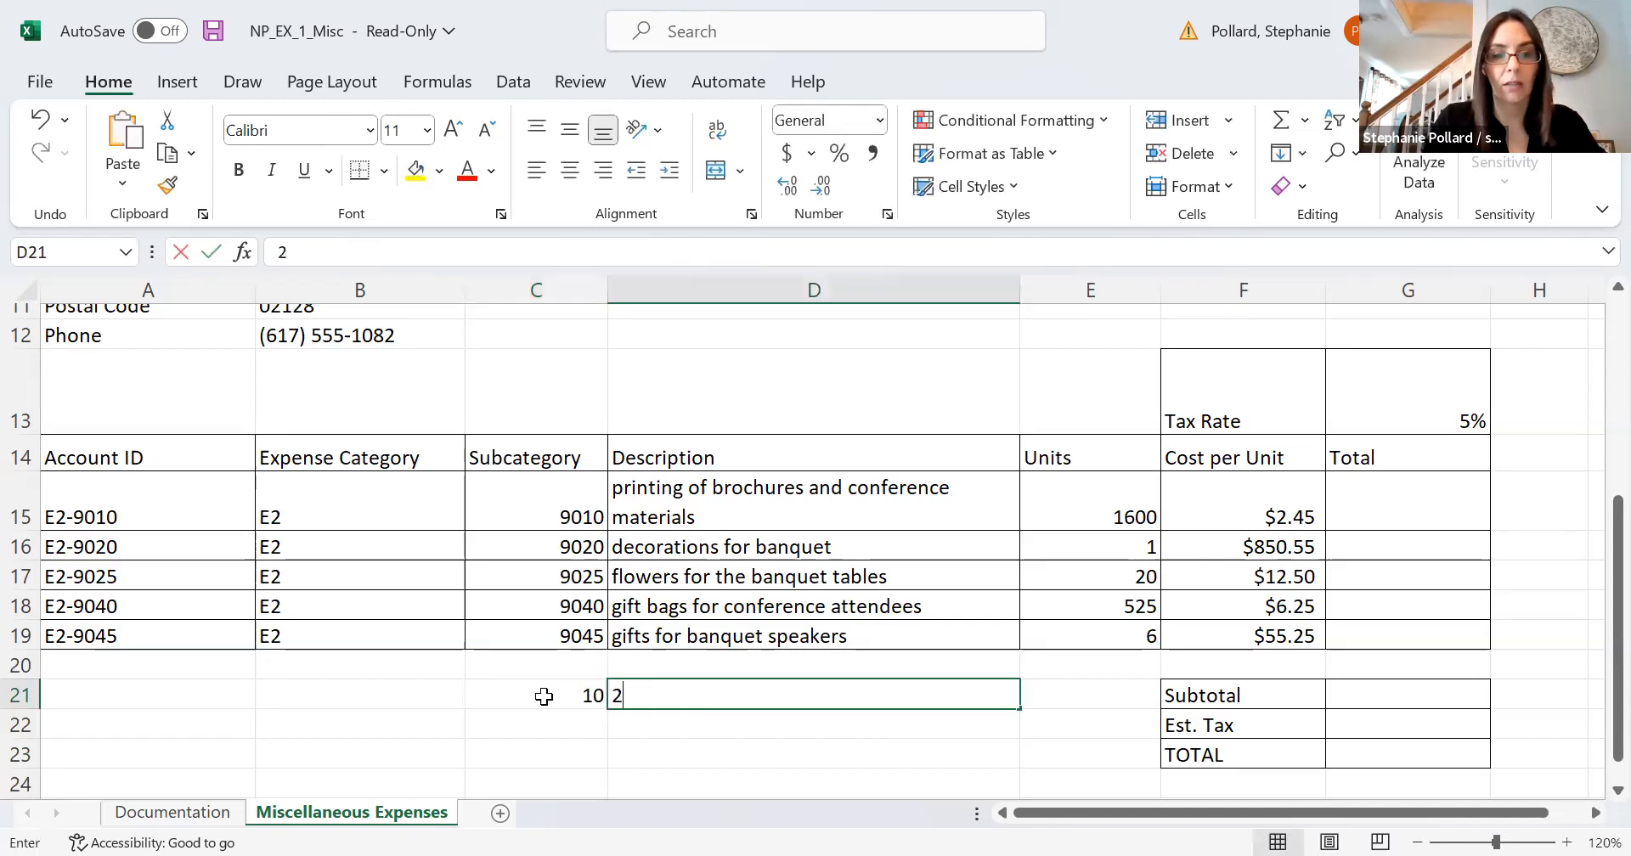
pyautogui.write('2')
pyautogui.press('Return')
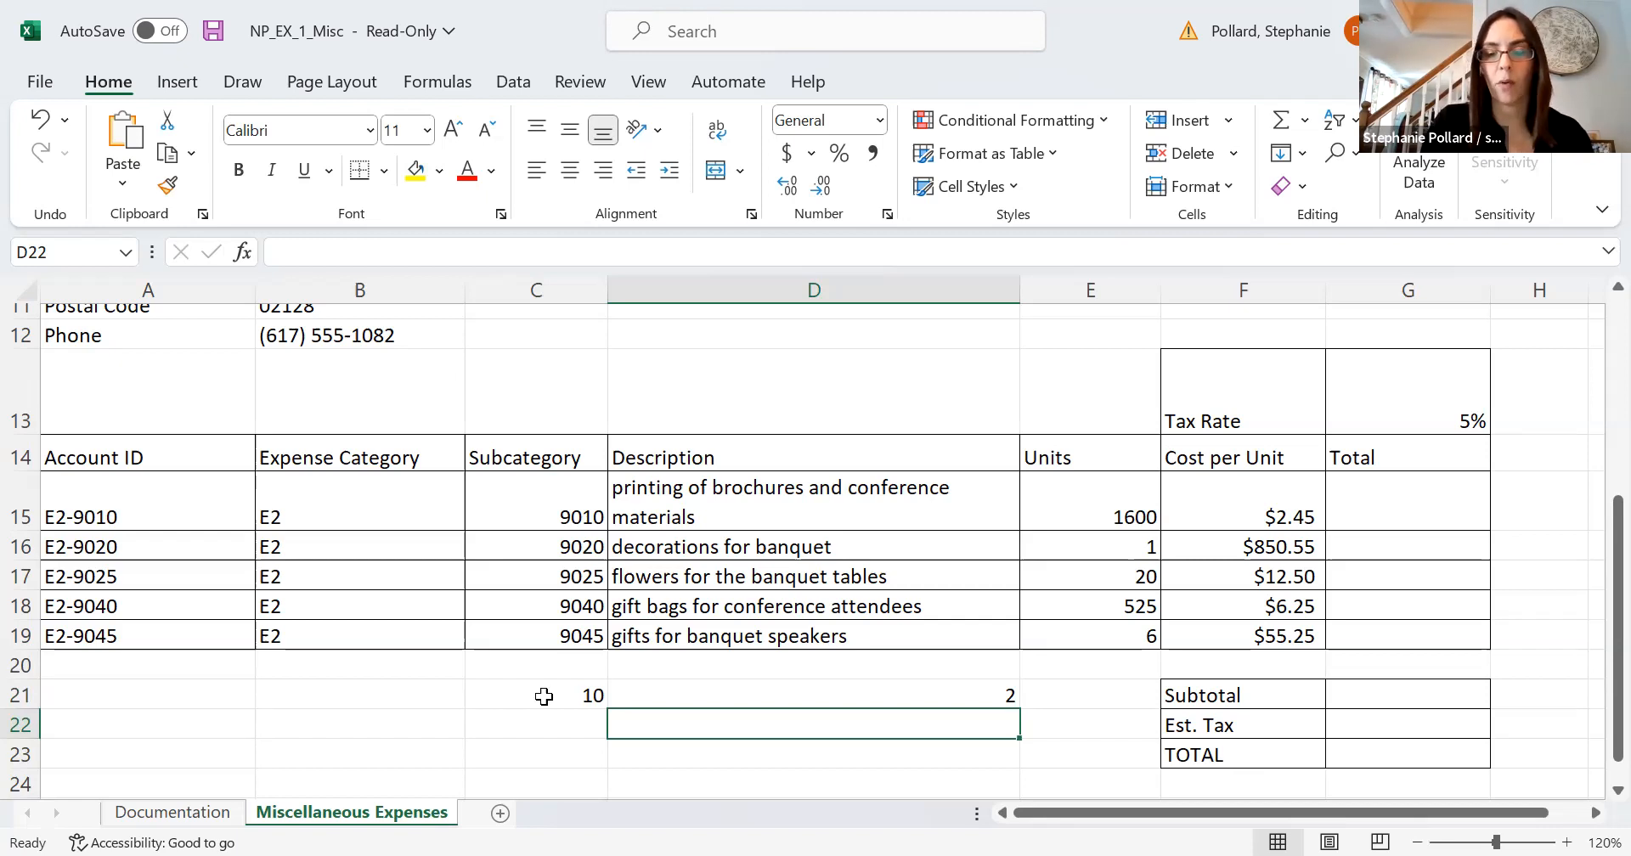
# Add the two sample numbers in cell D22 with the hard-coded formula =10+2.
pyautogui.write('=')
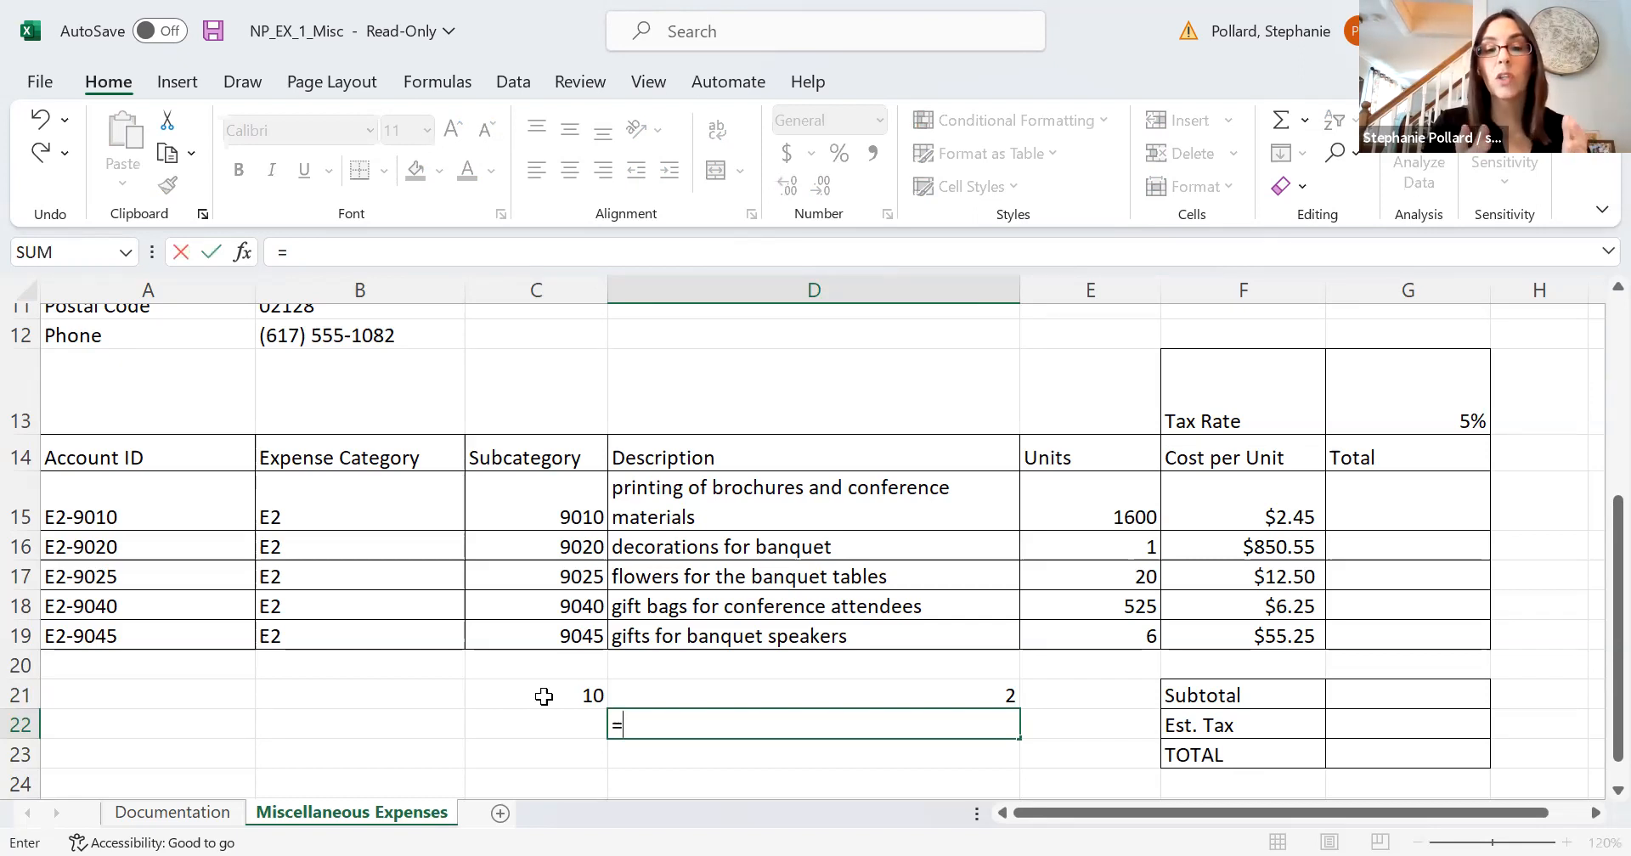
pyautogui.write('10')
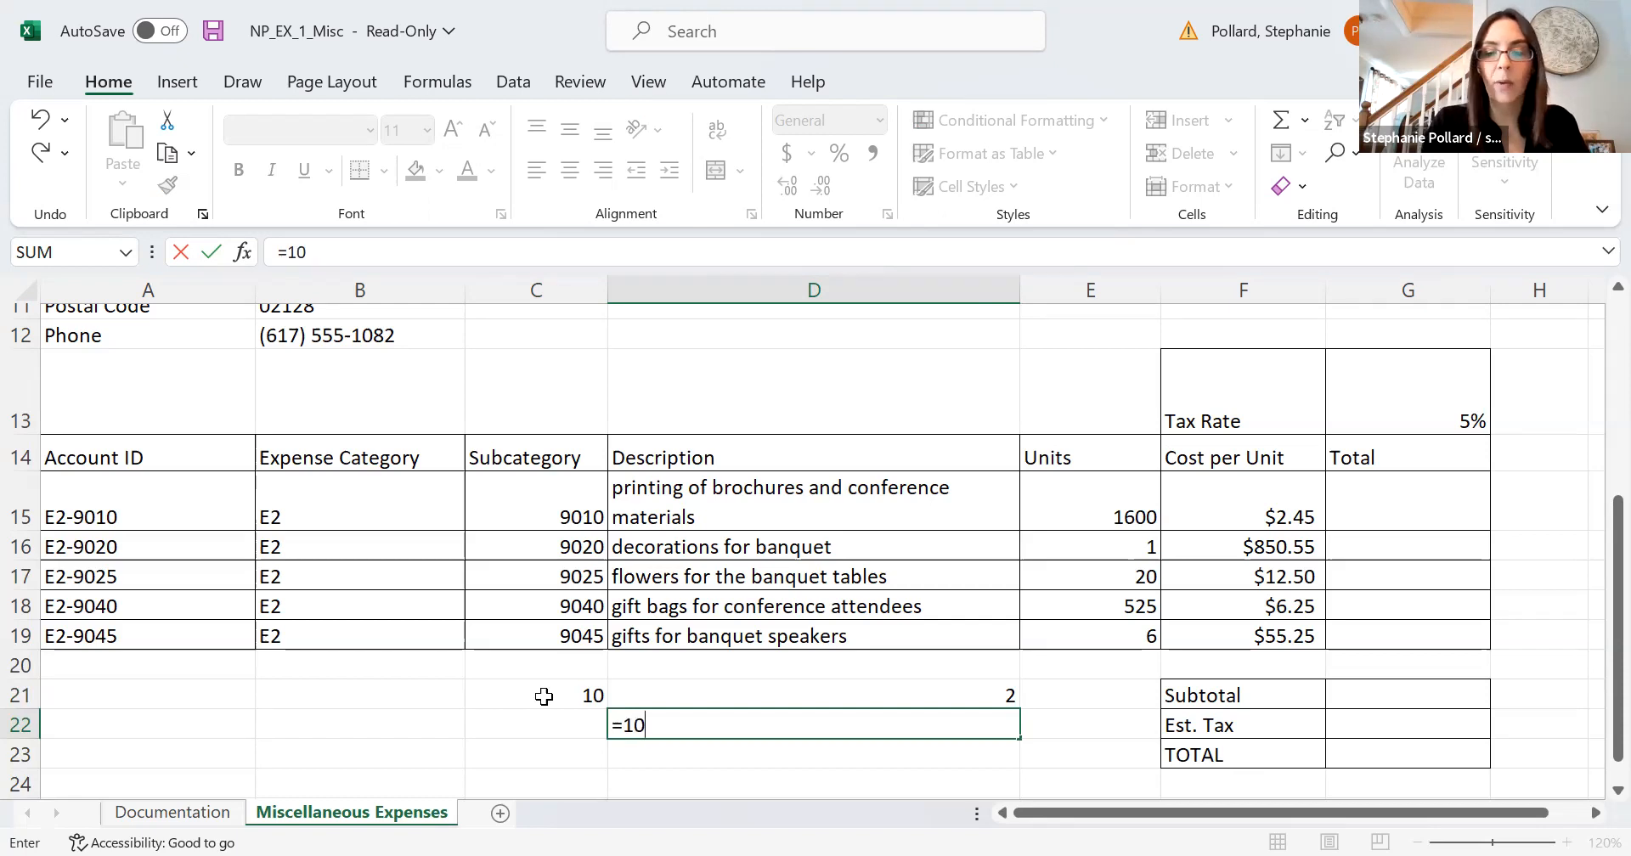
pyautogui.write('+2')
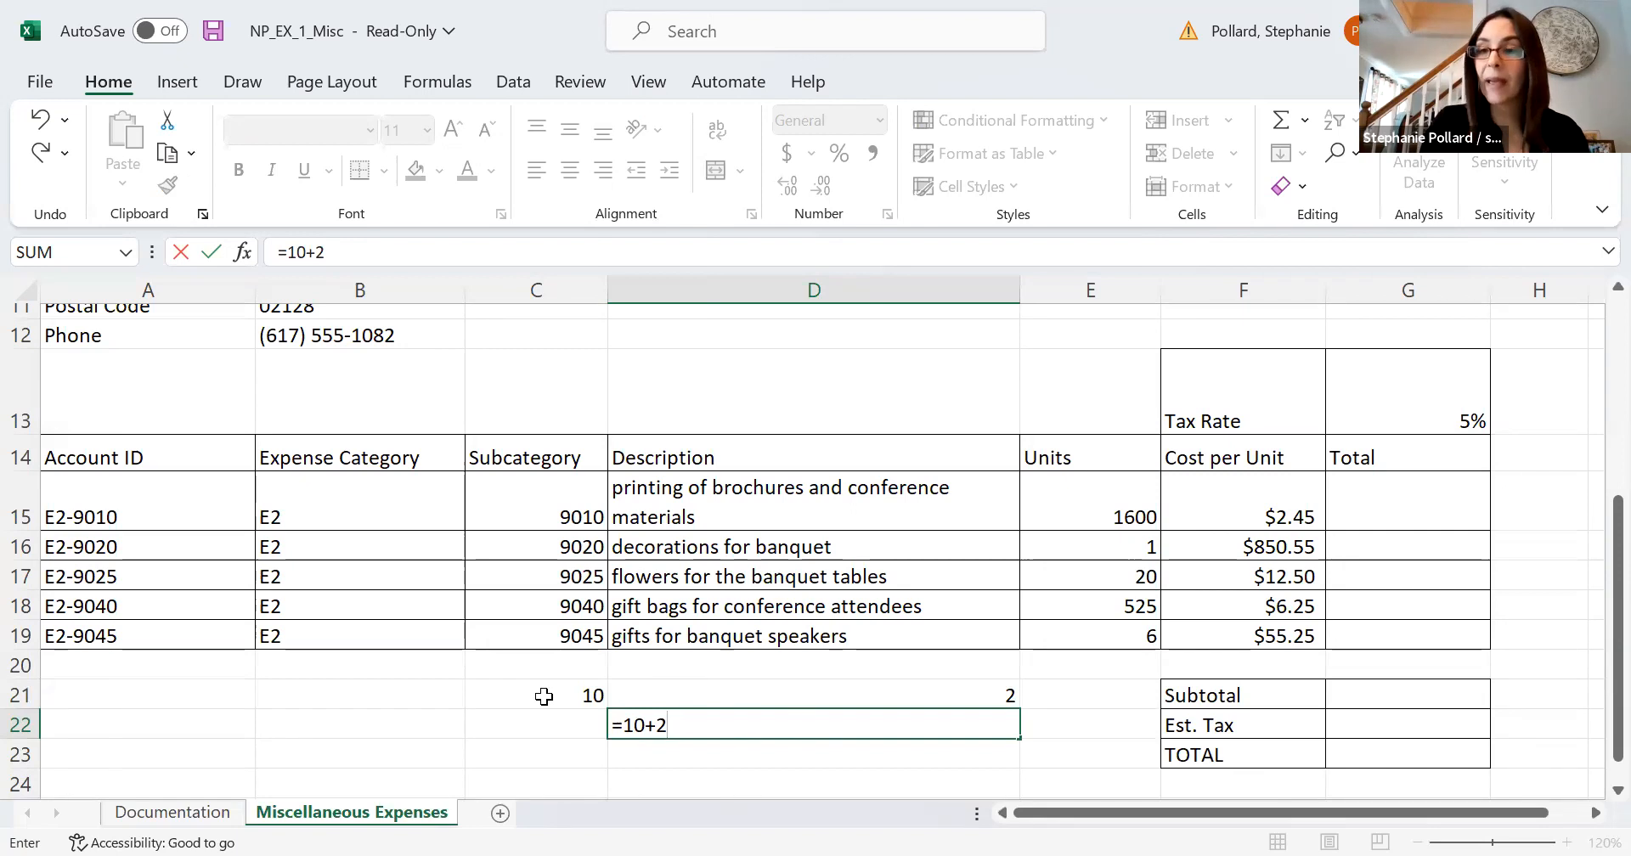
pyautogui.press('Return')
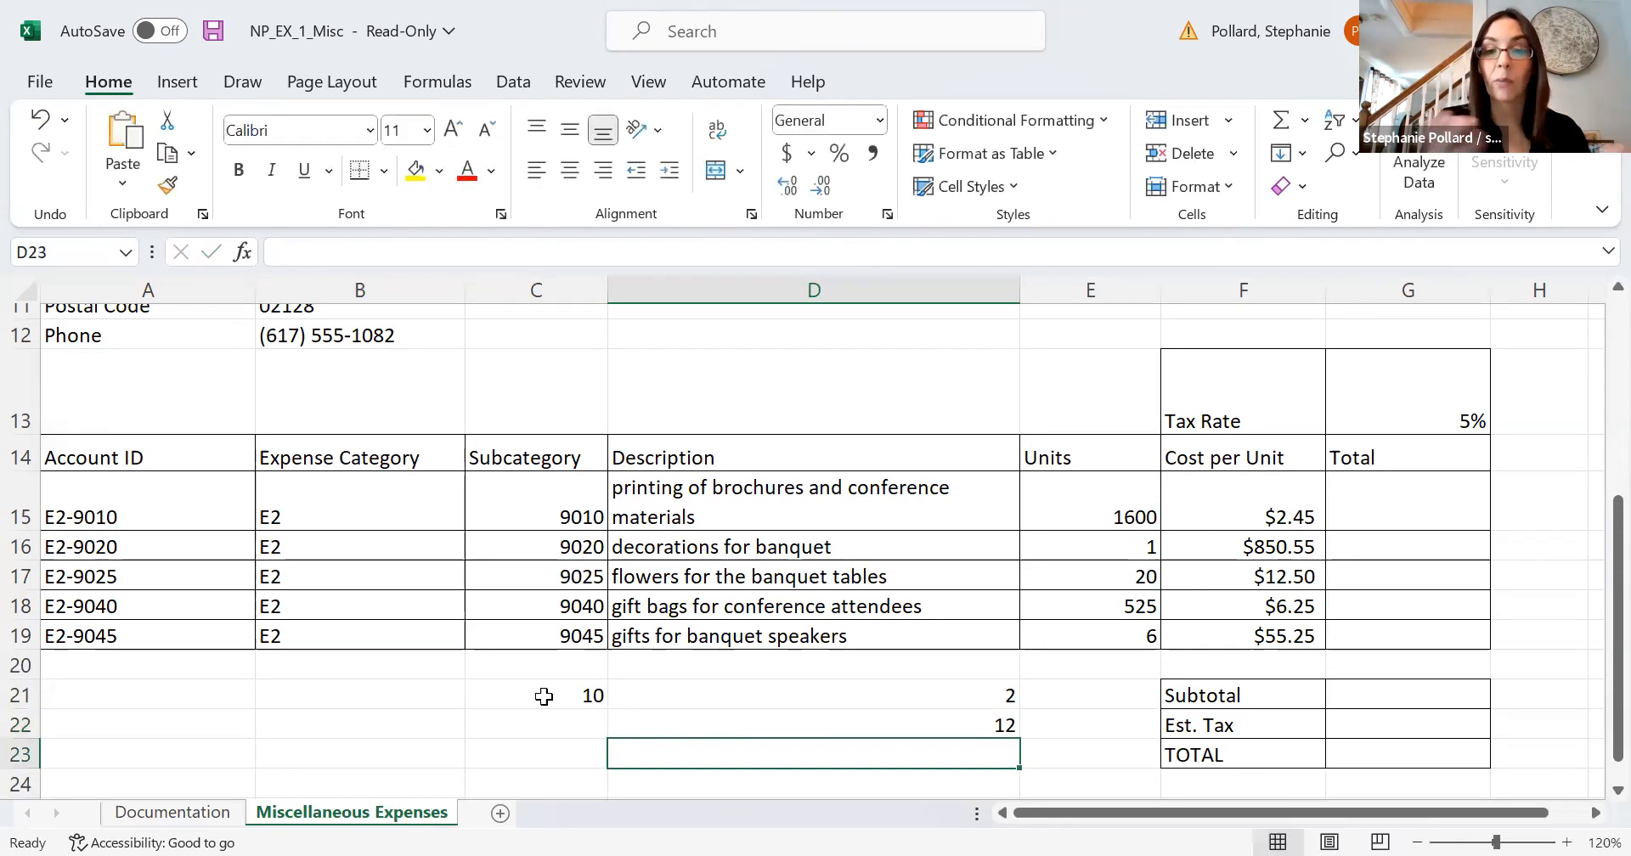
# Replace the hard-coded sum in D22 with the cell-reference formula =C21+D21.
pyautogui.click(660, 726)
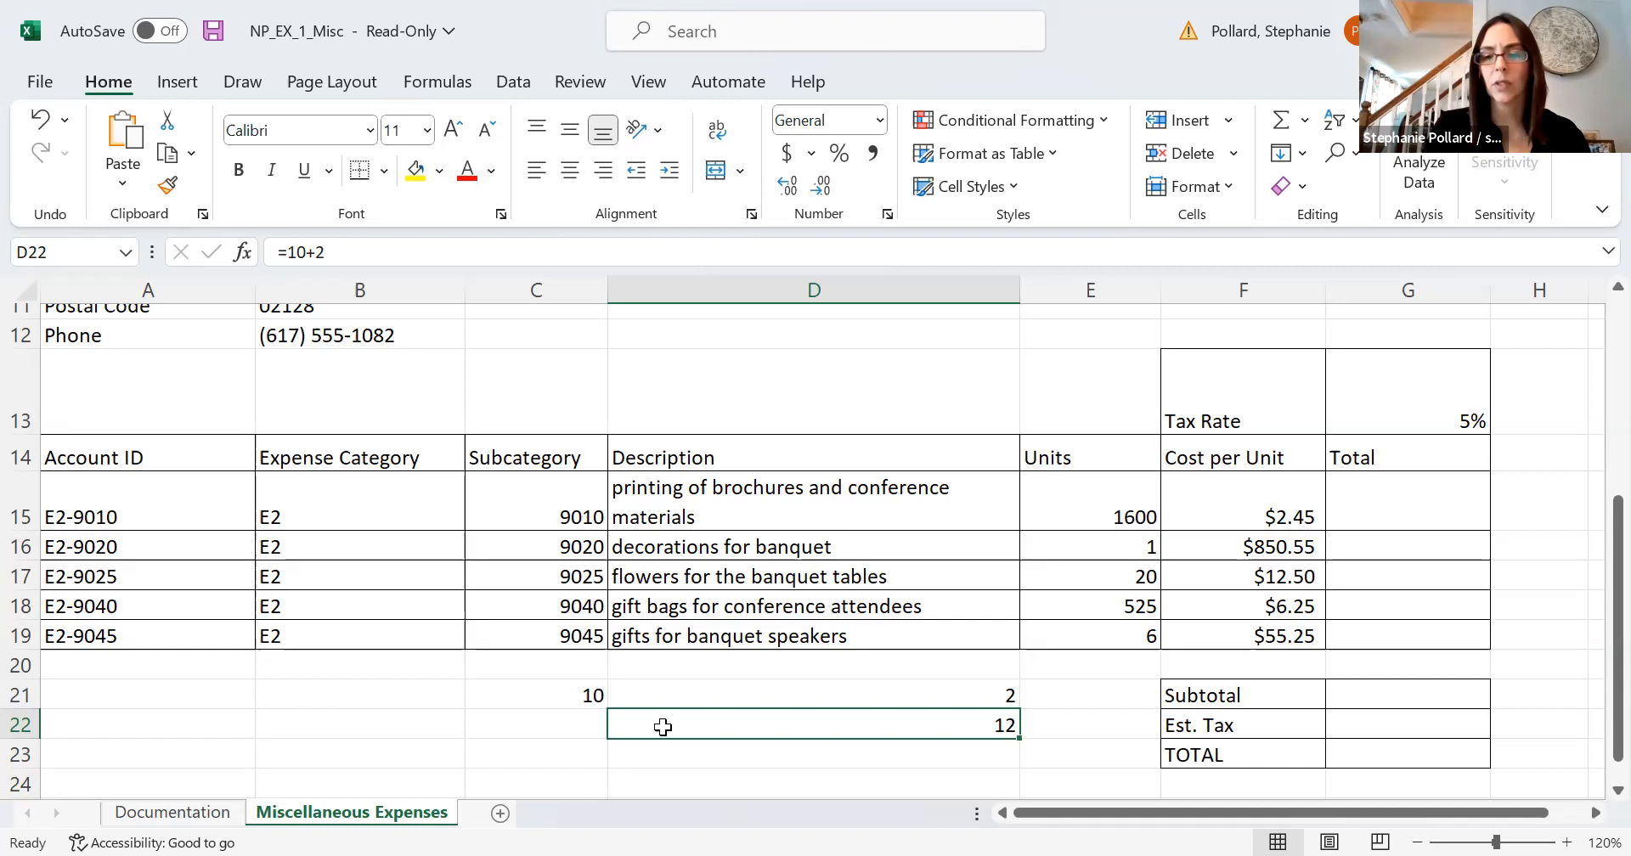
pyautogui.press('BackSpace')
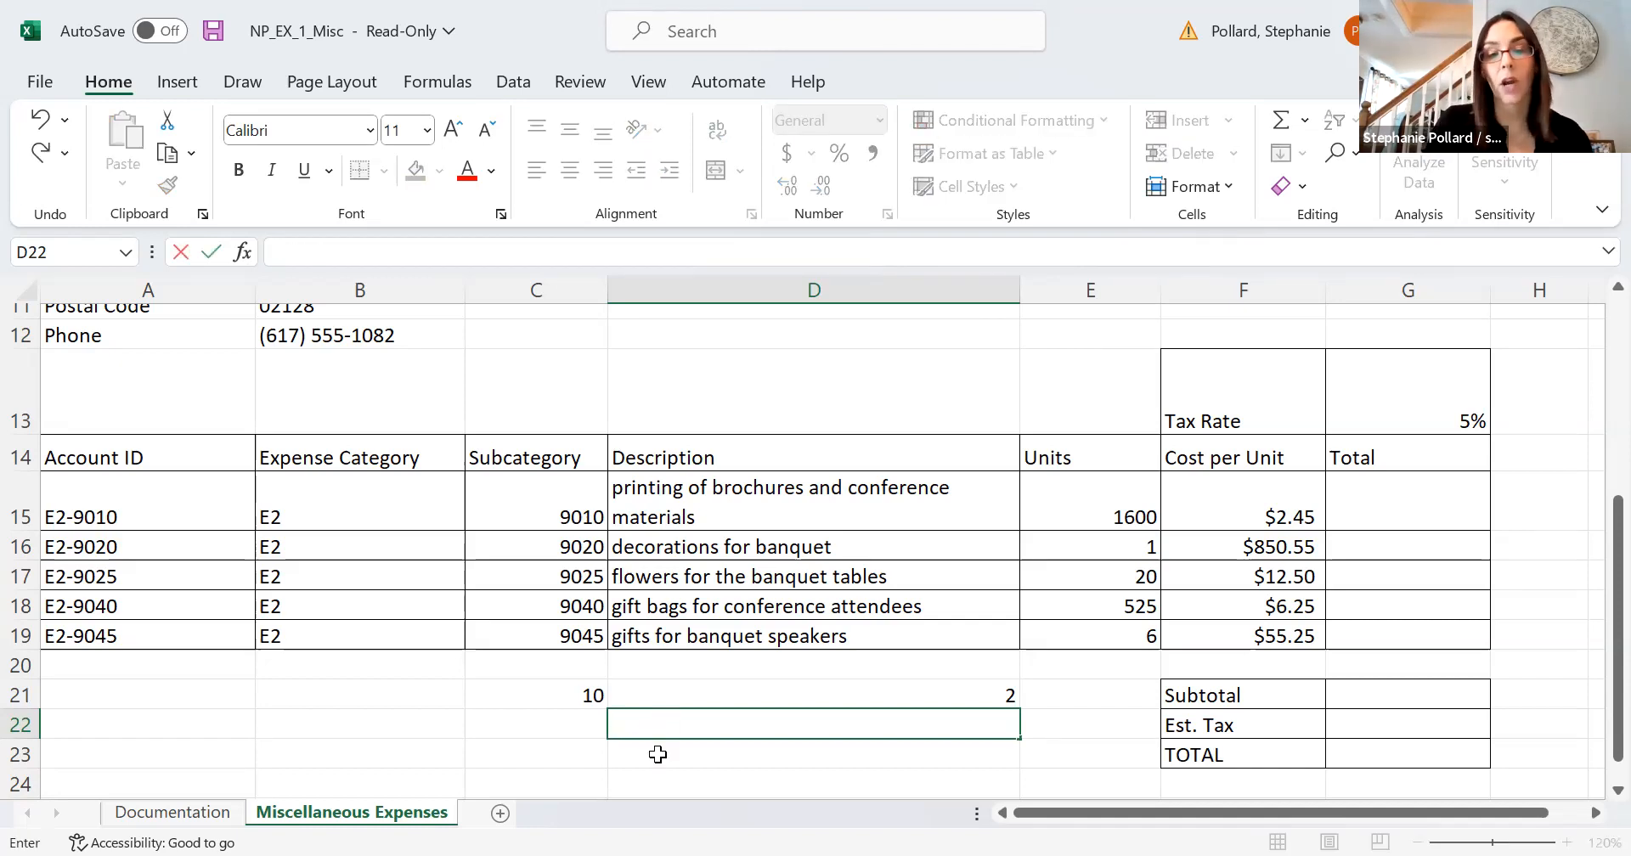
pyautogui.click(660, 727)
pyautogui.write('=')
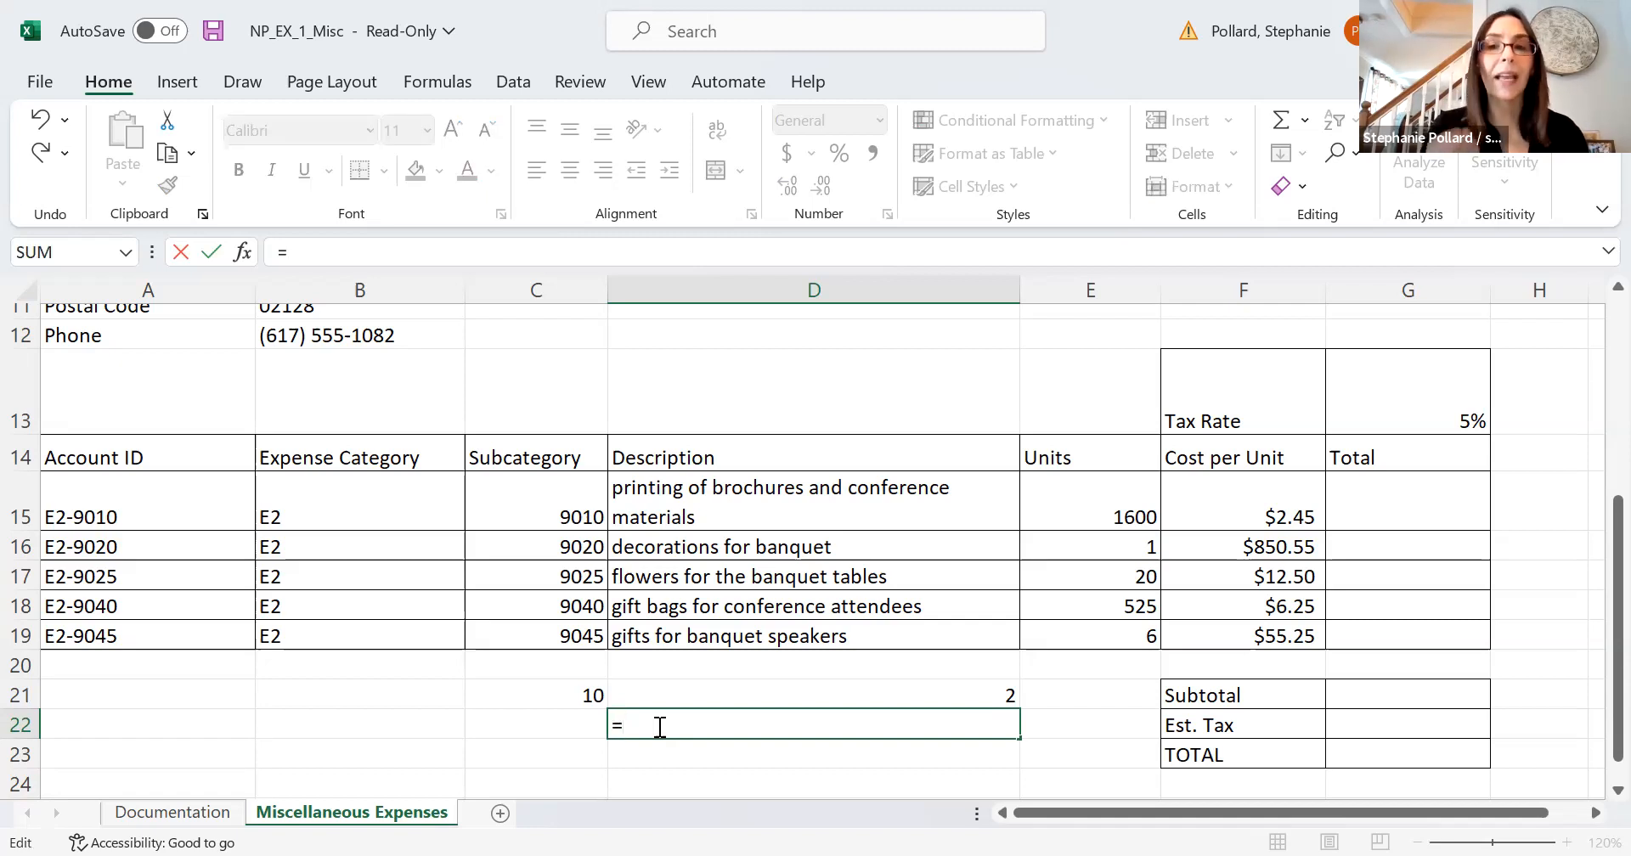
pyautogui.click(567, 695)
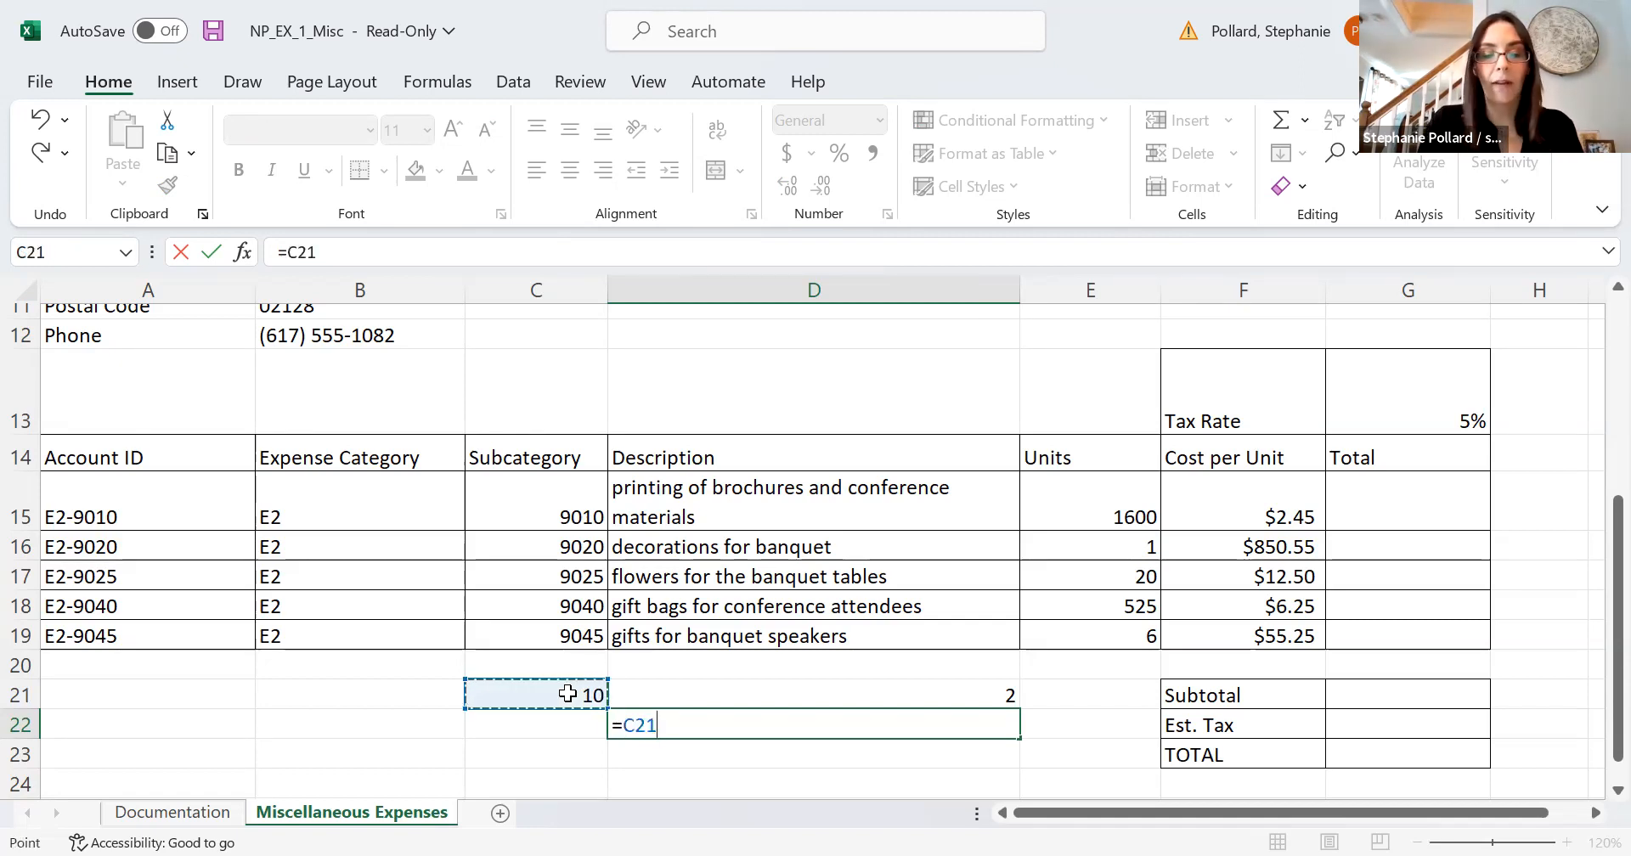
pyautogui.write('+')
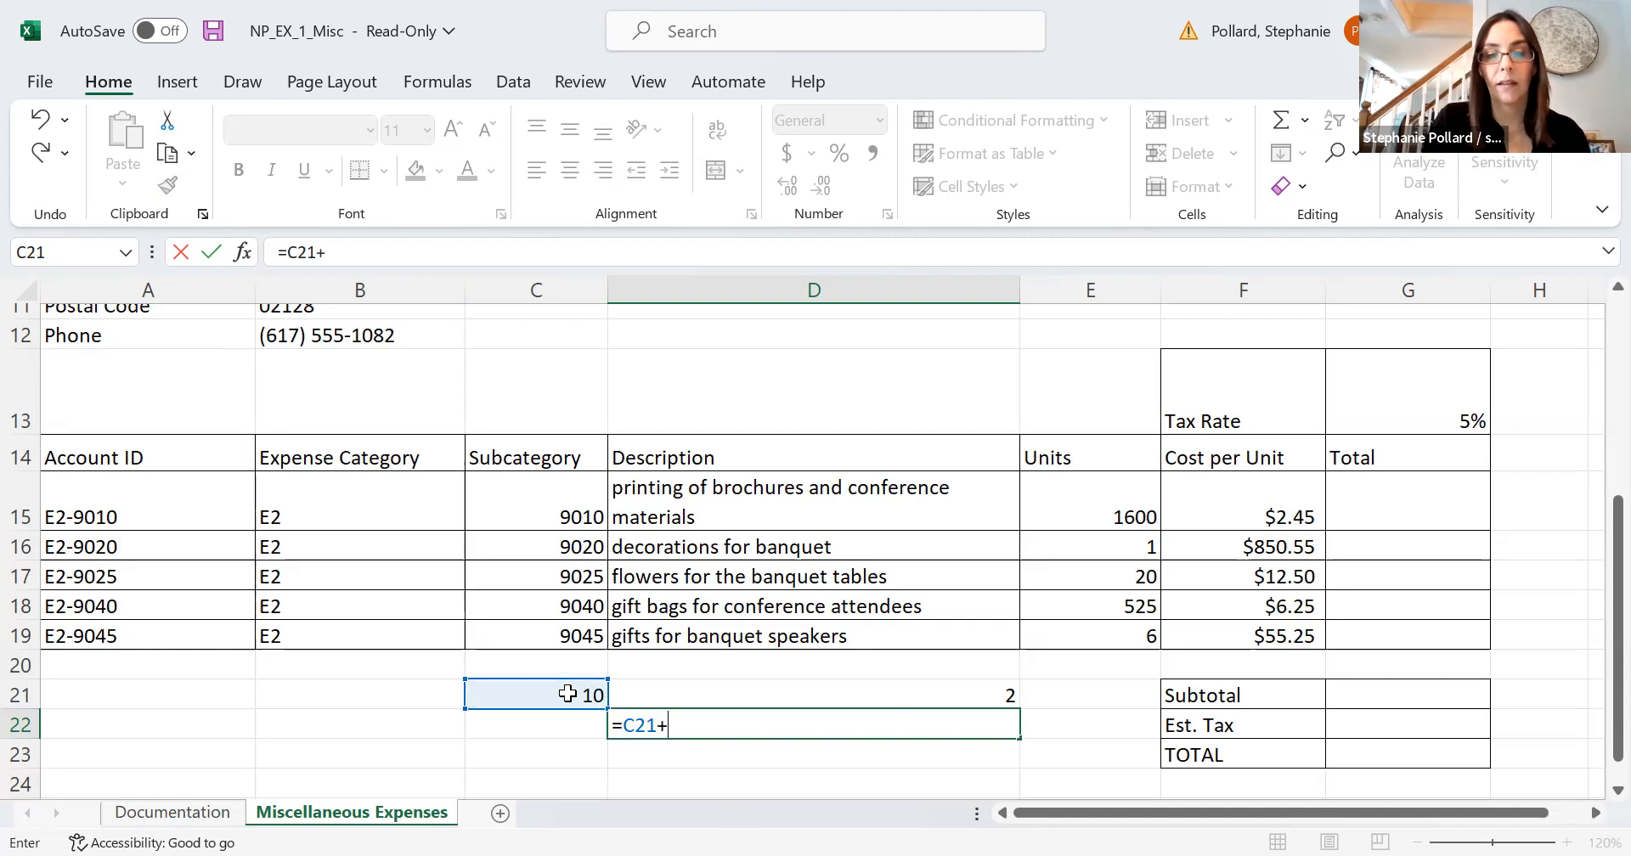
pyautogui.click(771, 698)
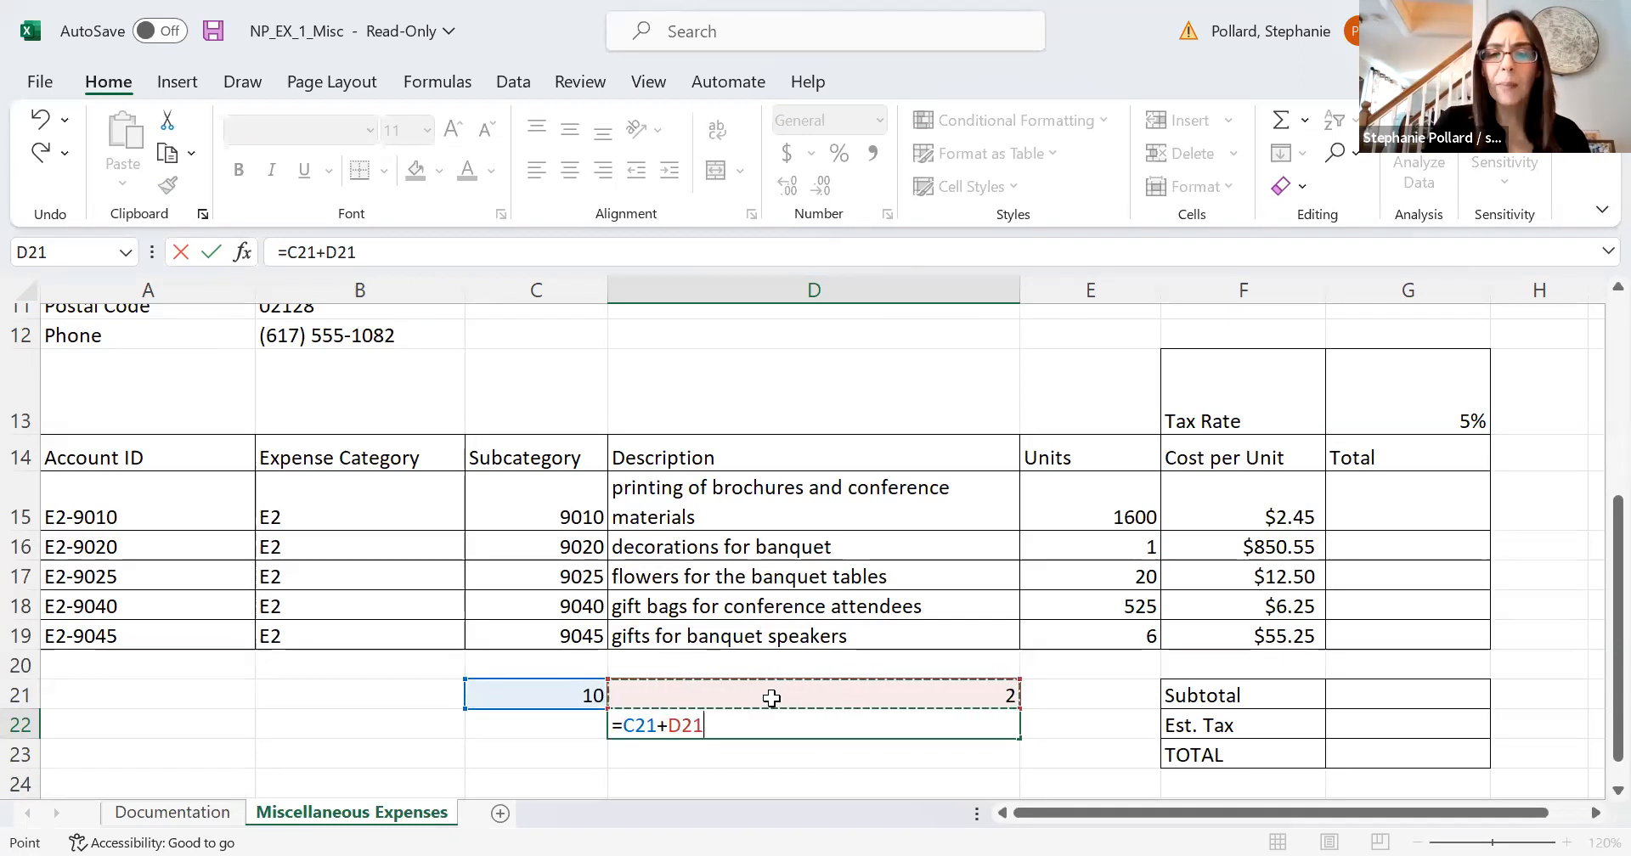
pyautogui.press('Return')
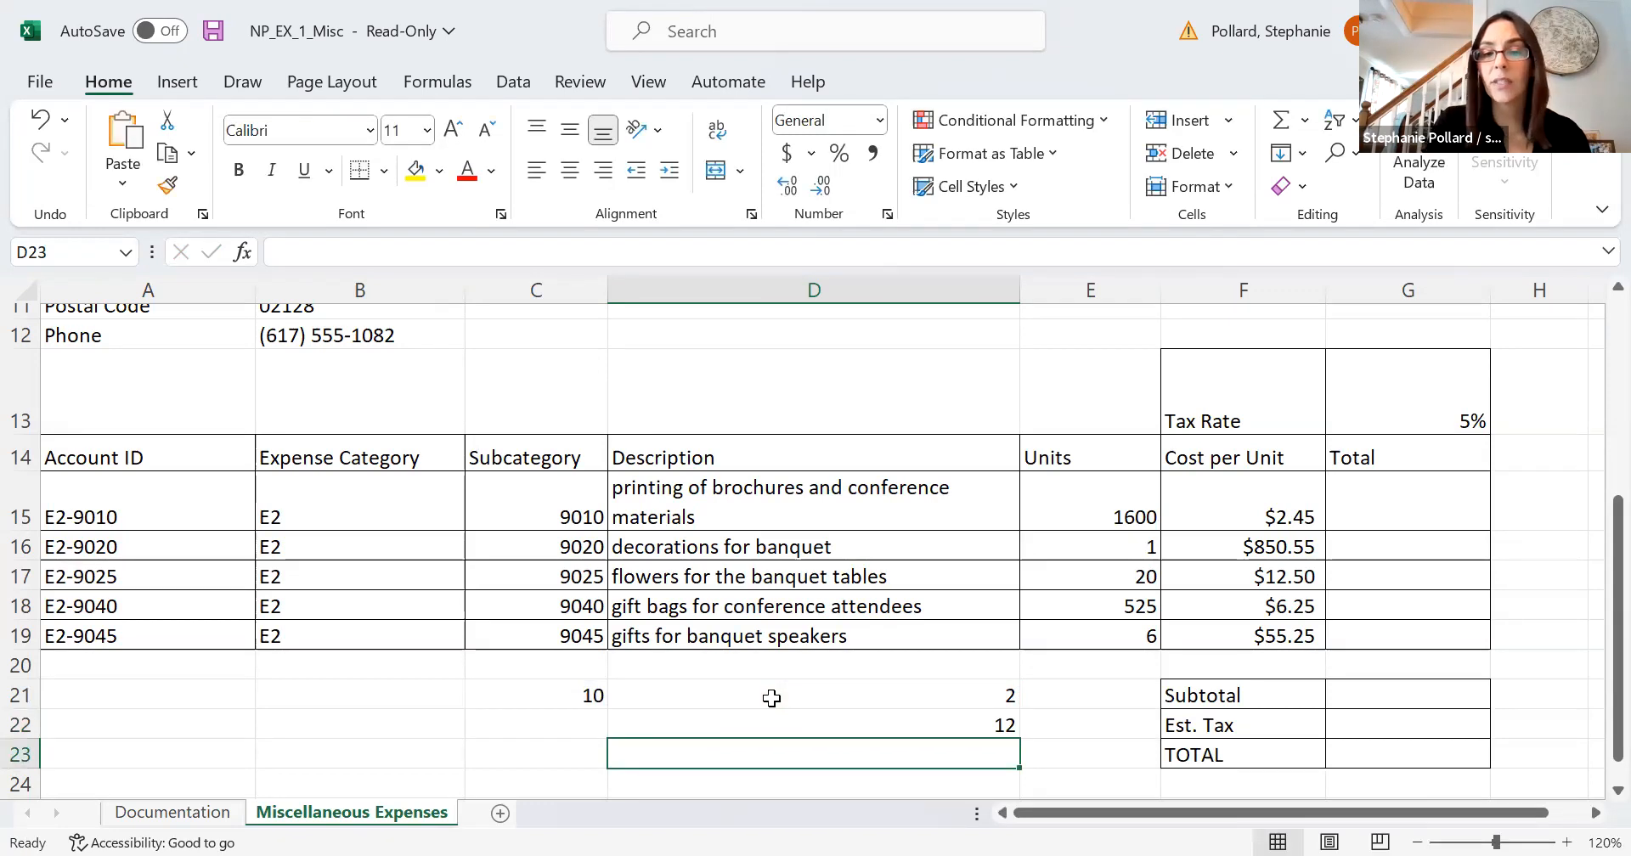
# Change the sample value in cell C21 to 13 to test the formula that references it.
pyautogui.click(768, 733)
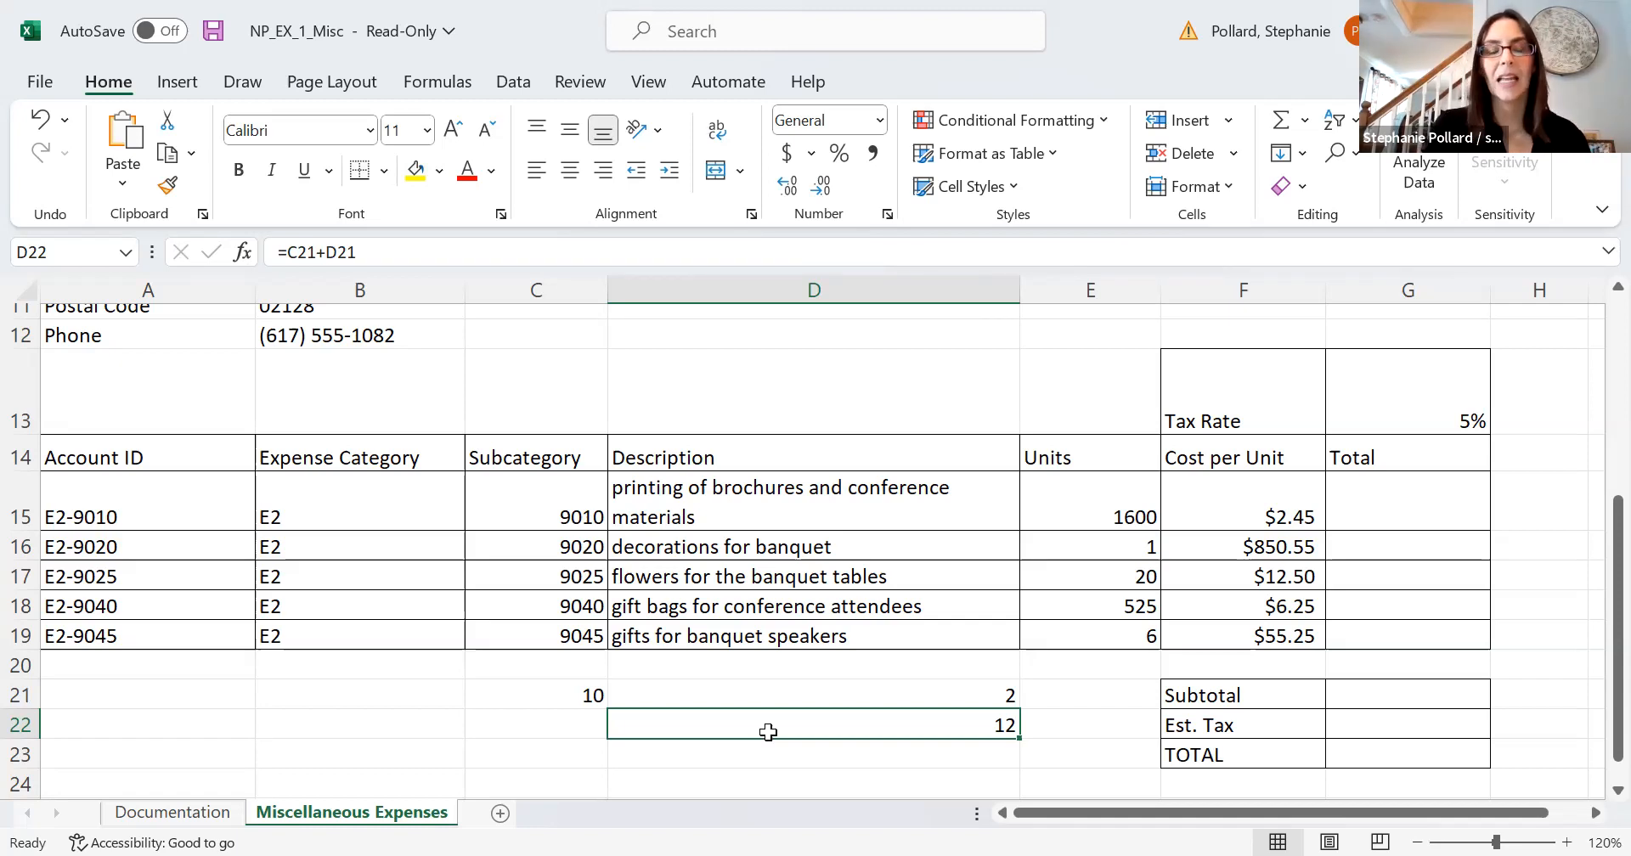
pyautogui.click(574, 692)
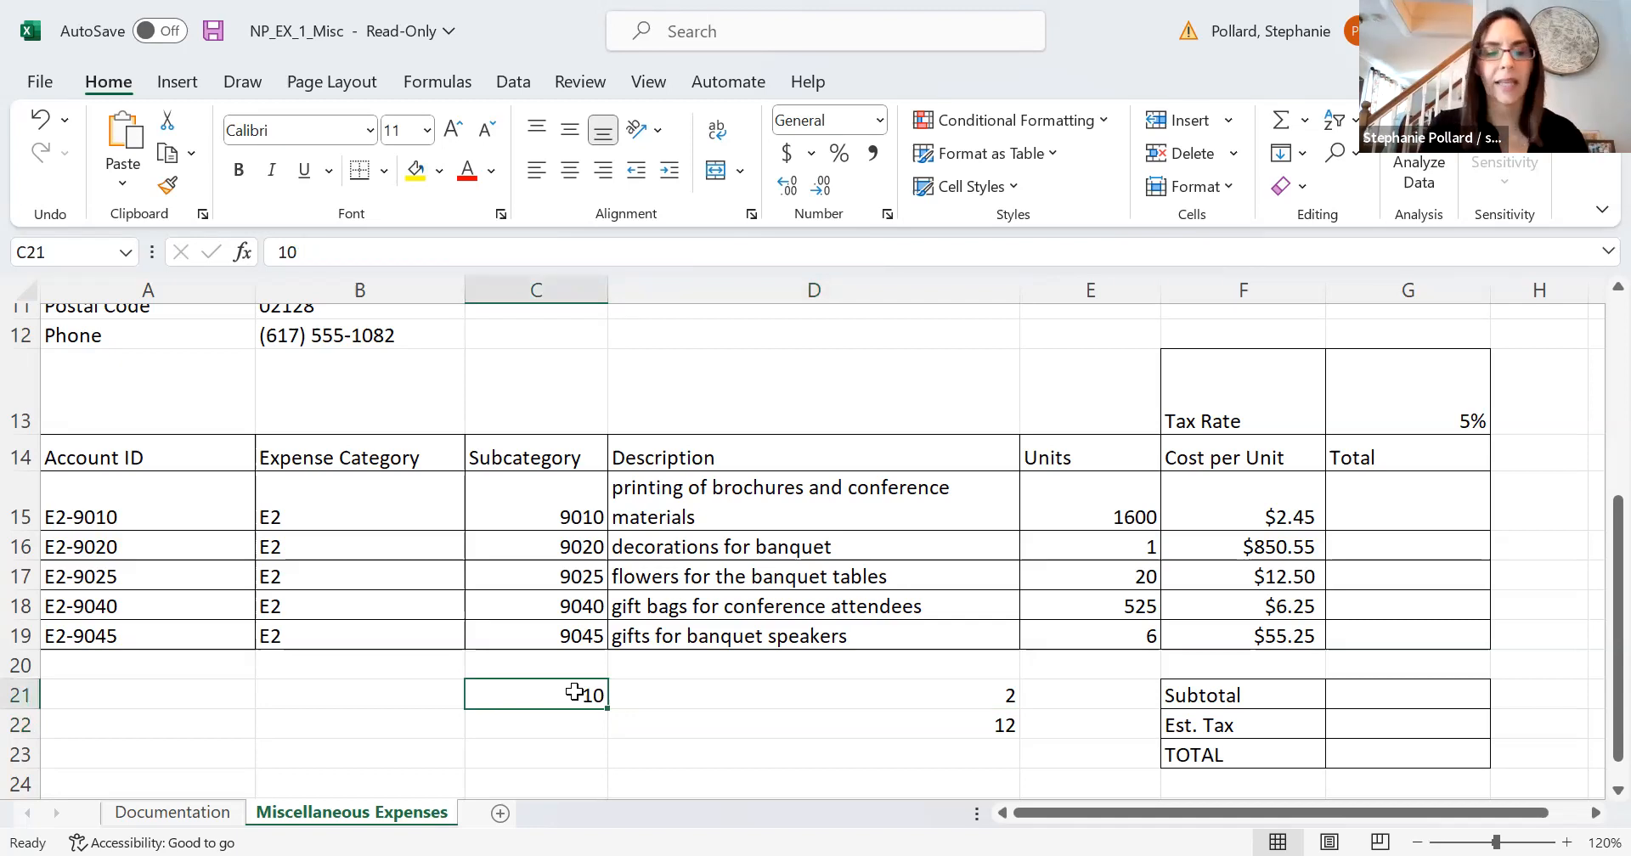
pyautogui.write('1')
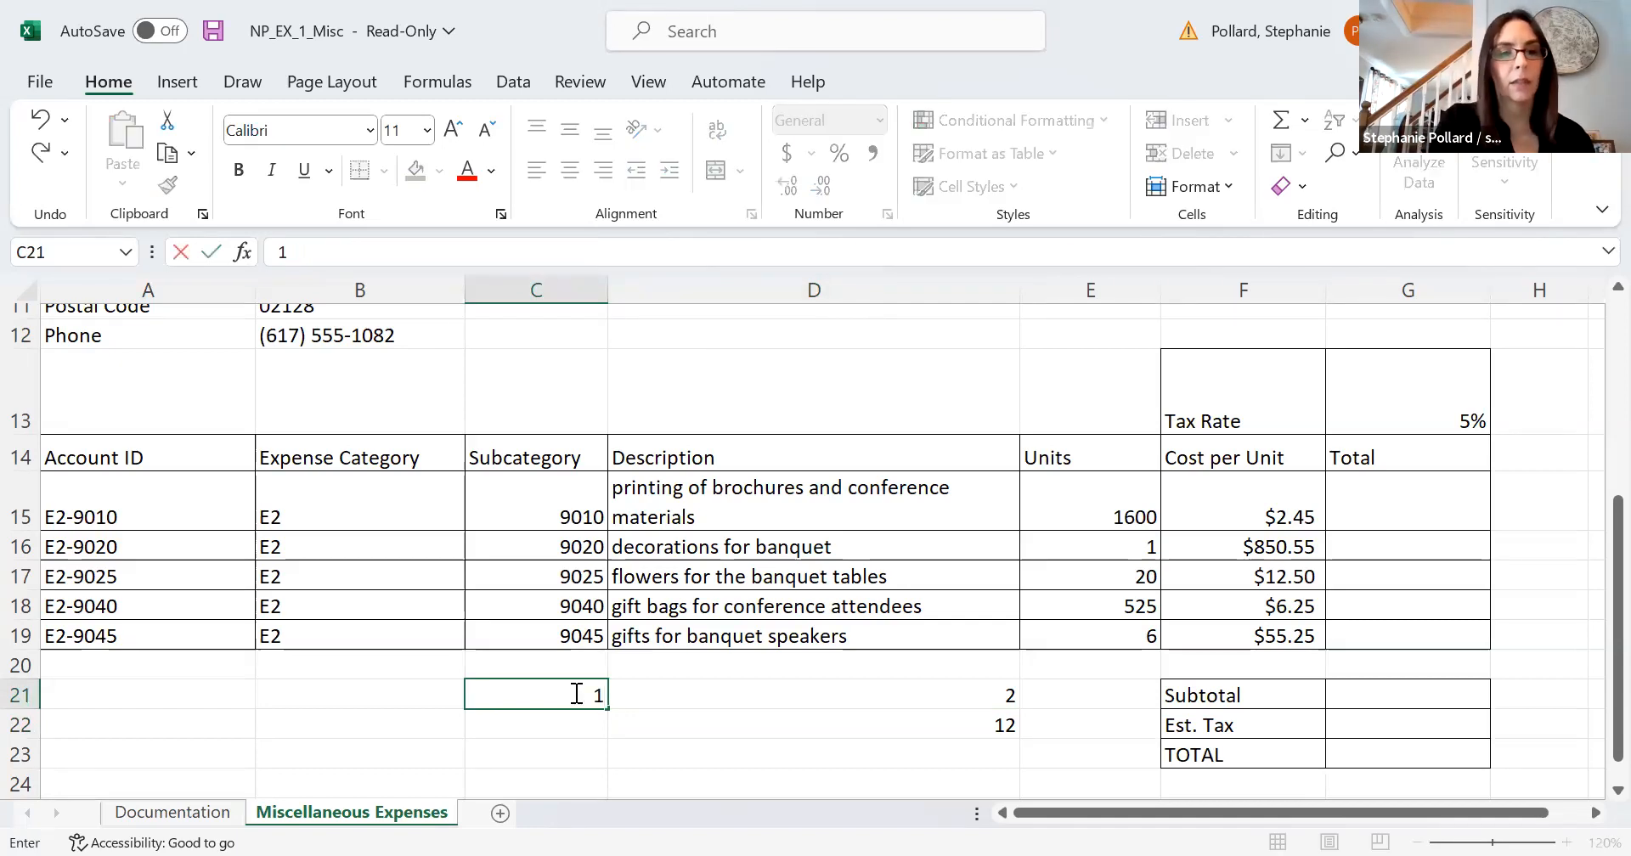
pyautogui.write('3')
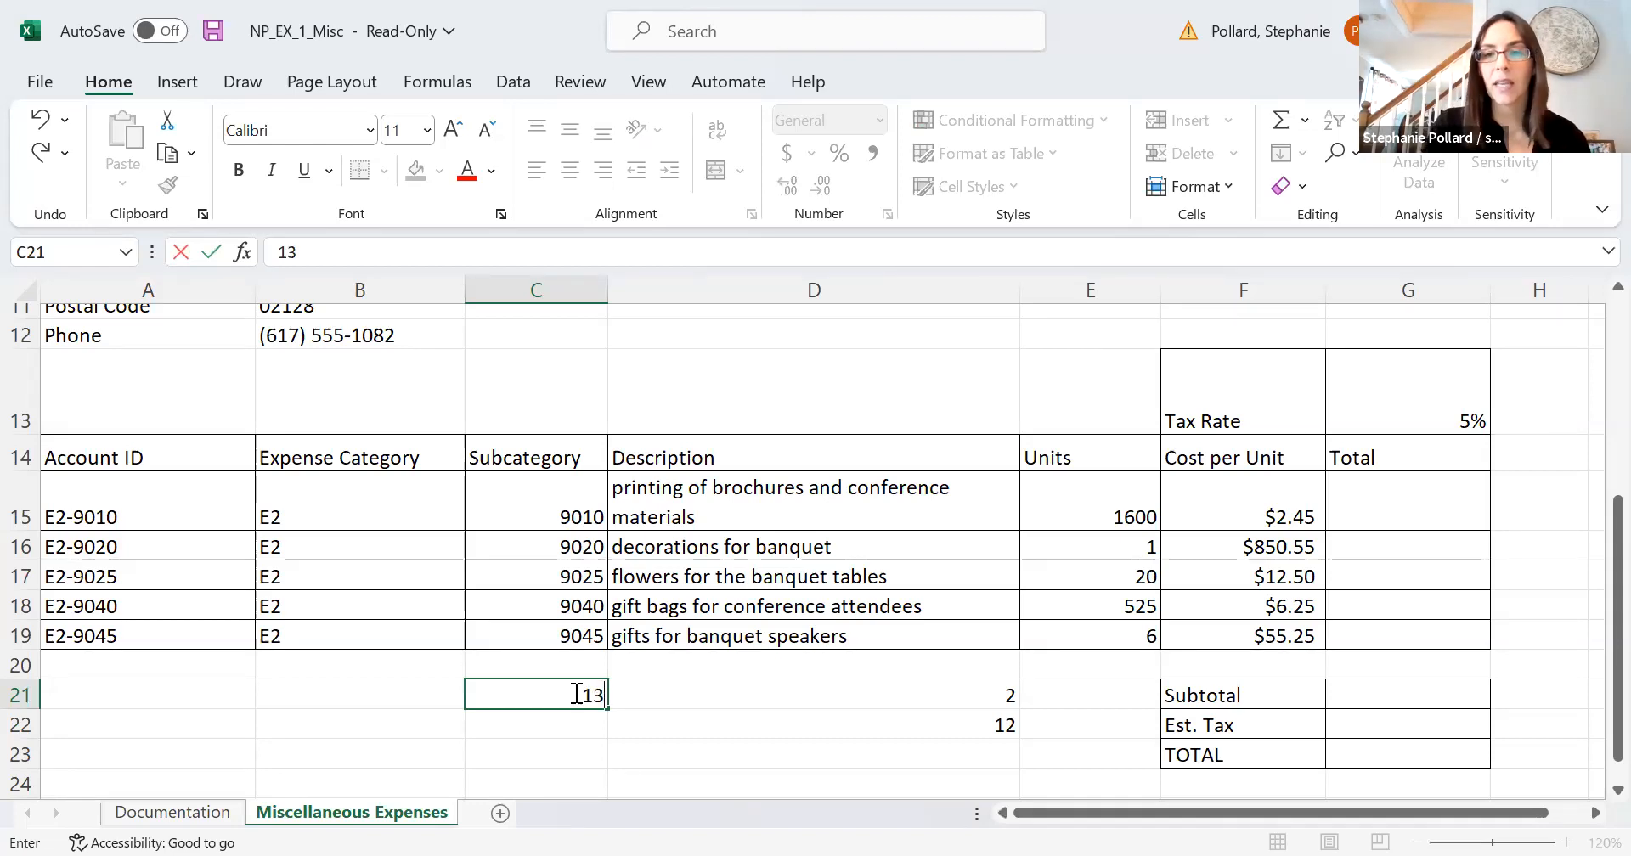
pyautogui.press('Return')
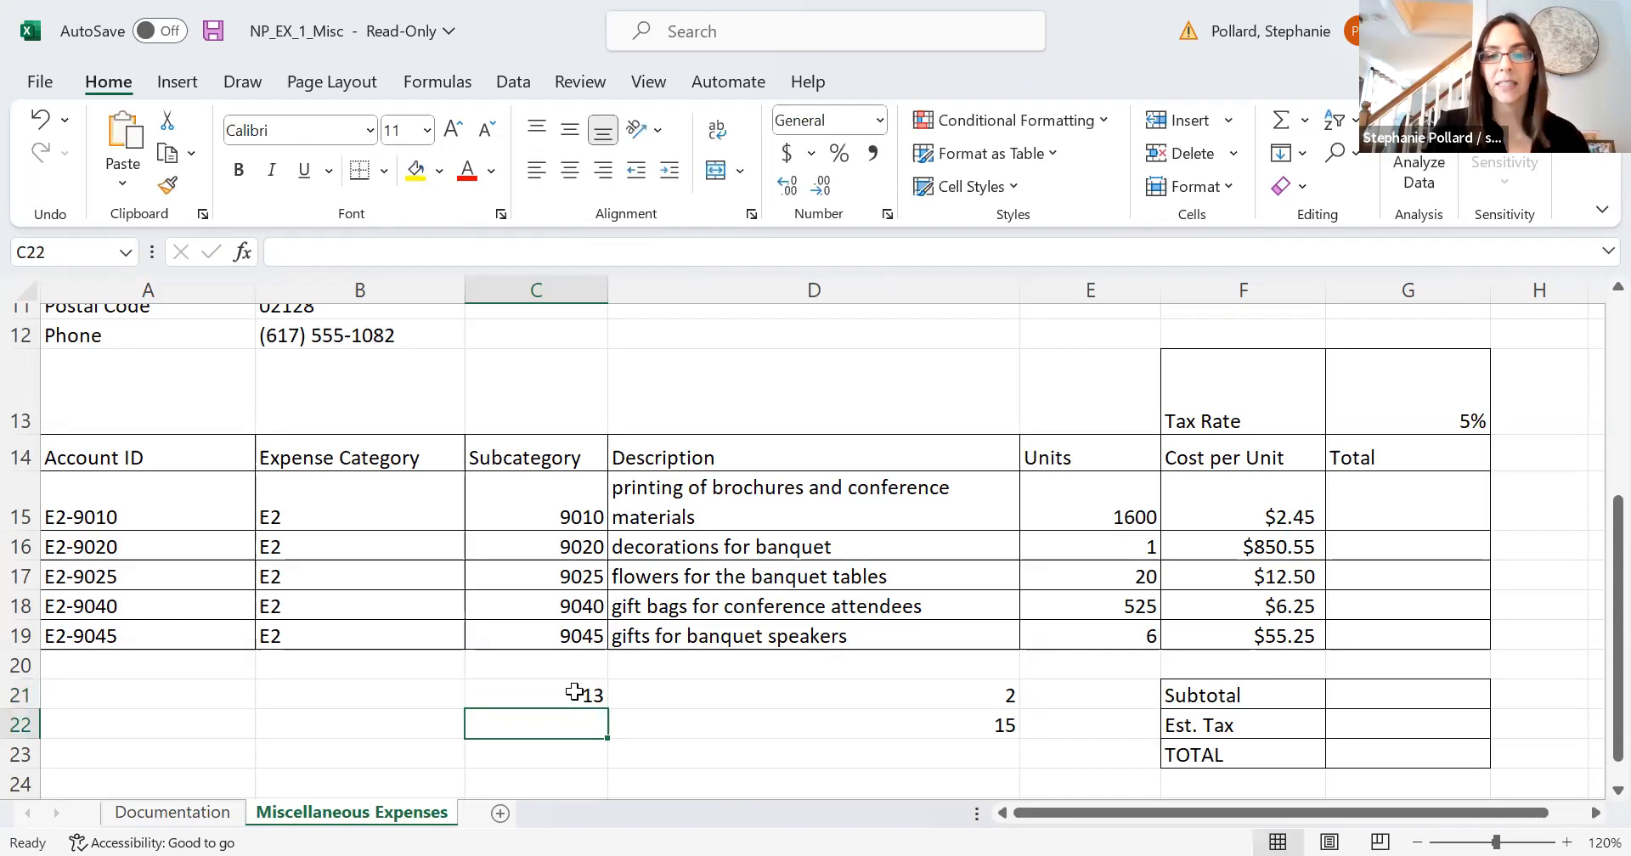
# Check the formula in D22 and set the sample value in cell C21 back to 10.
pyautogui.click(702, 732)
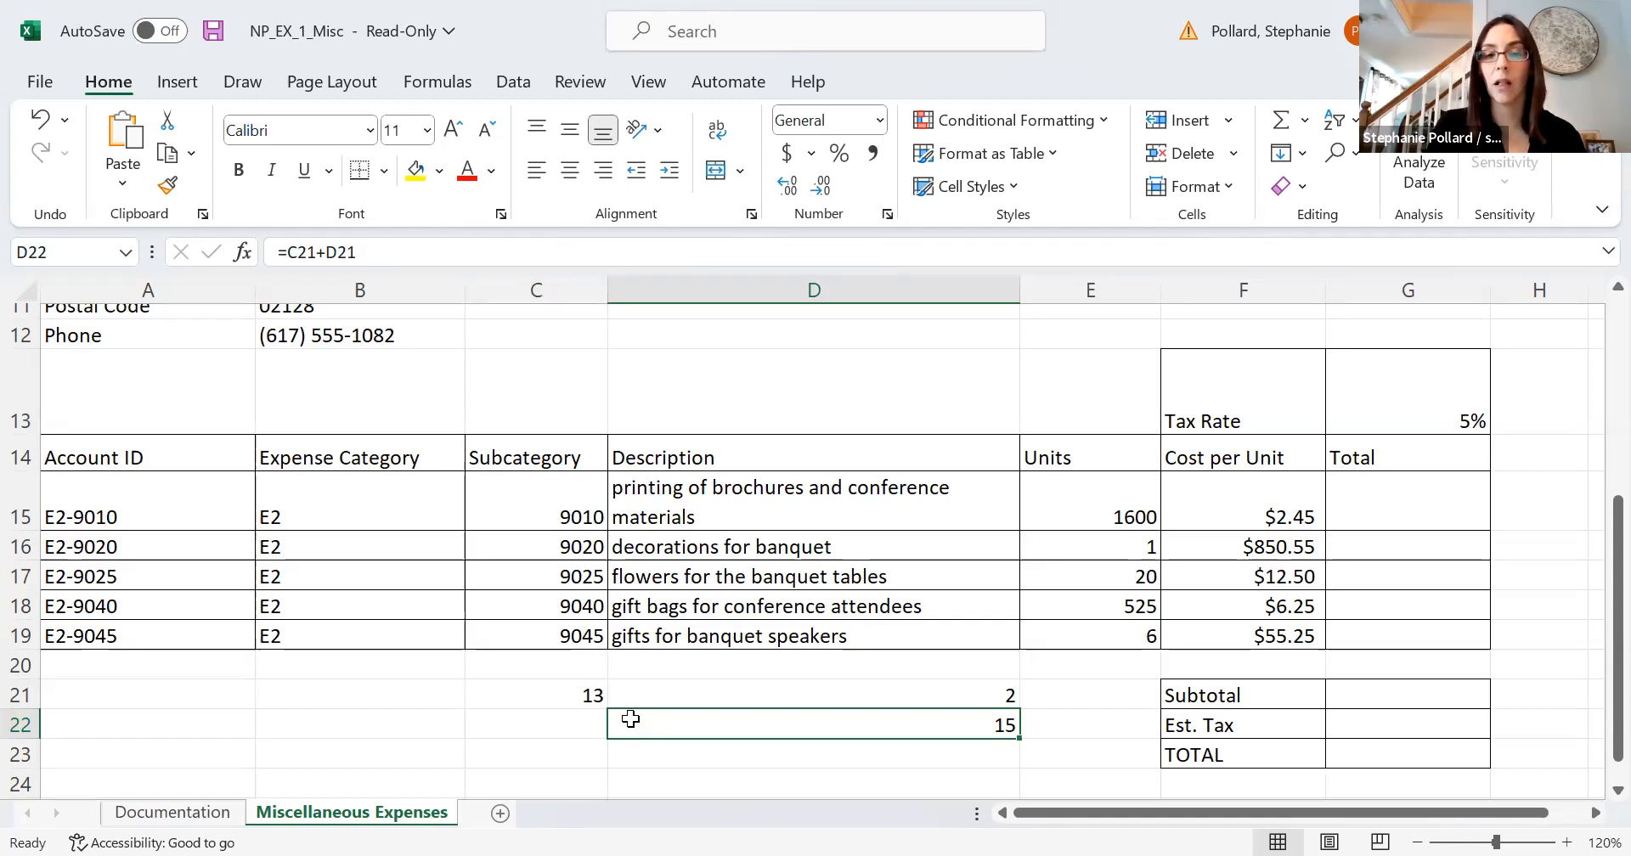
pyautogui.click(581, 689)
pyautogui.write('10')
pyautogui.press('Return')
# Replace the formula in cell D22 with the cell-reference subtraction =C21-D21.
pyautogui.click(655, 727)
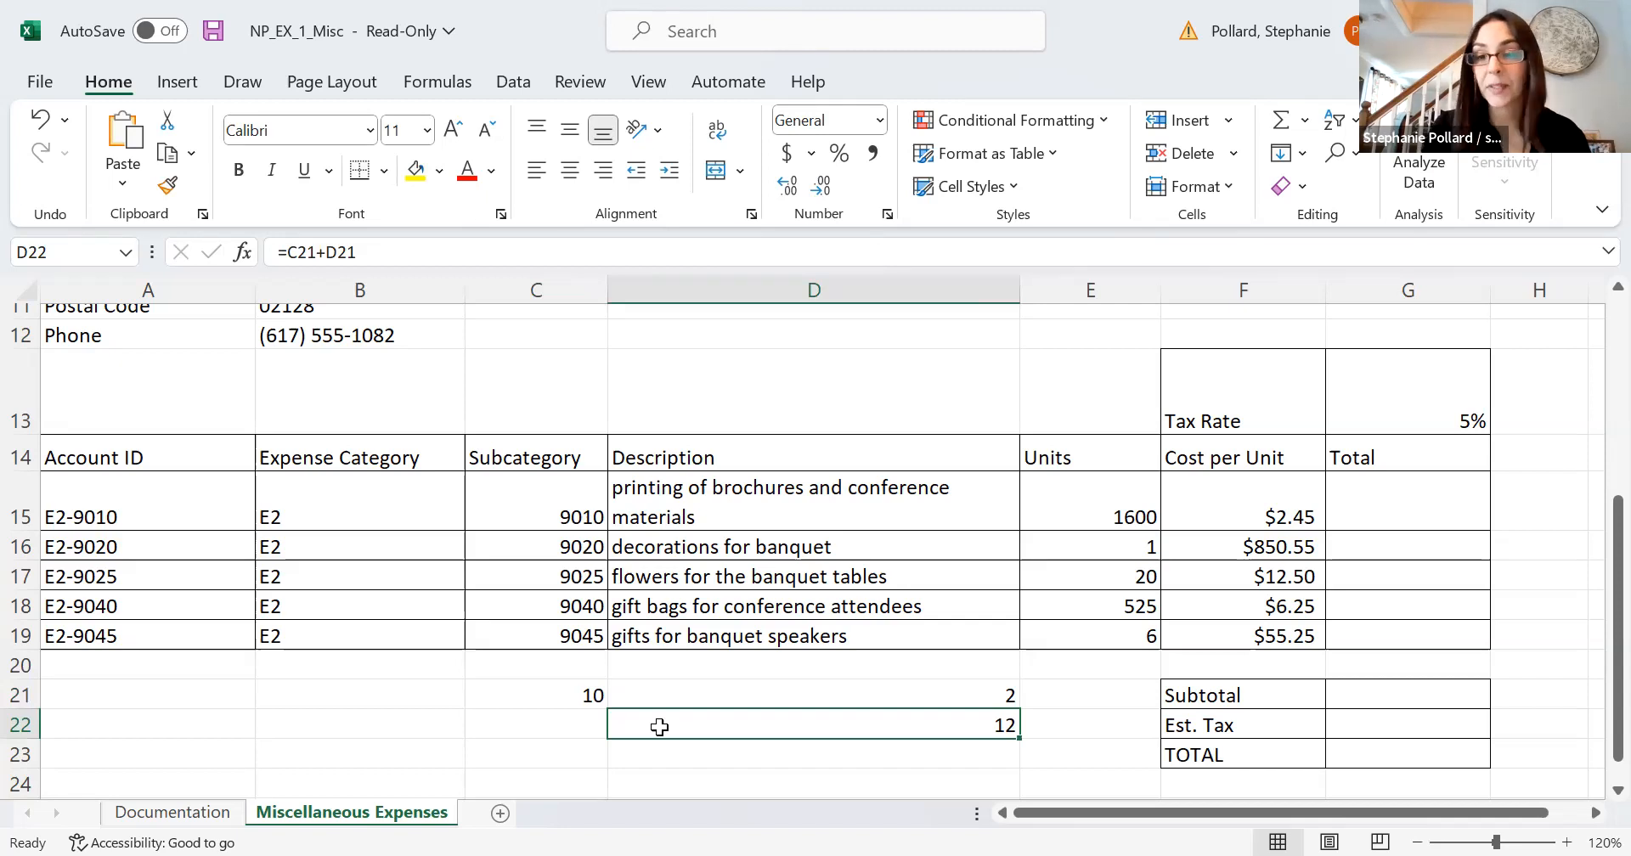
pyautogui.press('BackSpace')
pyautogui.write('=')
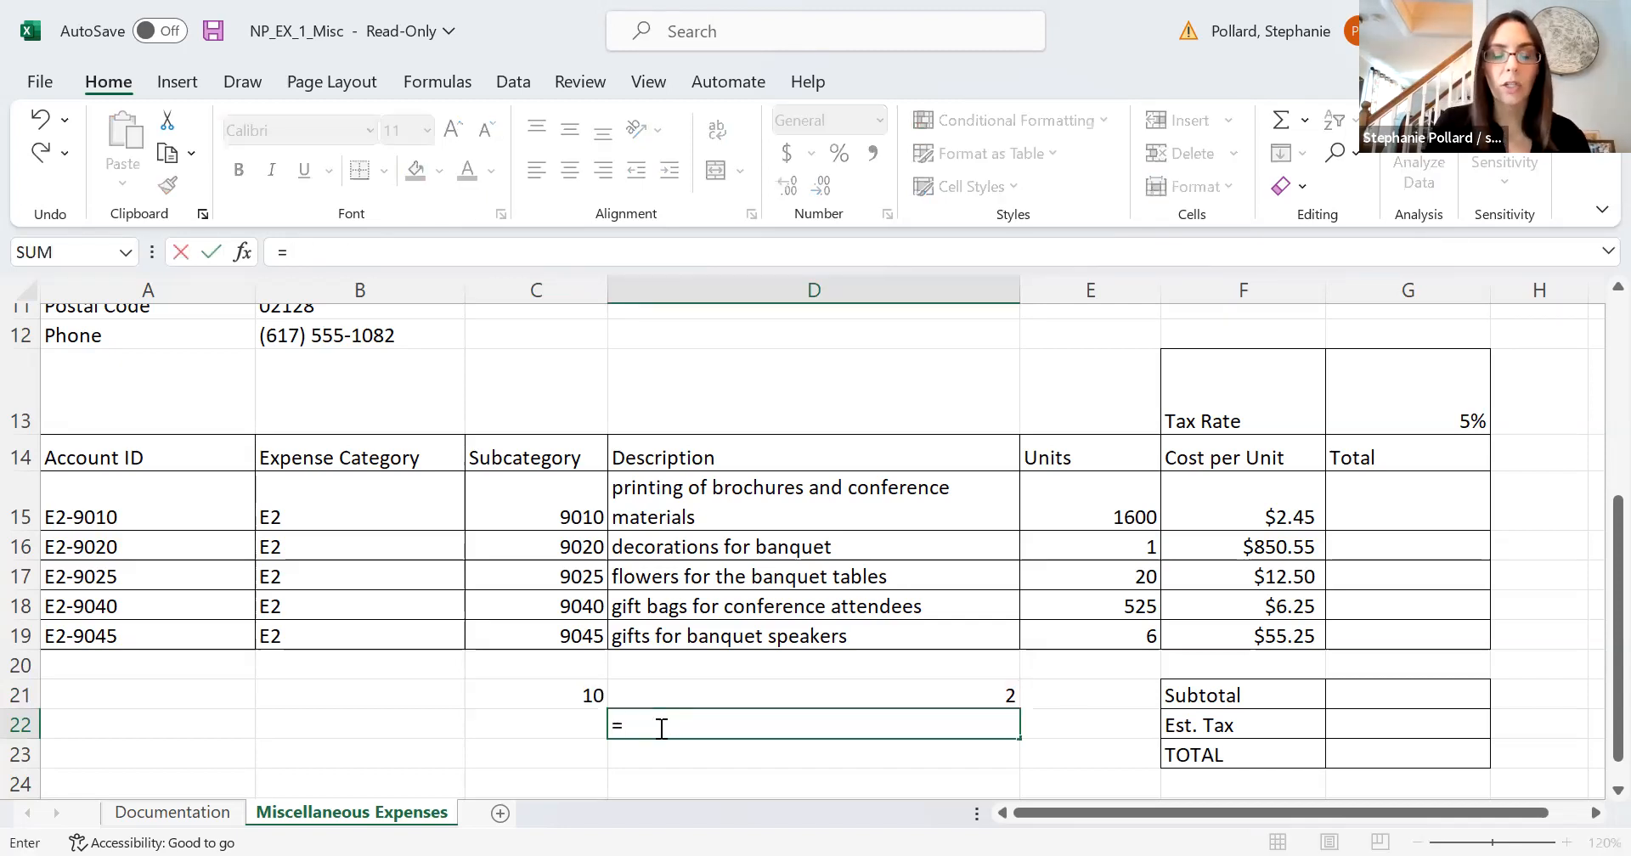
pyautogui.write('10')
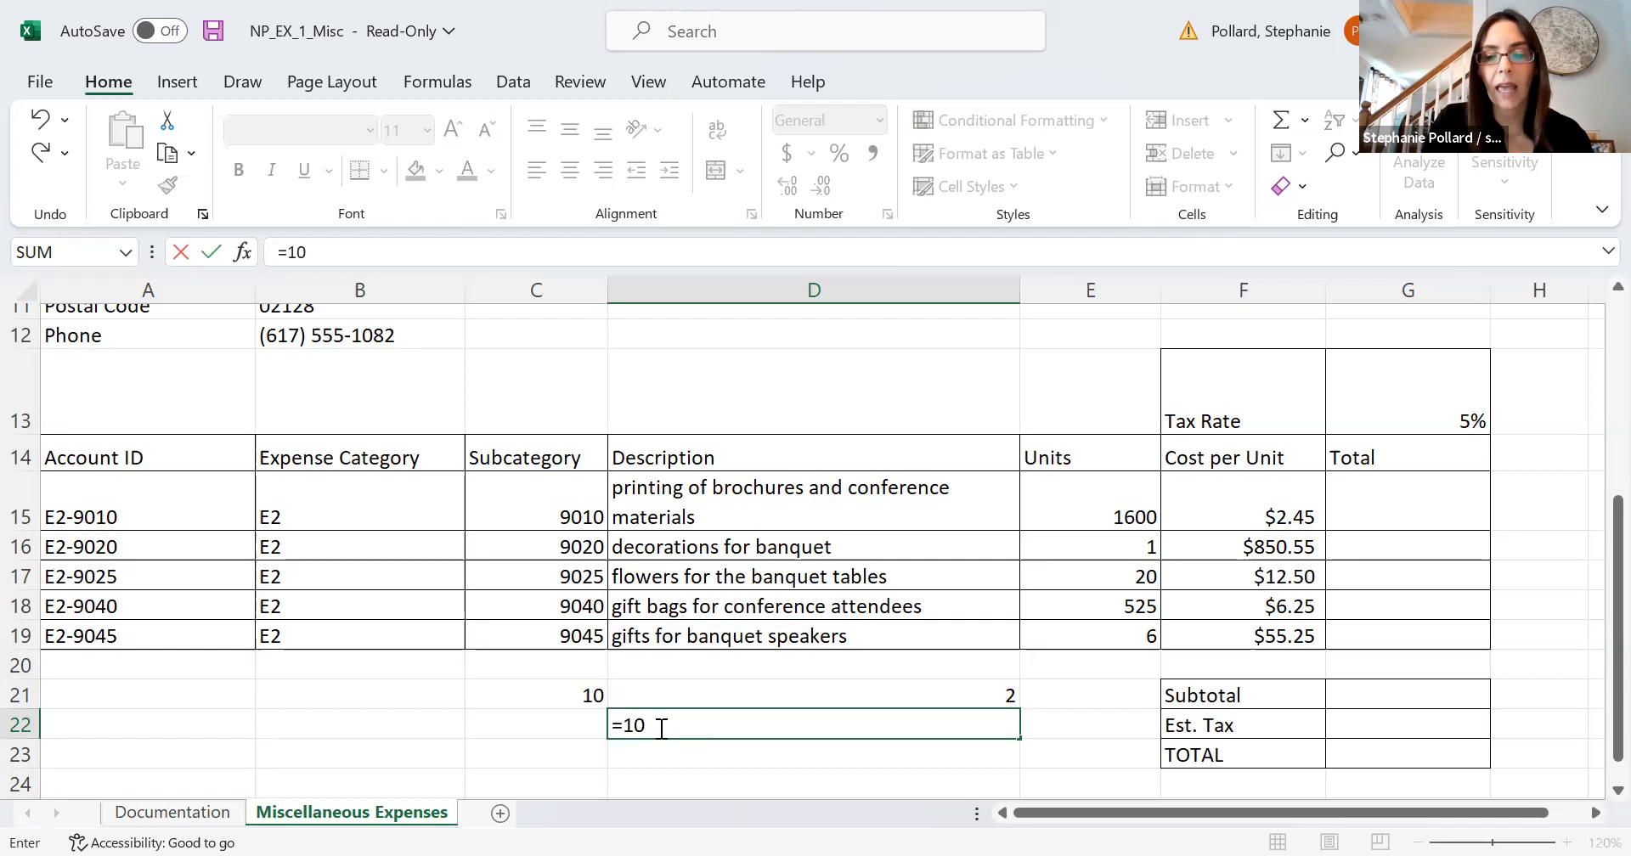
pyautogui.write('-')
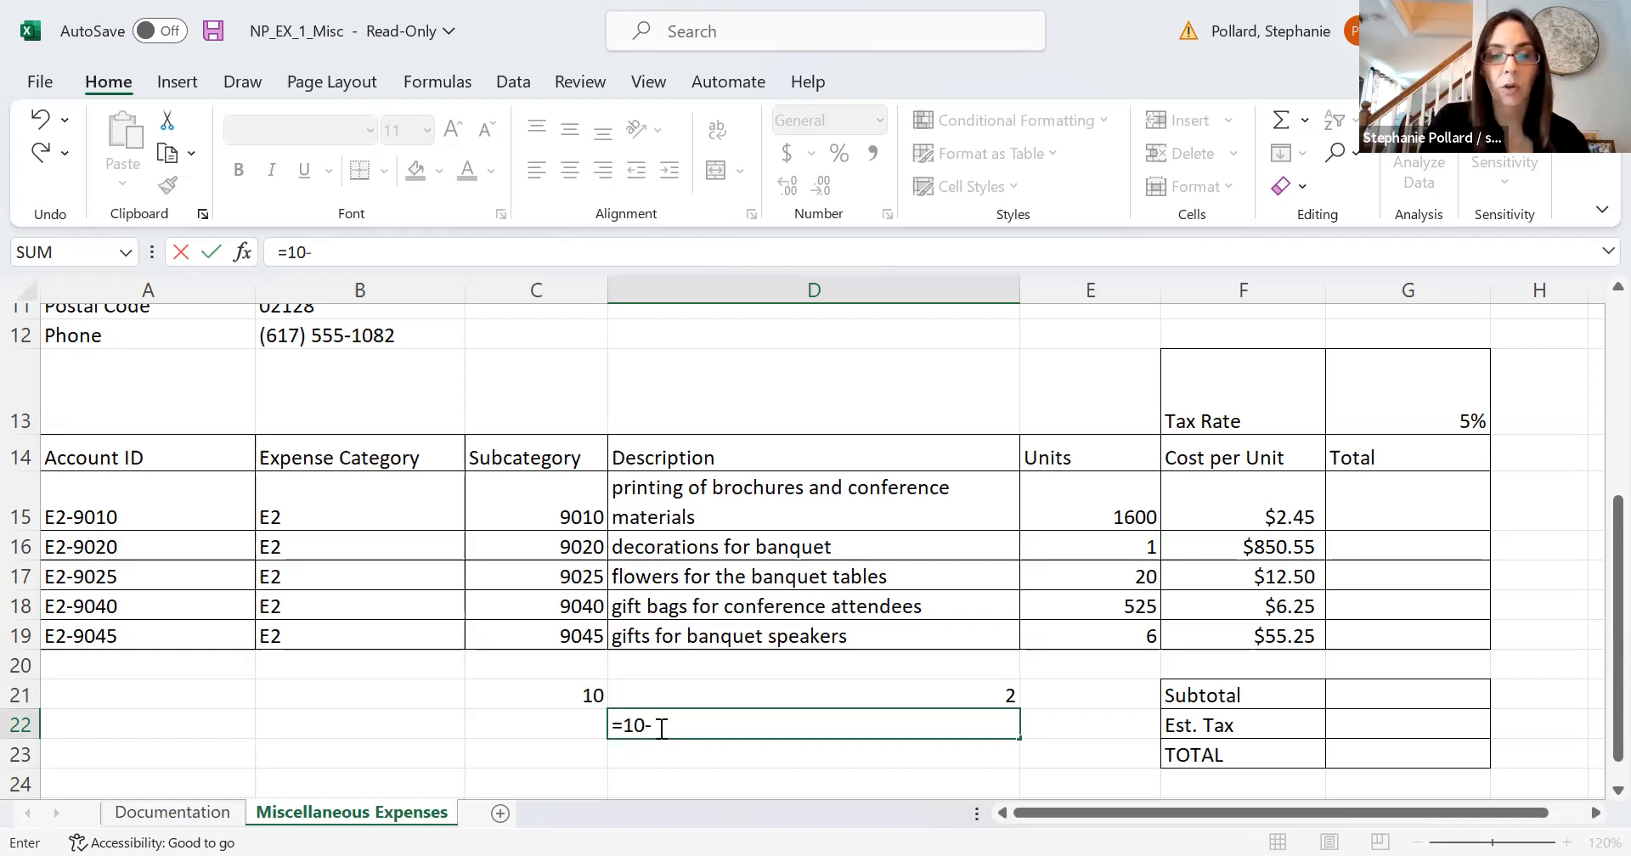
pyautogui.press('BackSpace')
pyautogui.press('BackSpace')
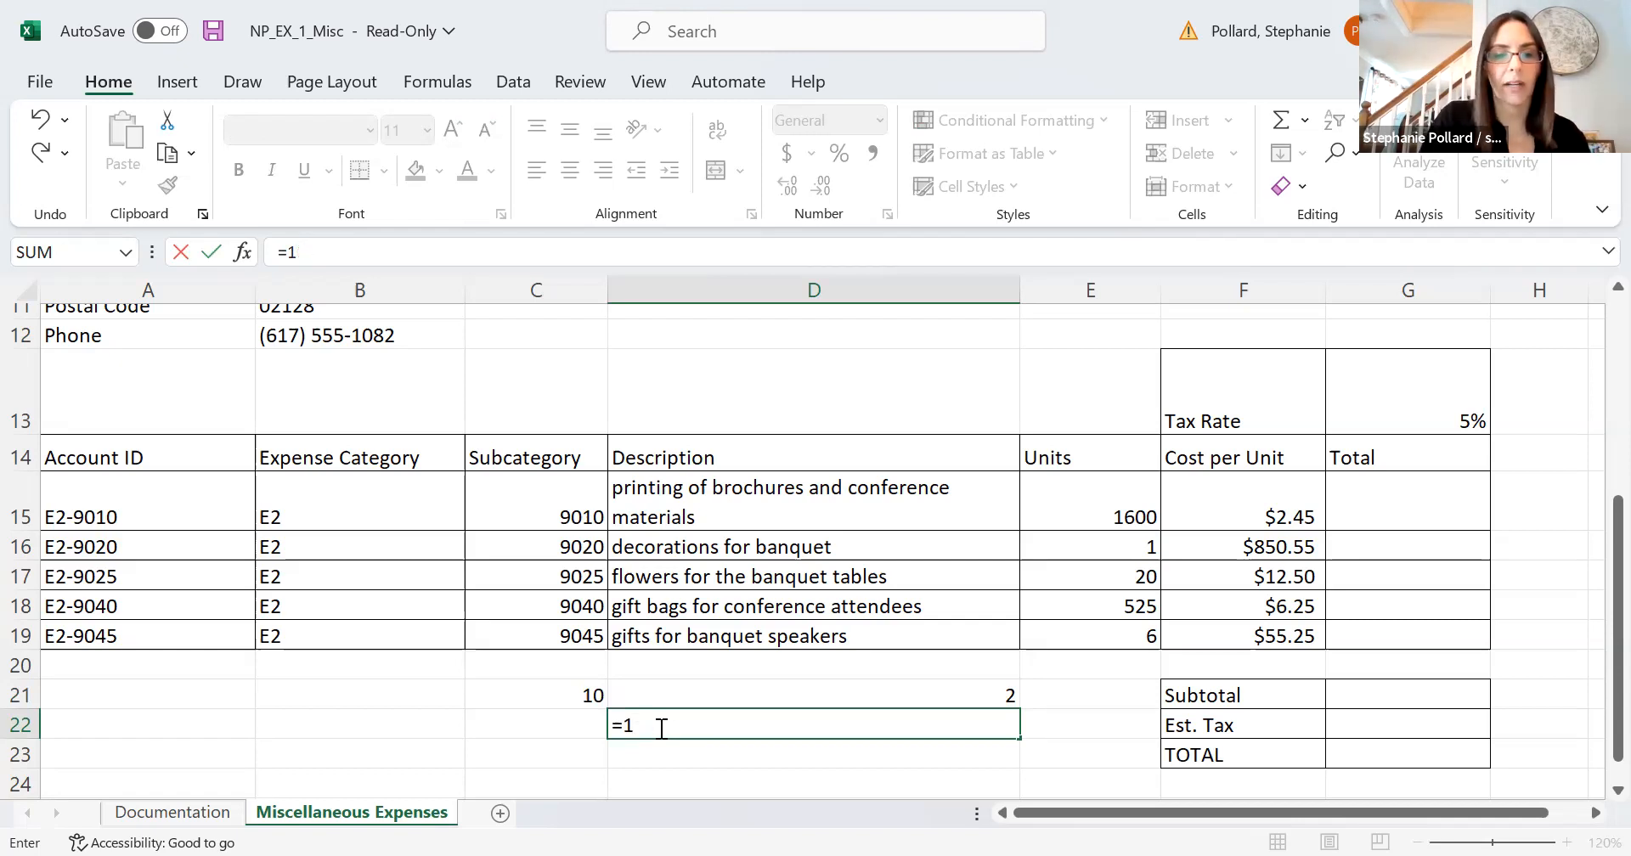
pyautogui.press('BackSpace')
pyautogui.click(555, 685)
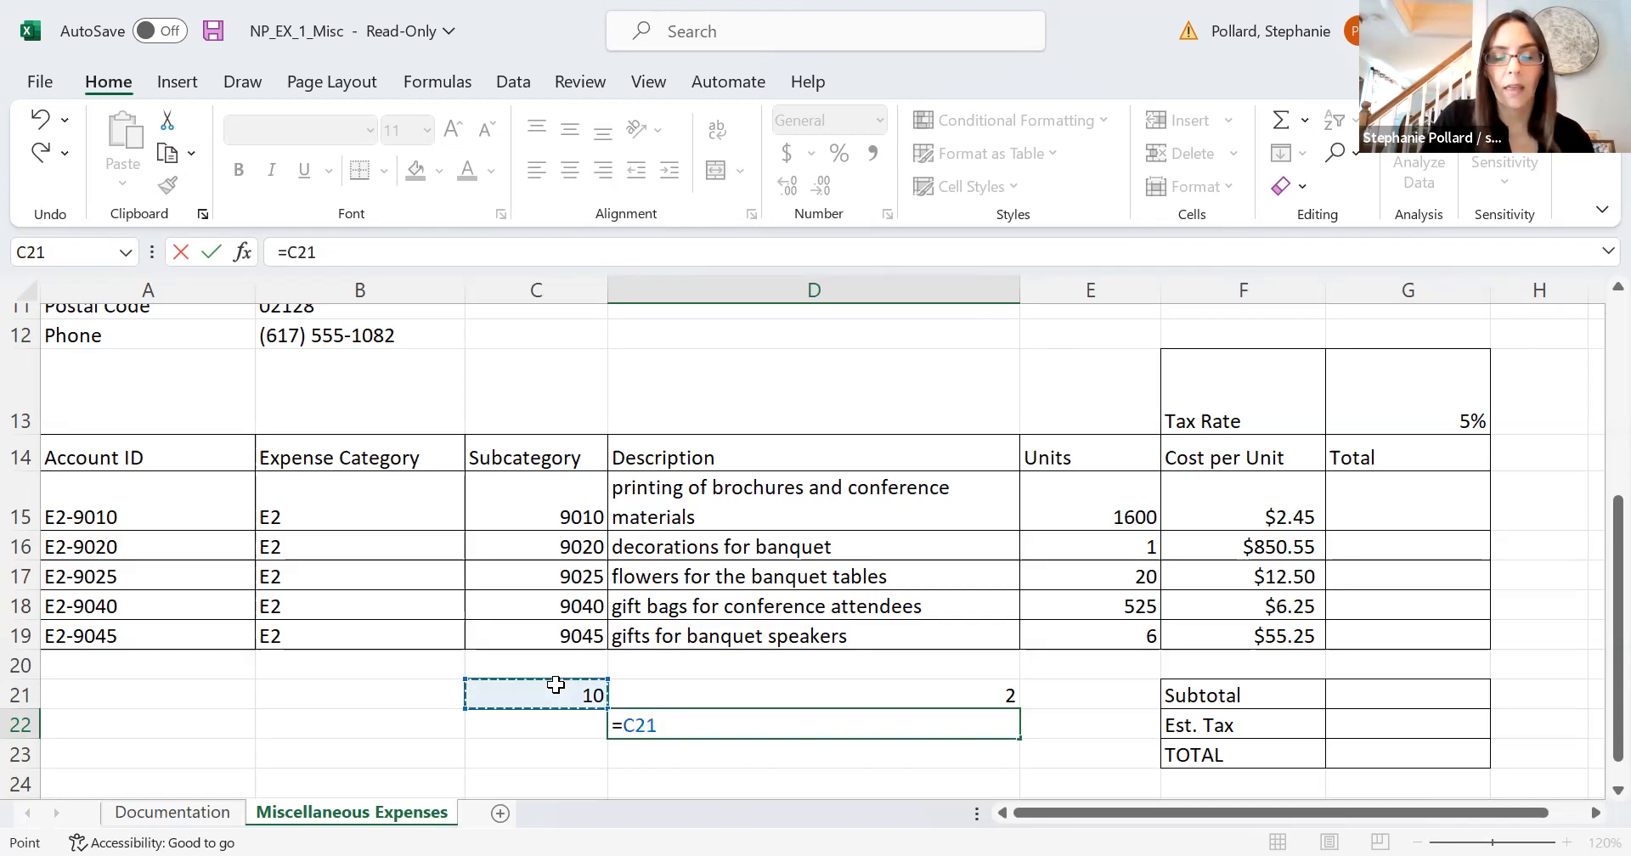
pyautogui.write('-')
pyautogui.click(759, 688)
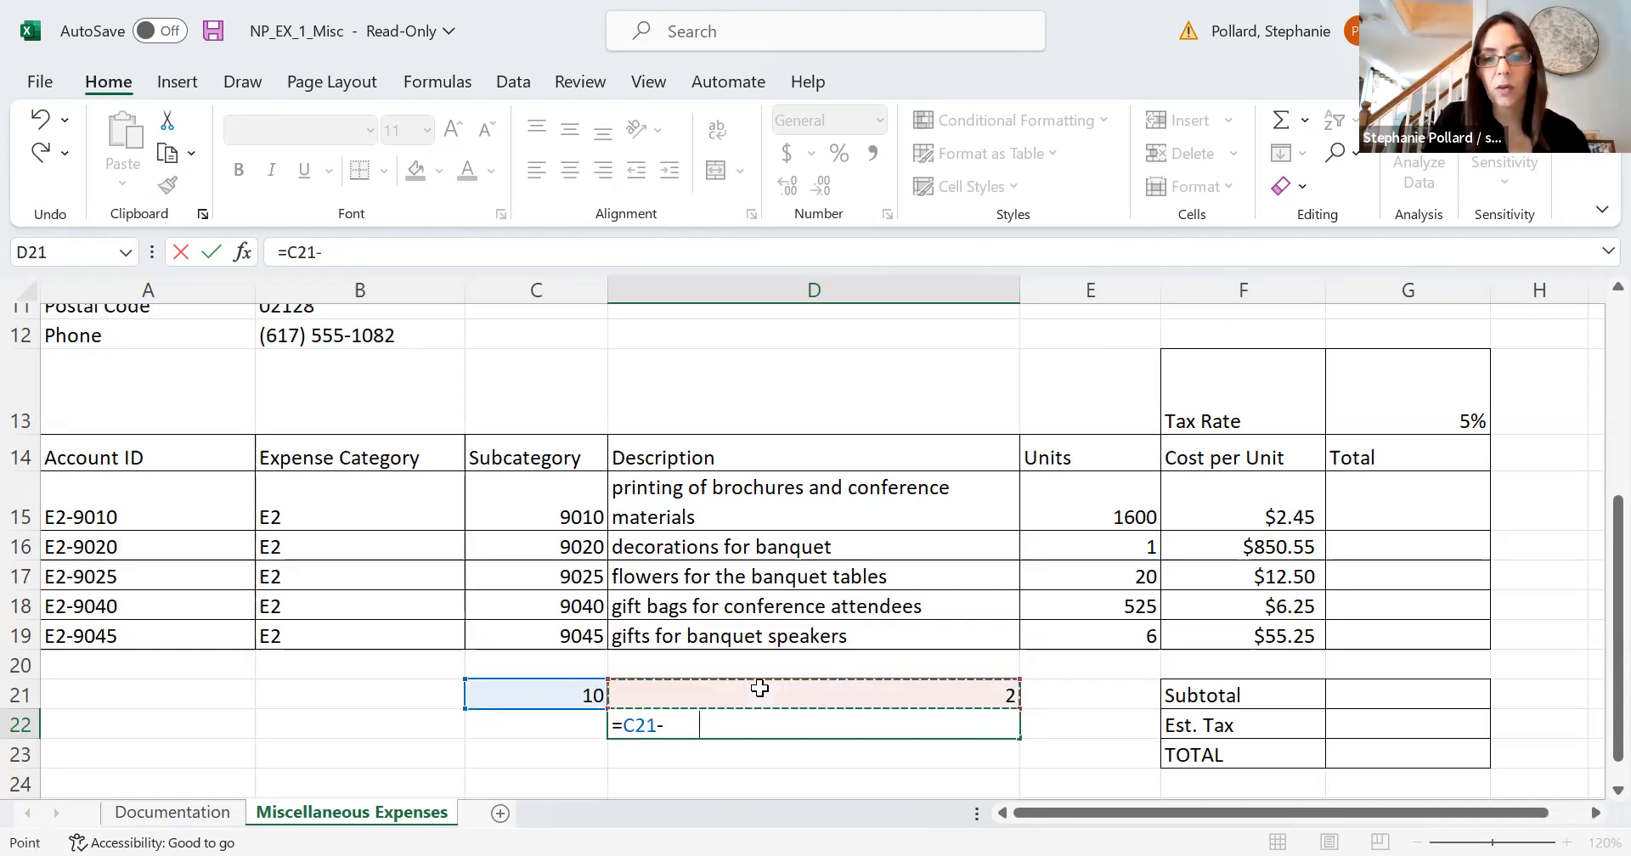
pyautogui.press('Return')
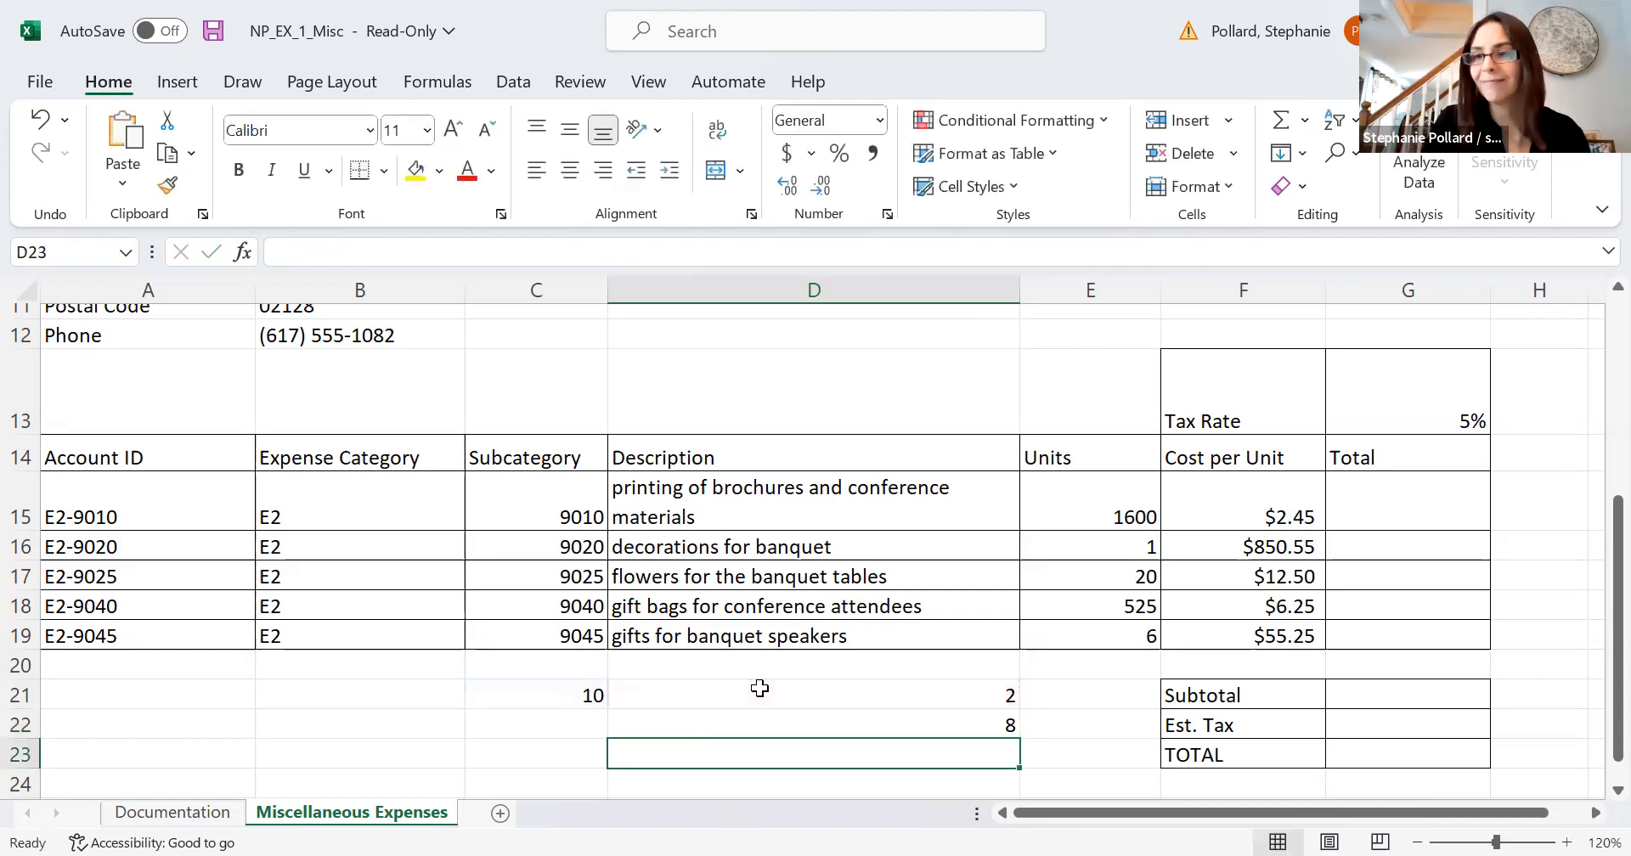
# Replace the subtraction in cell D22 with the multiplication formula =C21*D21.
pyautogui.click(737, 729)
pyautogui.press('BackSpace')
pyautogui.write('=*')
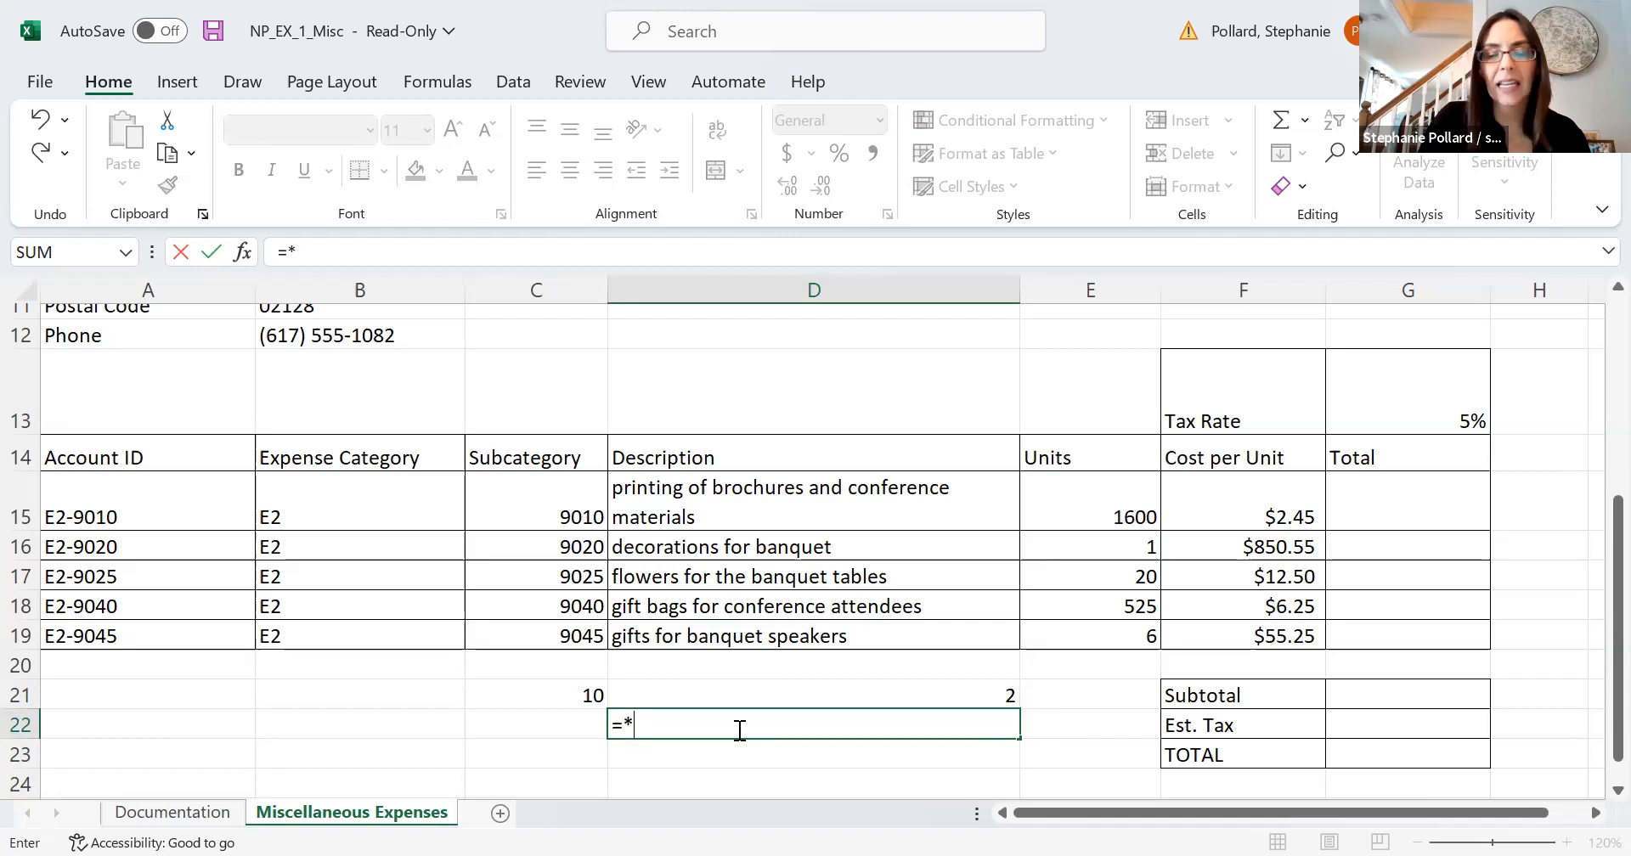
pyautogui.click(573, 694)
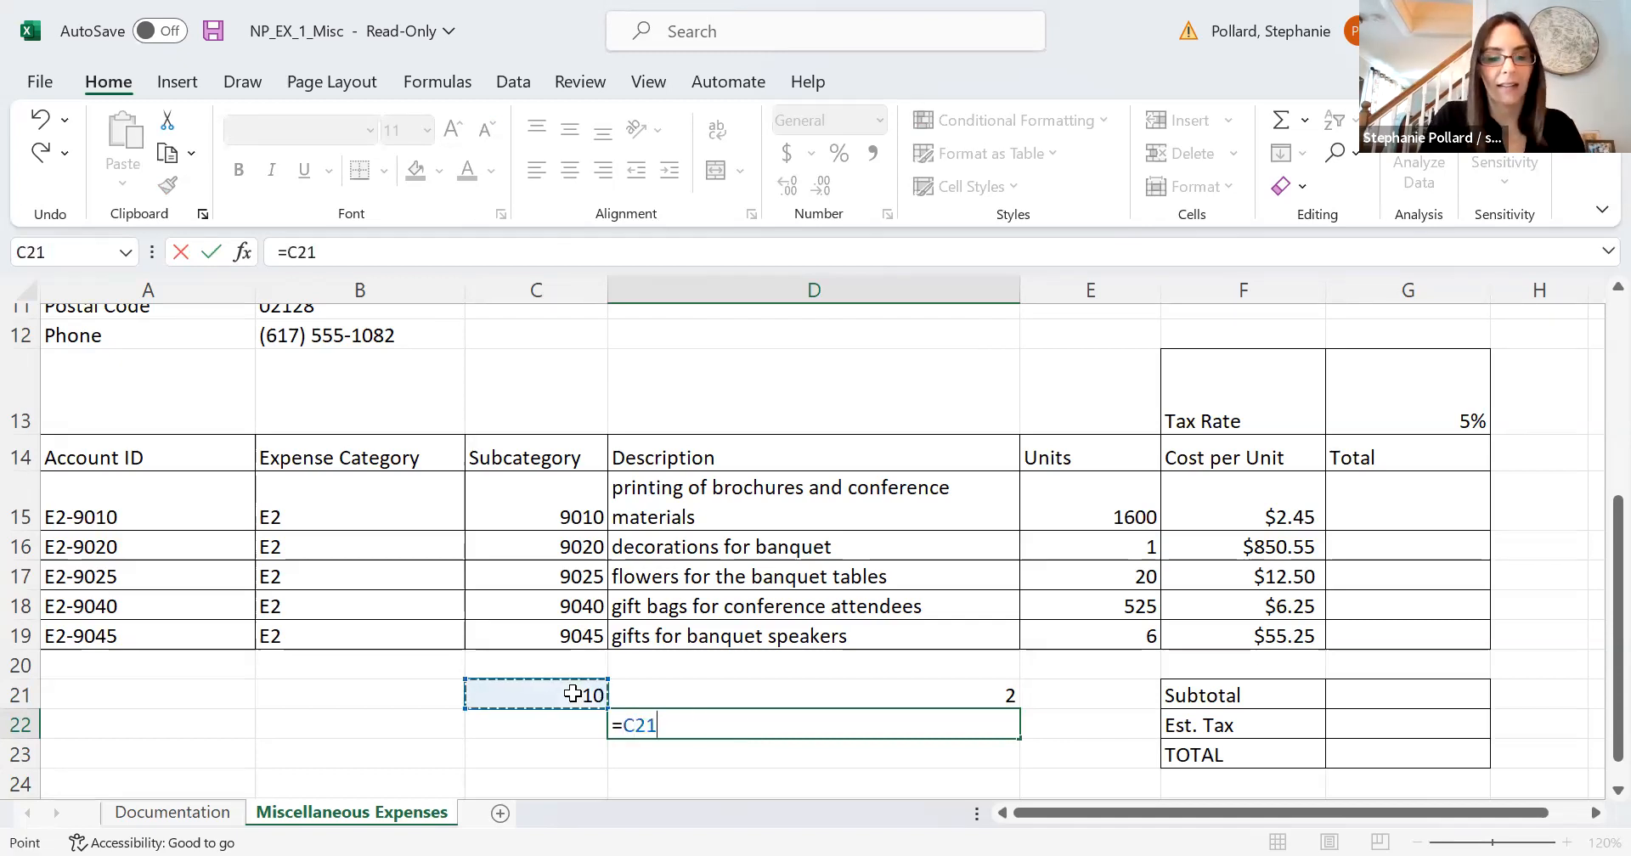
pyautogui.write('*')
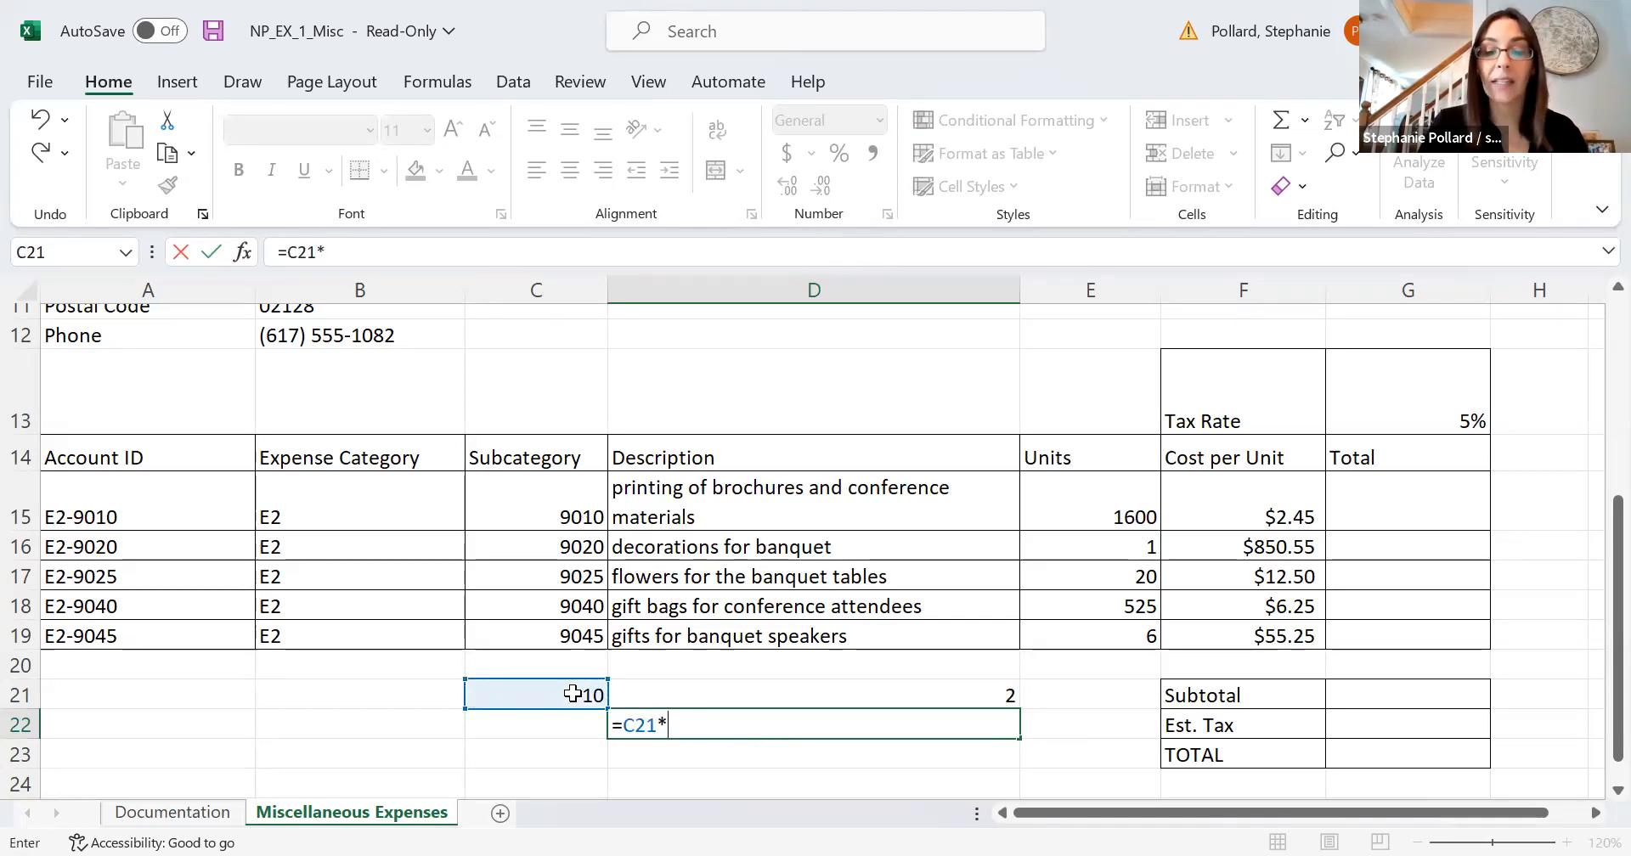
pyautogui.click(679, 704)
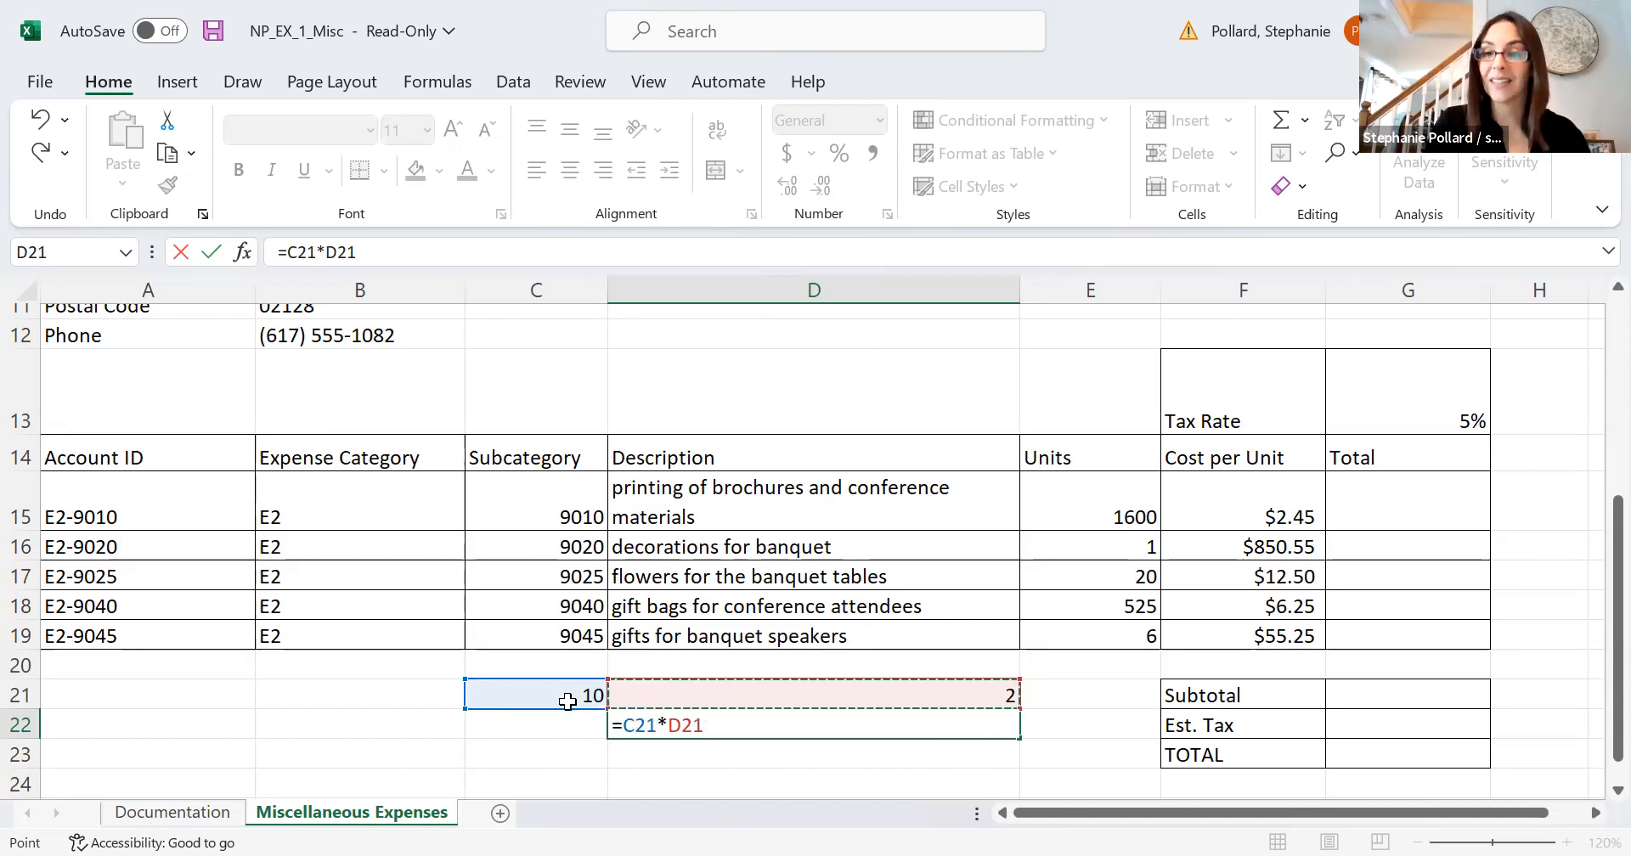
pyautogui.press('Return')
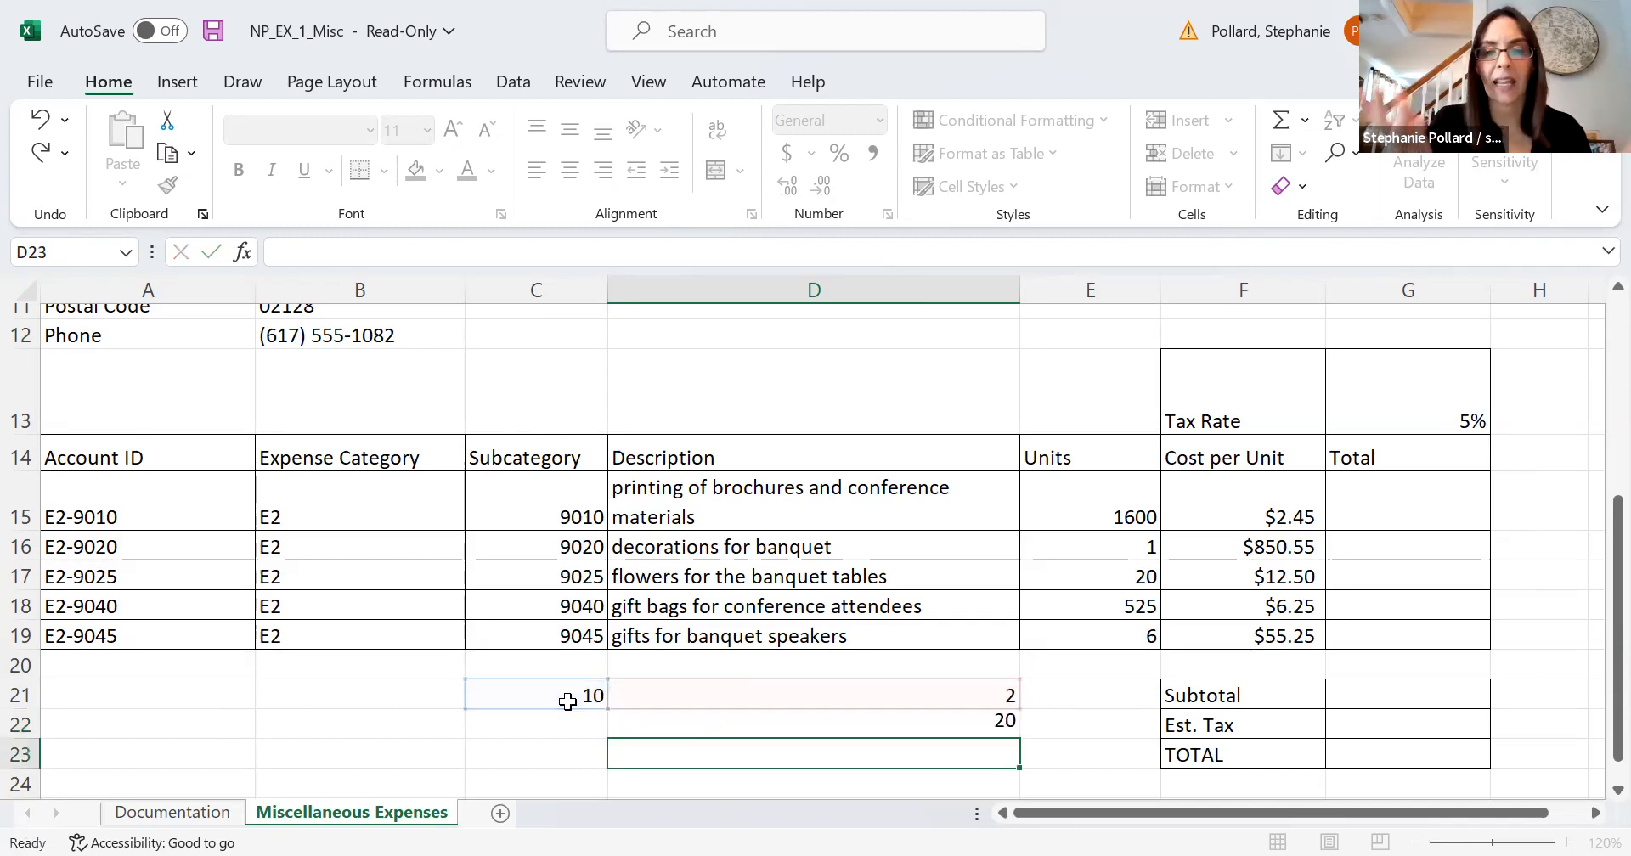
# Replace the multiplication in cell D22 with the division formula =C21/D21.
pyautogui.click(625, 720)
pyautogui.doubleClick(625, 719)
pyautogui.press('Escape')
pyautogui.write('=')
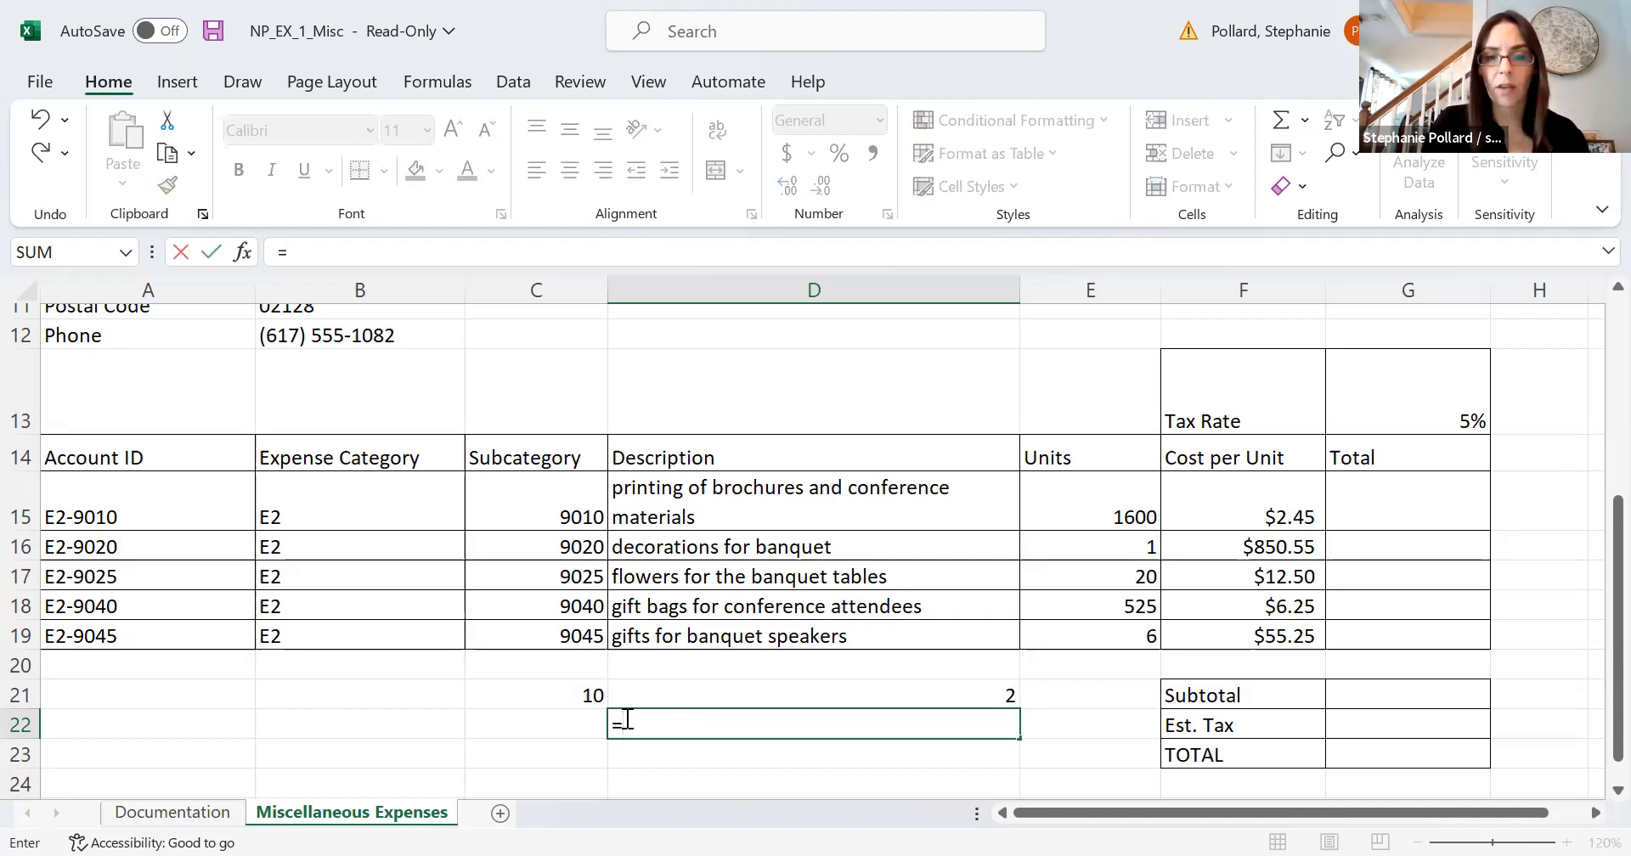
pyautogui.click(574, 694)
pyautogui.write('/')
pyautogui.click(637, 690)
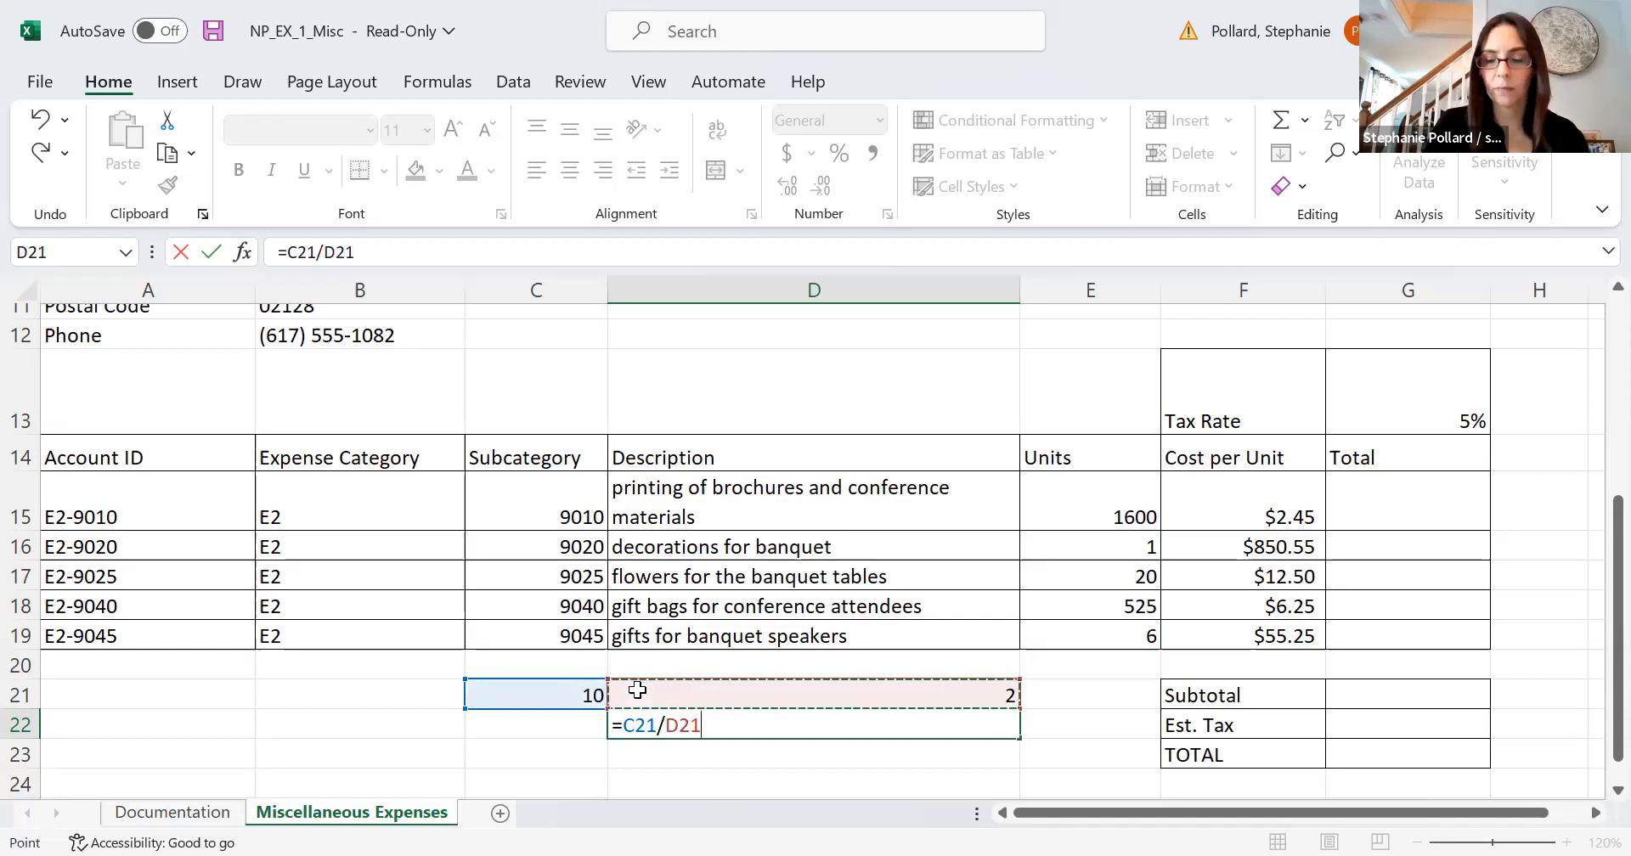
pyautogui.press('Return')
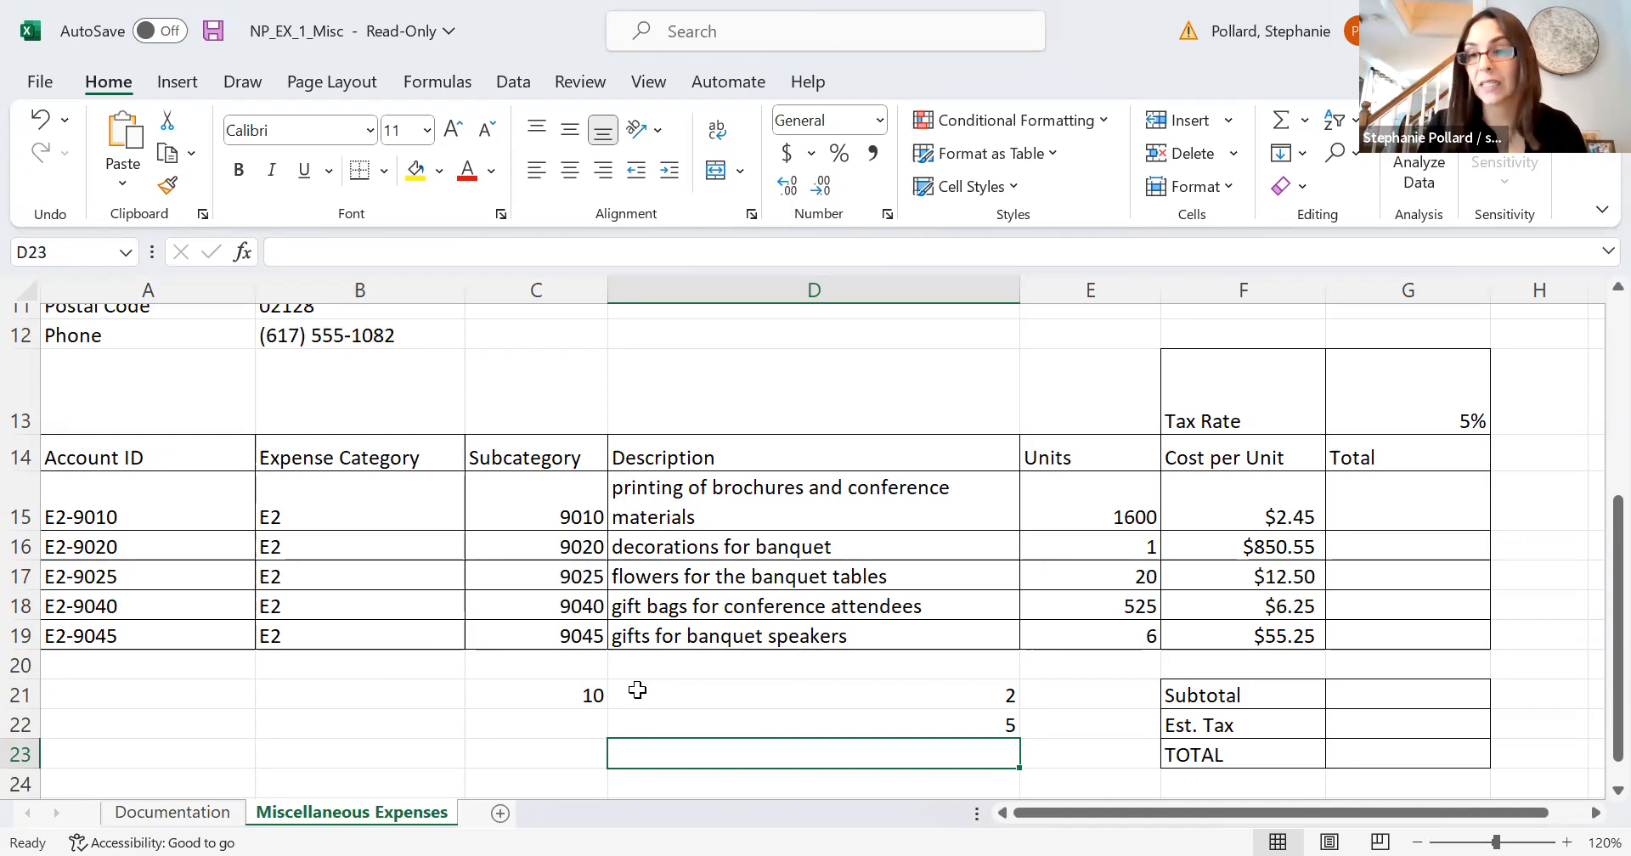
# Enter the sample value 3 in cell B21 and replace the formula in D22 with =(B21+C21)*D21.
pyautogui.click(431, 695)
pyautogui.write('3')
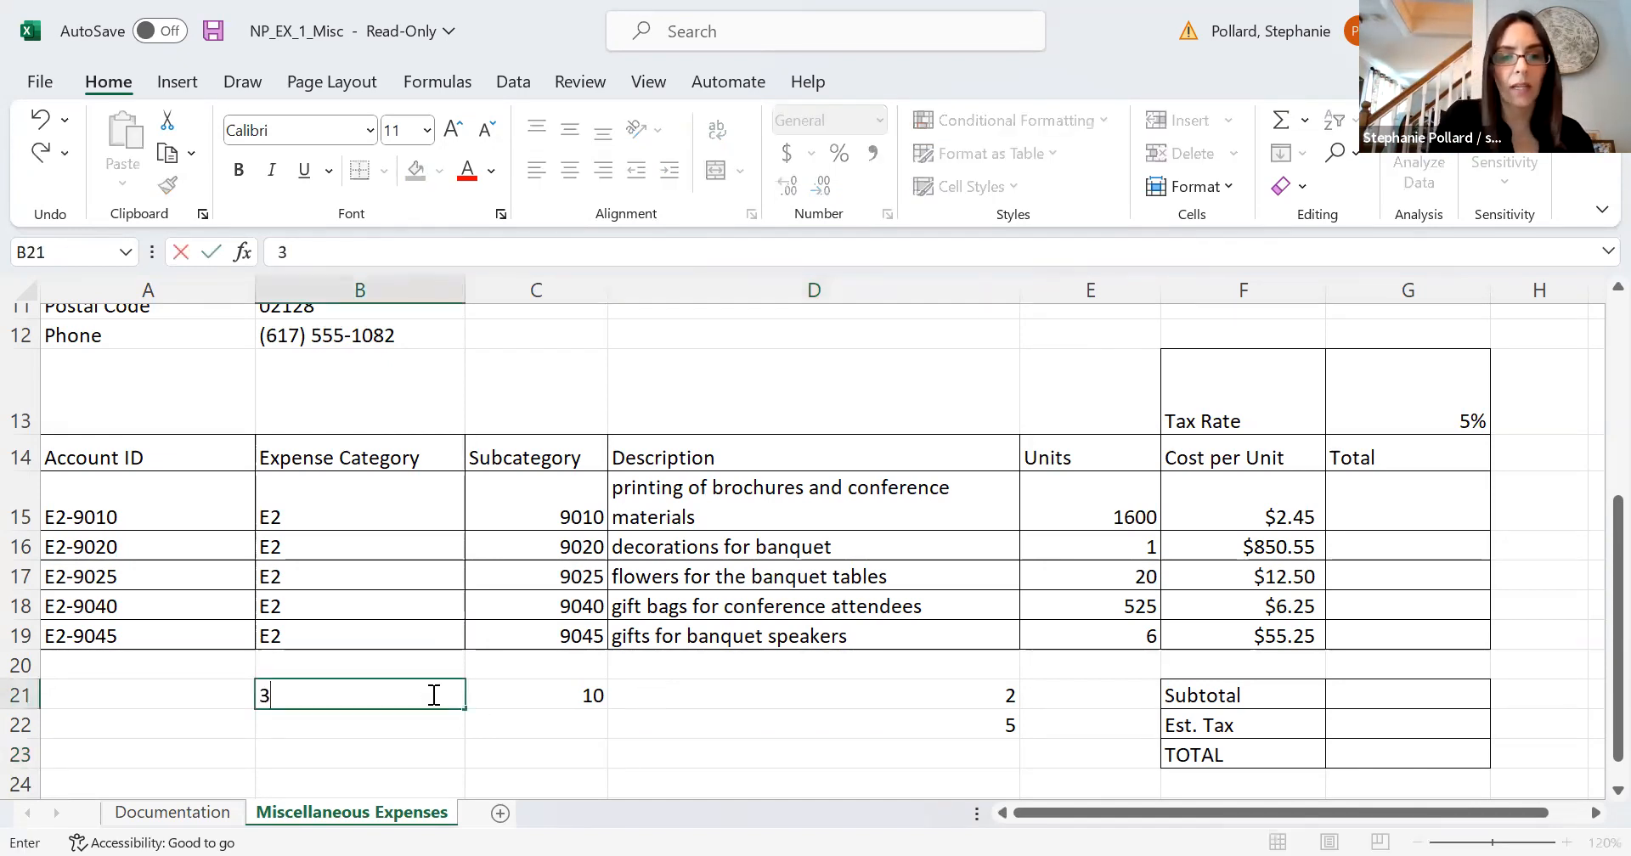
pyautogui.click(635, 732)
pyautogui.write('=')
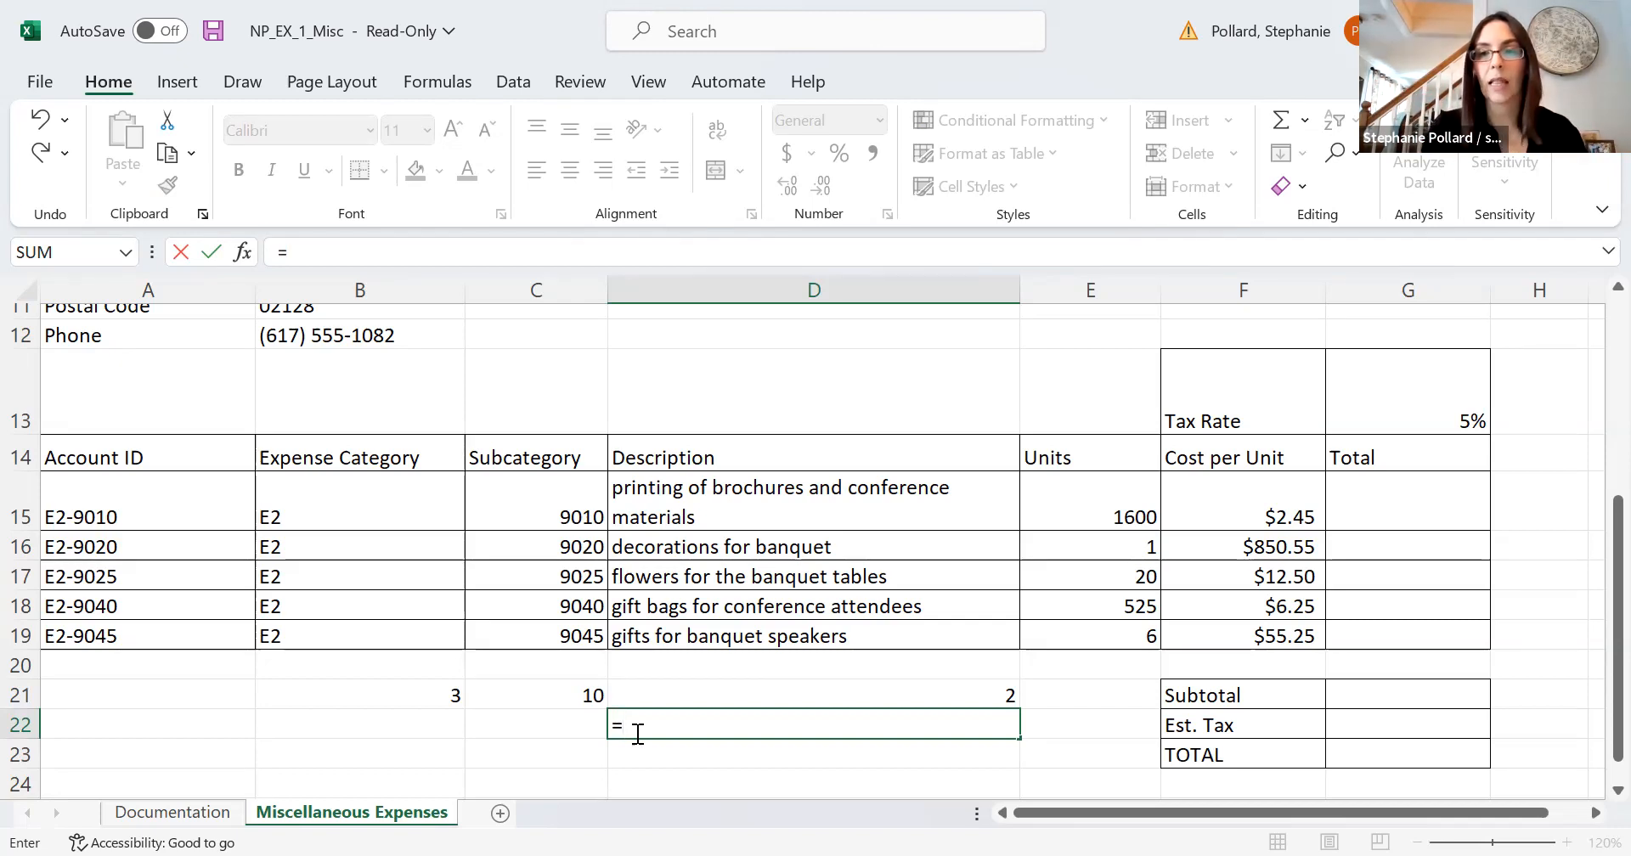
pyautogui.write('(')
pyautogui.click(433, 697)
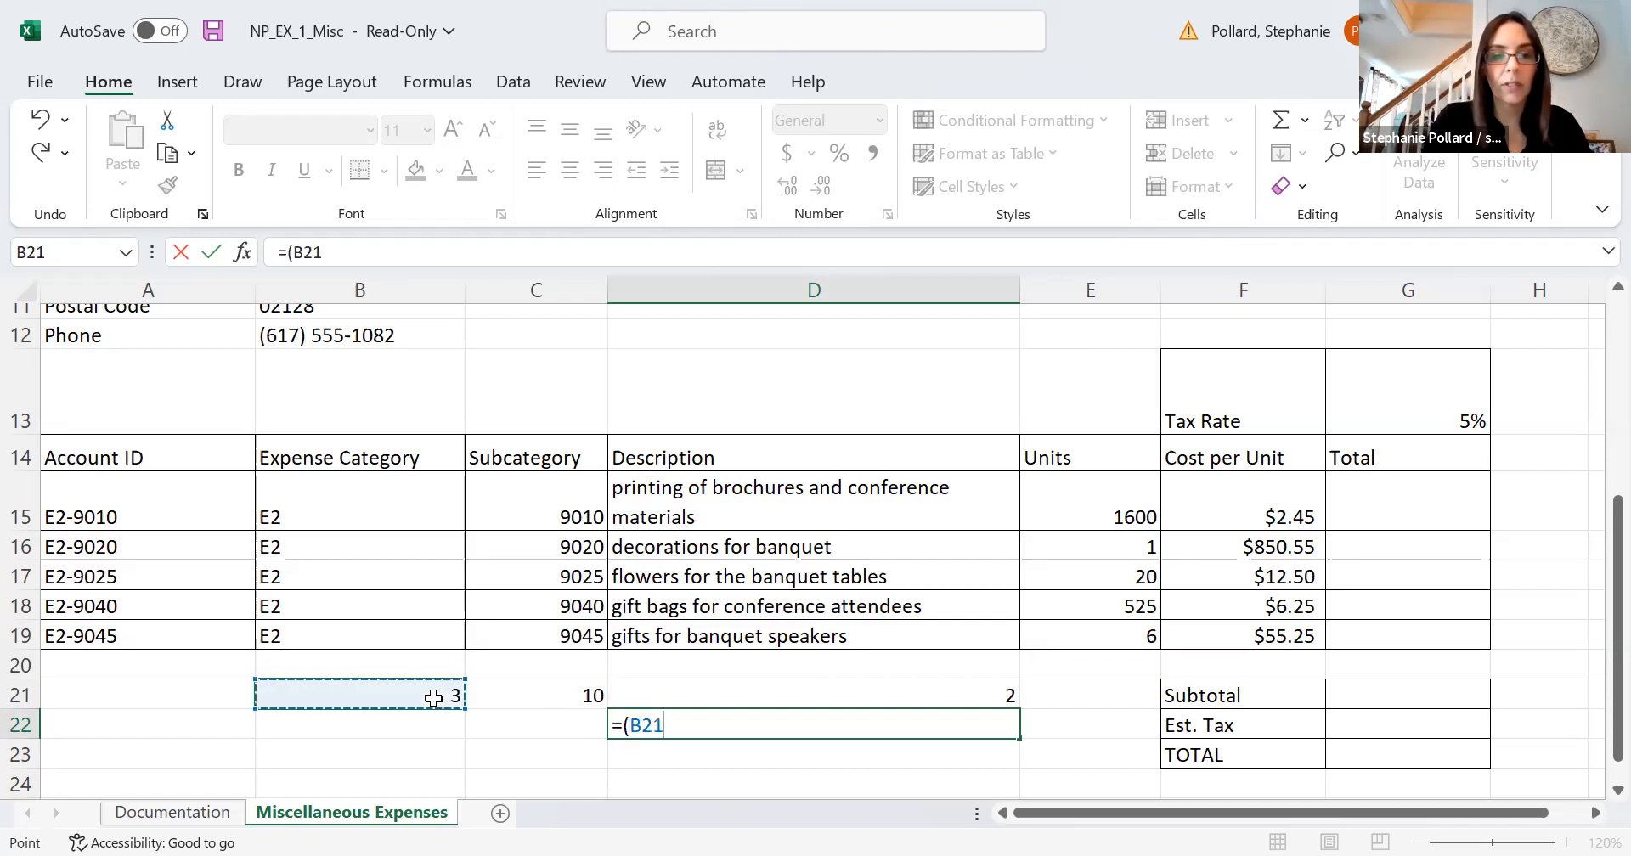
pyautogui.write('+')
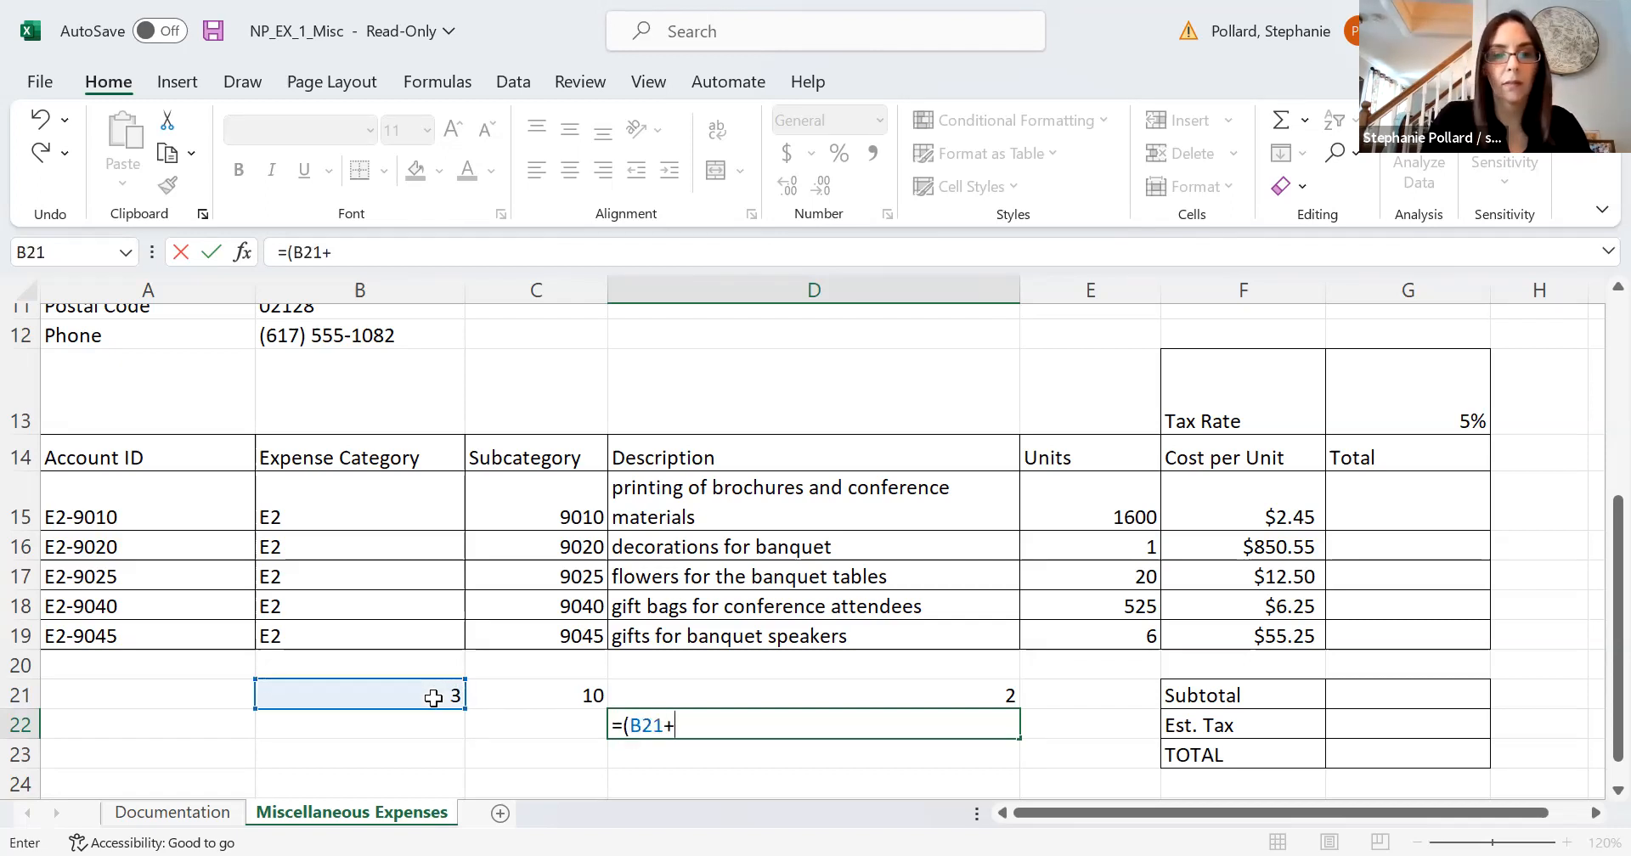
pyautogui.click(510, 696)
pyautogui.write(')')
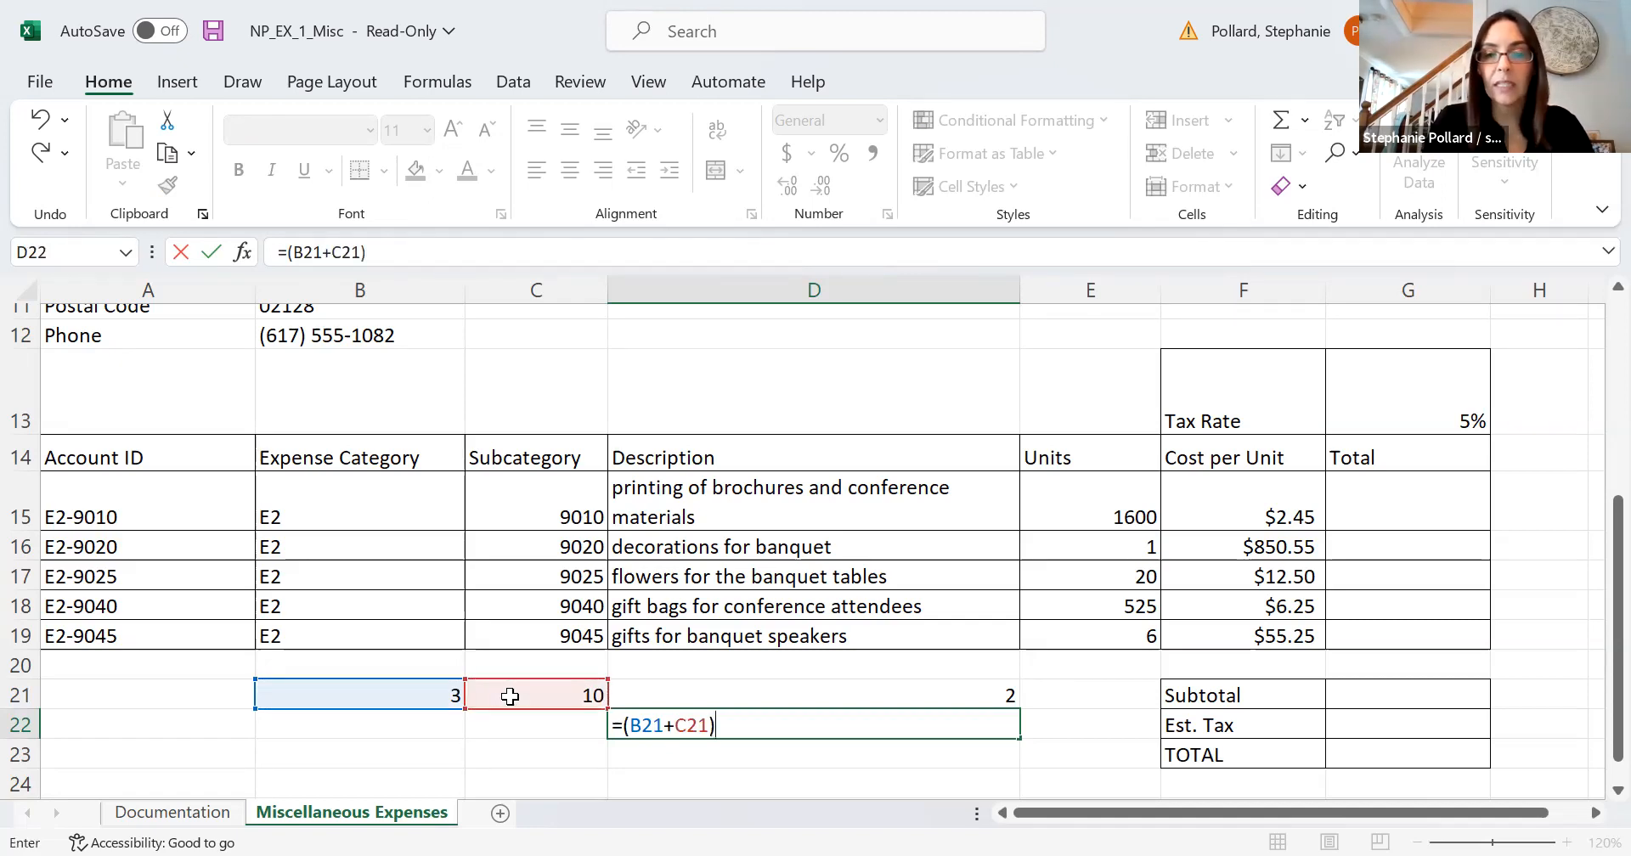
pyautogui.write('*')
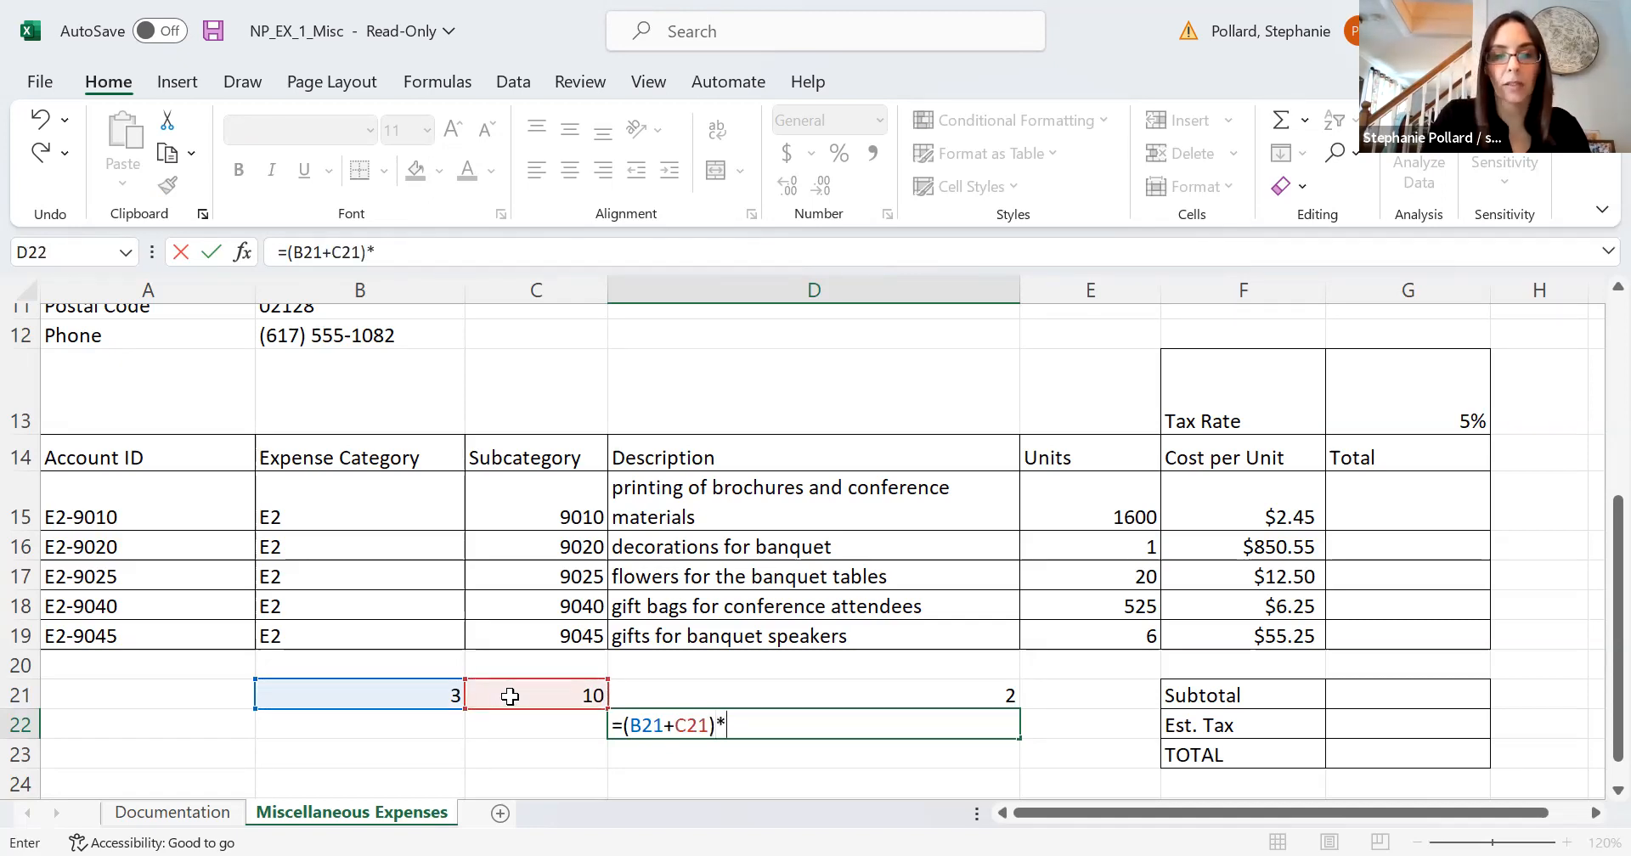
pyautogui.click(650, 694)
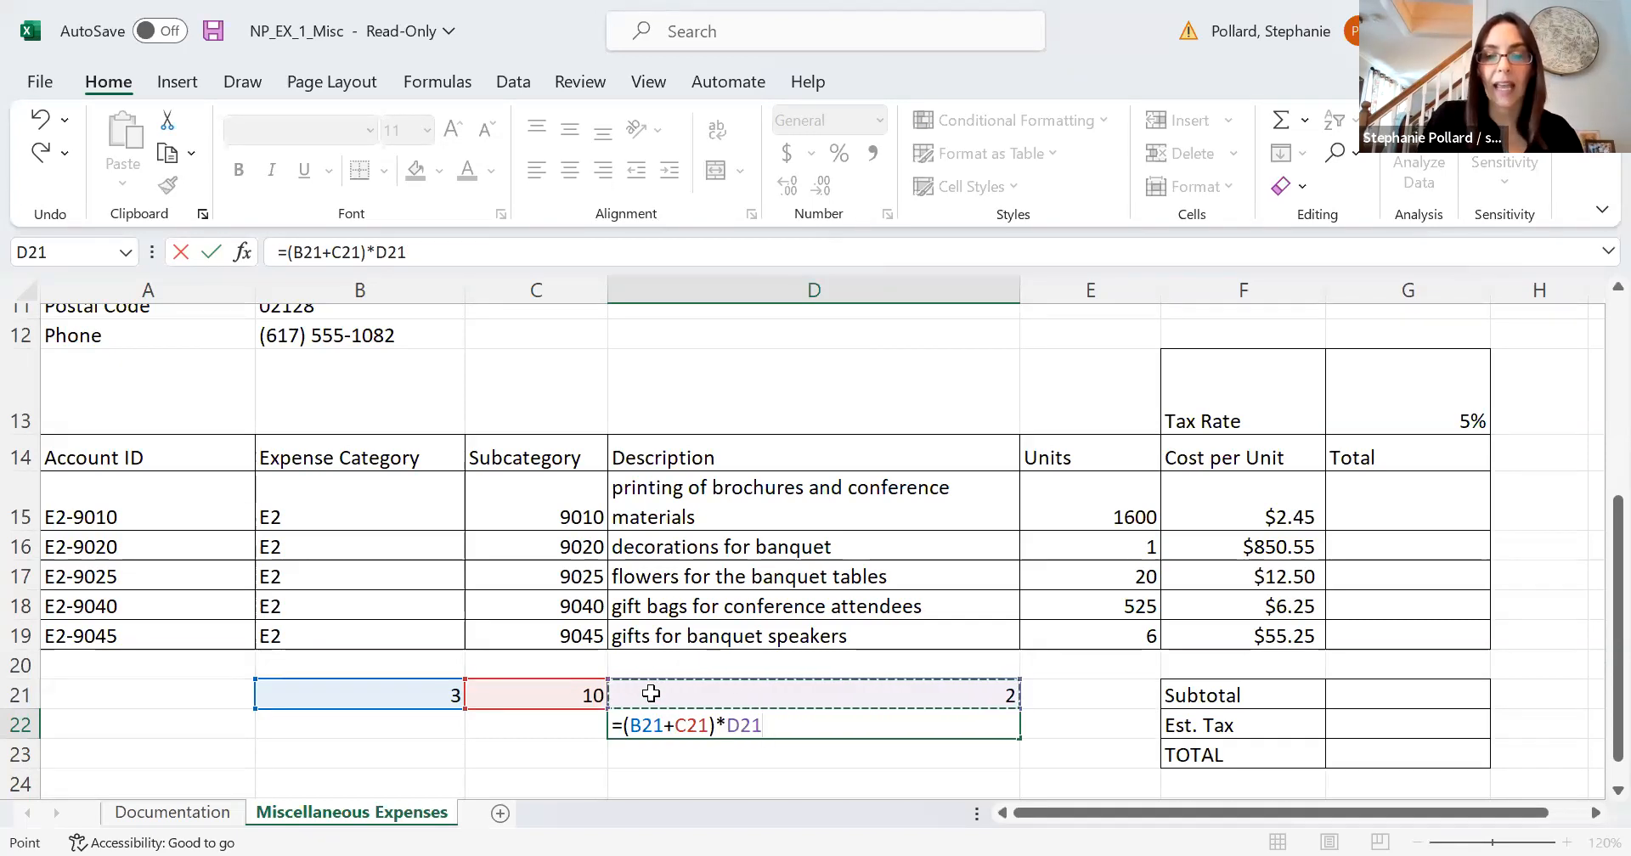
pyautogui.press('Return')
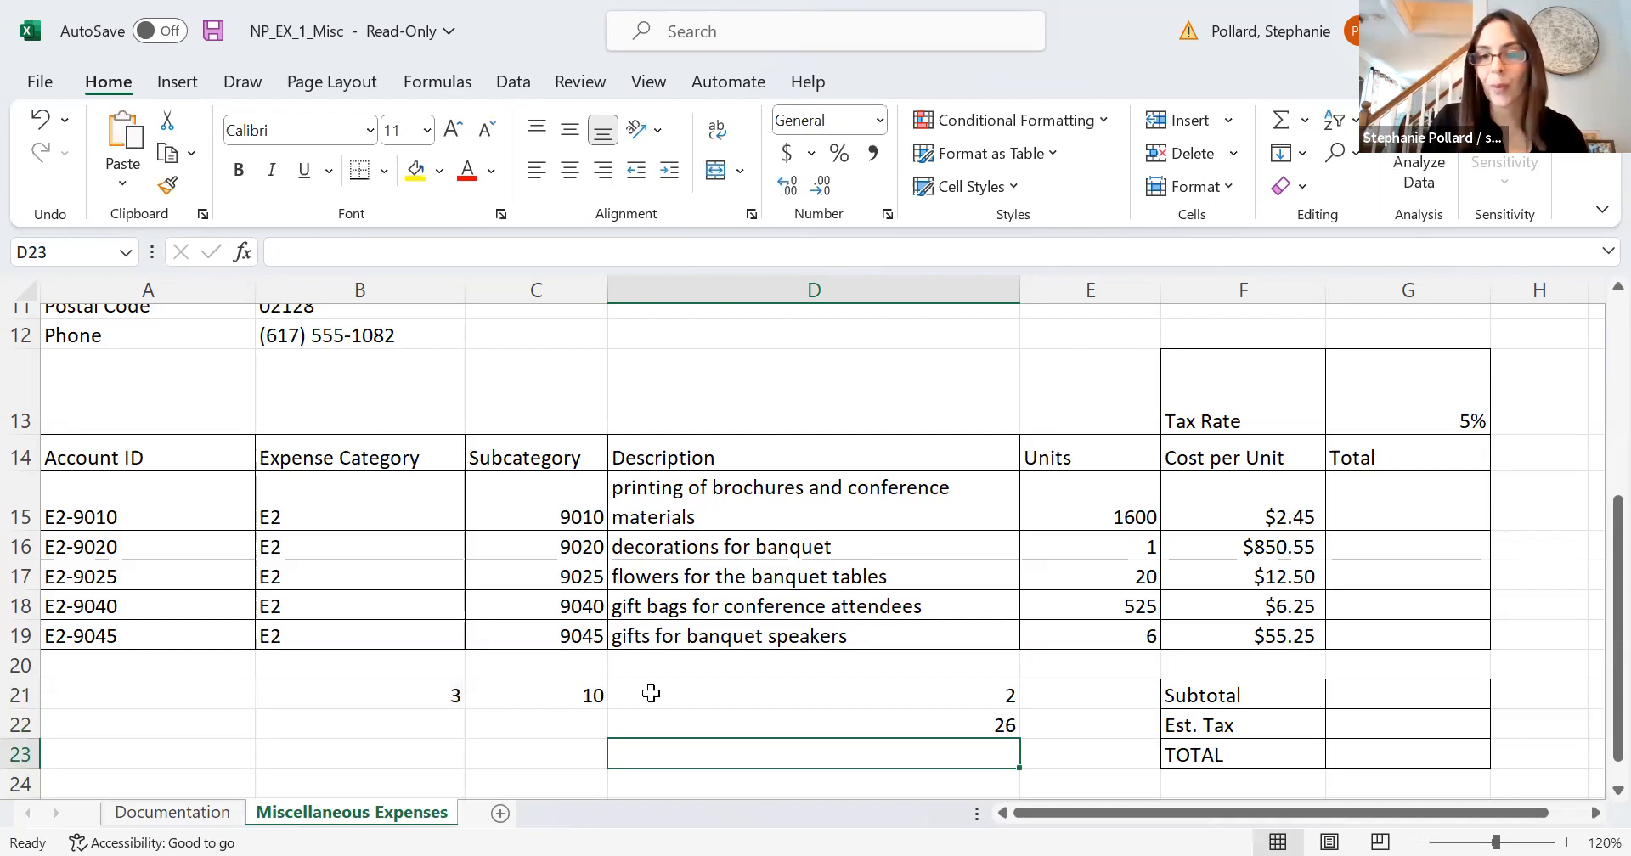
# Remove the parentheses from the formula in D22 so it reads =B21+C21*D21.
pyautogui.click(649, 727)
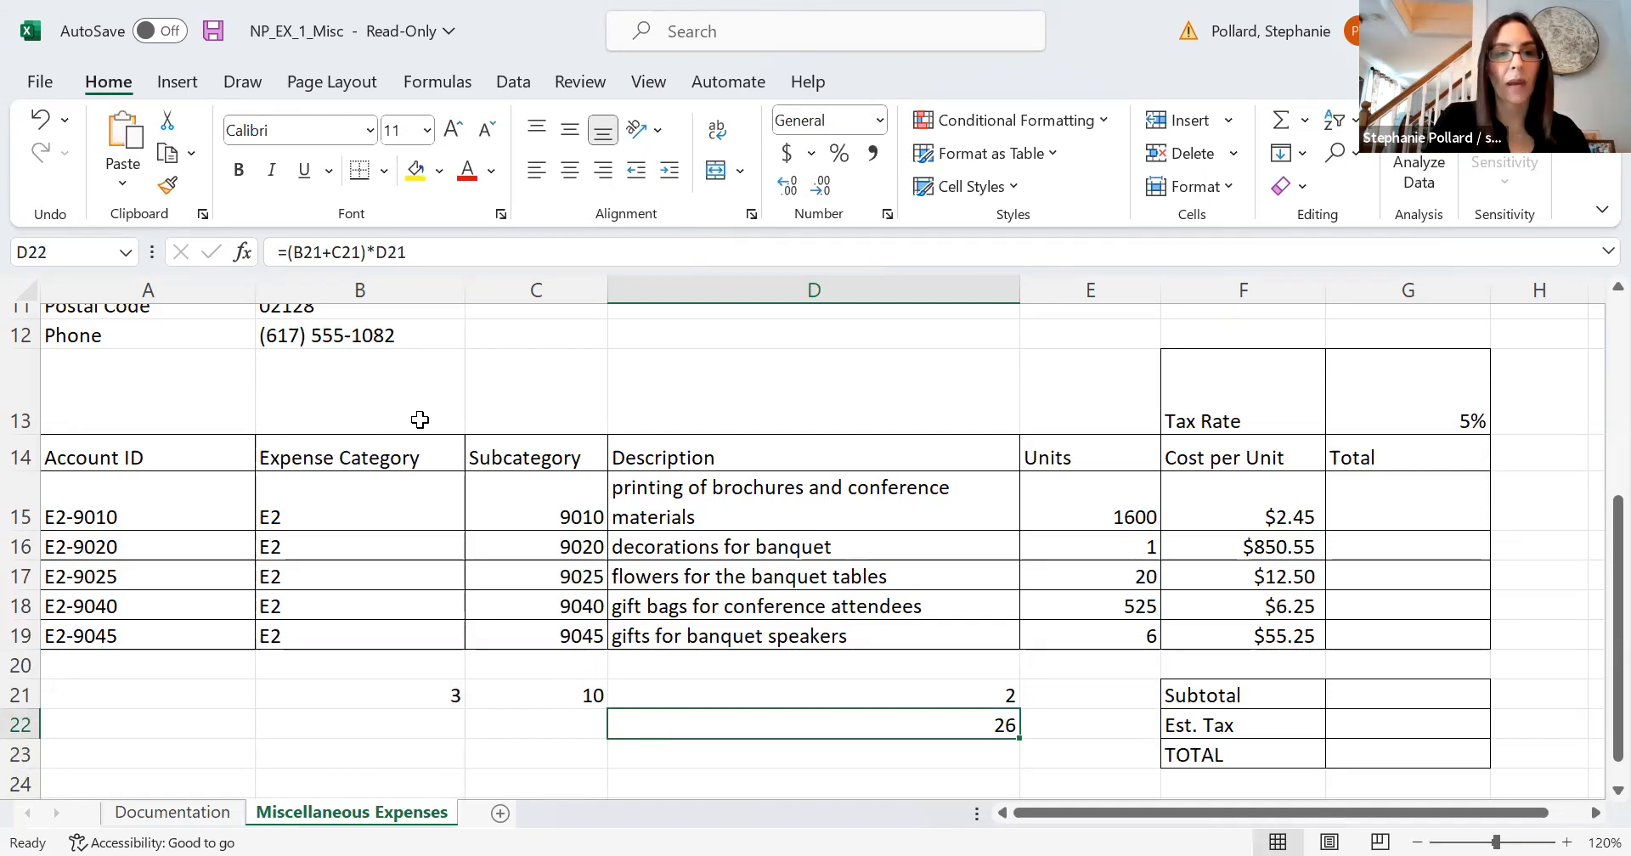
pyautogui.press('F2')
pyautogui.click(296, 254)
pyautogui.press('BackSpace')
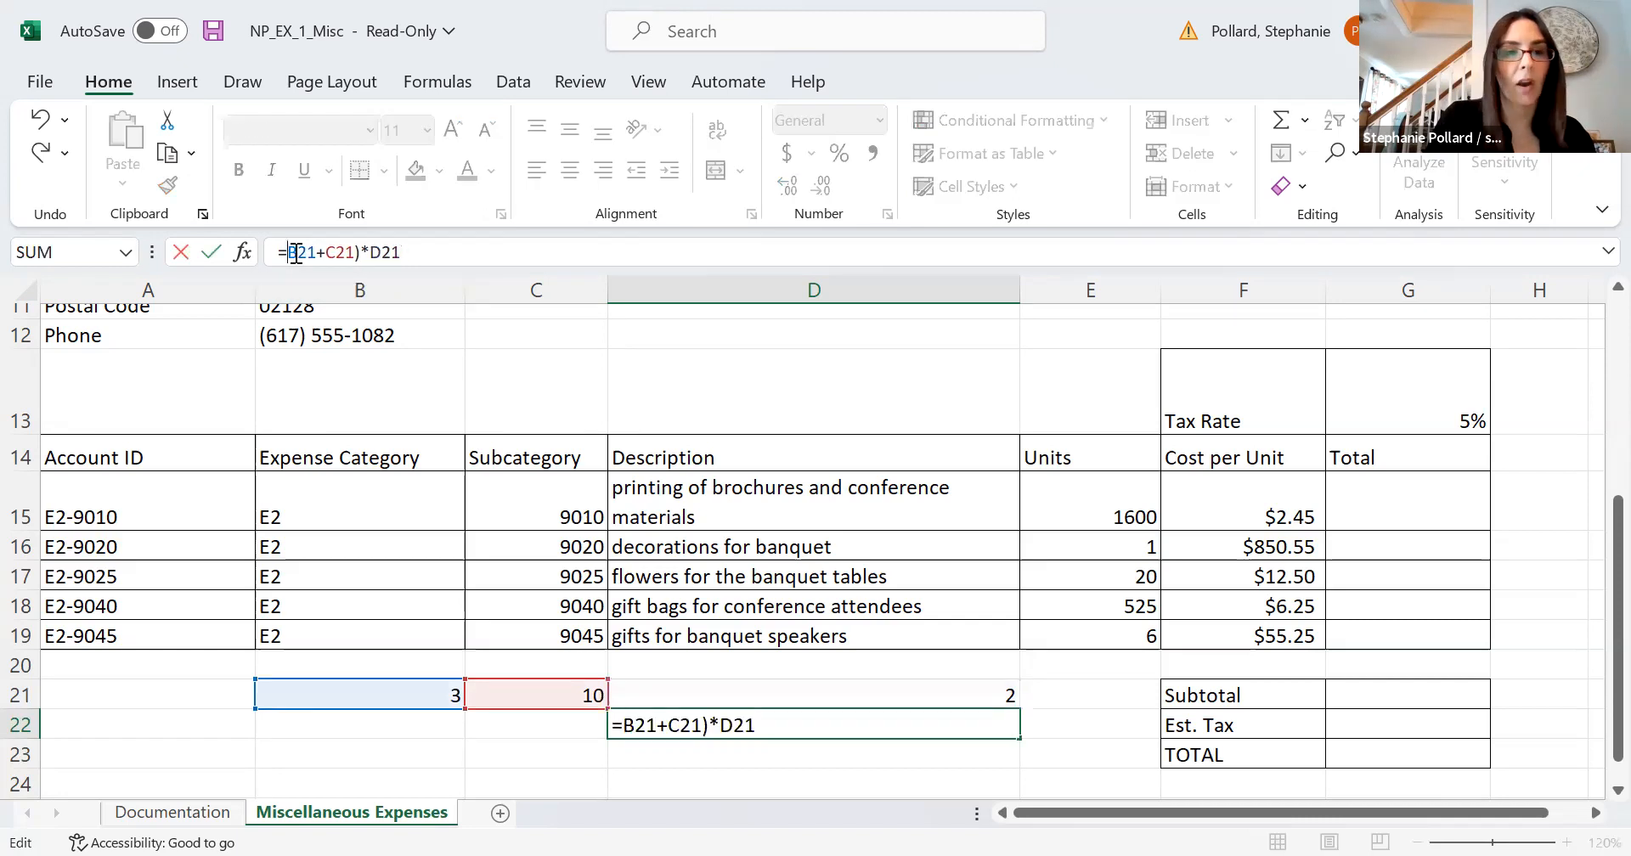
pyautogui.press('BackSpace')
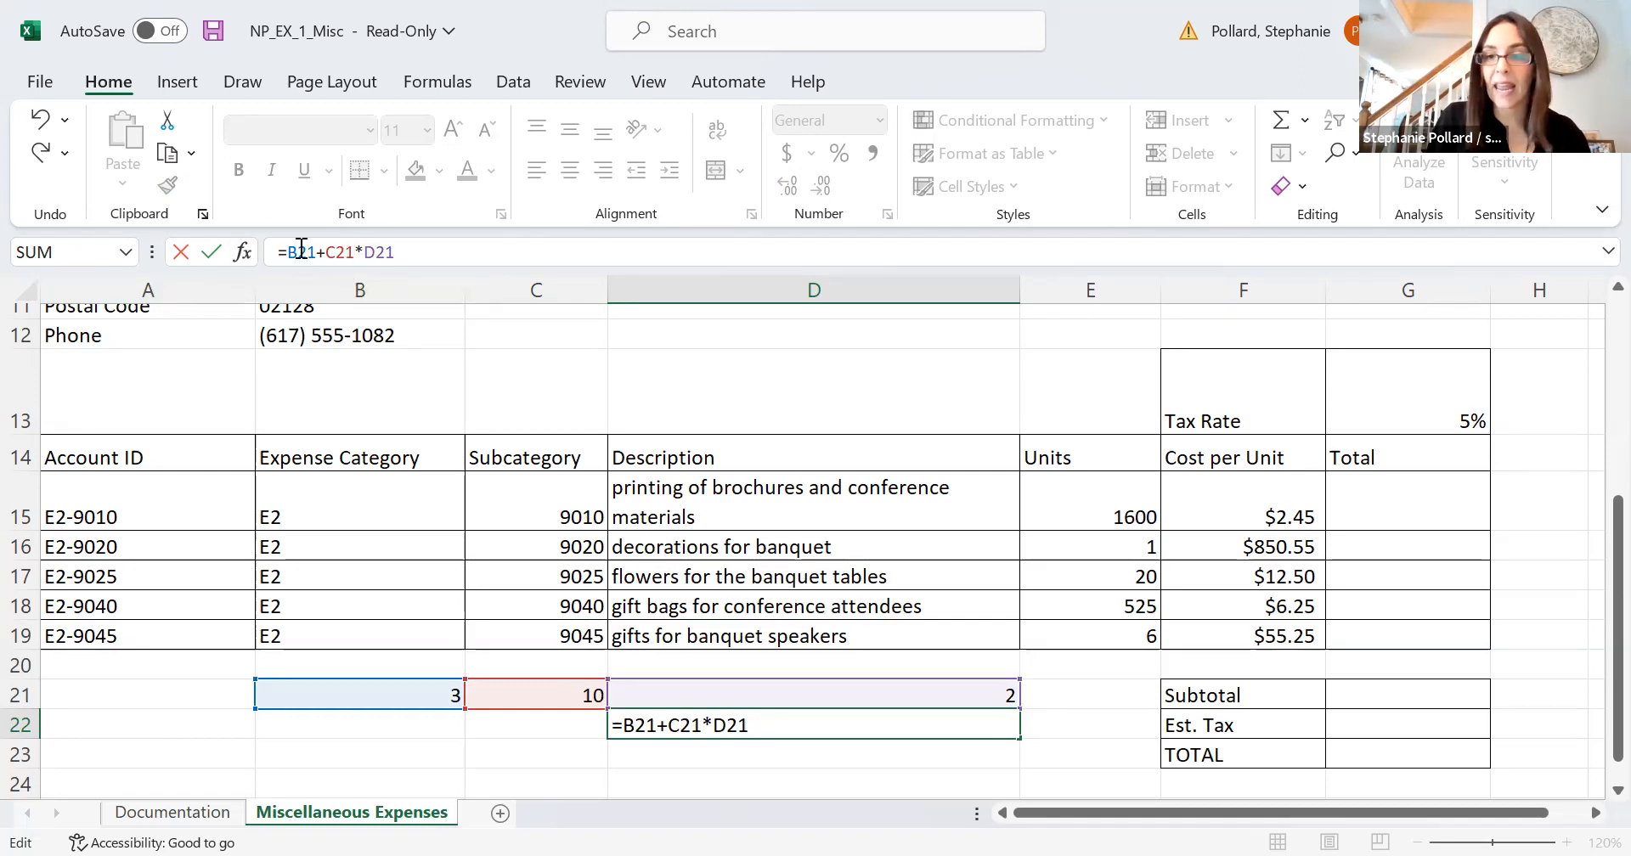
pyautogui.press('Return')
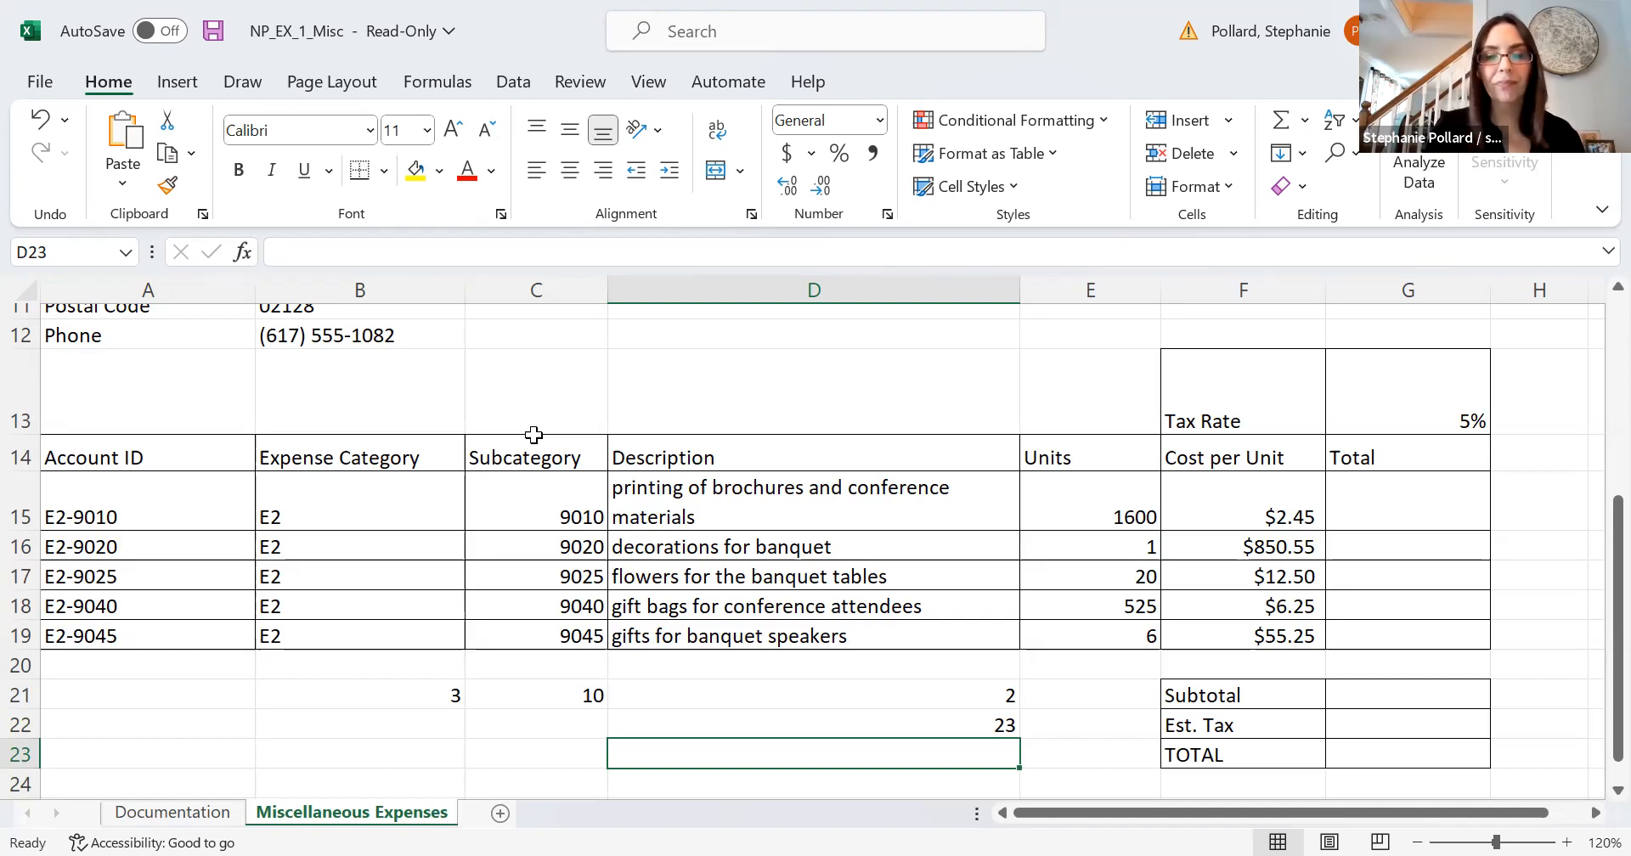
# Multiply the sample values in C21 and D21 with the formula =c21*d21 in cell D23.
pyautogui.write('=')
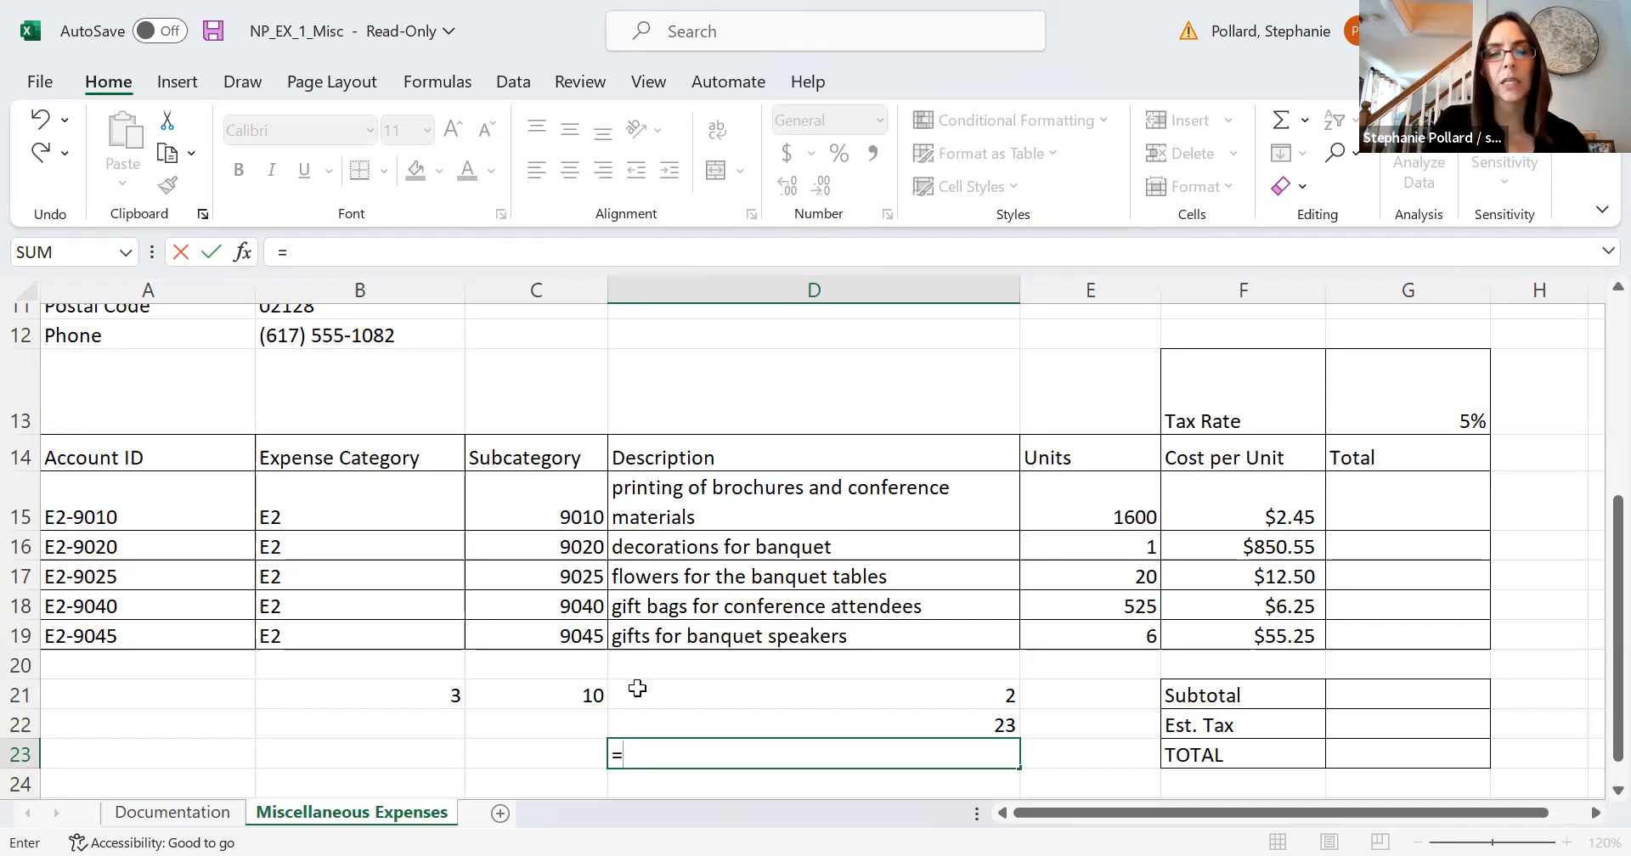
pyautogui.click(554, 696)
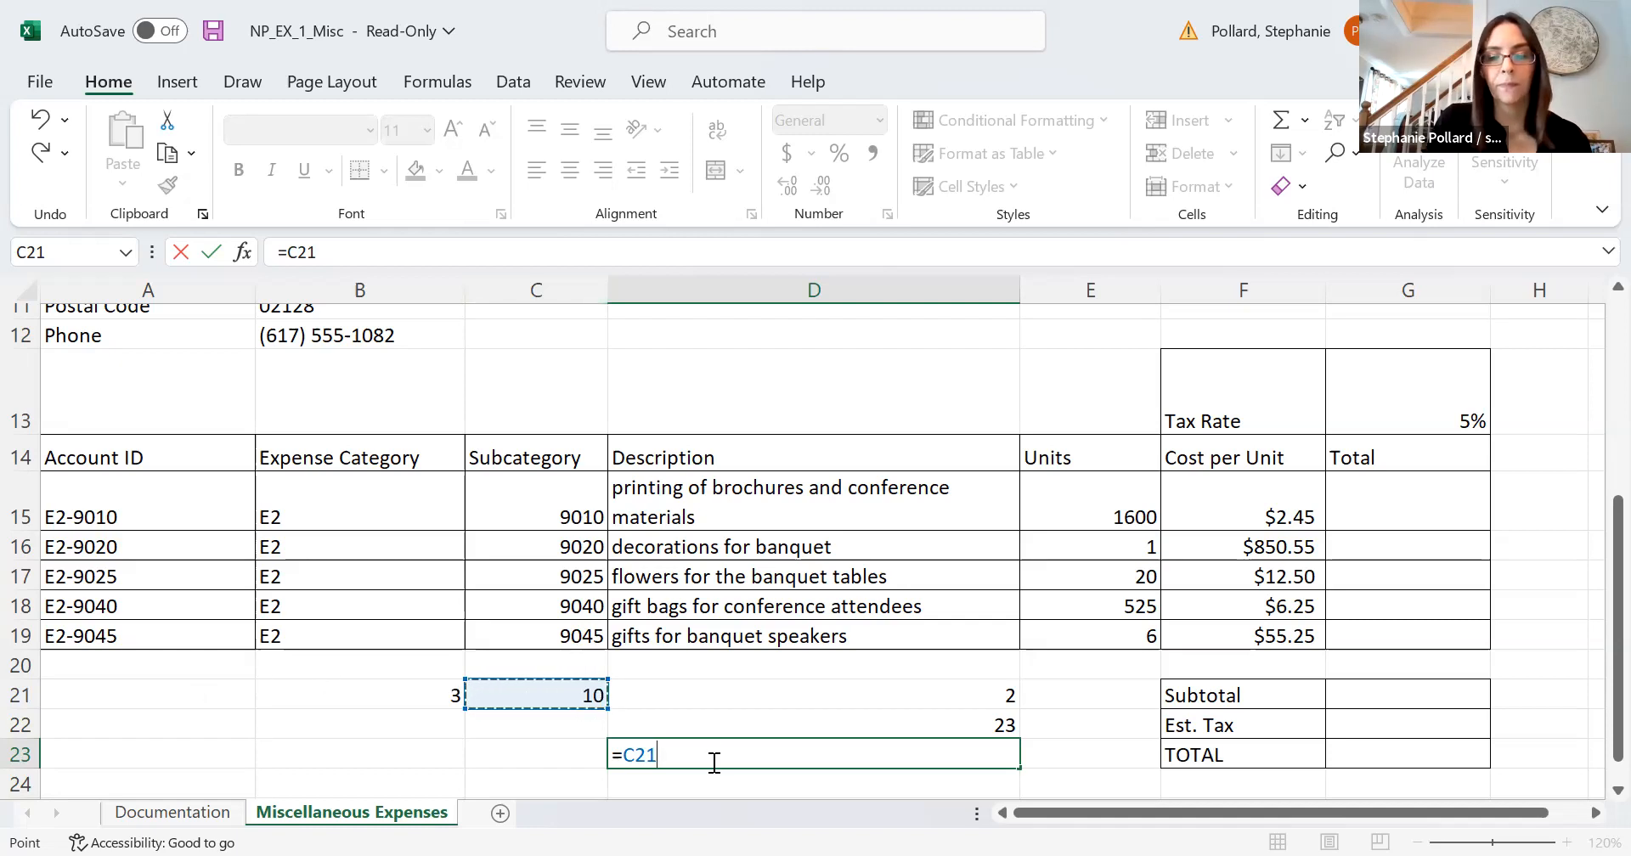
pyautogui.press('BackSpace')
pyautogui.press('BackSpace')
pyautogui.press('BackSpace')
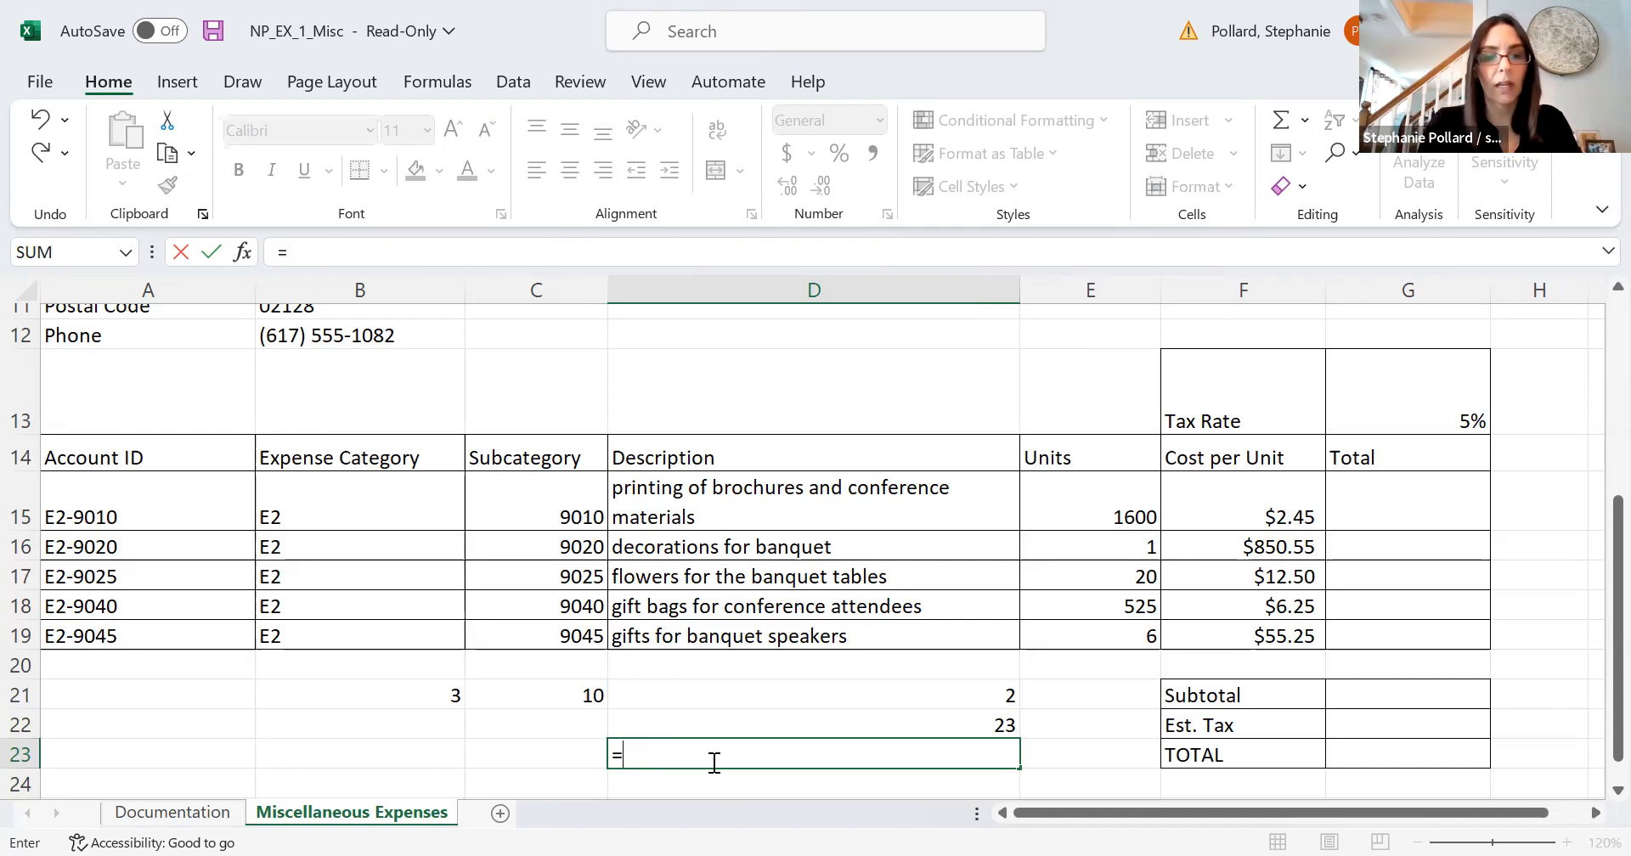
pyautogui.write('c21')
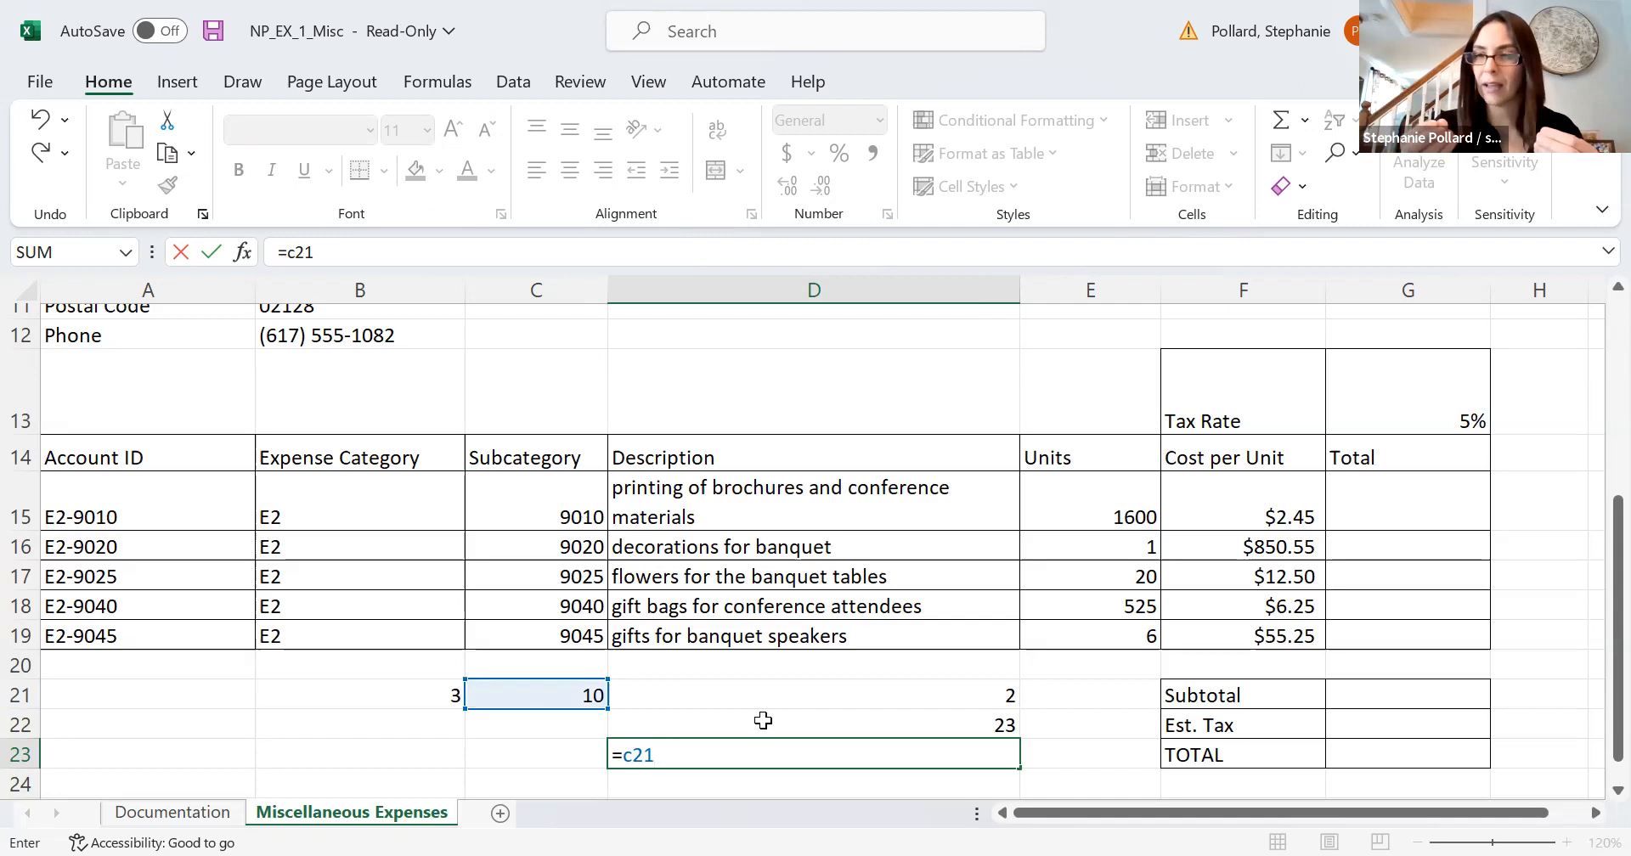
pyautogui.write('*')
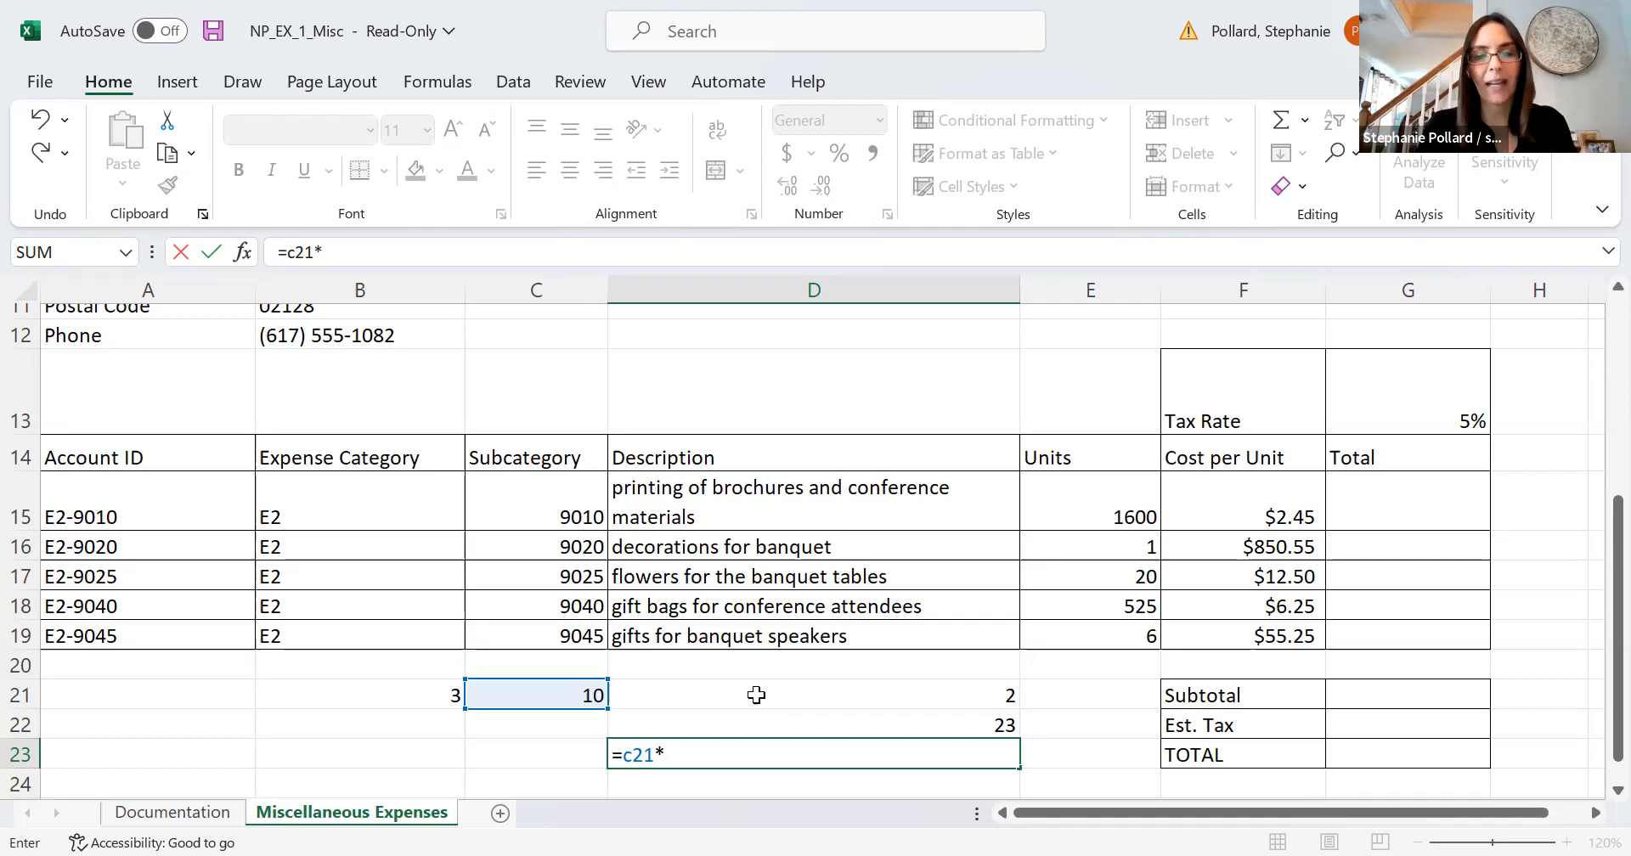
pyautogui.click(756, 695)
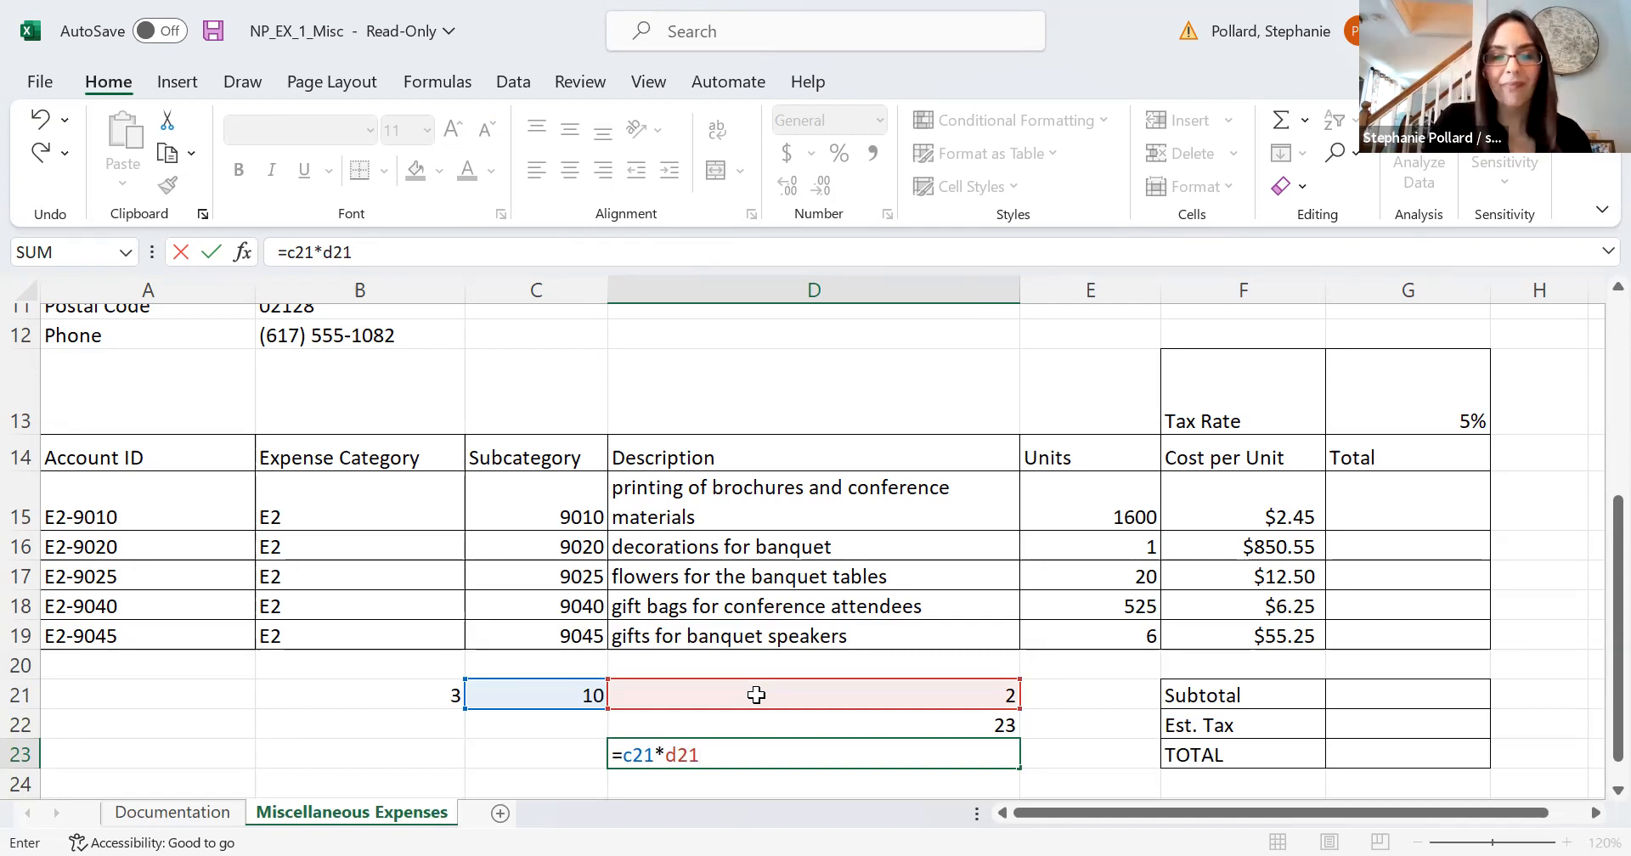
pyautogui.press('Return')
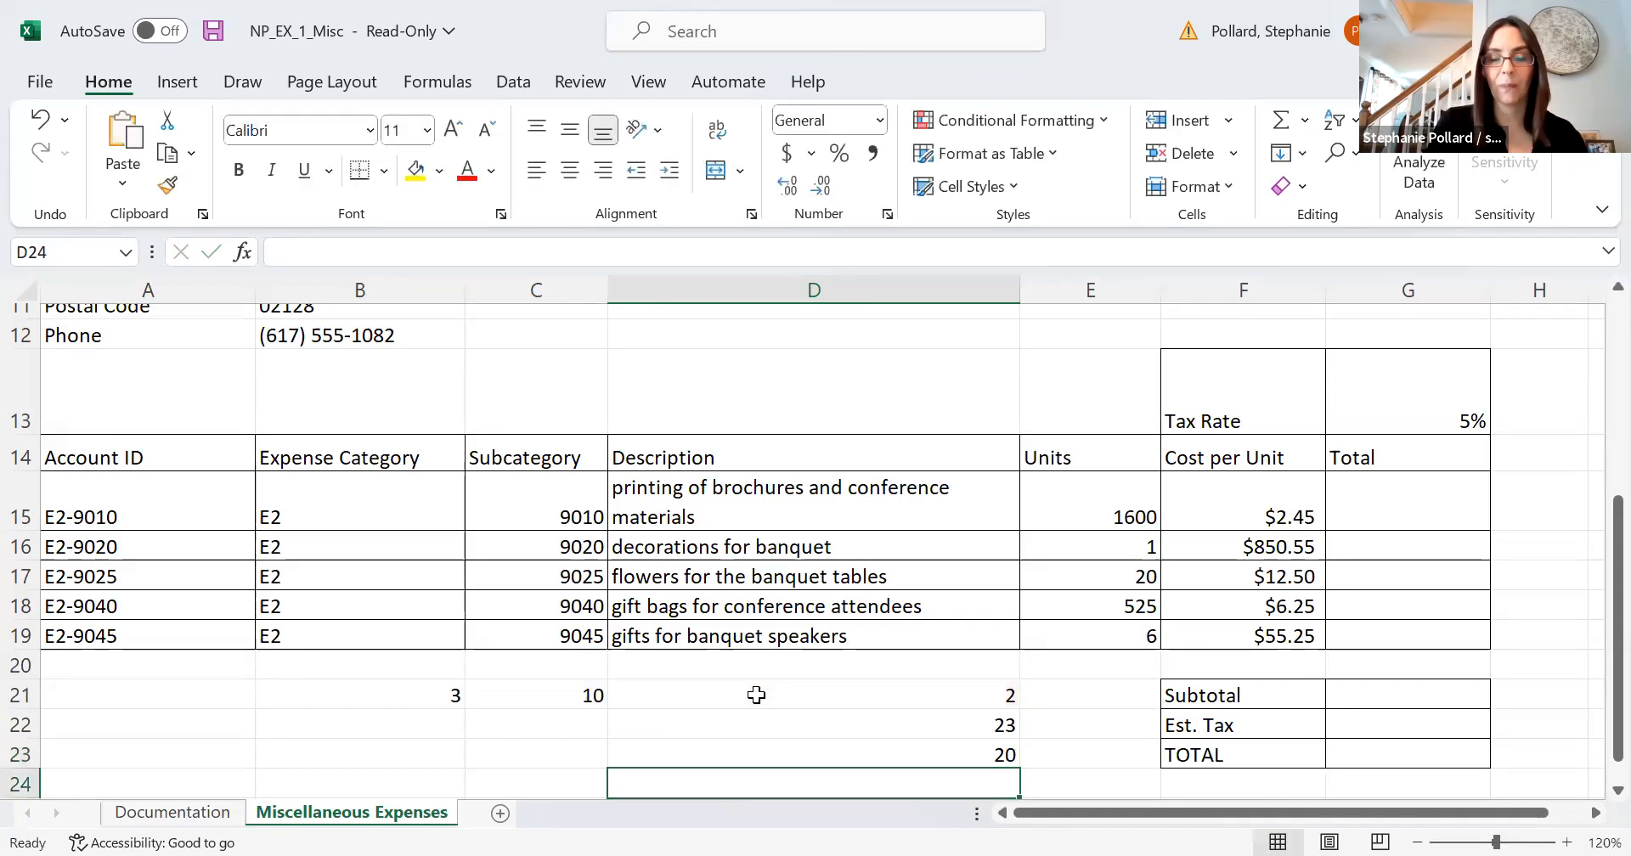
# Clear the contents of the sample values and practice formulas in the range B21:D23.
pyautogui.click(719, 747)
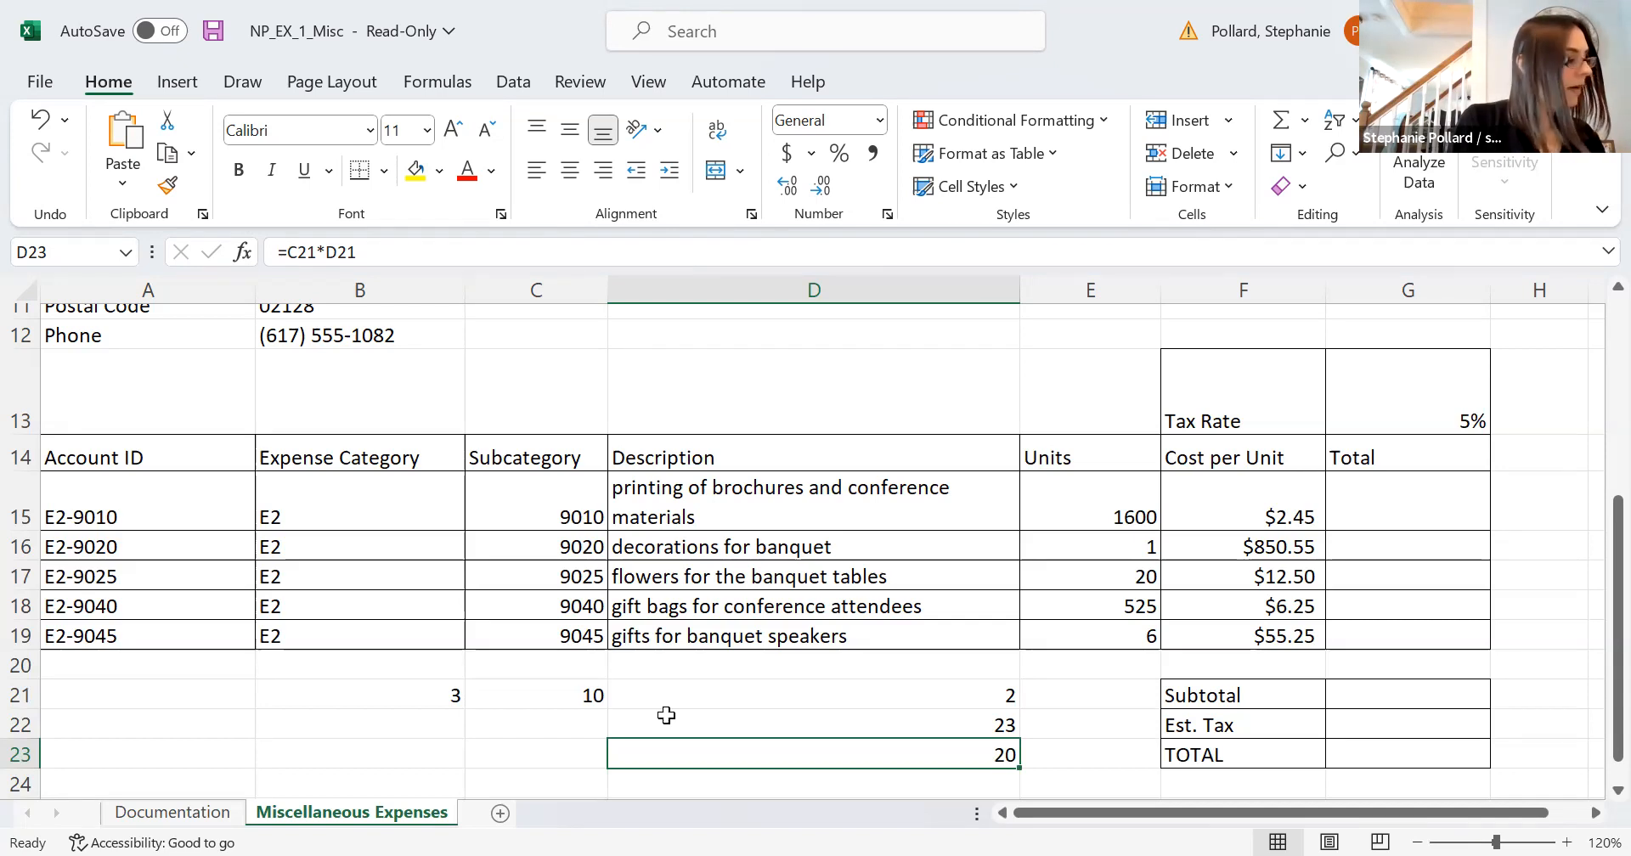
pyautogui.moveTo(456, 693); pyautogui.dragTo(706, 747)
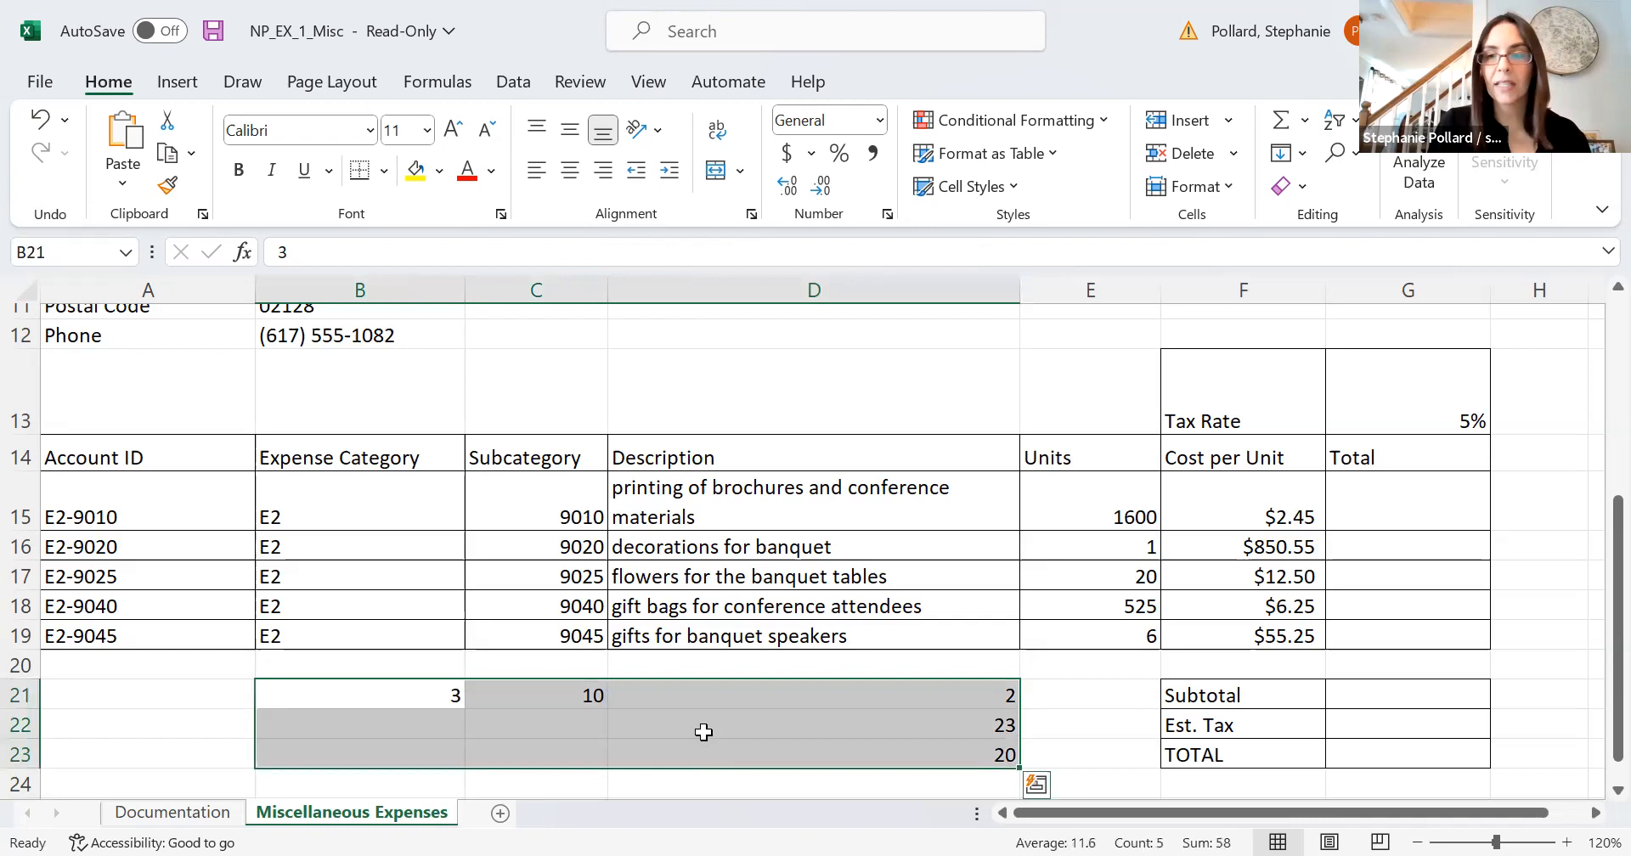
pyautogui.rightClick(703, 732)
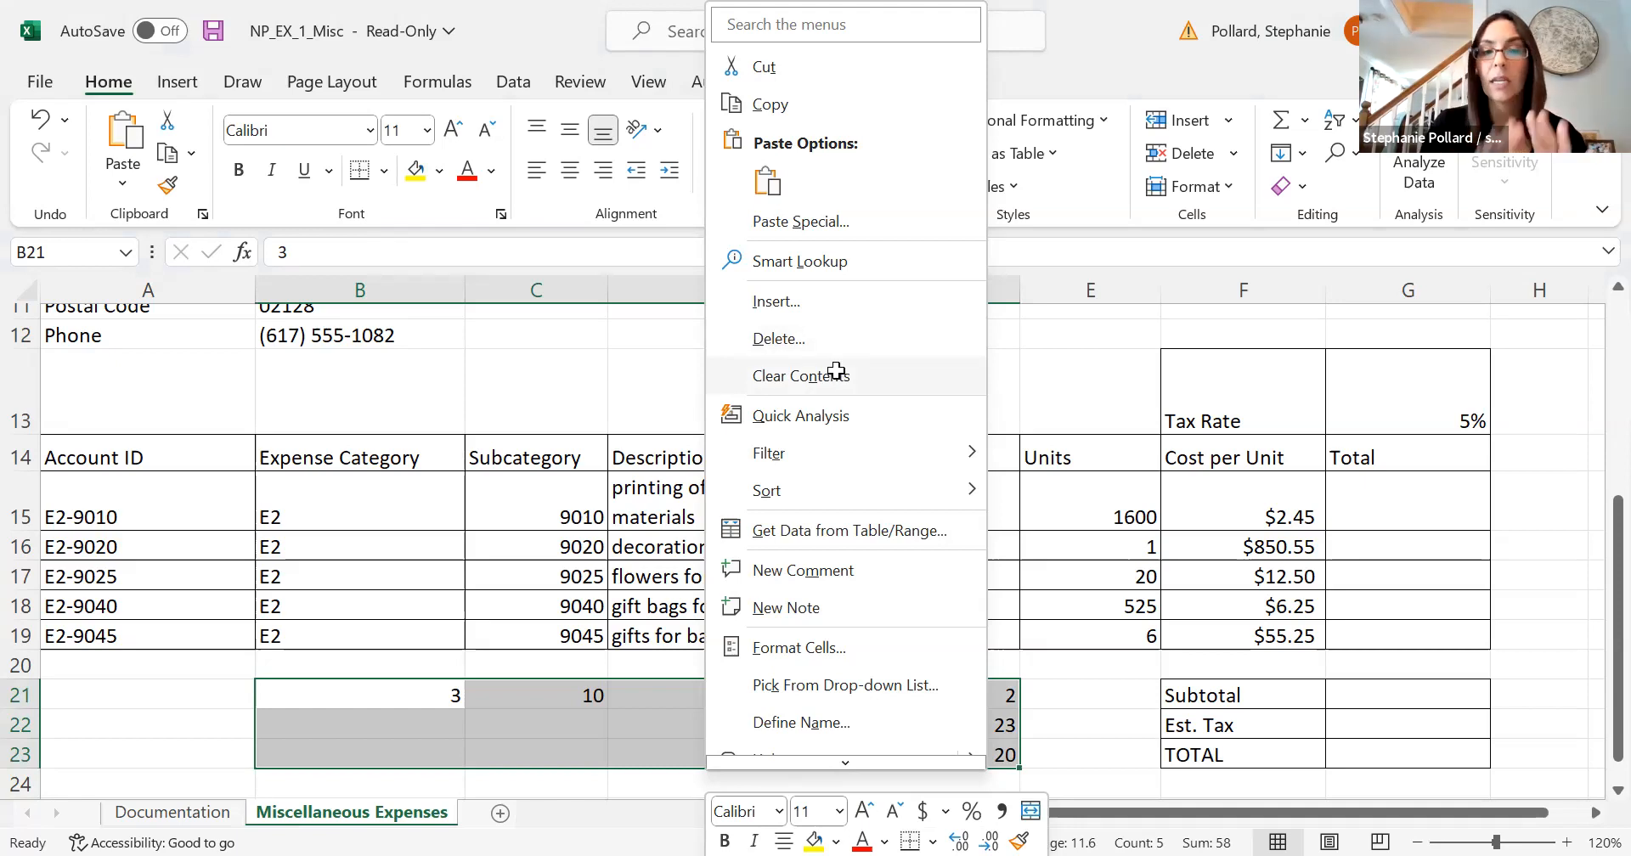
pyautogui.click(837, 371)
pyautogui.click(756, 684)
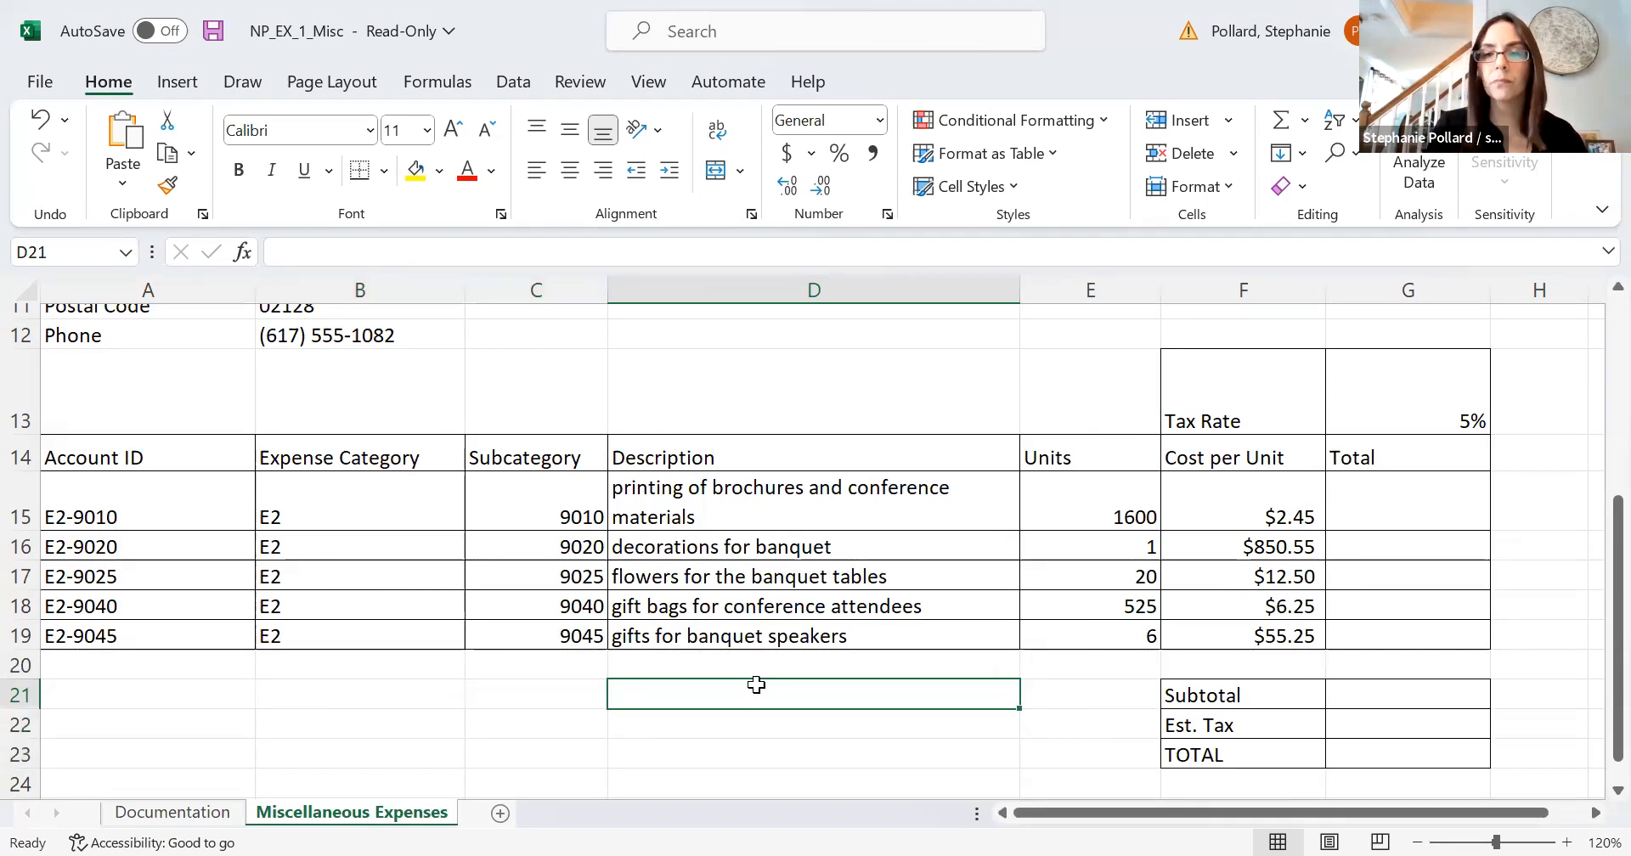
pyautogui.click(1363, 510)
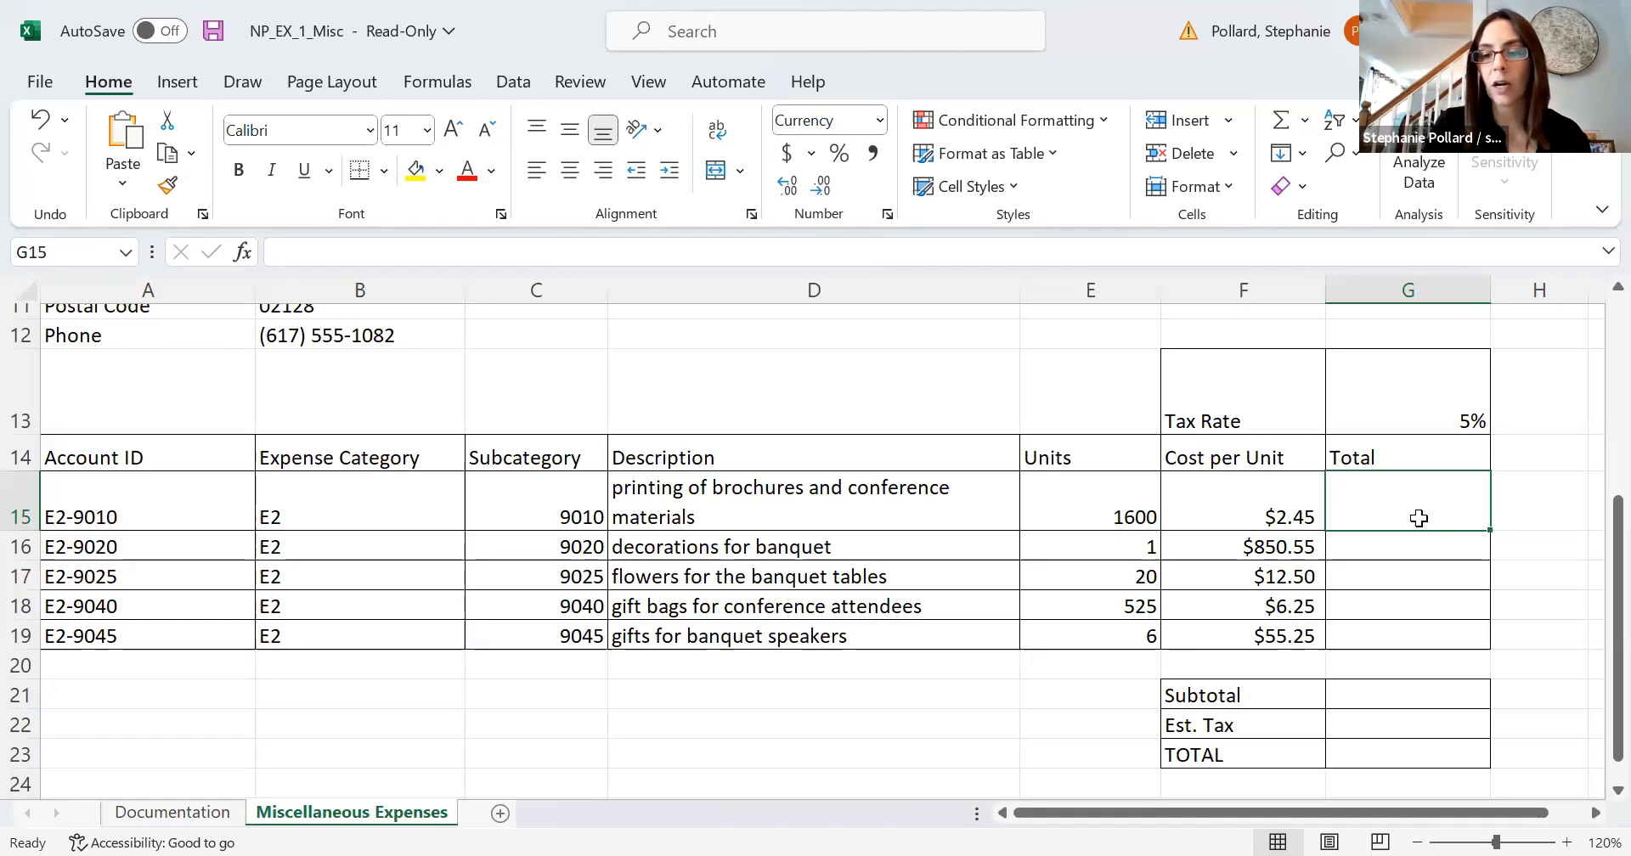
pyautogui.write('=')
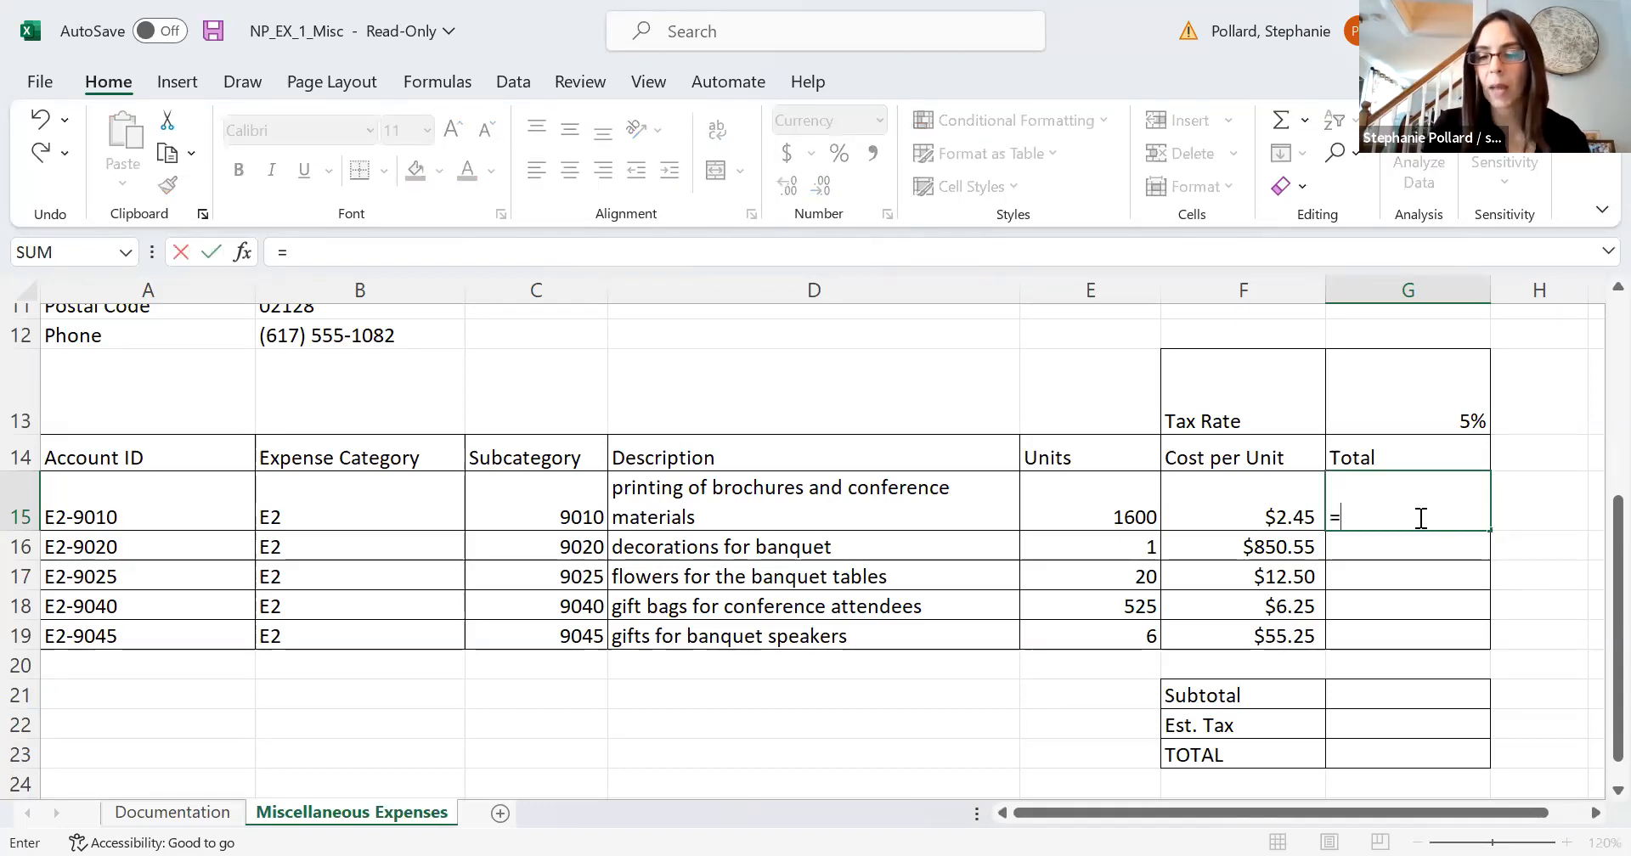
pyautogui.press('BackSpace')
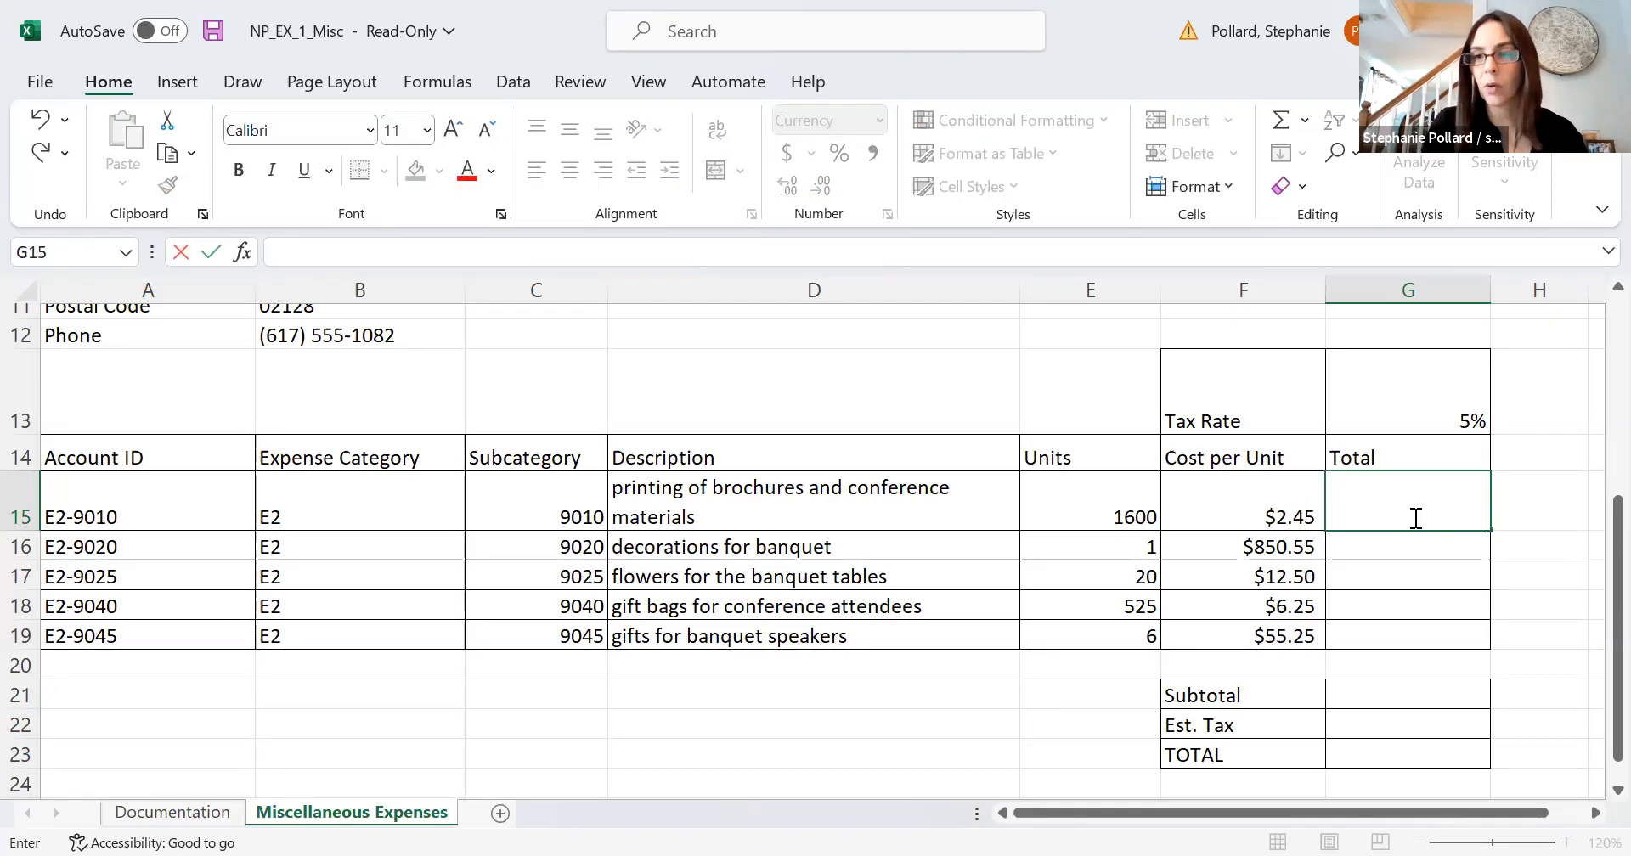
pyautogui.click(1125, 507)
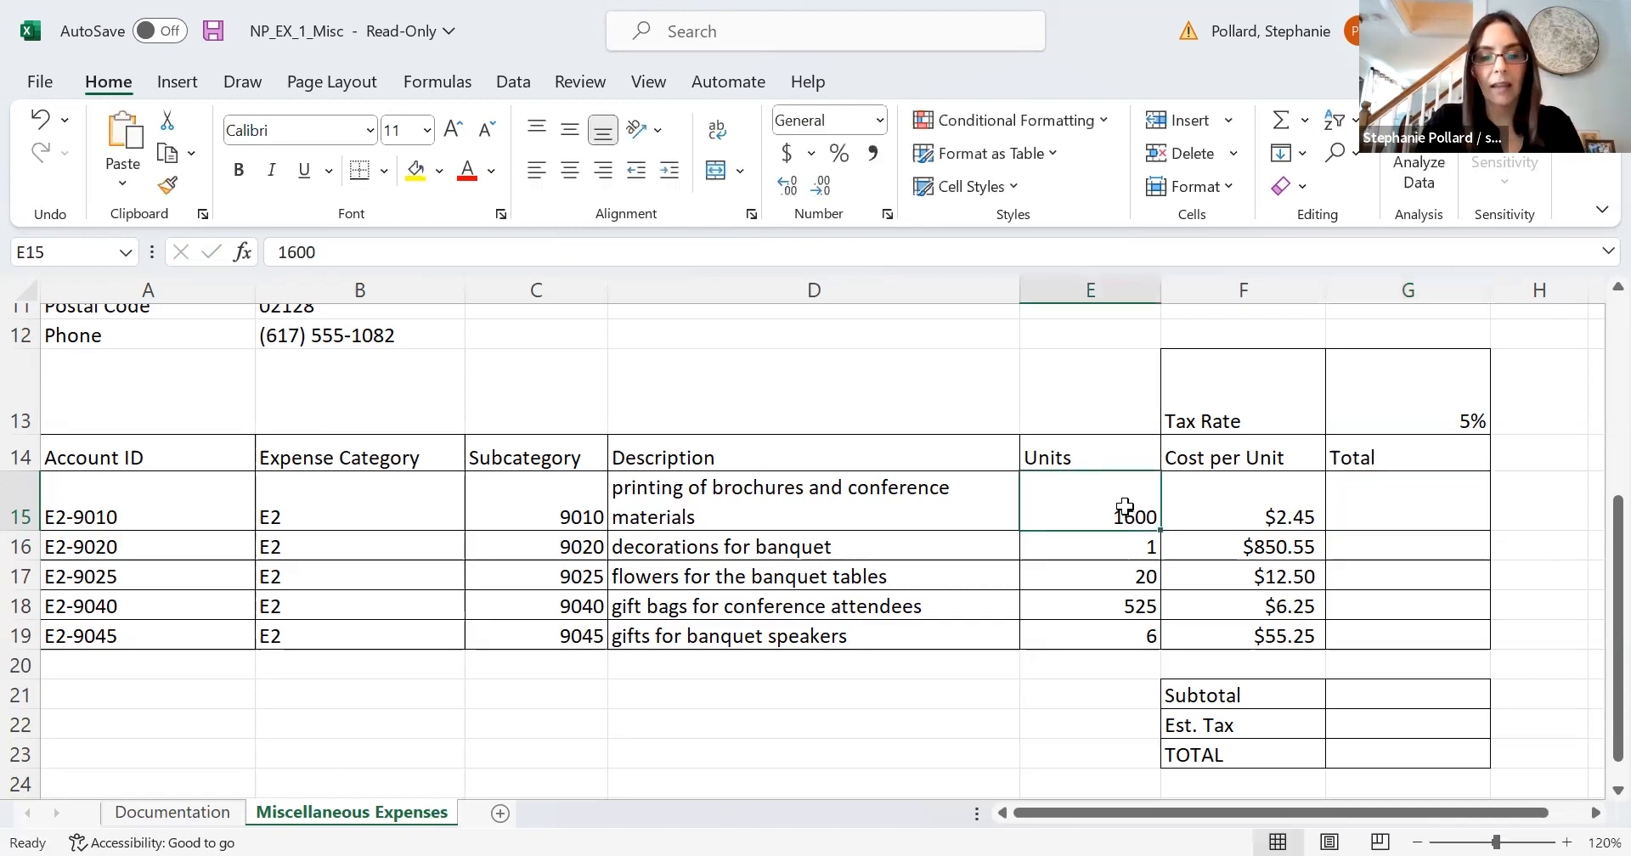
pyautogui.click(1365, 519)
pyautogui.click(1144, 502)
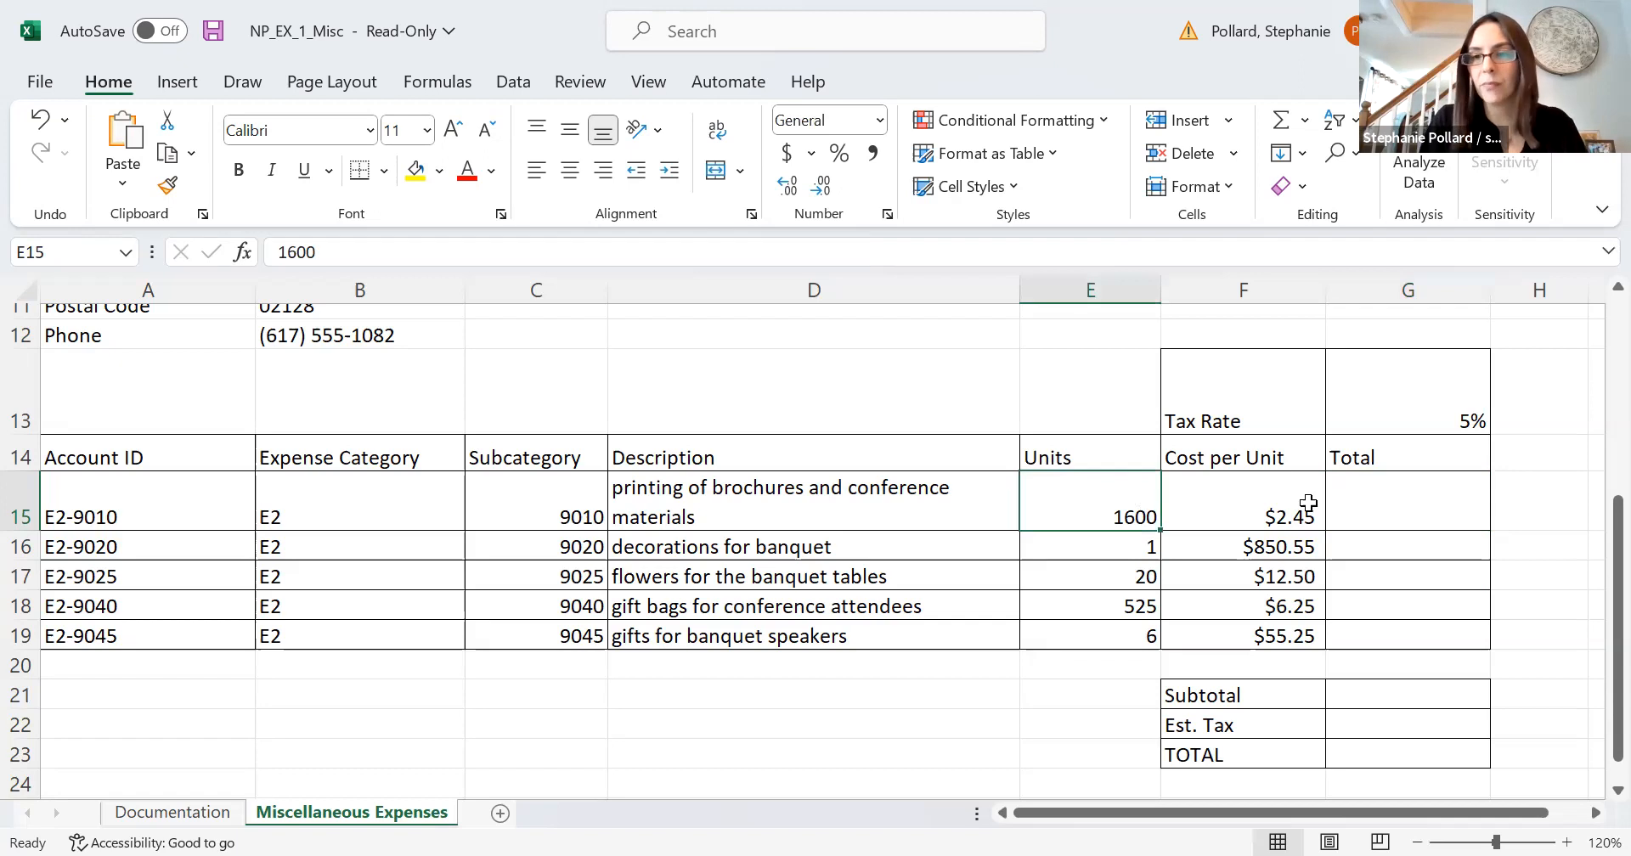
# Calculate the brochure printing total in cell G15 with the formula =E15*F15, multiplying units by cost per unit.
pyautogui.click(1350, 502)
pyautogui.write('=')
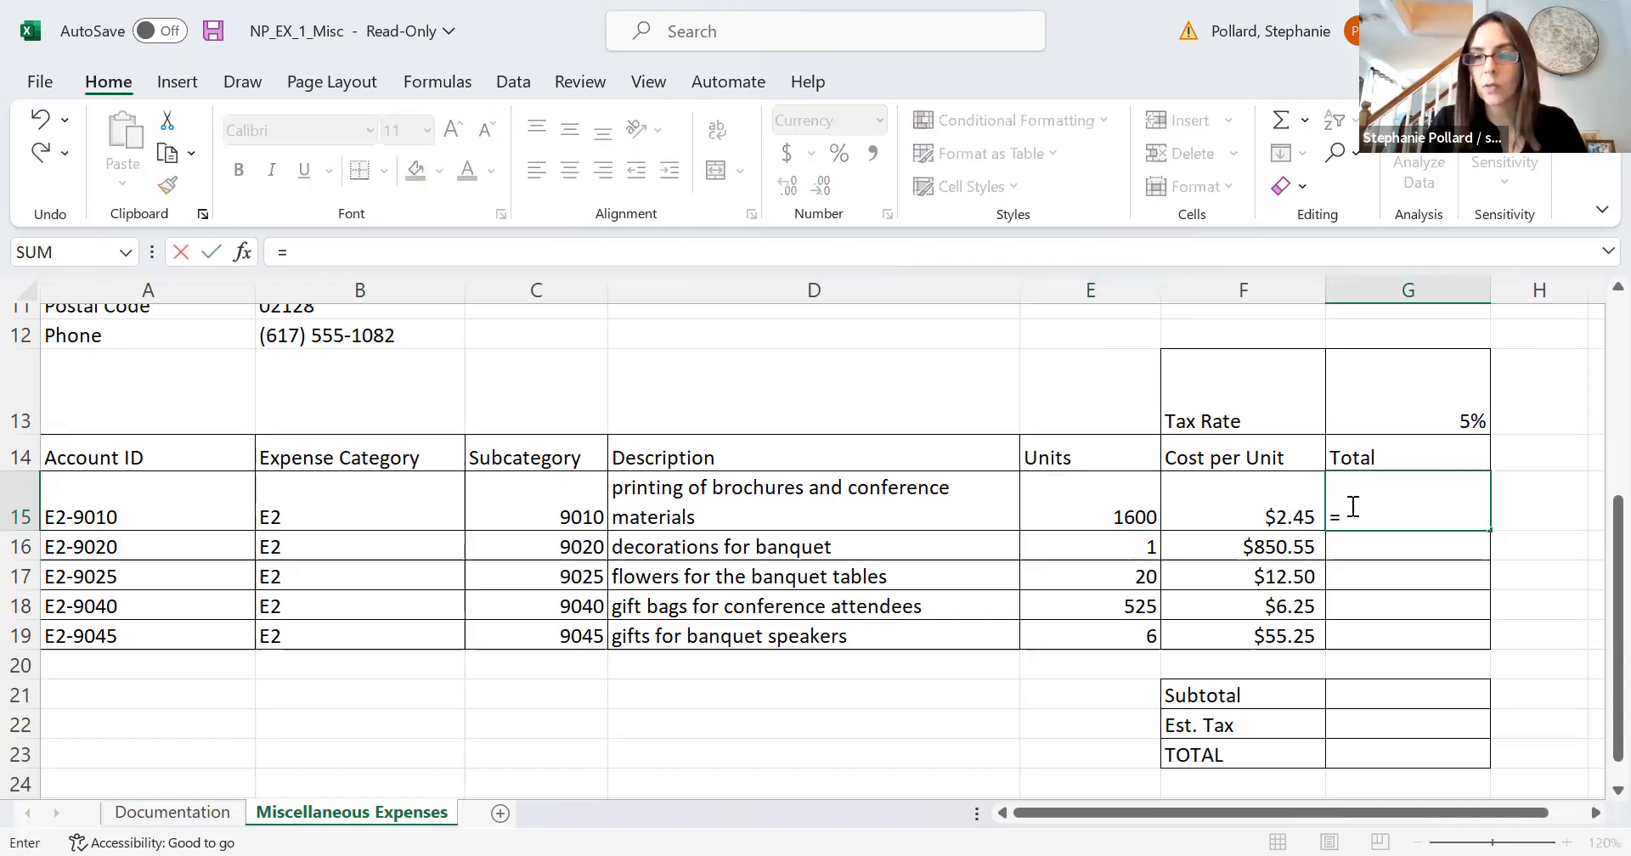
pyautogui.click(1082, 507)
pyautogui.write('*')
pyautogui.click(1215, 510)
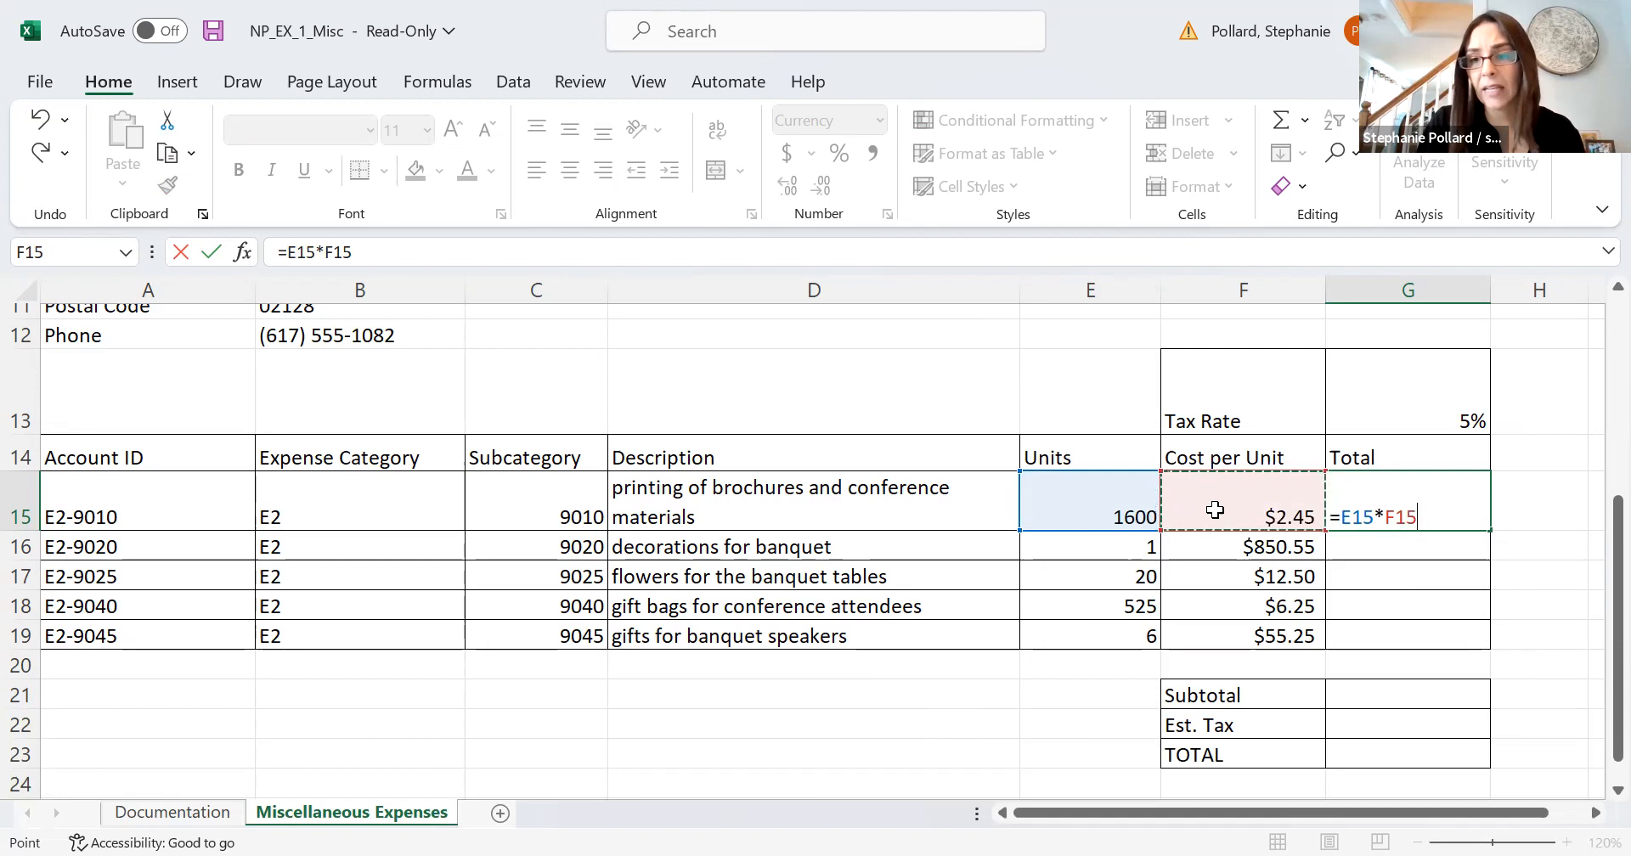
pyautogui.press('Return')
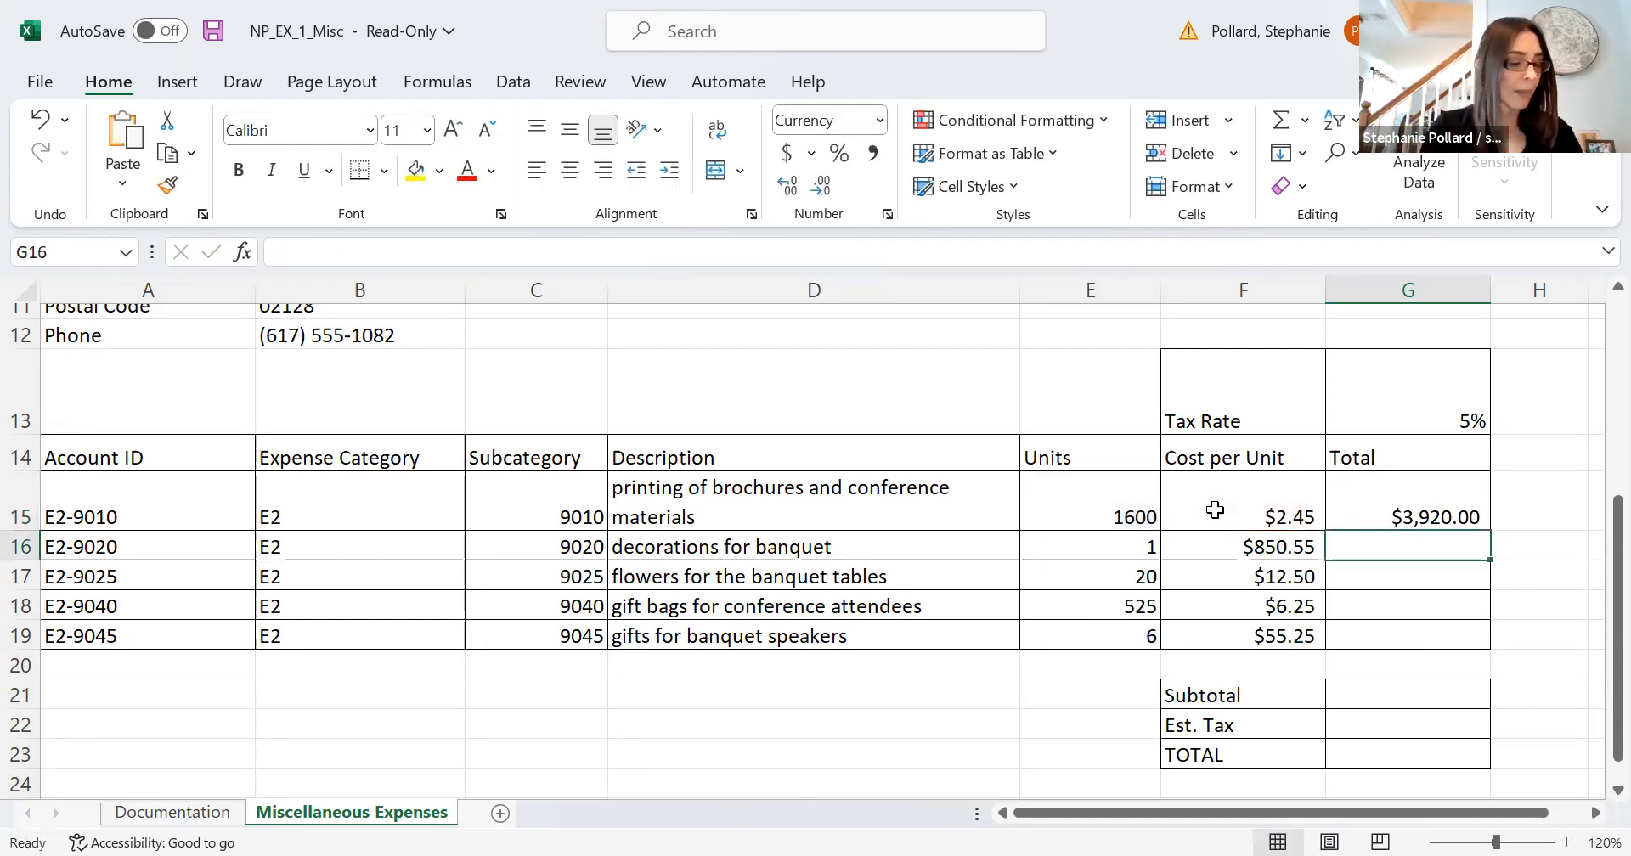
# Set the number of units for brochure and conference material printing in cell E15 to 1700.
pyautogui.click(1120, 517)
pyautogui.doubleClick(1135, 517)
pyautogui.press('BackSpace')
pyautogui.write('7')
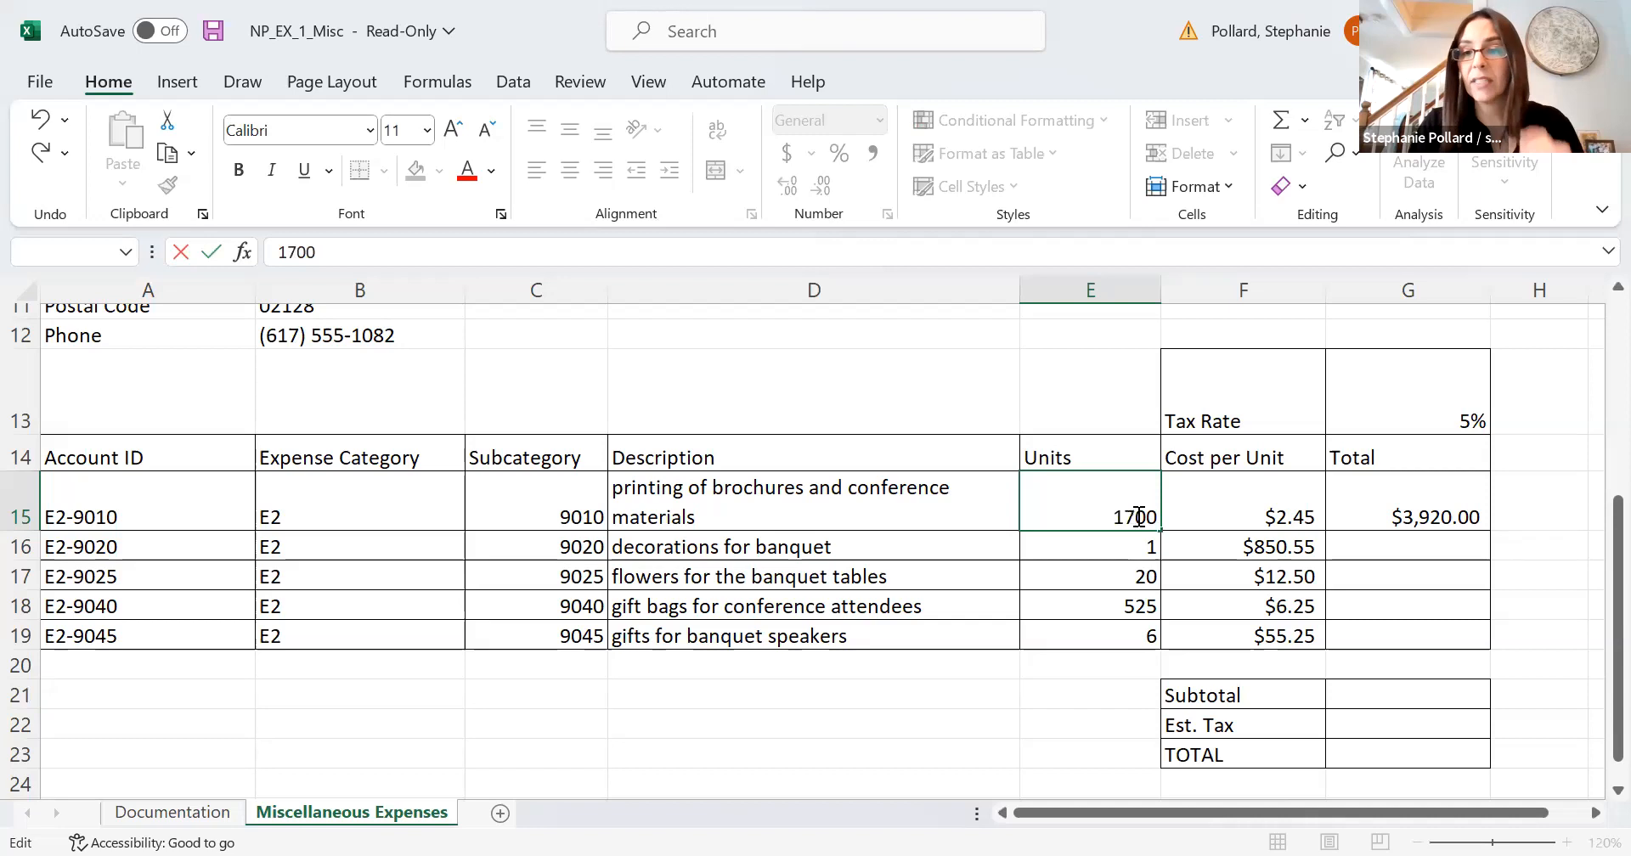
pyautogui.press('Return')
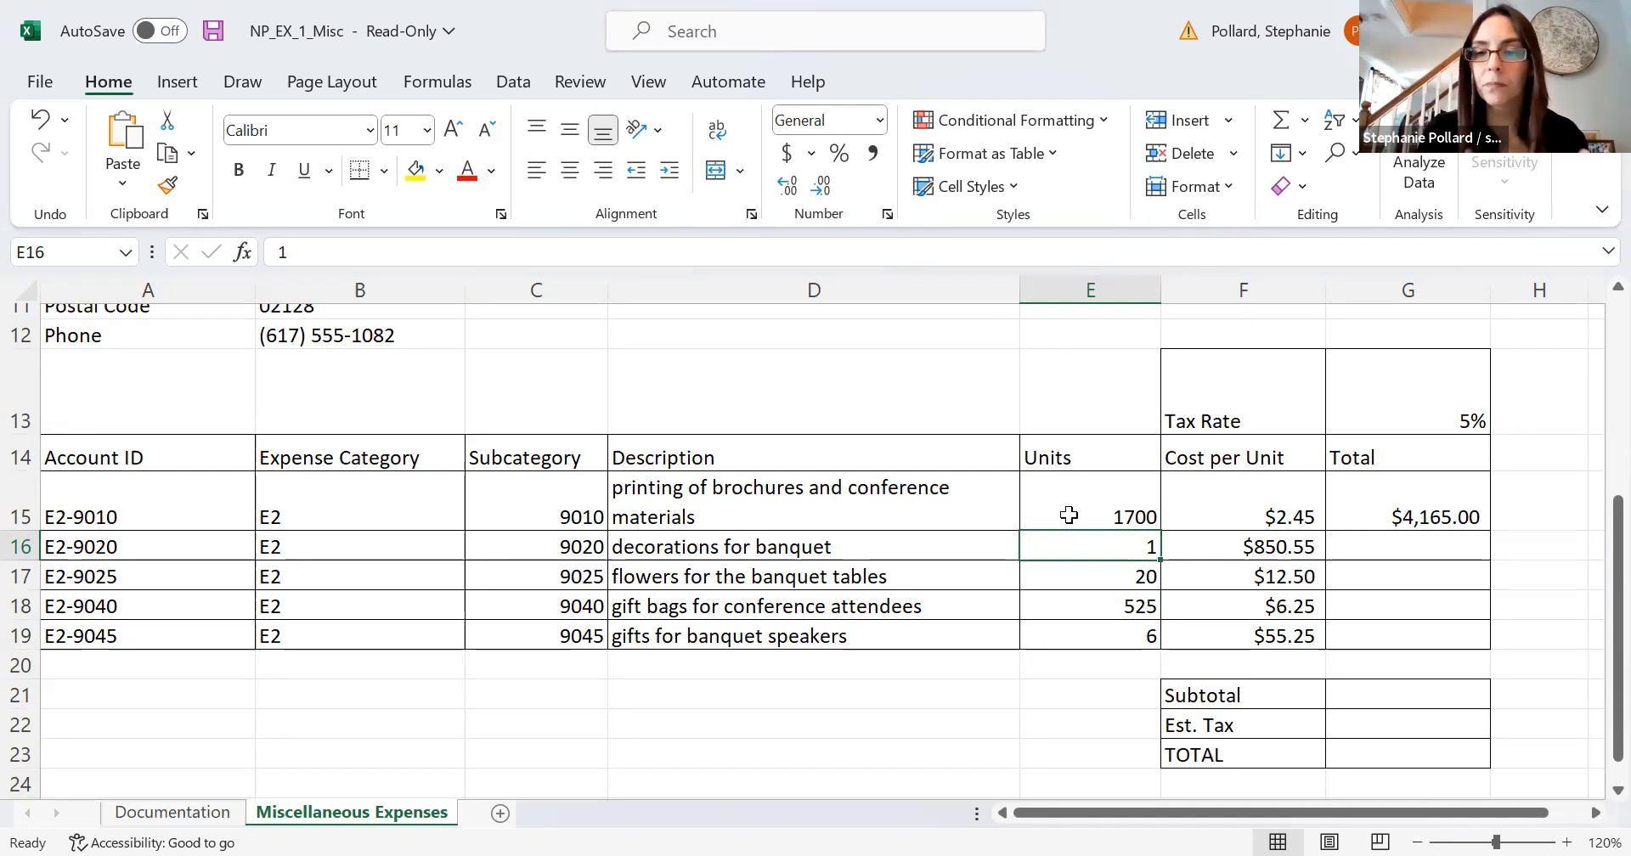
# Calculate the banquet decorations total in cell G16 with the formula =E16*F16.
pyautogui.click(1381, 549)
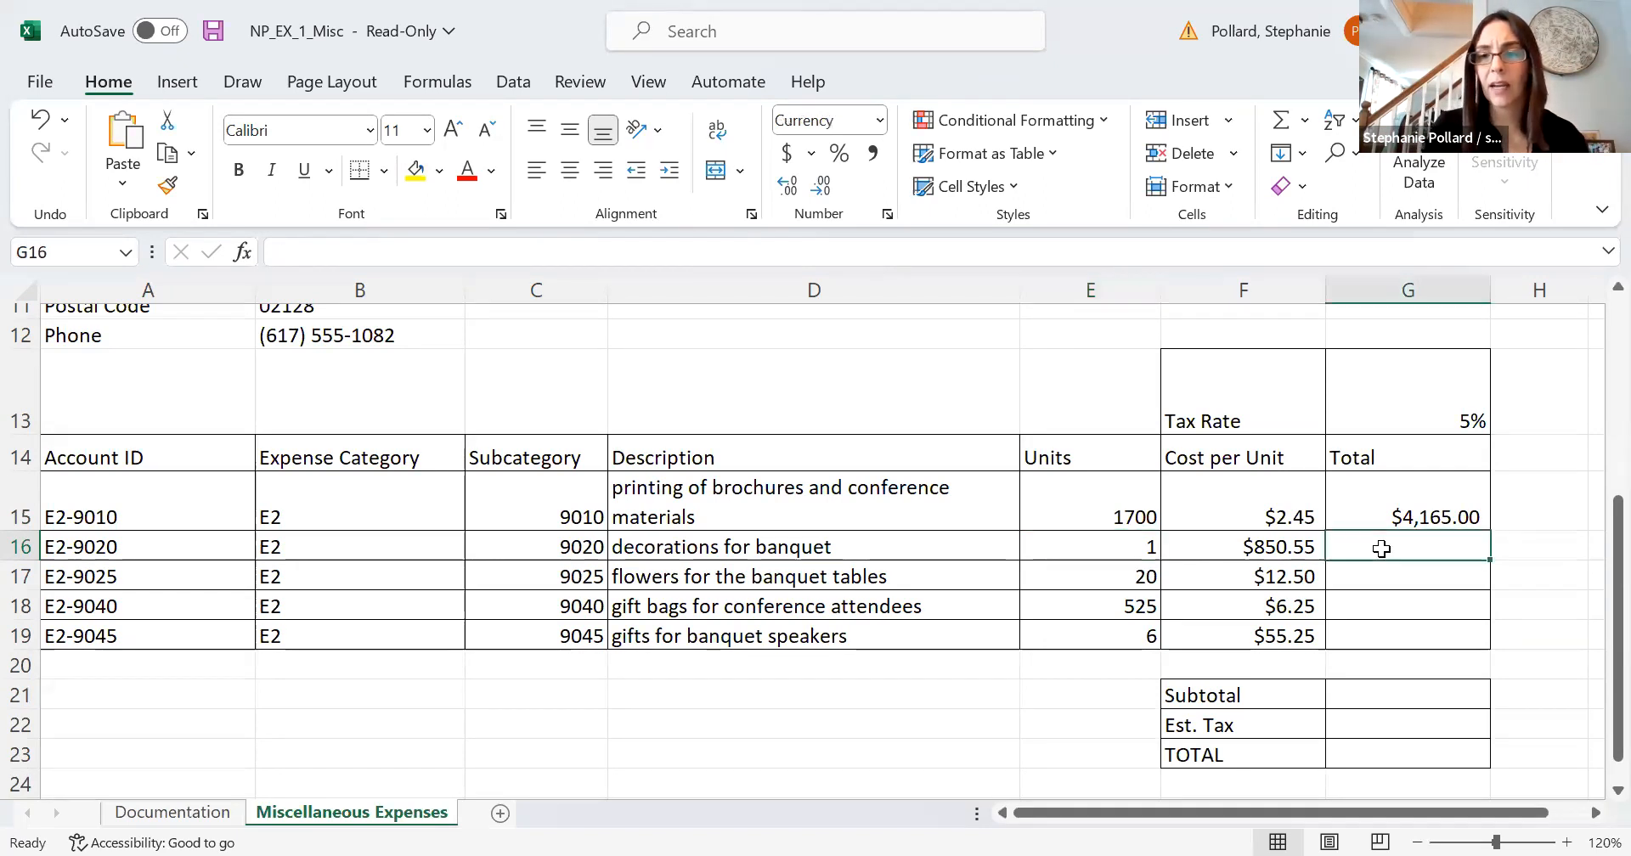
pyautogui.doubleClick(1382, 549)
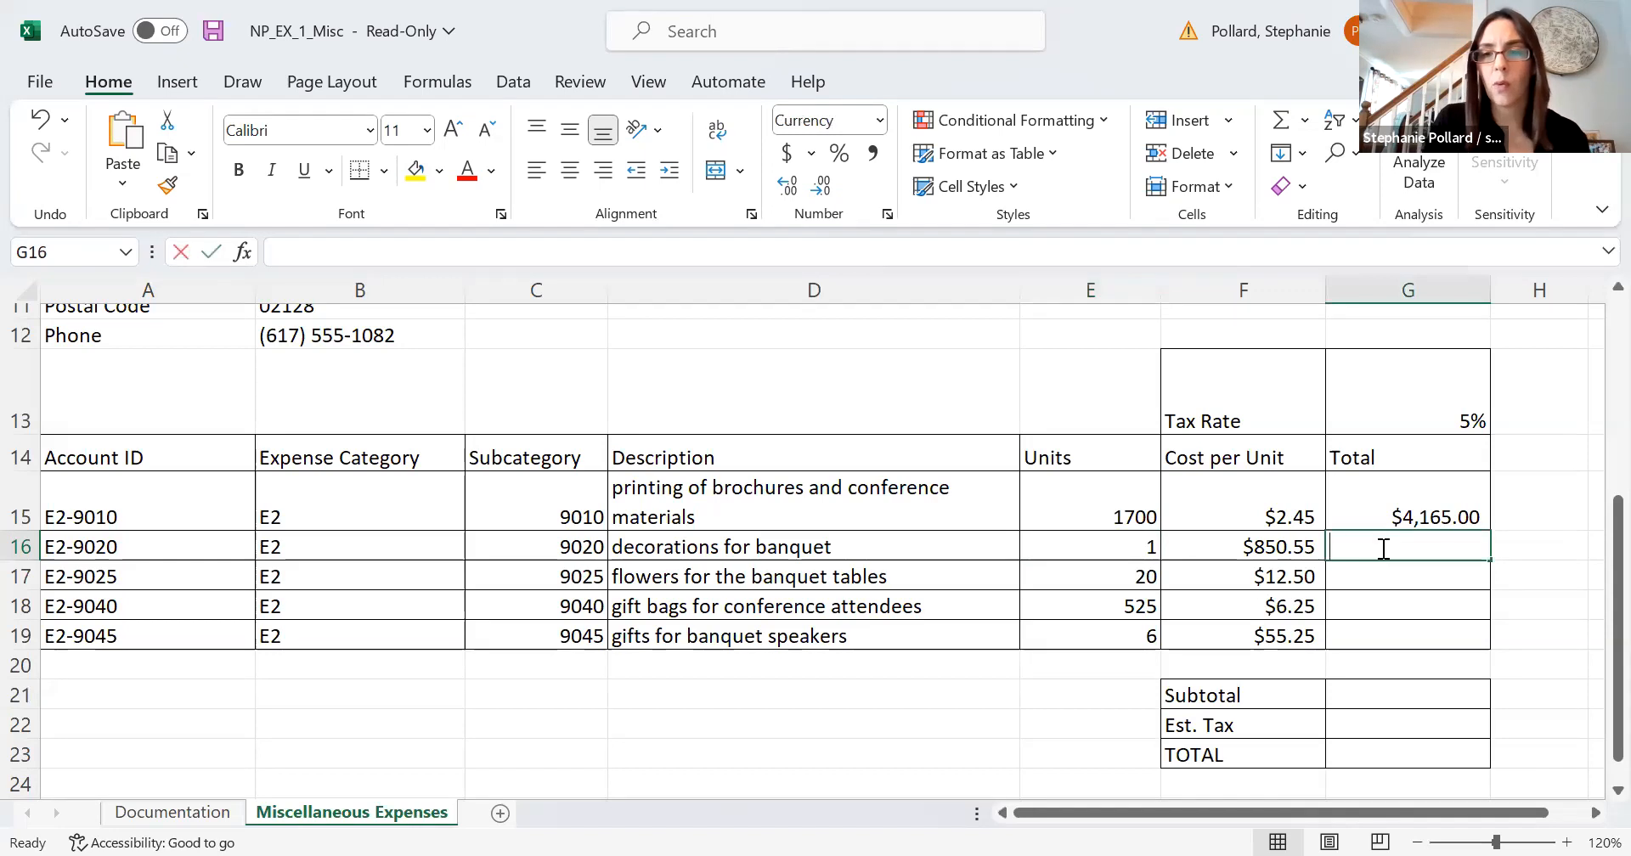
pyautogui.click(1145, 544)
pyautogui.write('*')
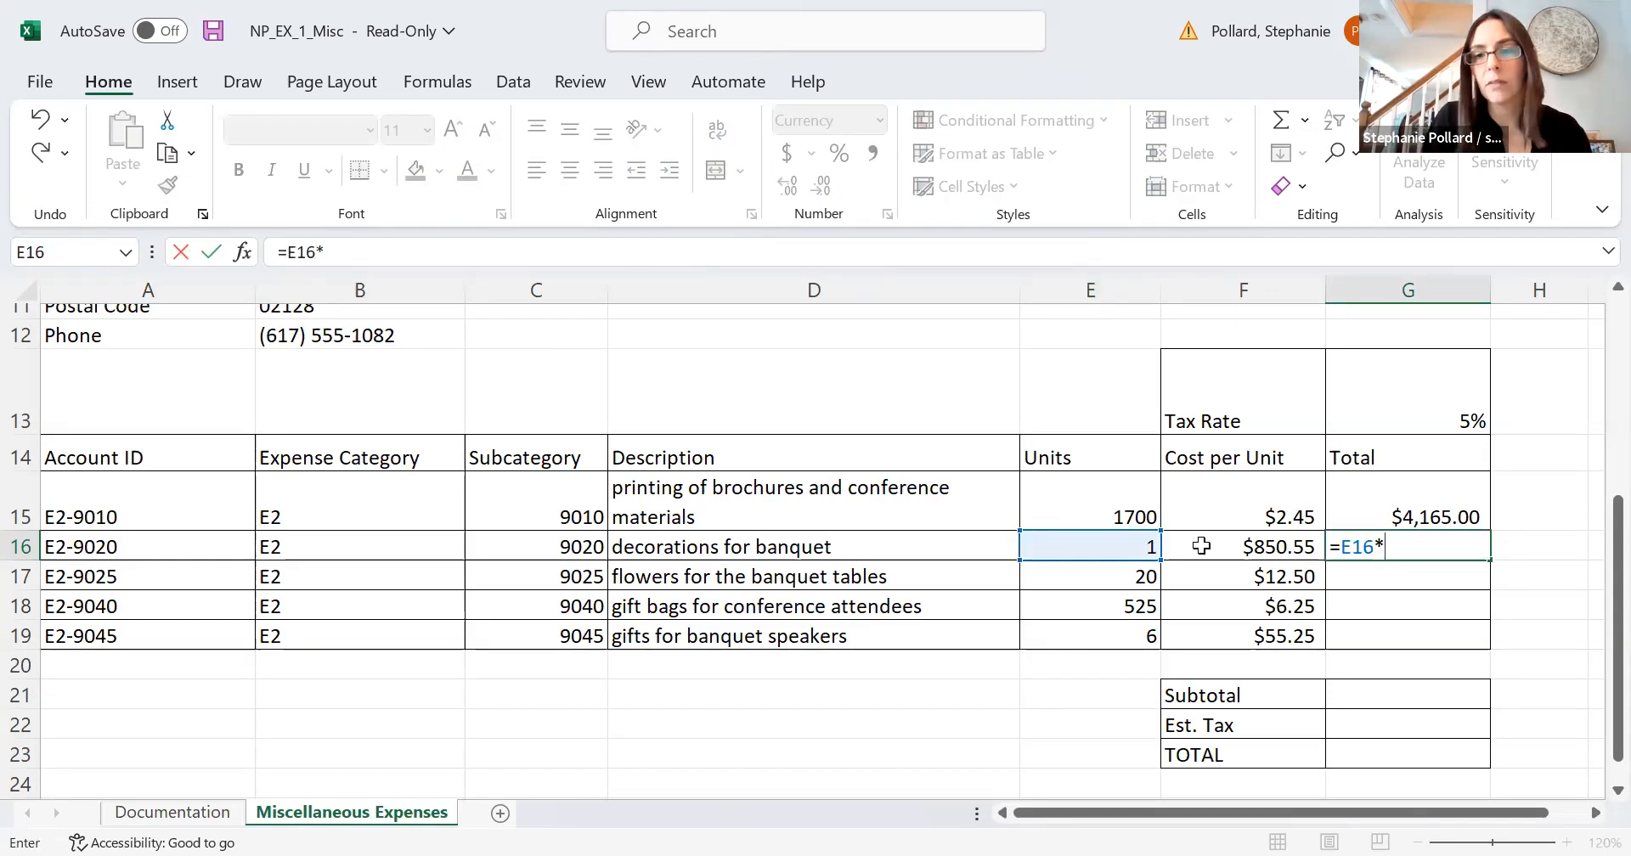
pyautogui.click(1243, 544)
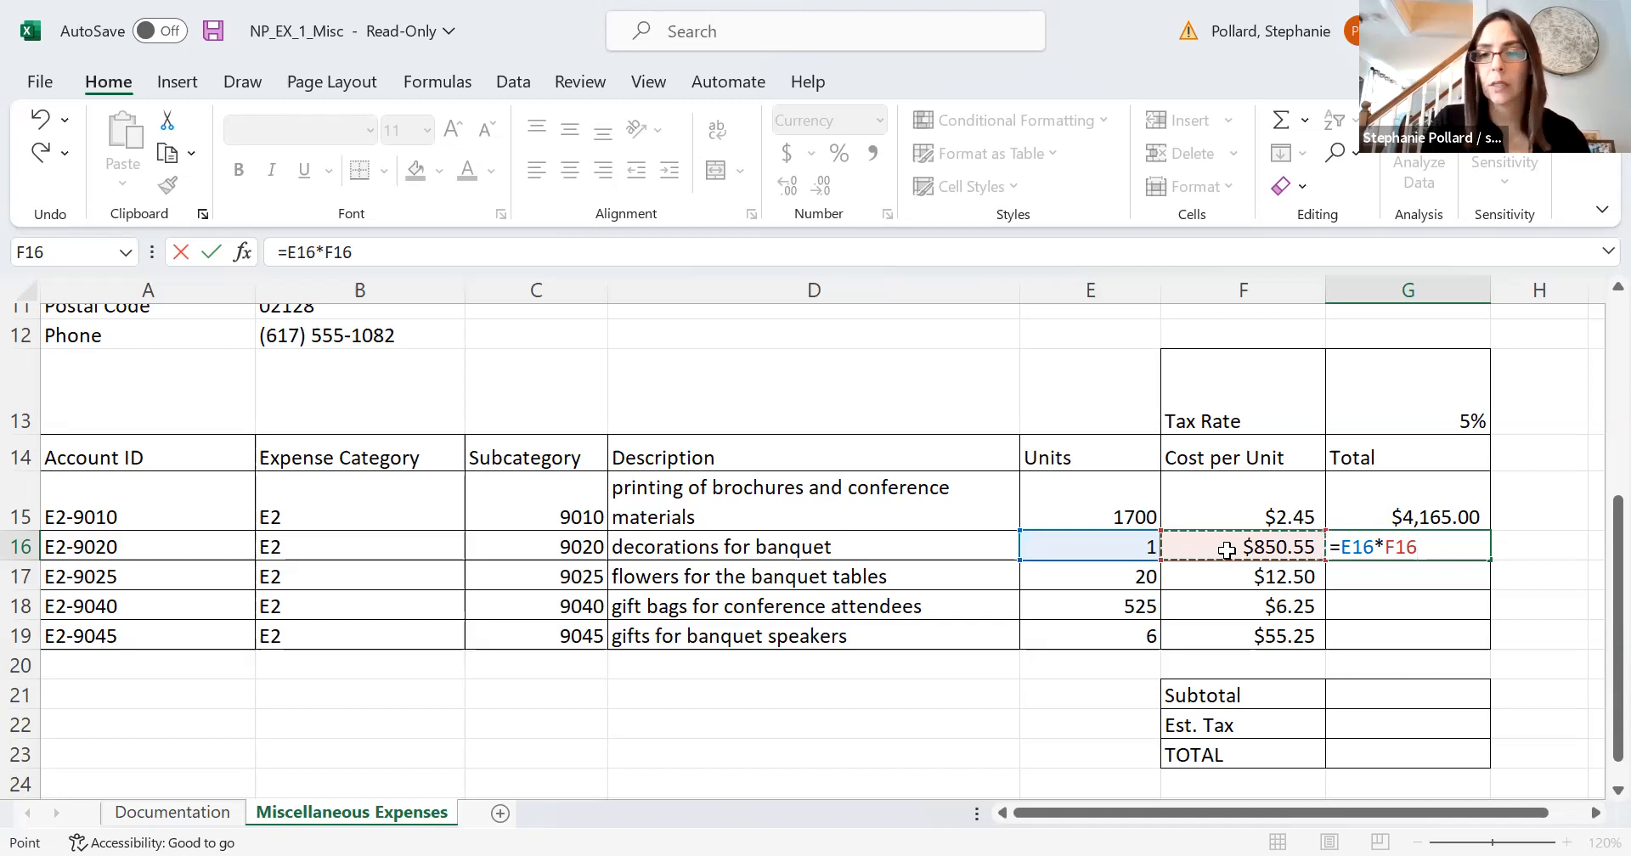
pyautogui.press('Return')
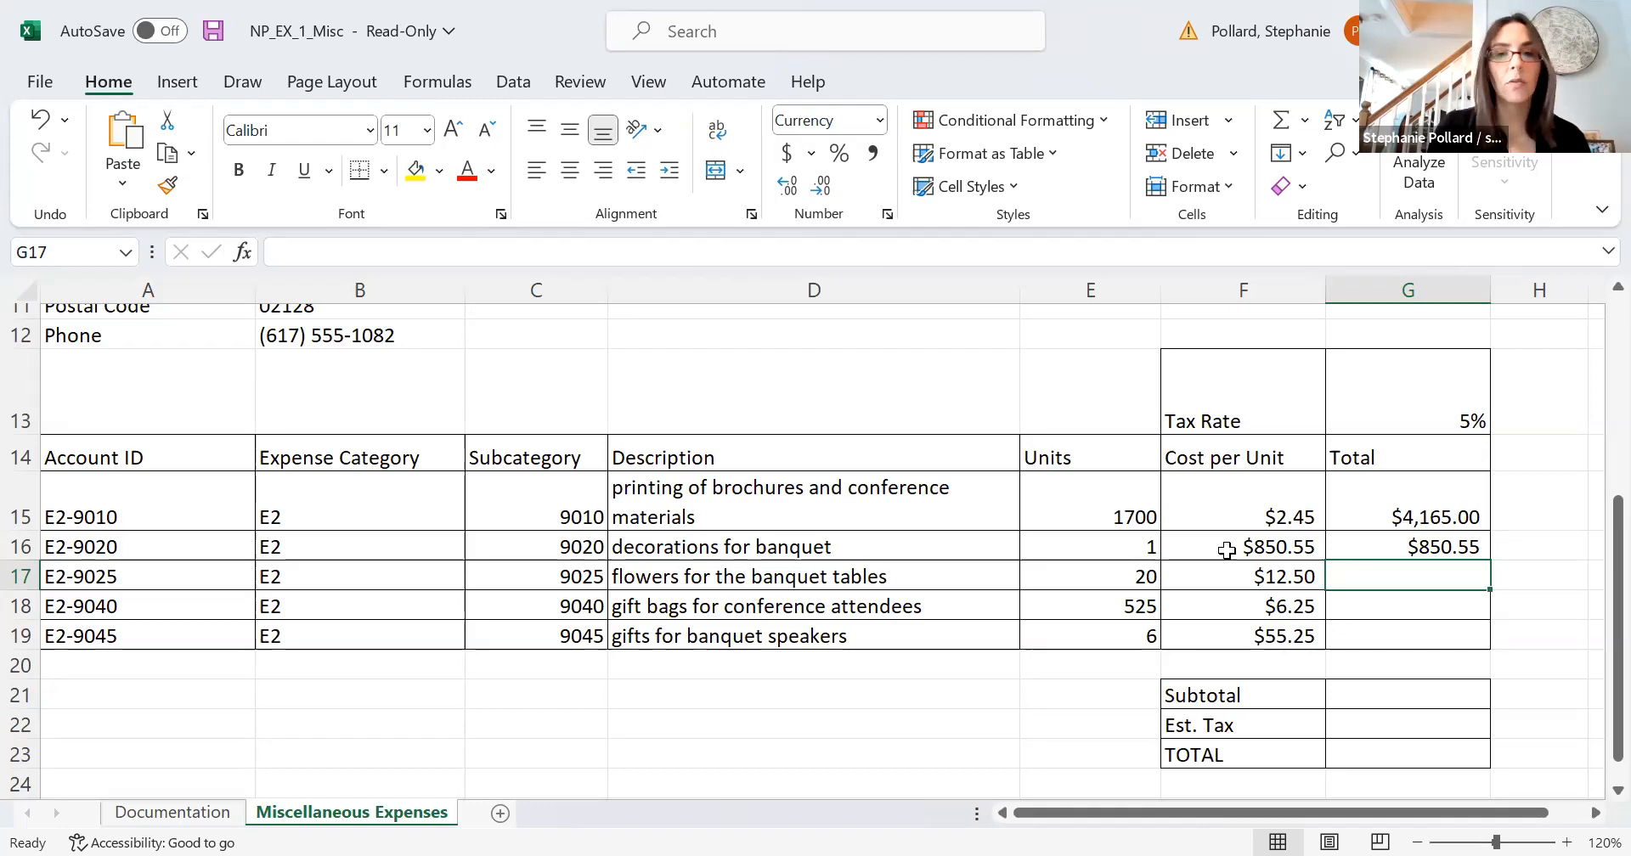
# Copy the Total formula from cell G15 and paste it into G17 for the flowers and G18 for the gift bags.
pyautogui.click(1419, 515)
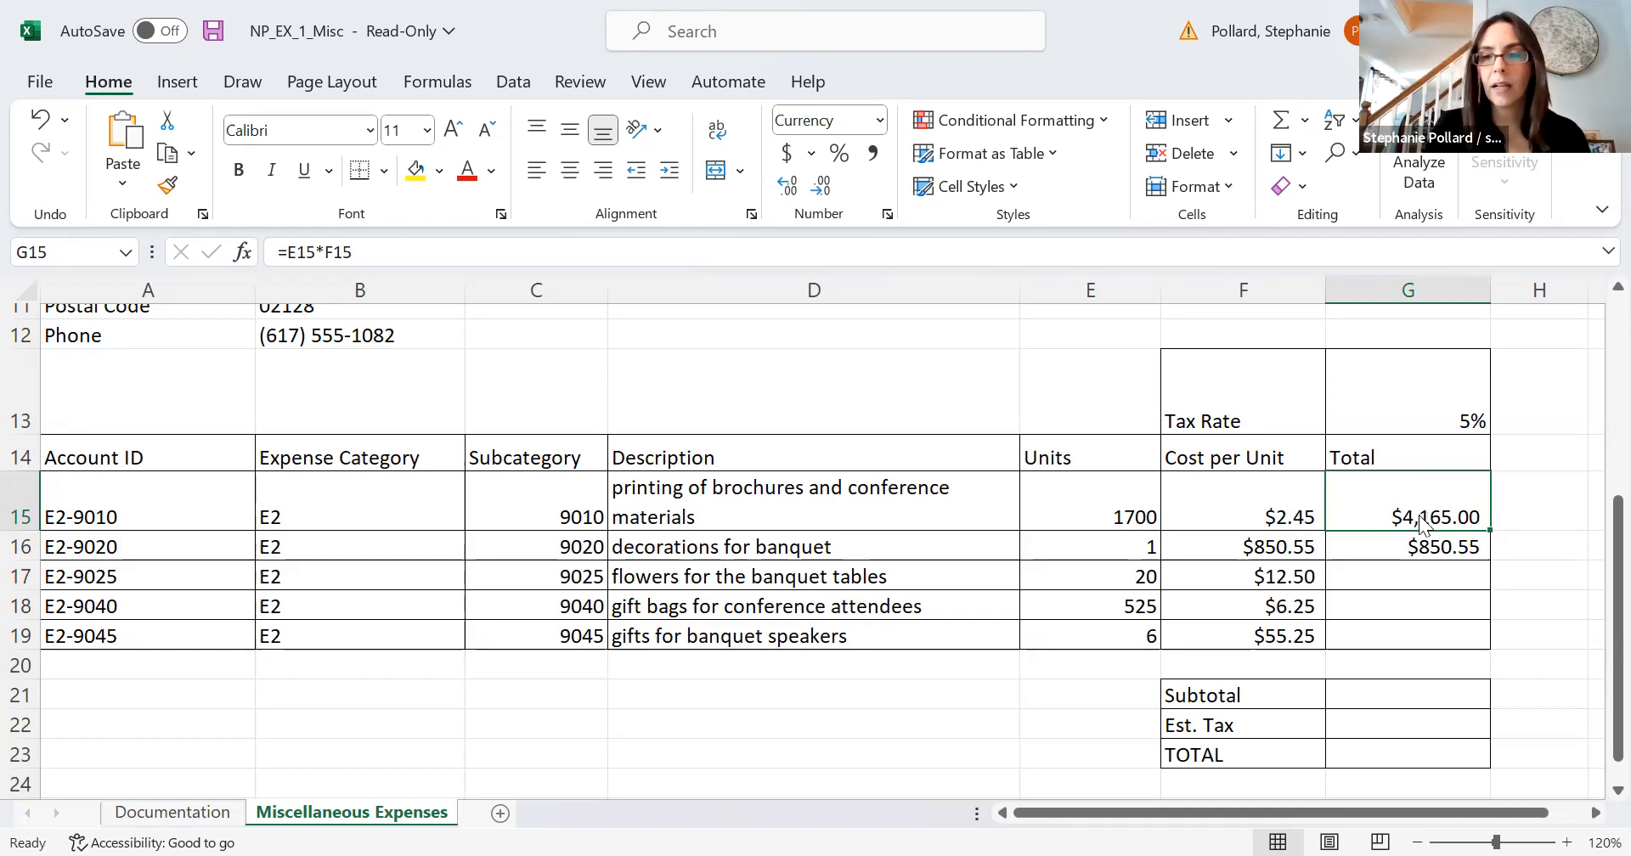
pyautogui.rightClick(1422, 524)
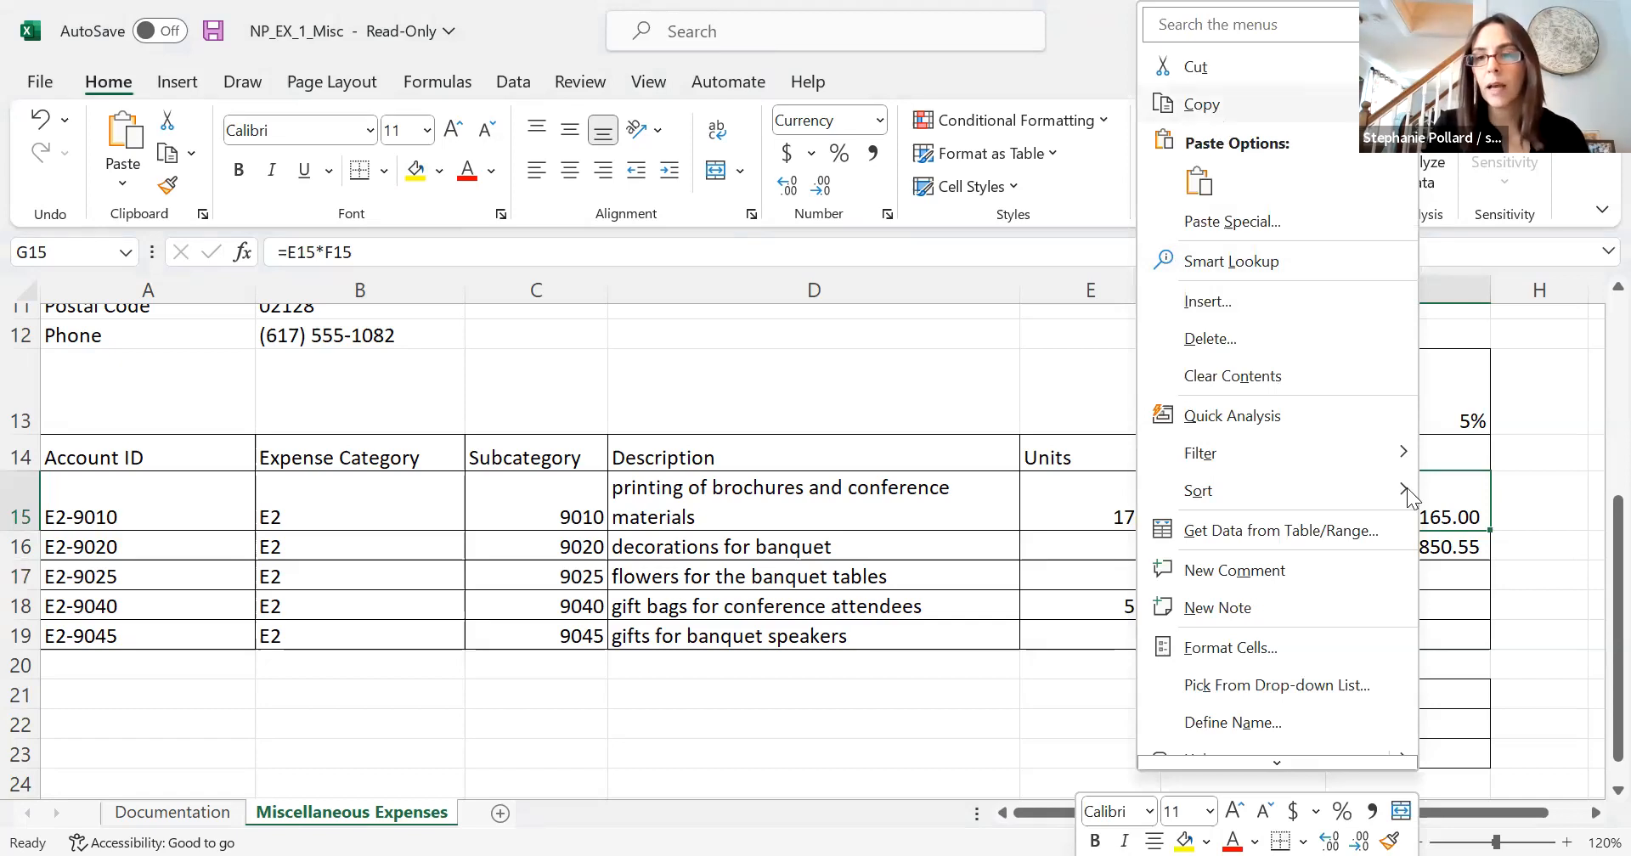
pyautogui.press('Escape')
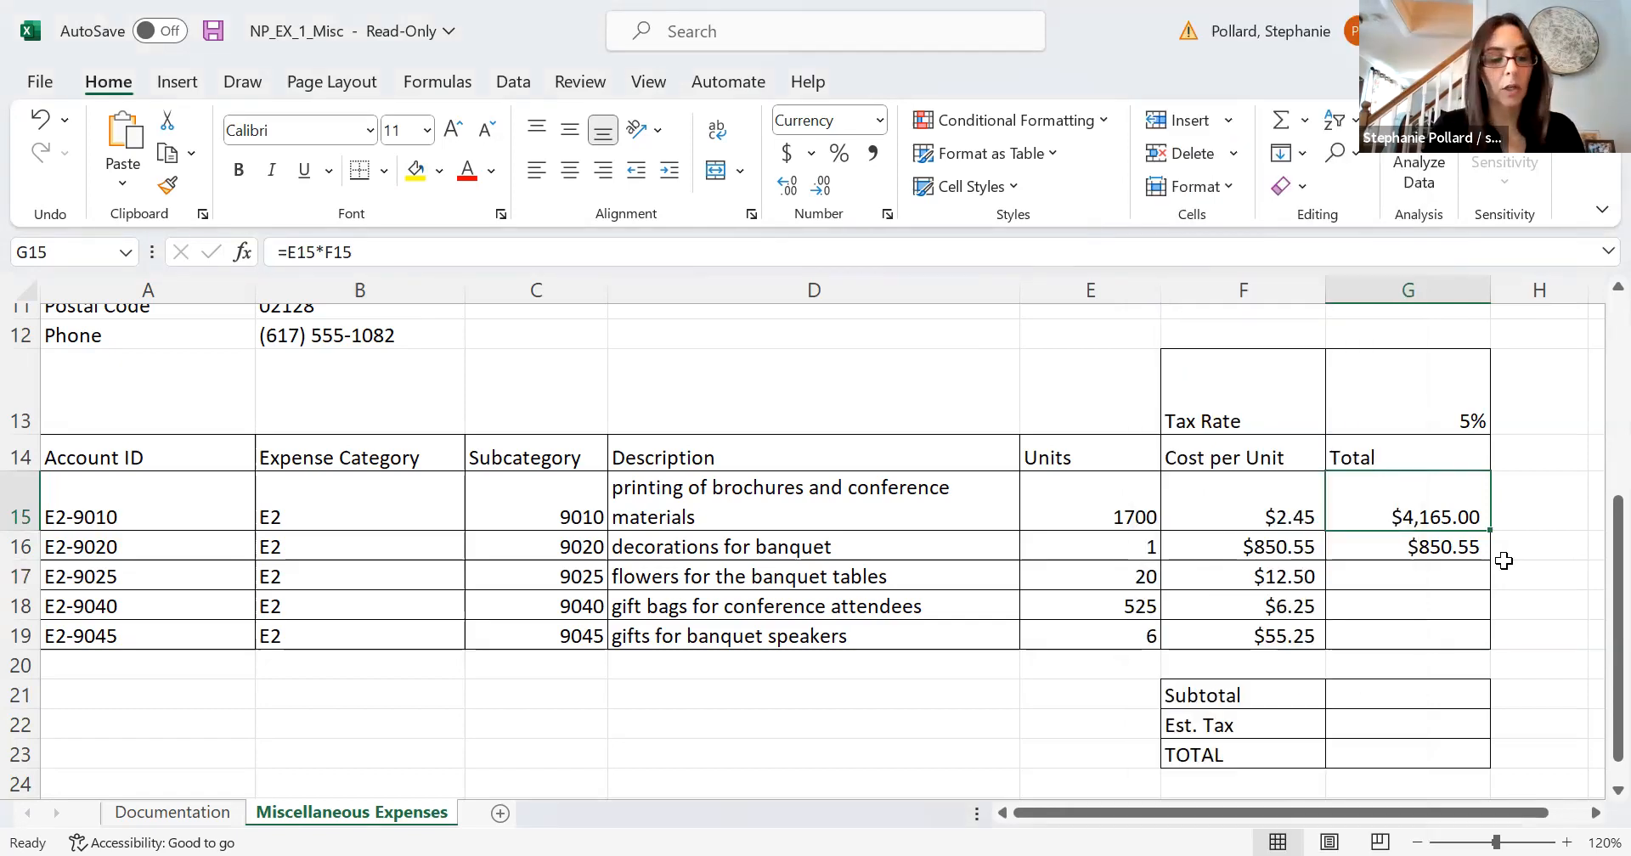
pyautogui.hotkey('ctrl', 'c')
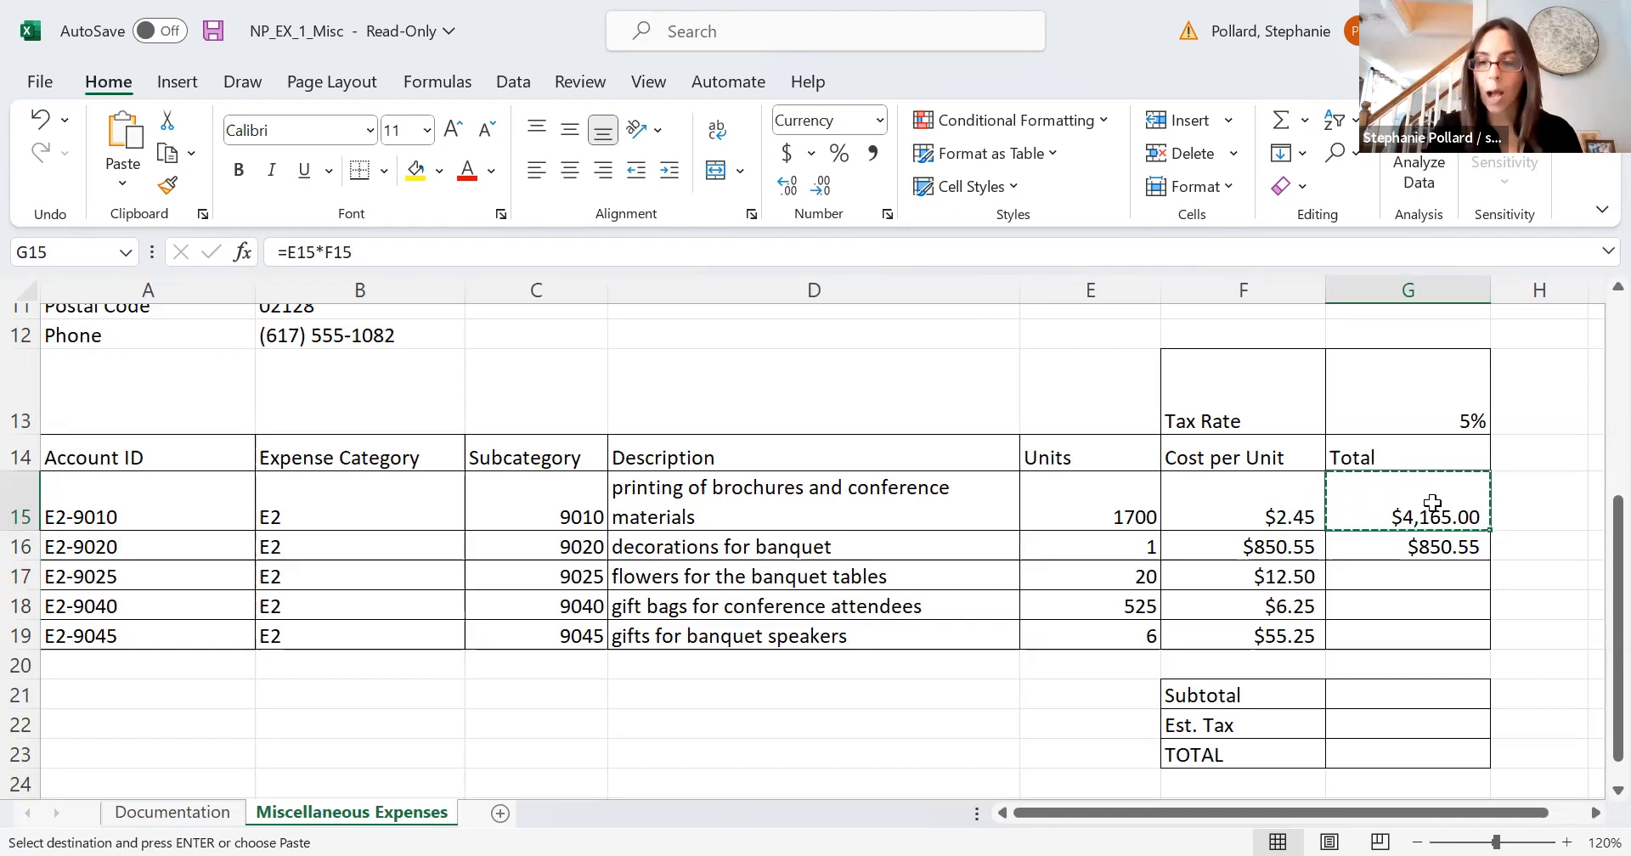
pyautogui.click(1410, 576)
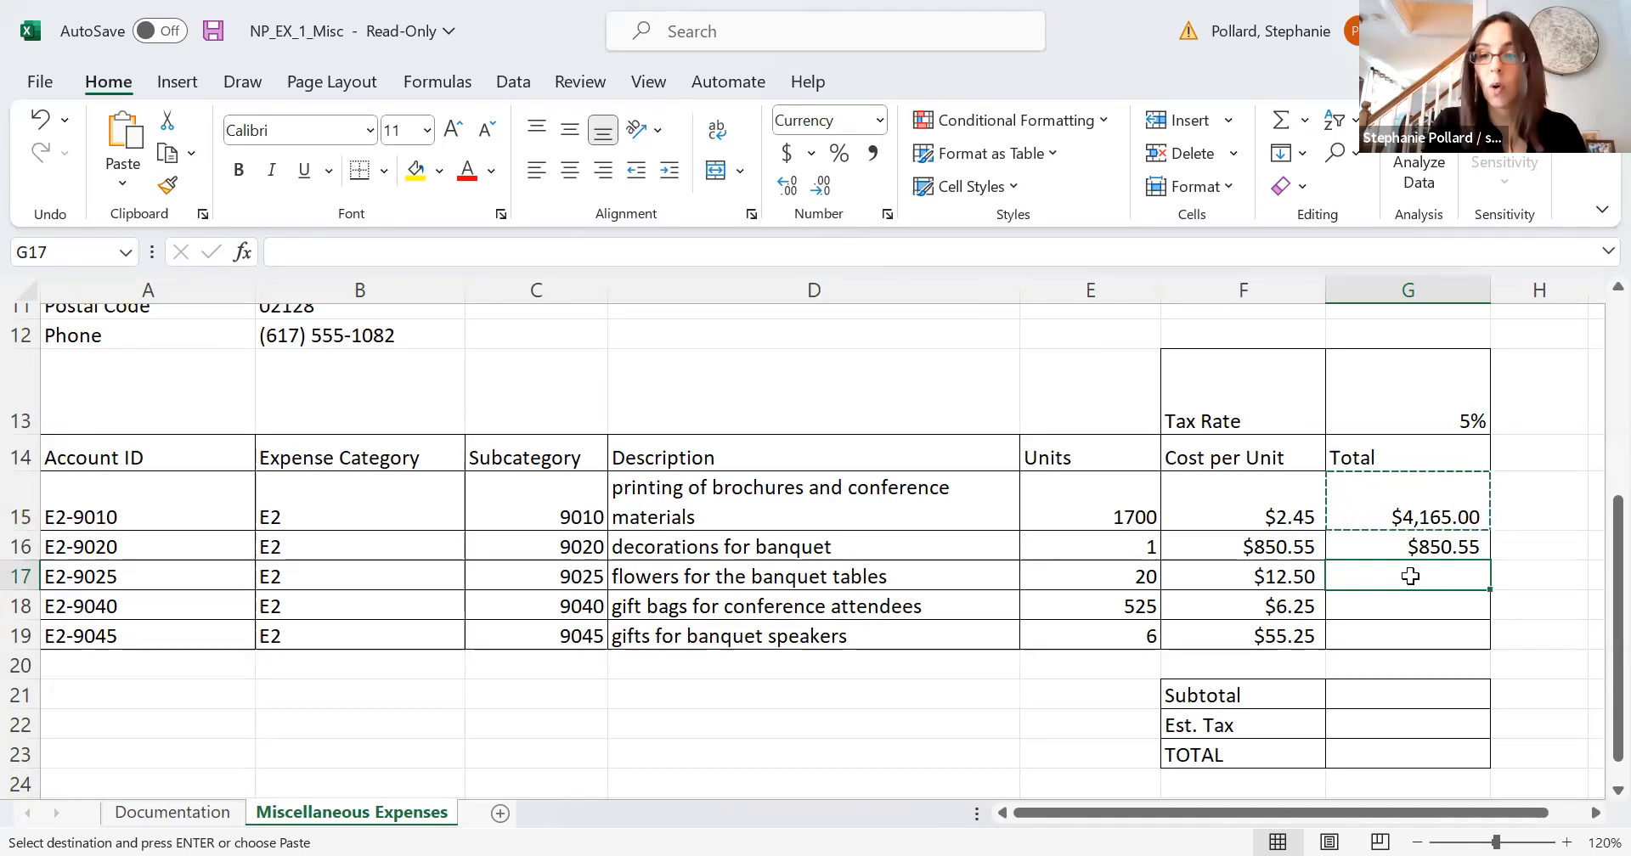
pyautogui.hotkey('ctrl', 'v')
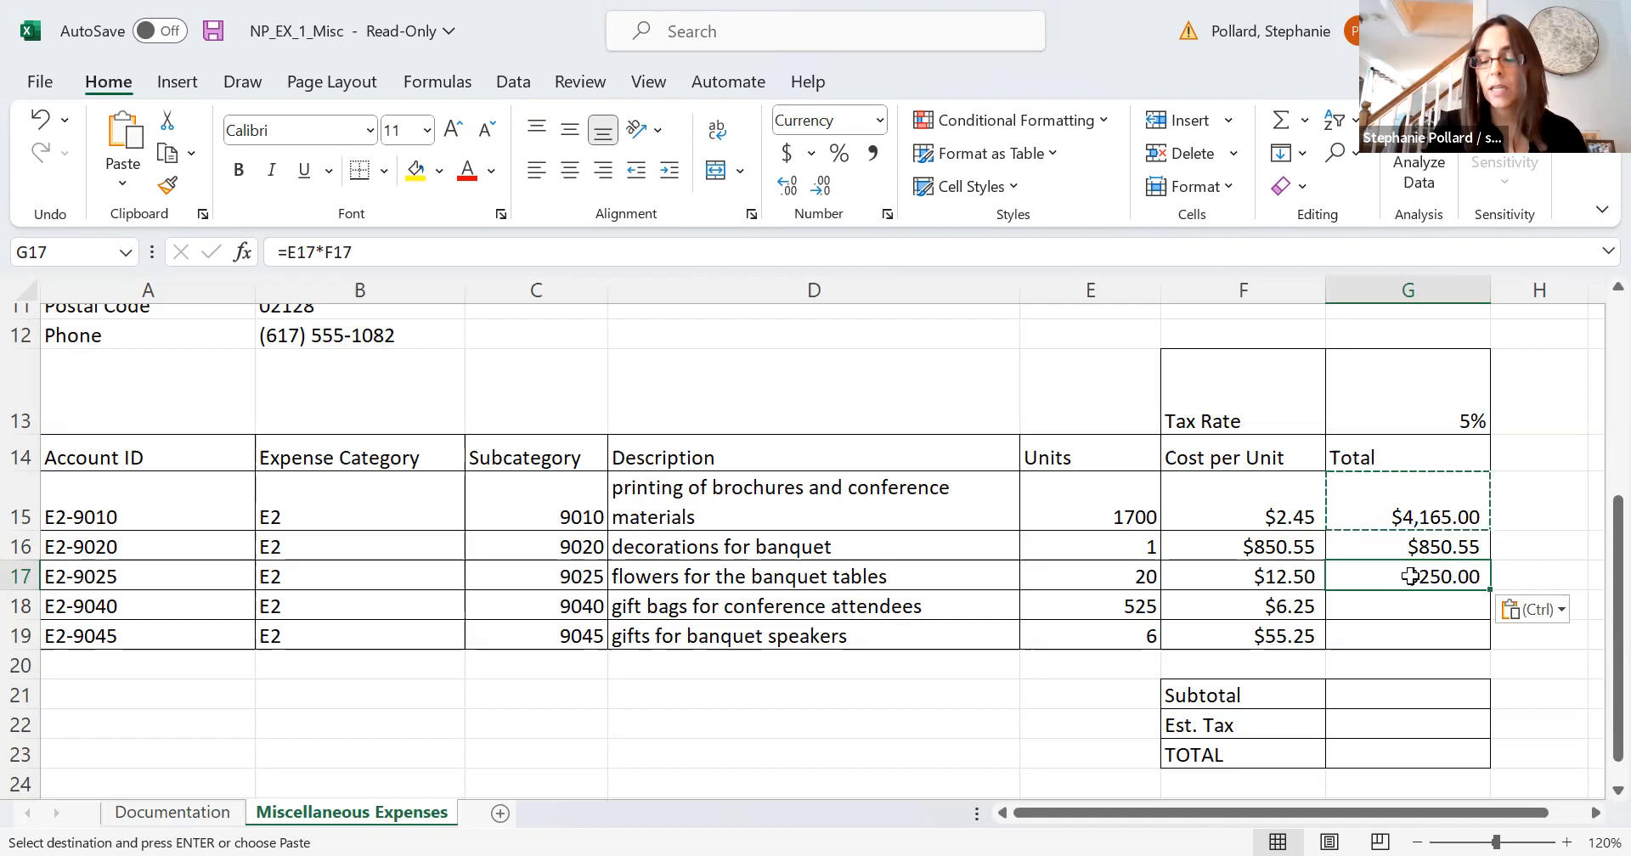
pyautogui.rightClick(1411, 579)
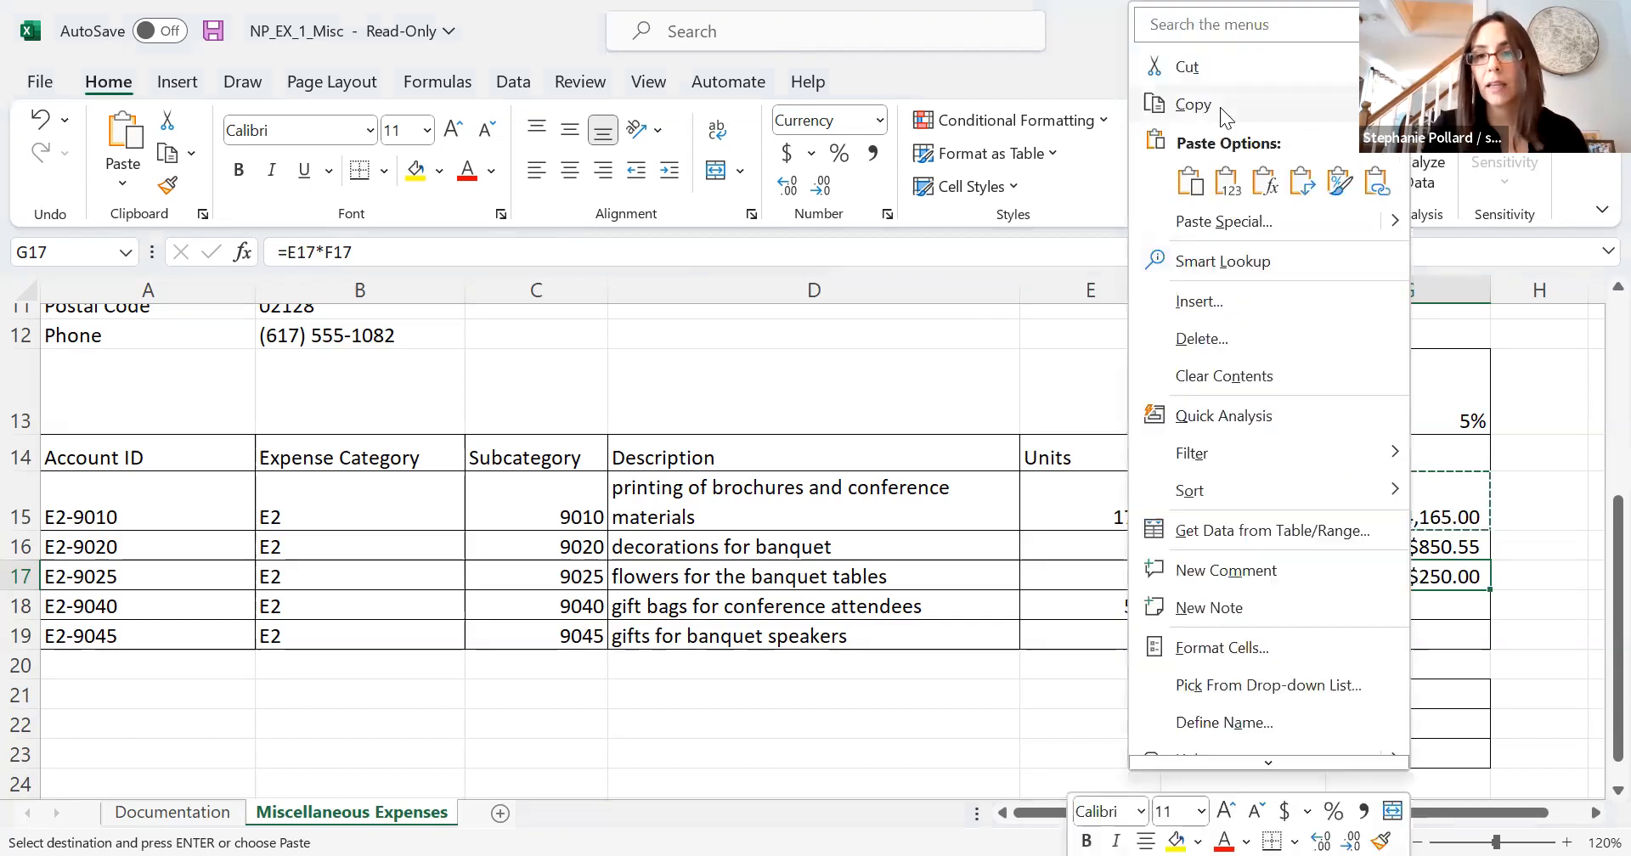
pyautogui.click(1227, 181)
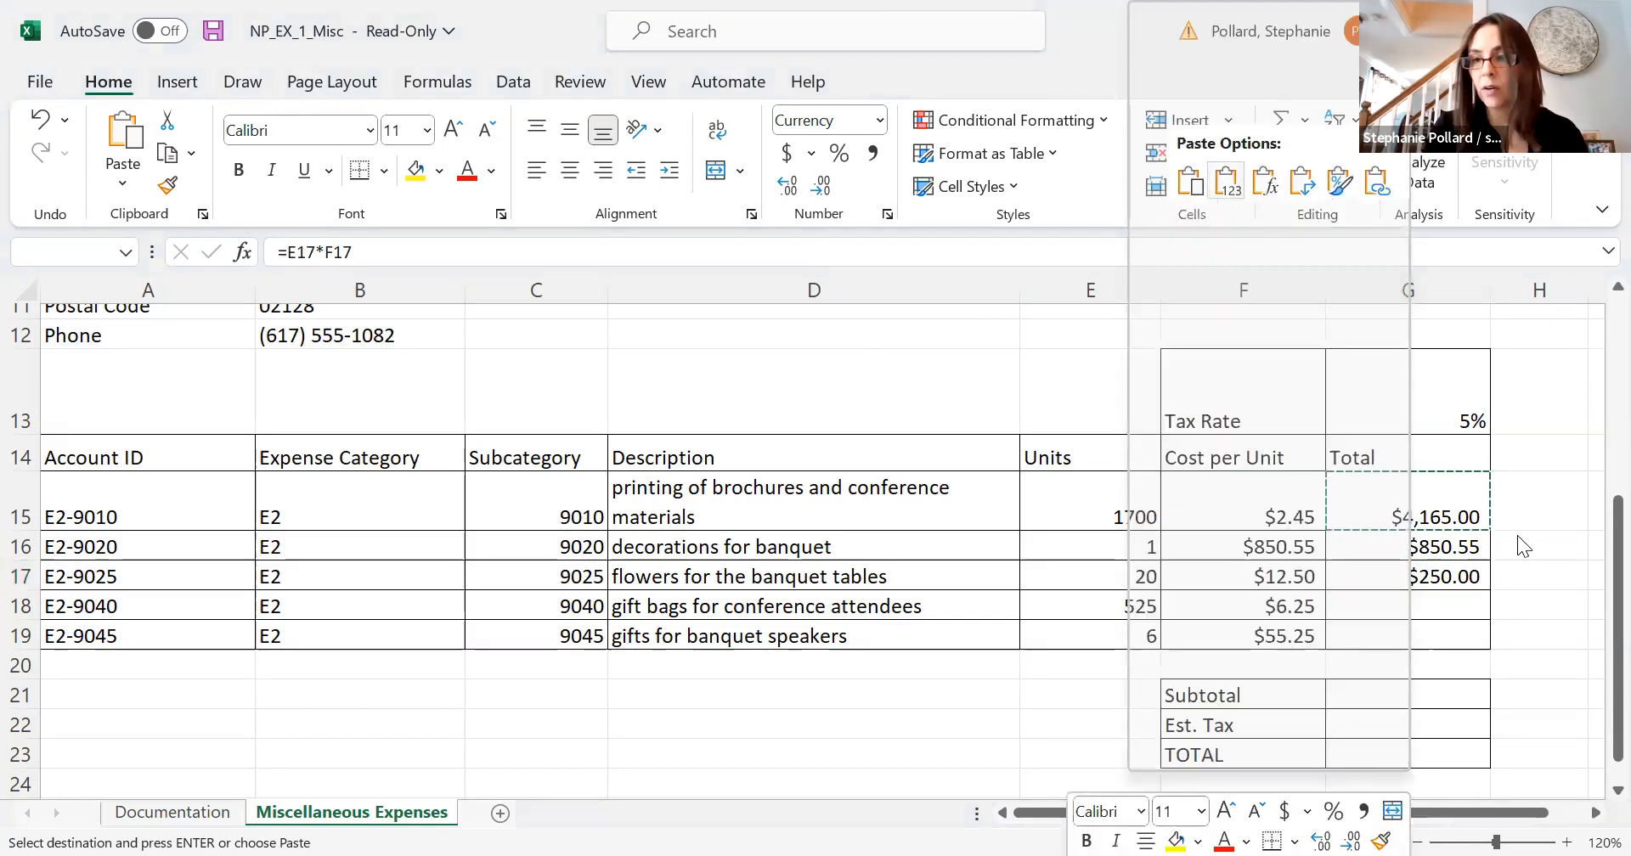
pyautogui.click(1473, 602)
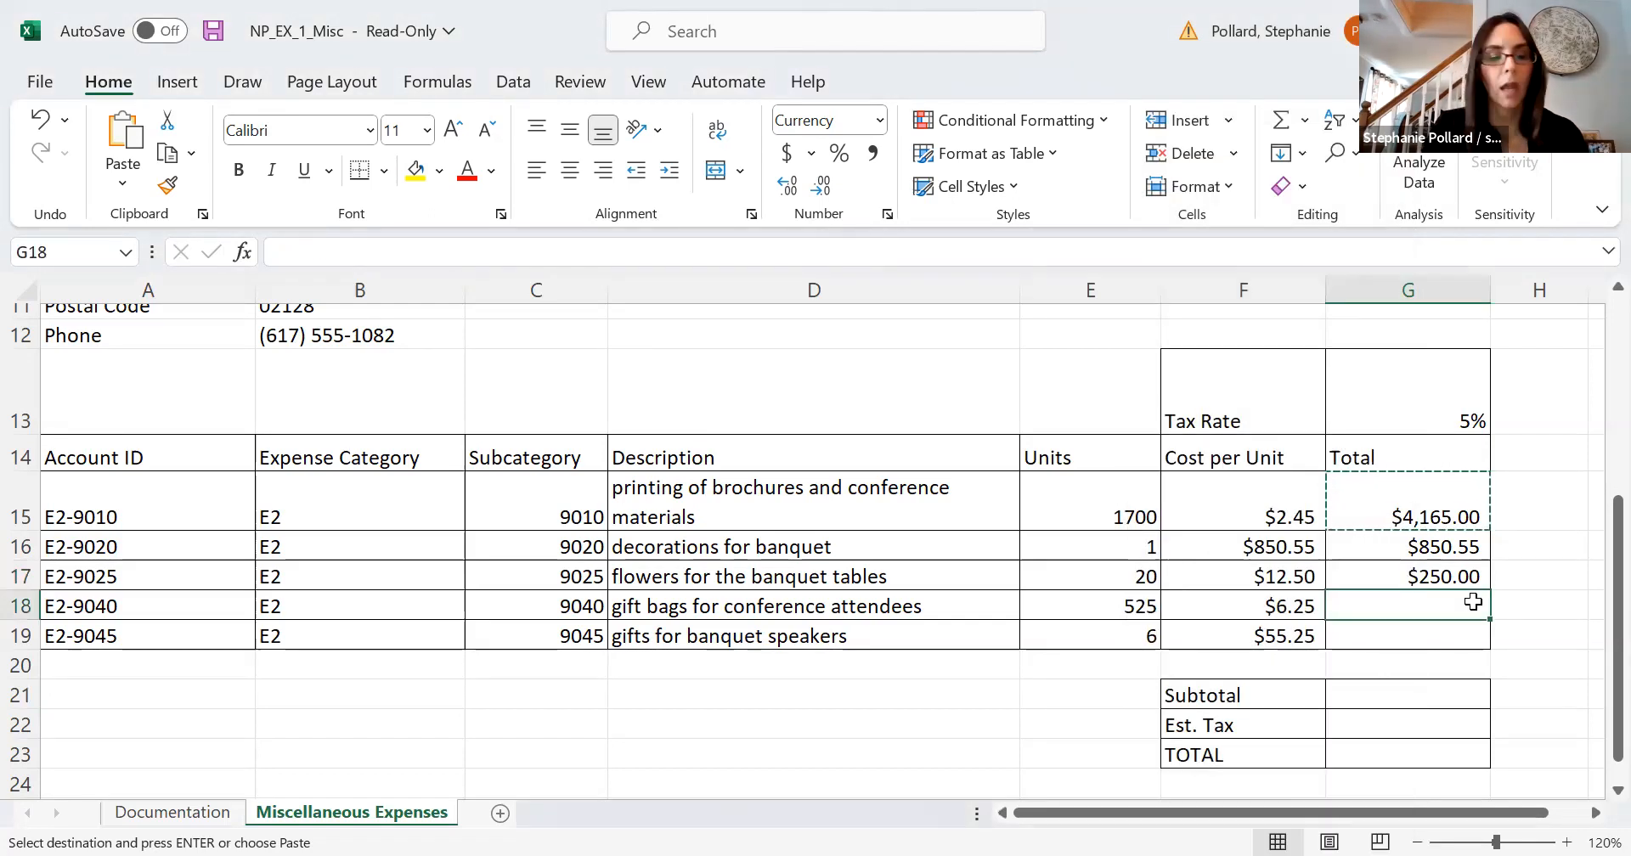
pyautogui.hotkey('ctrl', 'v')
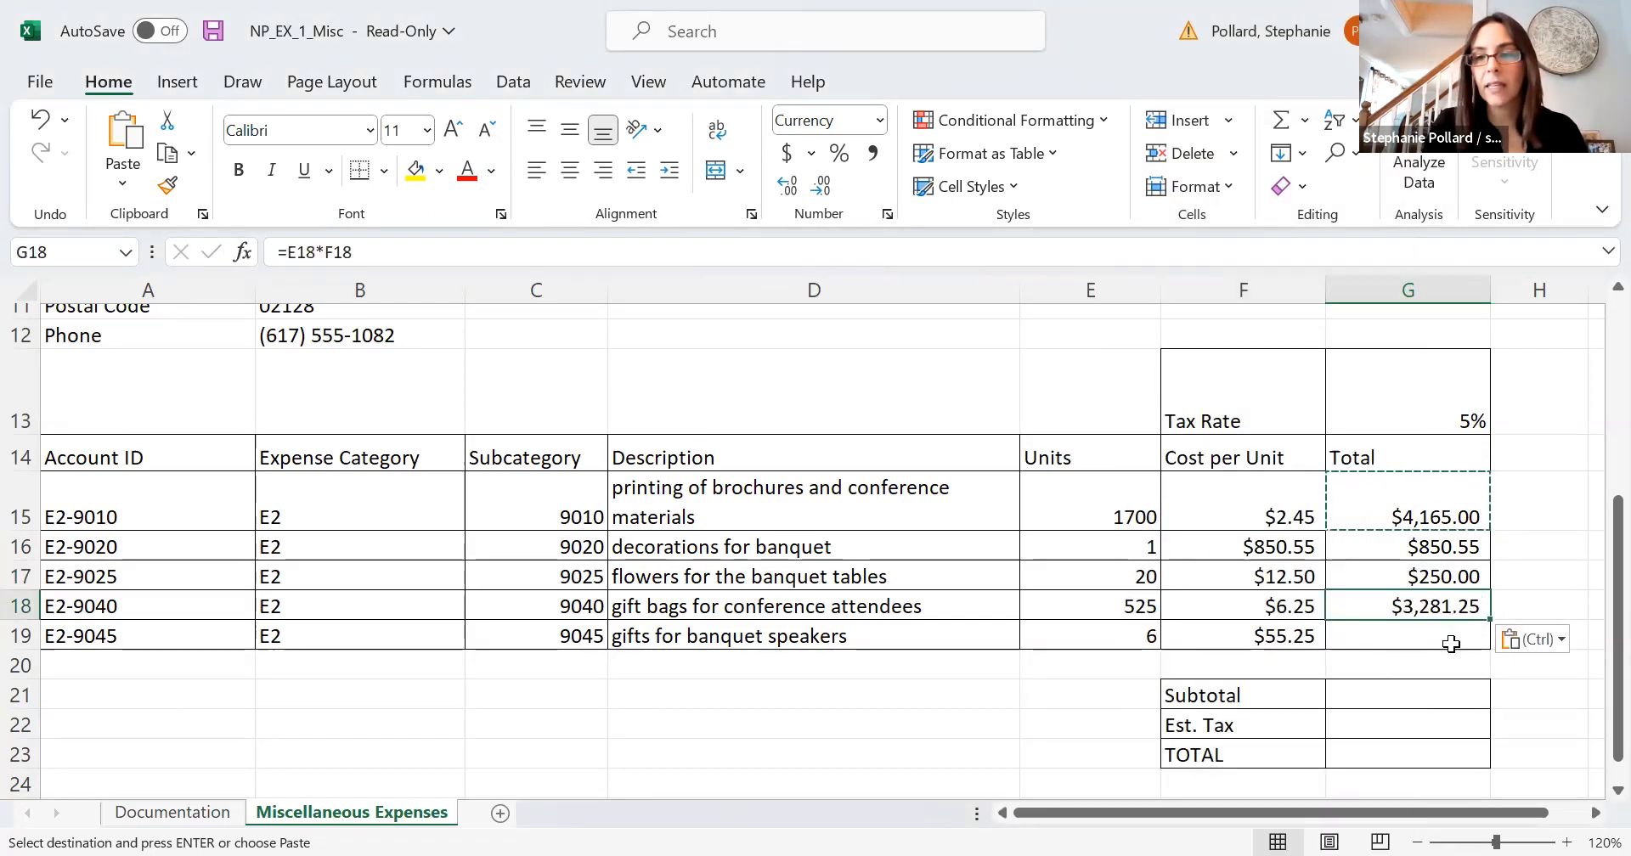
# Paste the copied Total formula across the range G17:G19 in one go and end copy mode.
pyautogui.click(1451, 644)
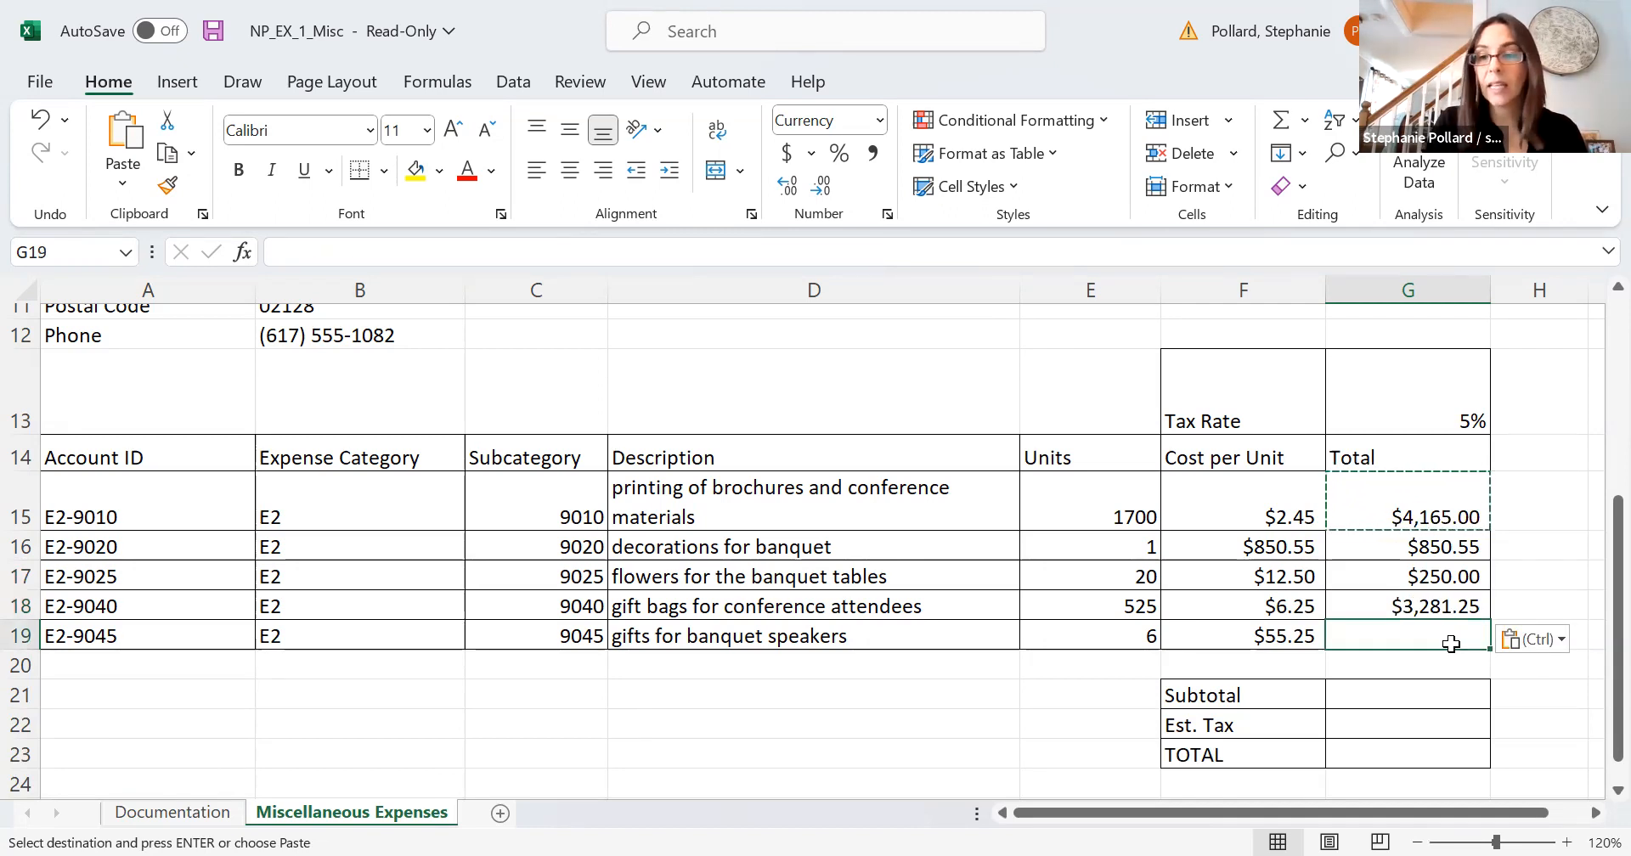
pyautogui.moveTo(1437, 583); pyautogui.dragTo(1424, 635)
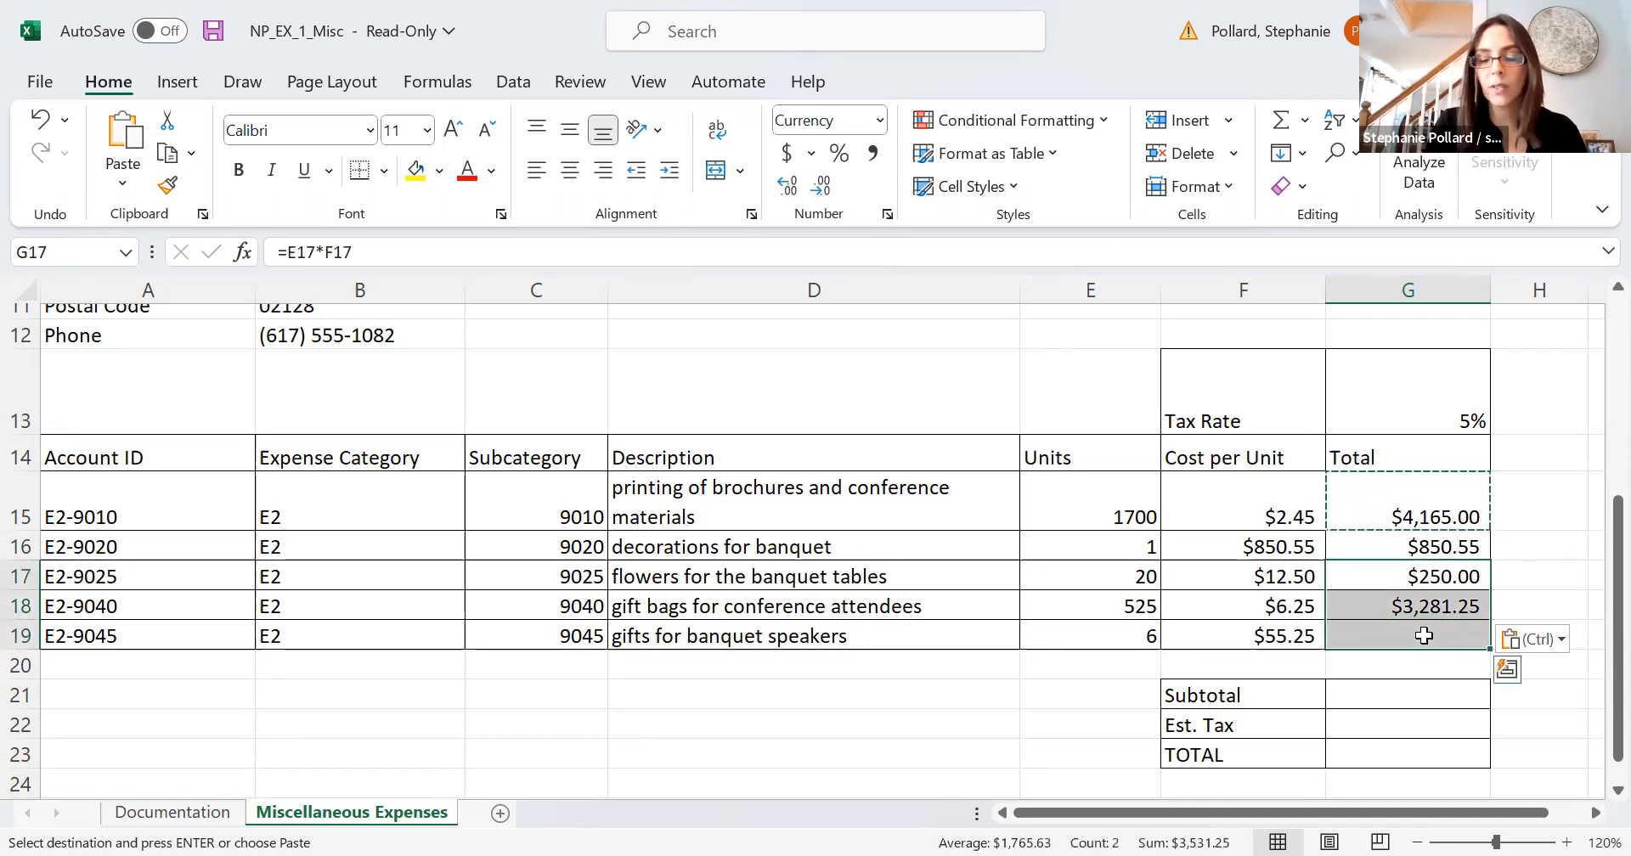
pyautogui.hotkey('ctrl', 'v')
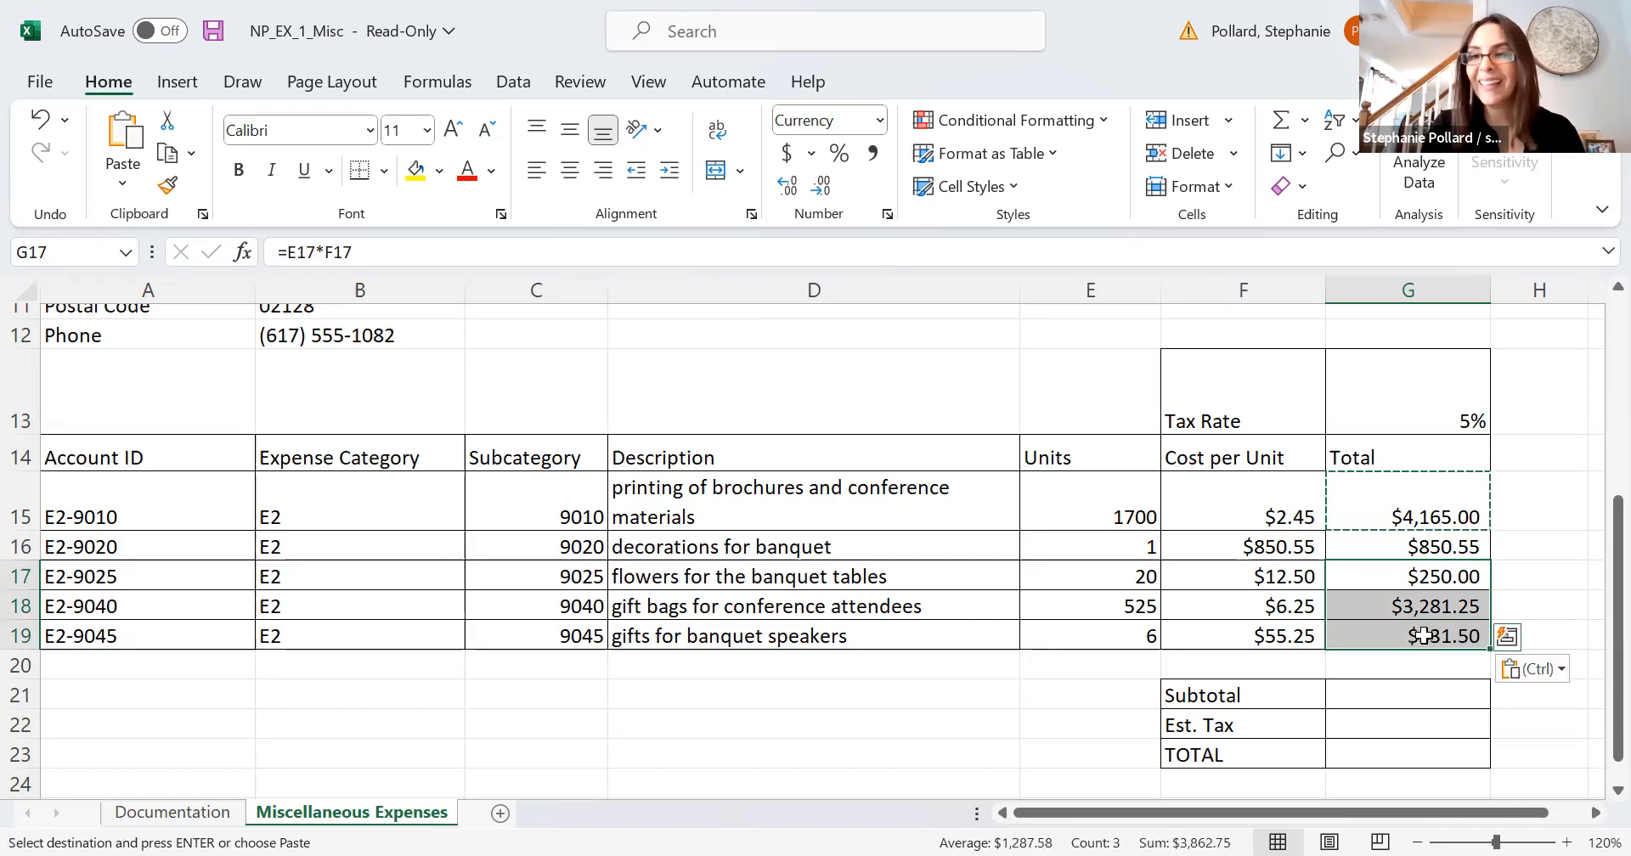
pyautogui.click(1527, 599)
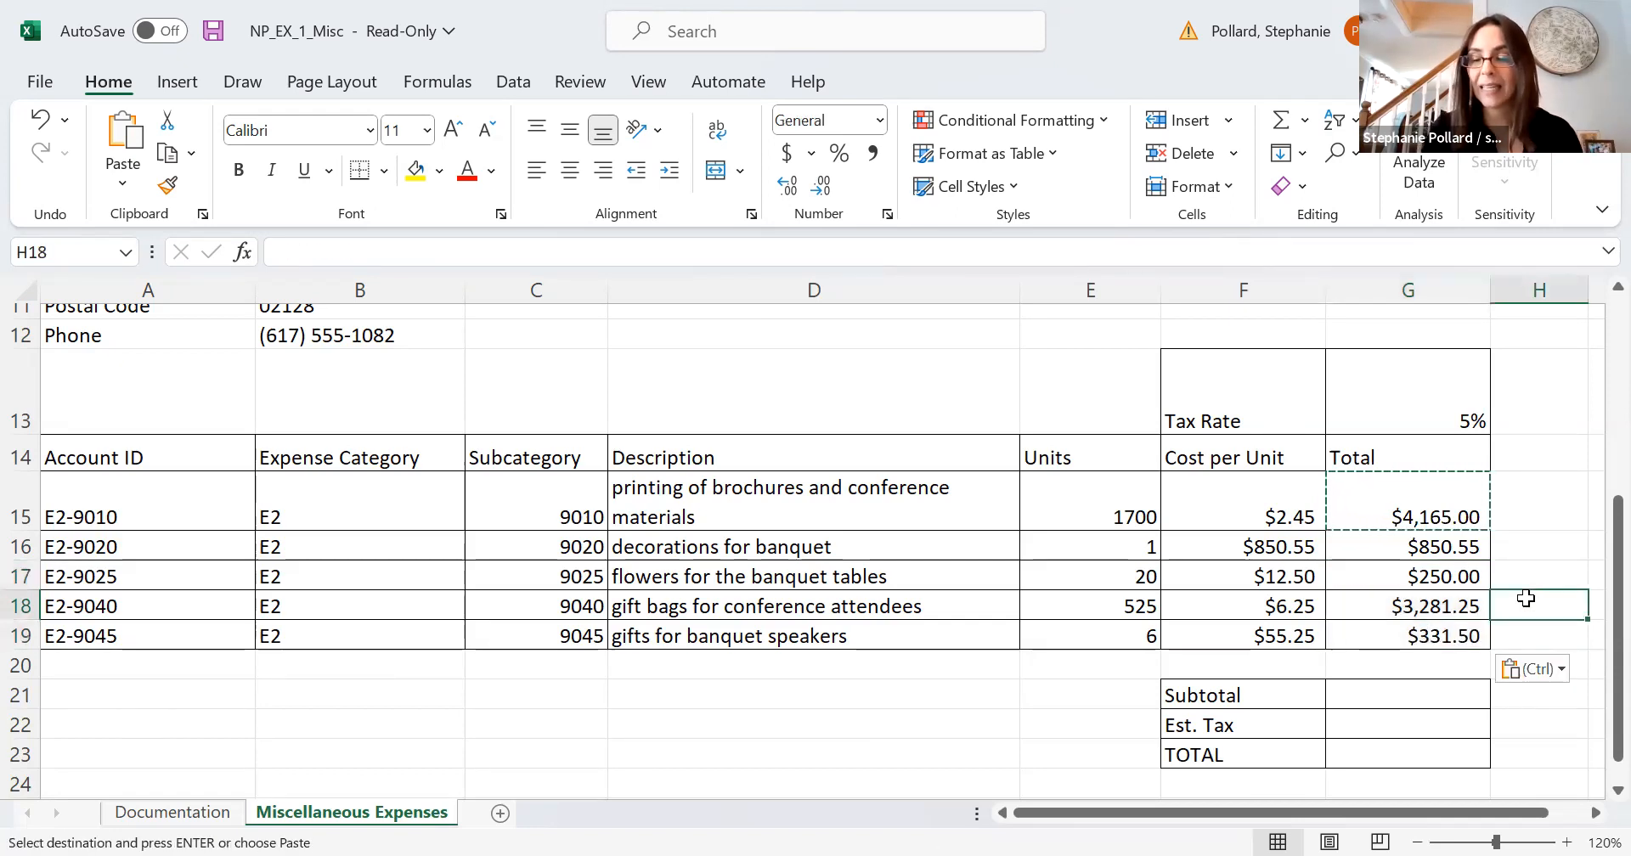
pyautogui.click(1442, 575)
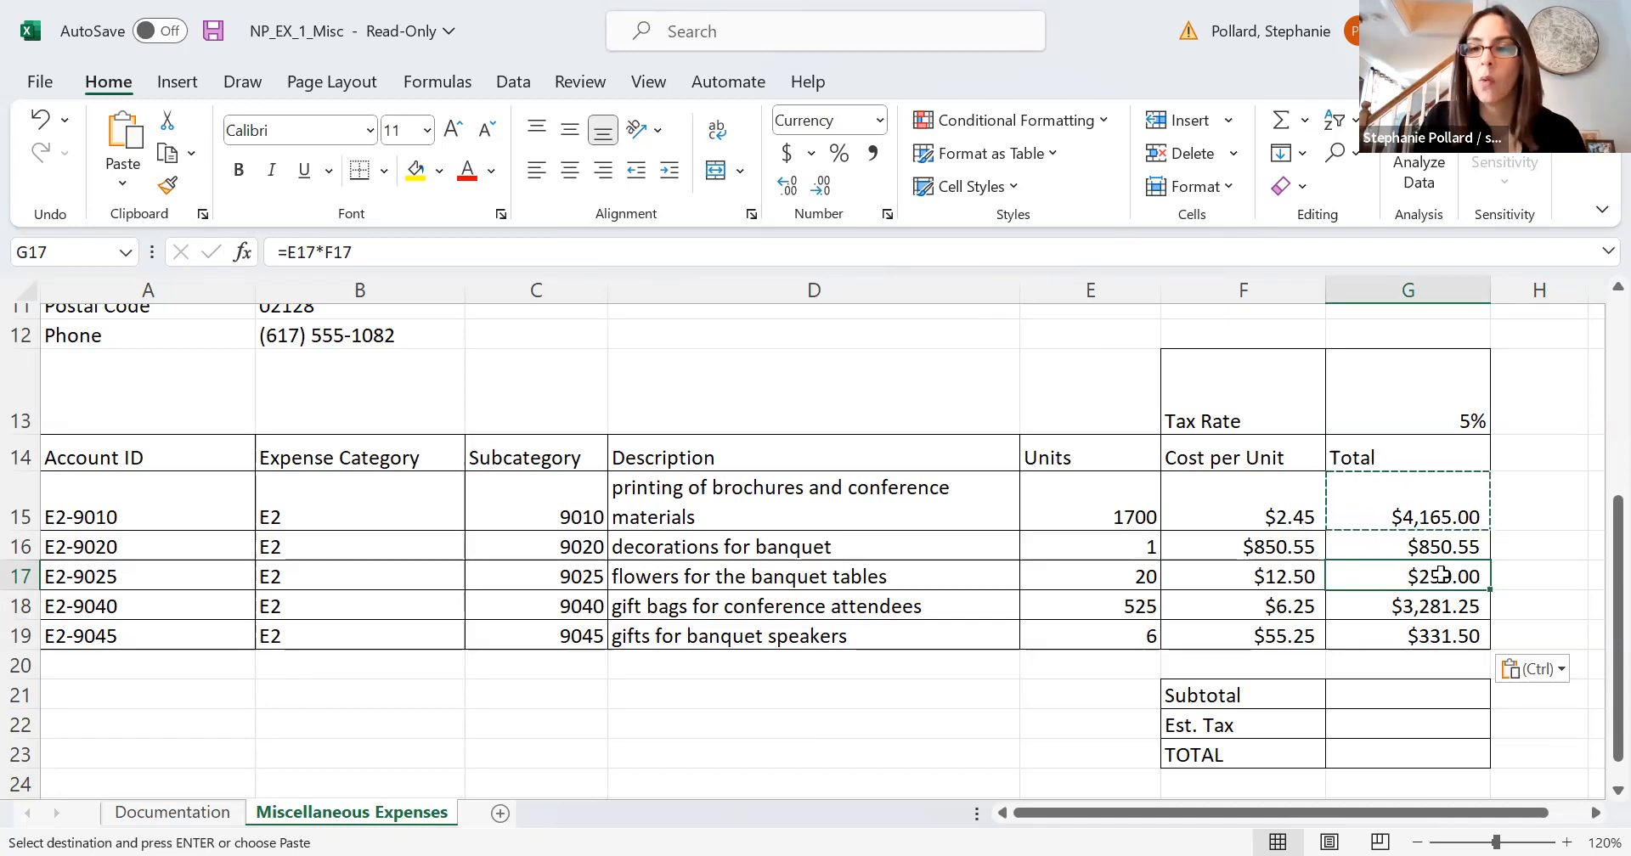
pyautogui.click(1525, 520)
pyautogui.press('Escape')
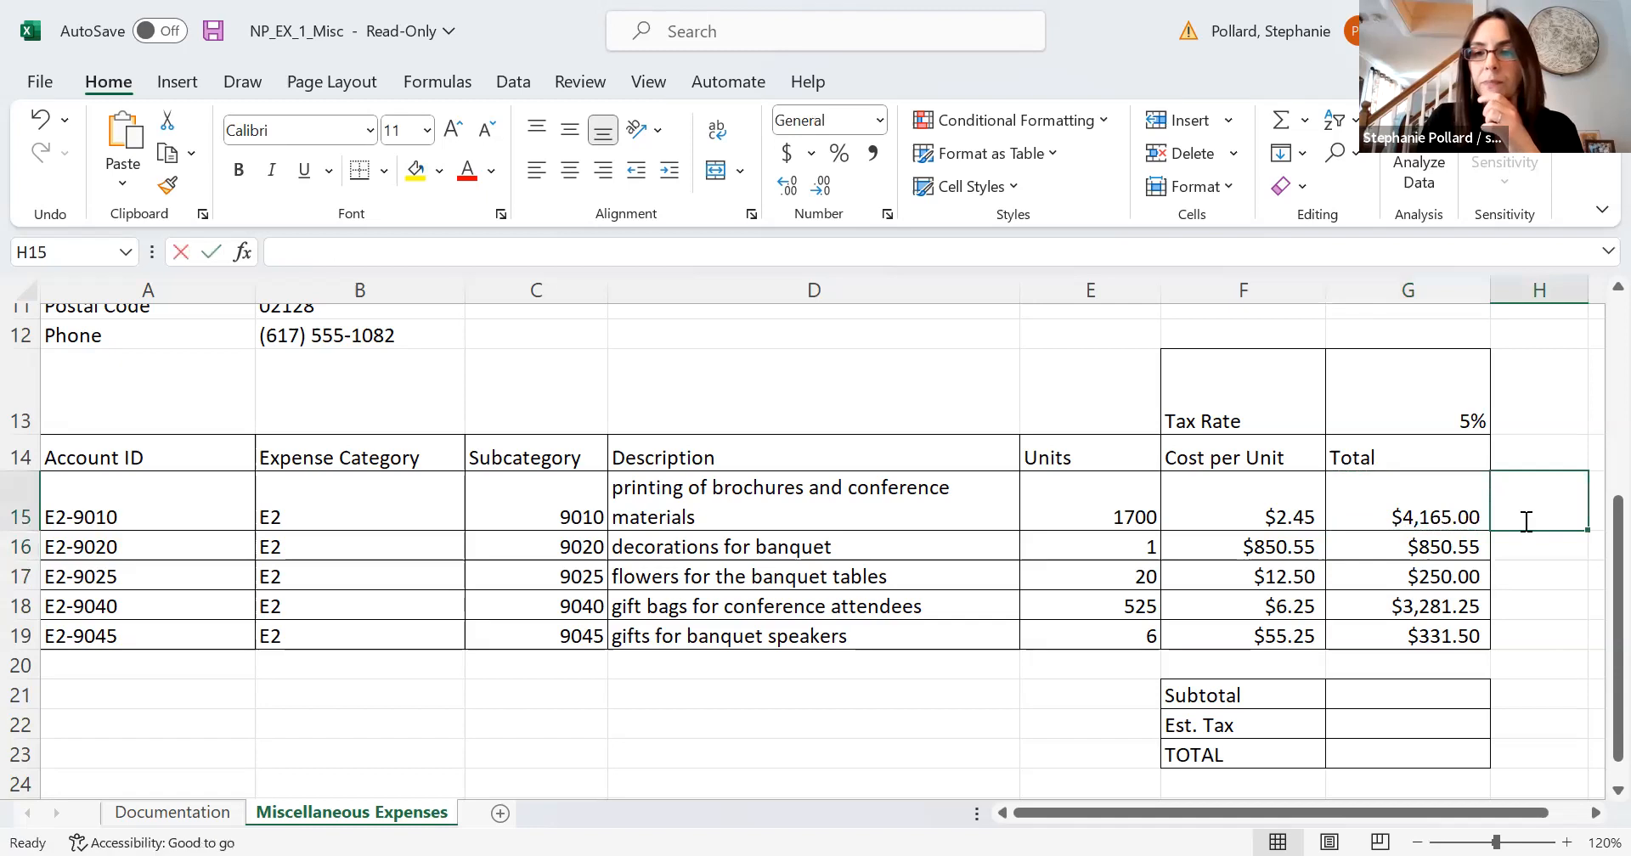
# Compare the Total formulas in cells G15, G16 and G17 to see how their cell references change by row.
pyautogui.click(1437, 512)
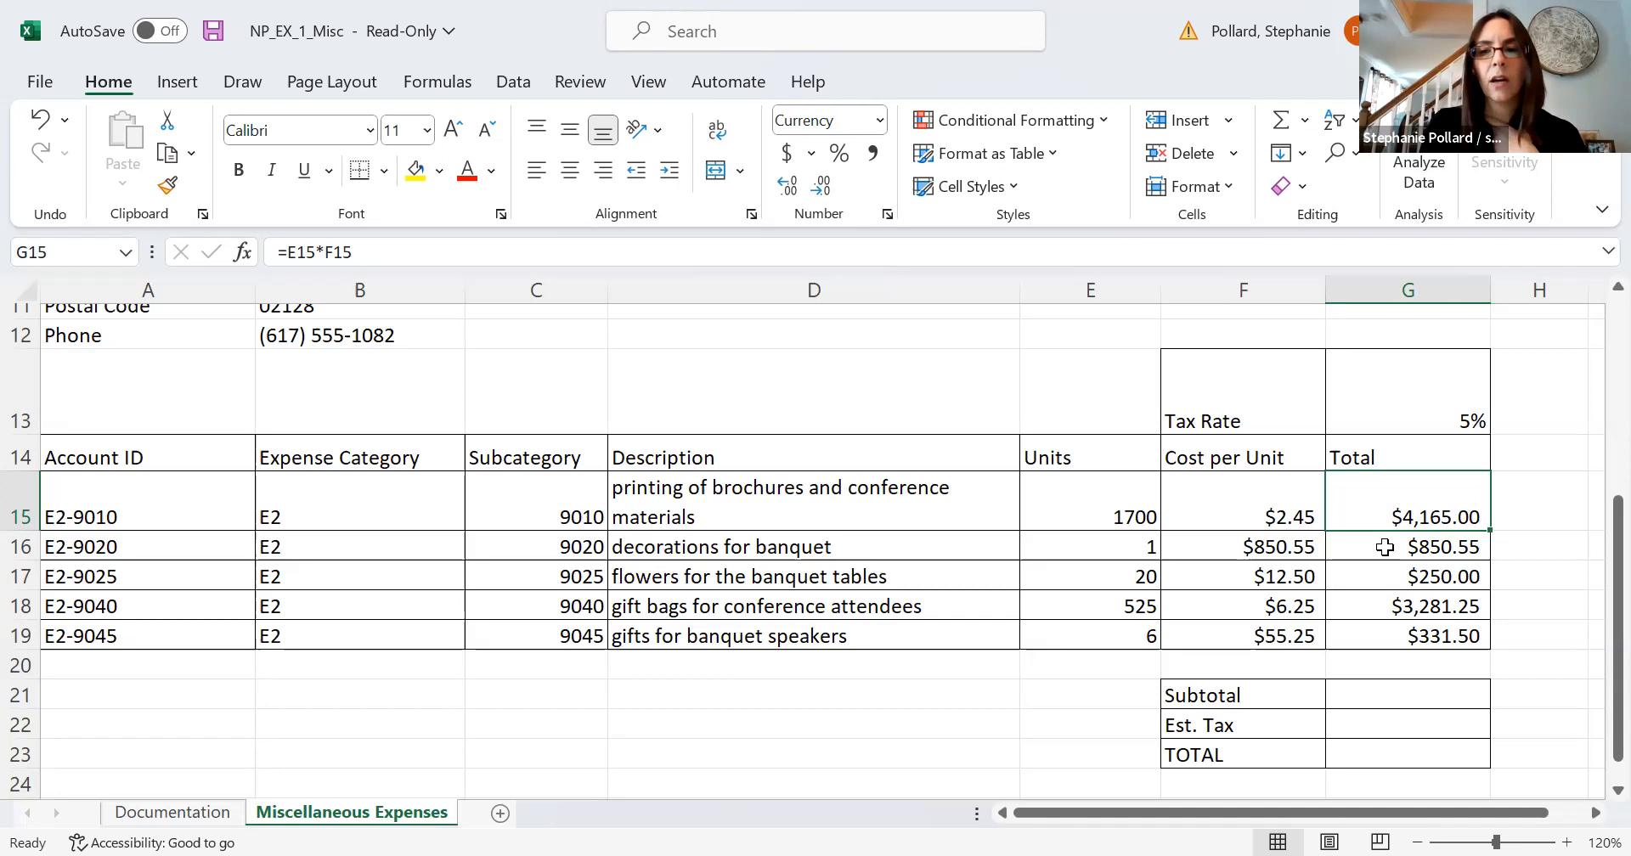
pyautogui.click(1383, 536)
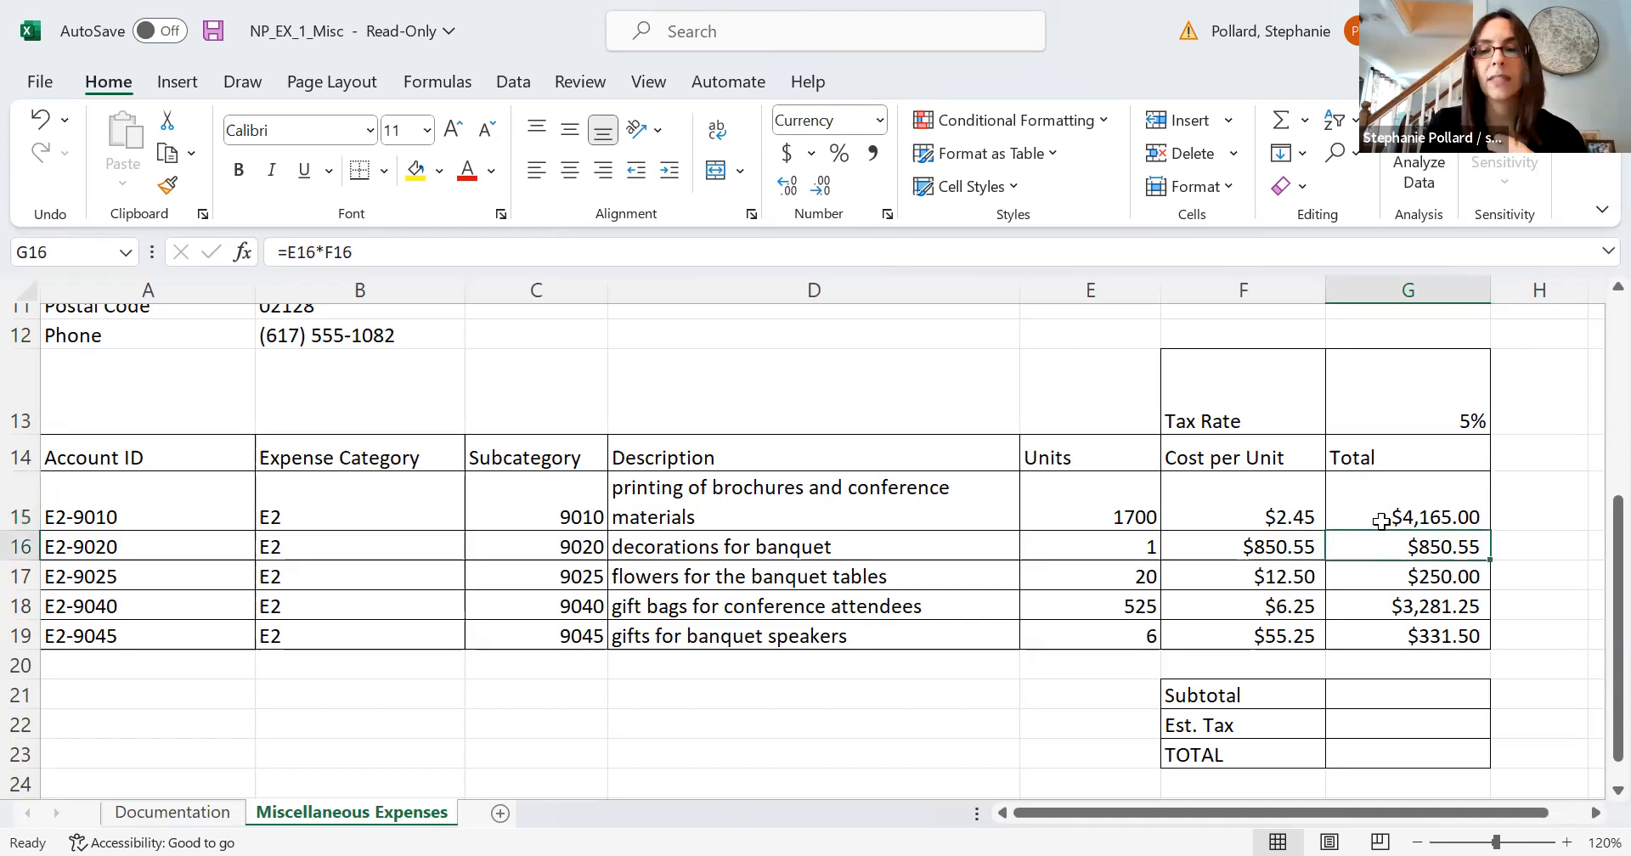
pyautogui.click(1381, 520)
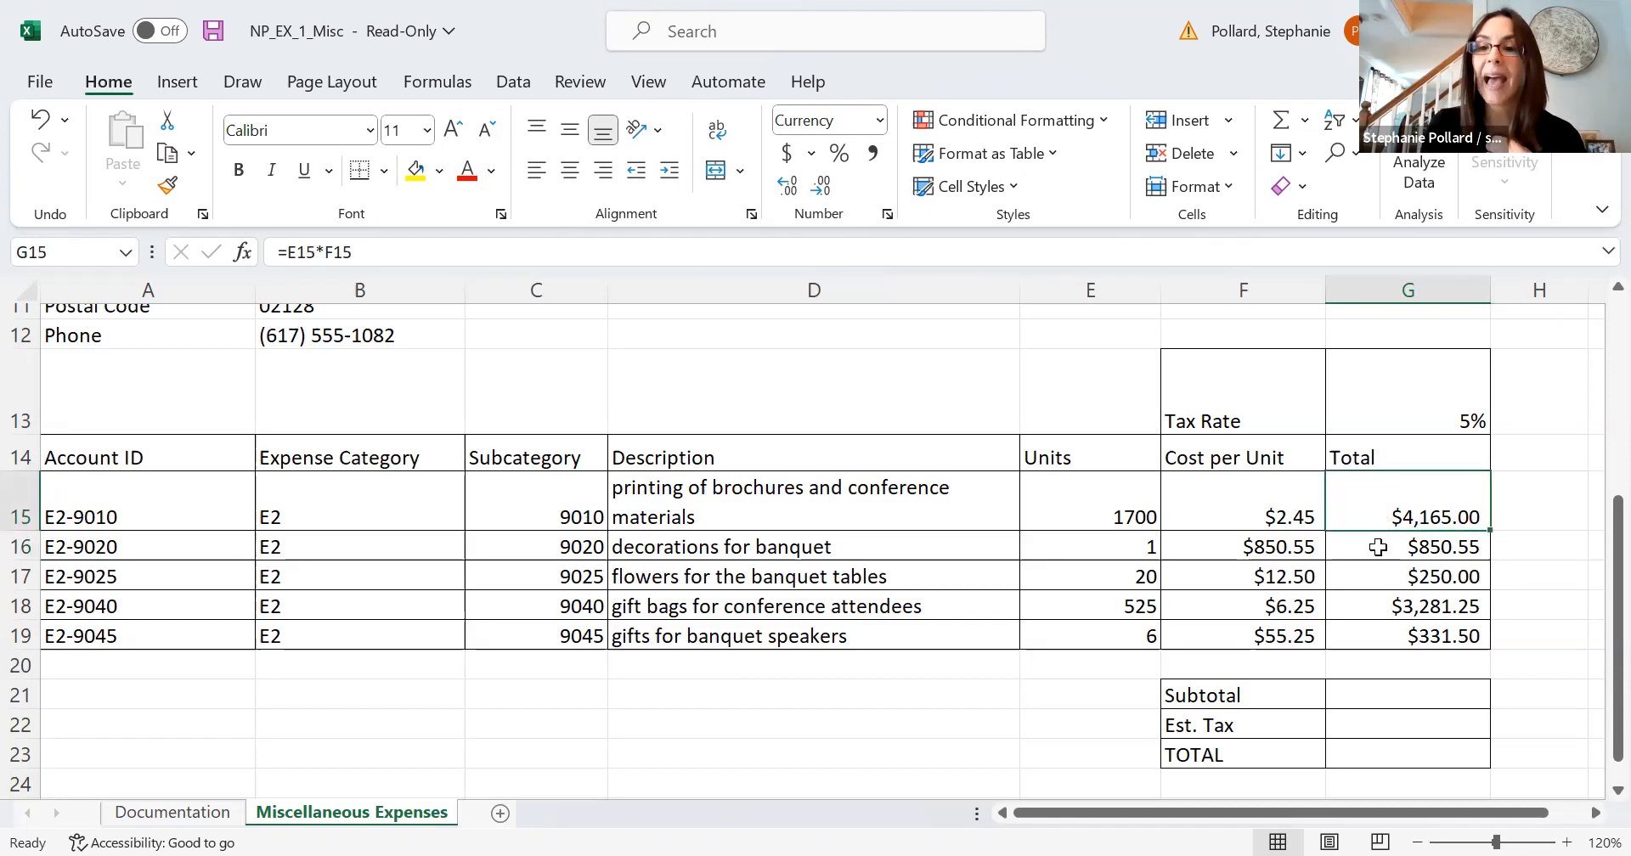
pyautogui.click(1377, 547)
pyautogui.click(1379, 509)
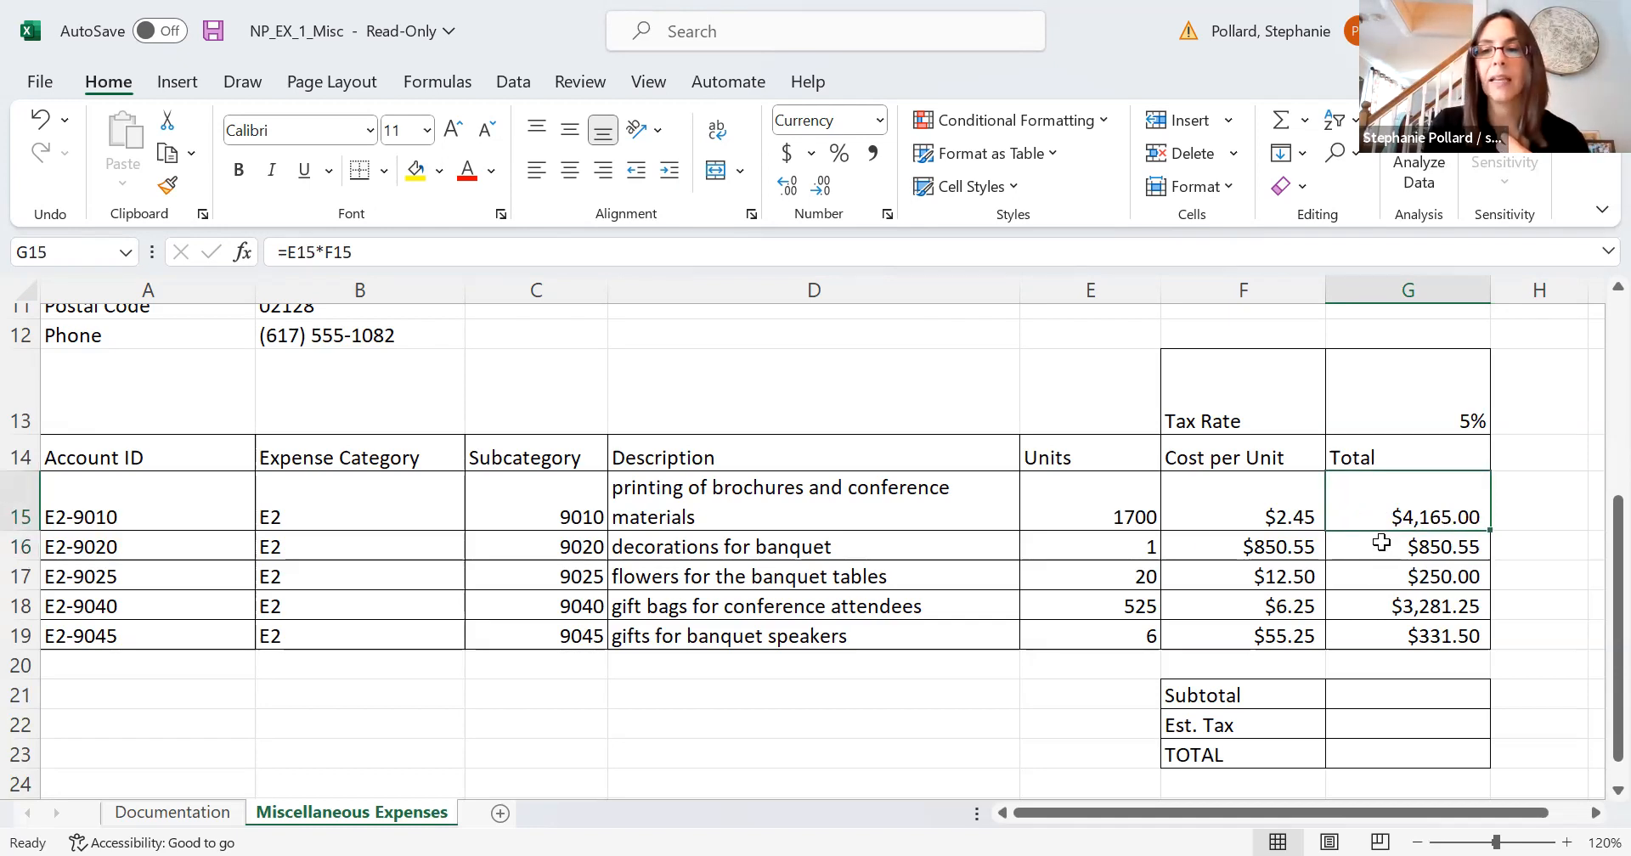
pyautogui.click(1381, 574)
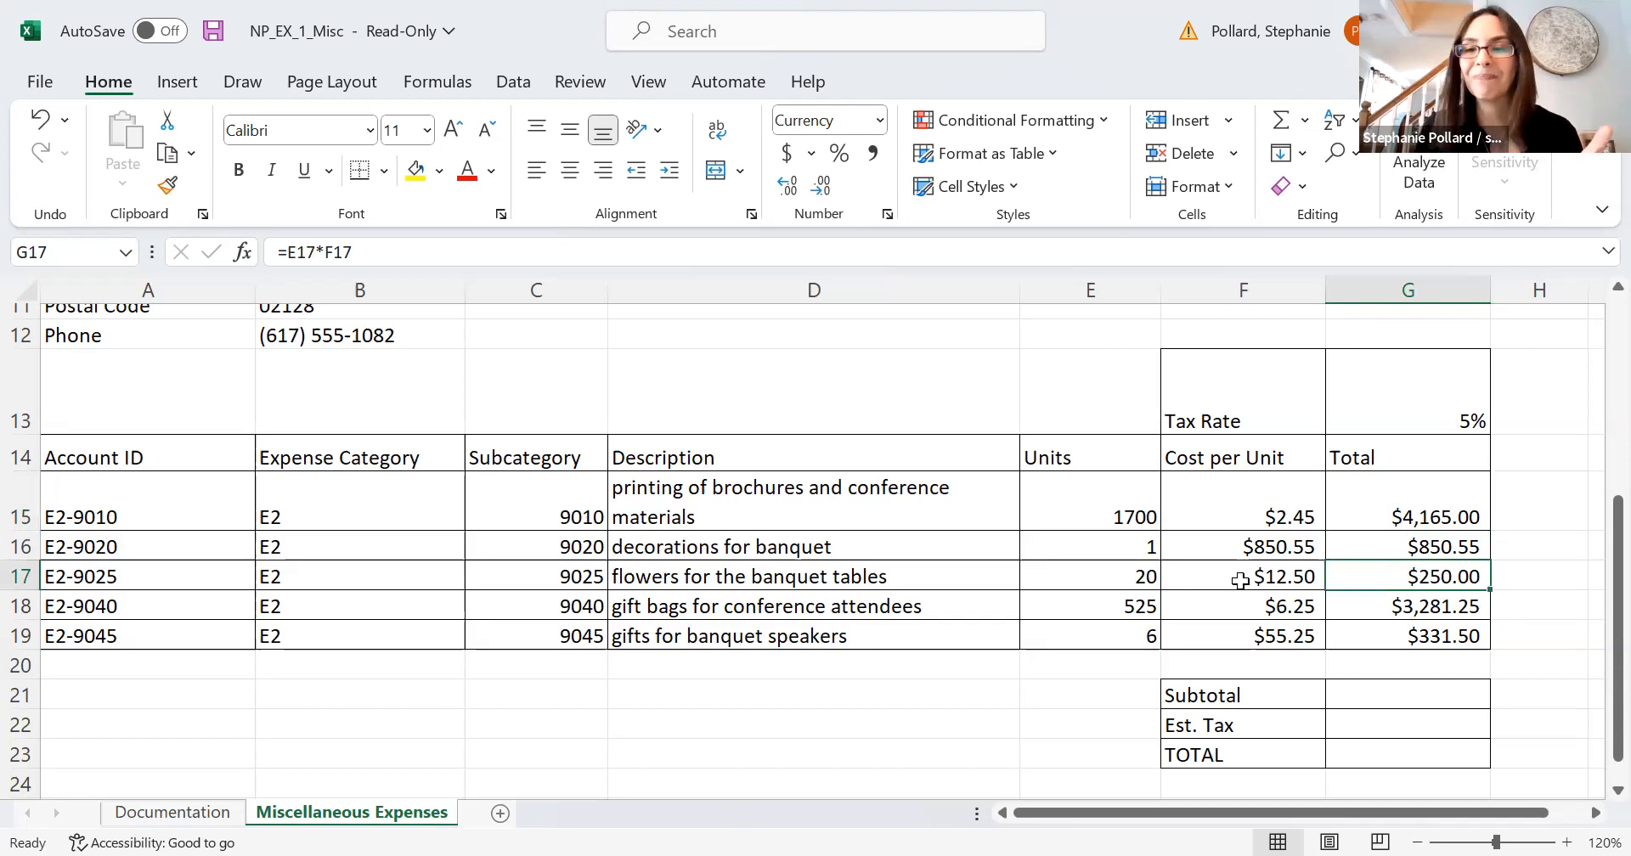
# Clear the Total formulas from cells G19, G18 and G17.
pyautogui.click(1352, 635)
pyautogui.doubleClick(1444, 639)
pyautogui.press('BackSpace')
pyautogui.press('Up')
pyautogui.press('BackSpace')
pyautogui.press('Up')
pyautogui.press('BackSpace')
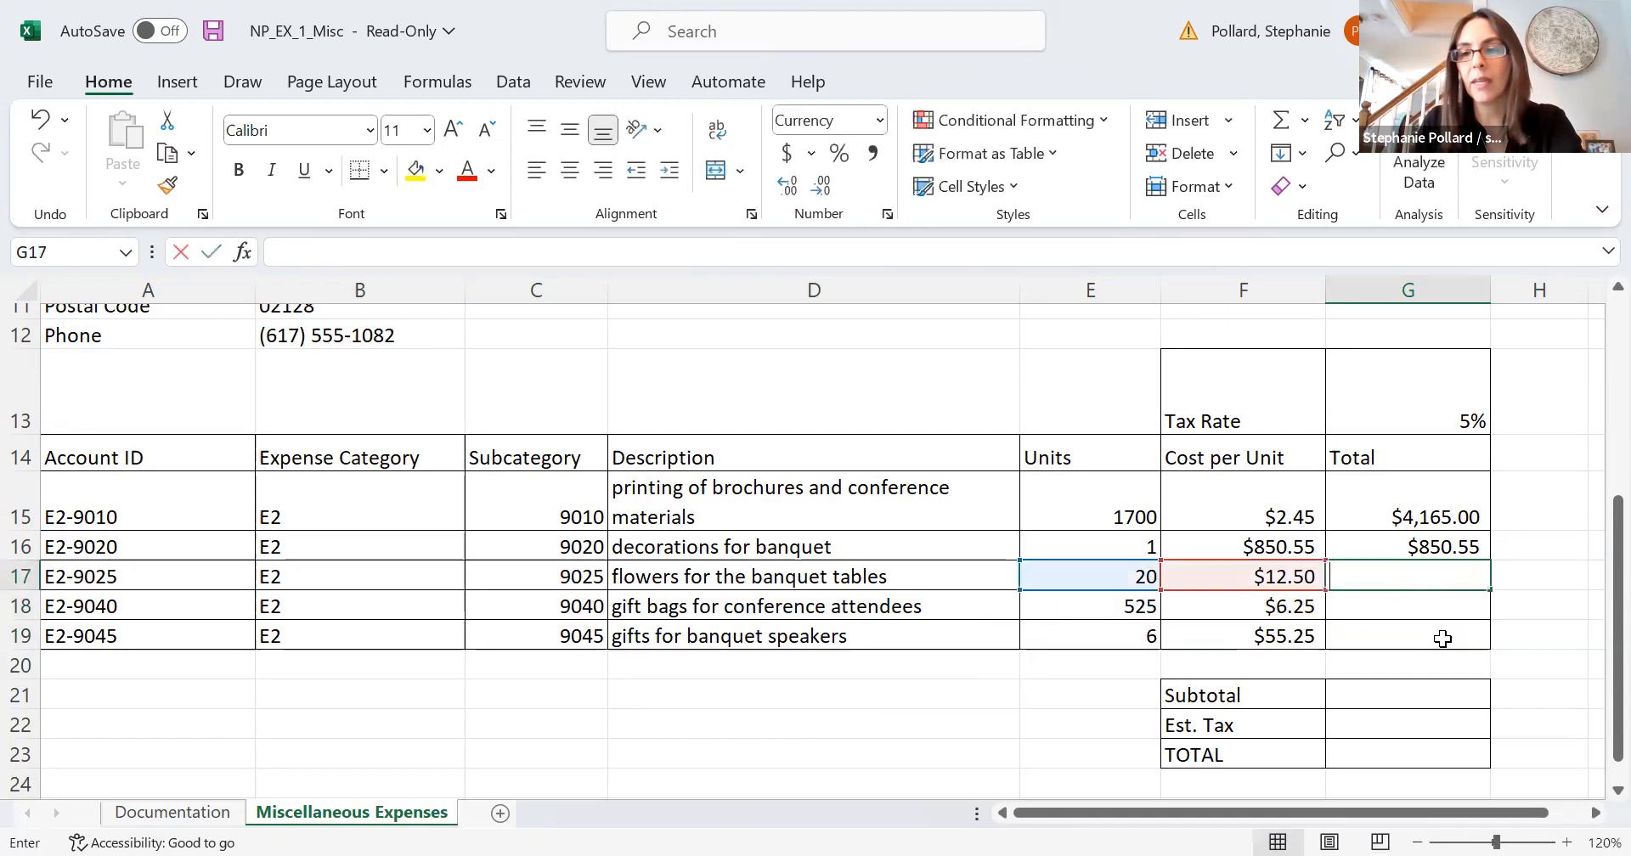
pyautogui.press('Up')
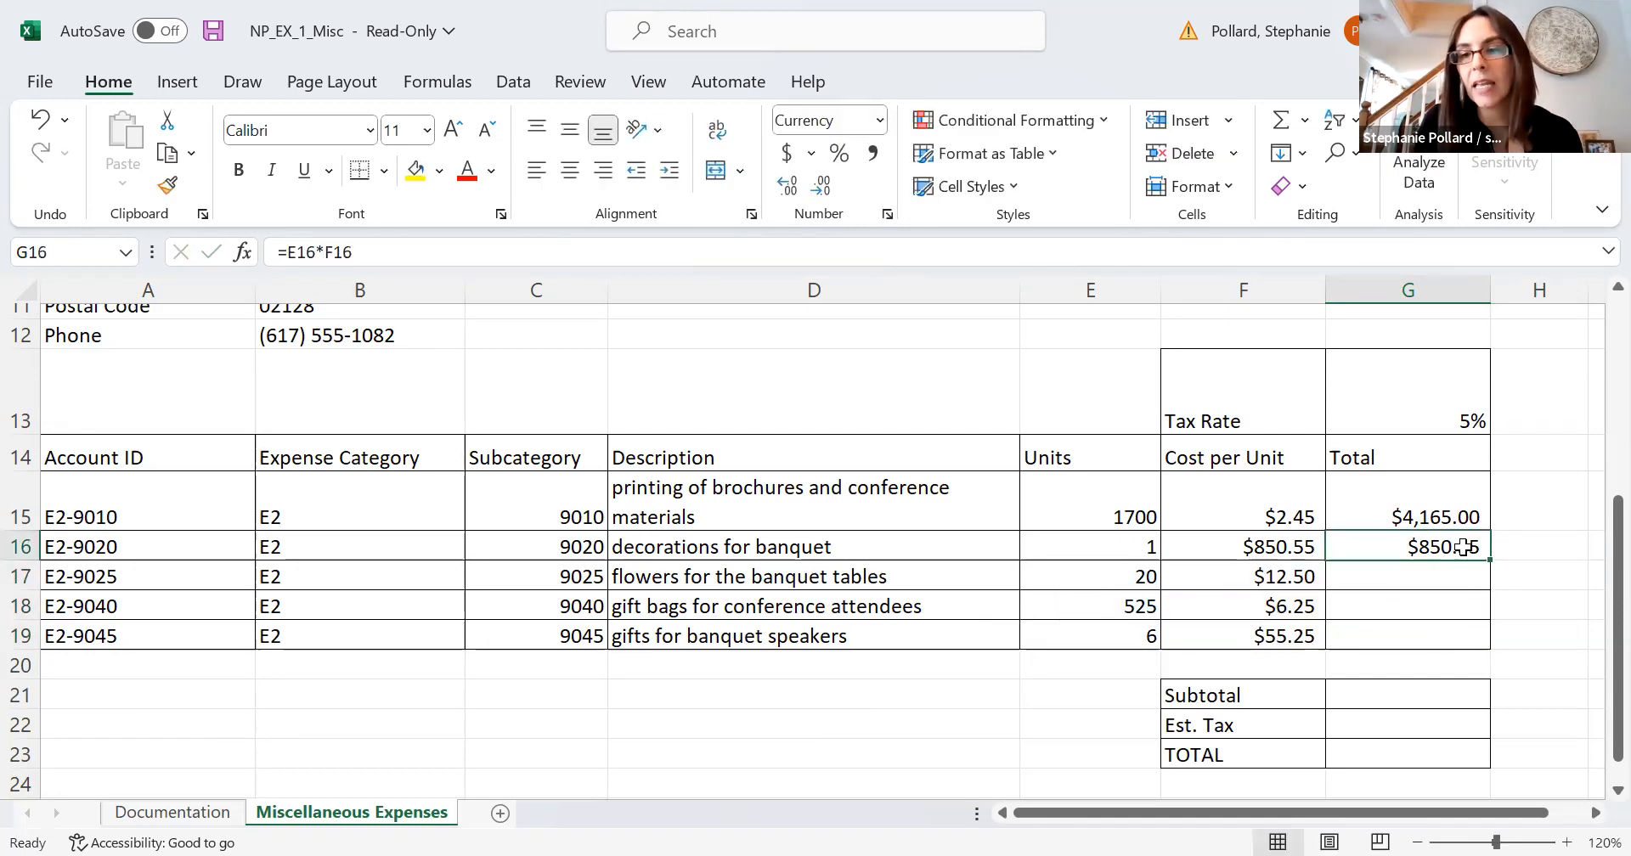
# Fill the decorations Total formula from G16 down through G19.
pyautogui.click(1452, 513)
pyautogui.click(1452, 548)
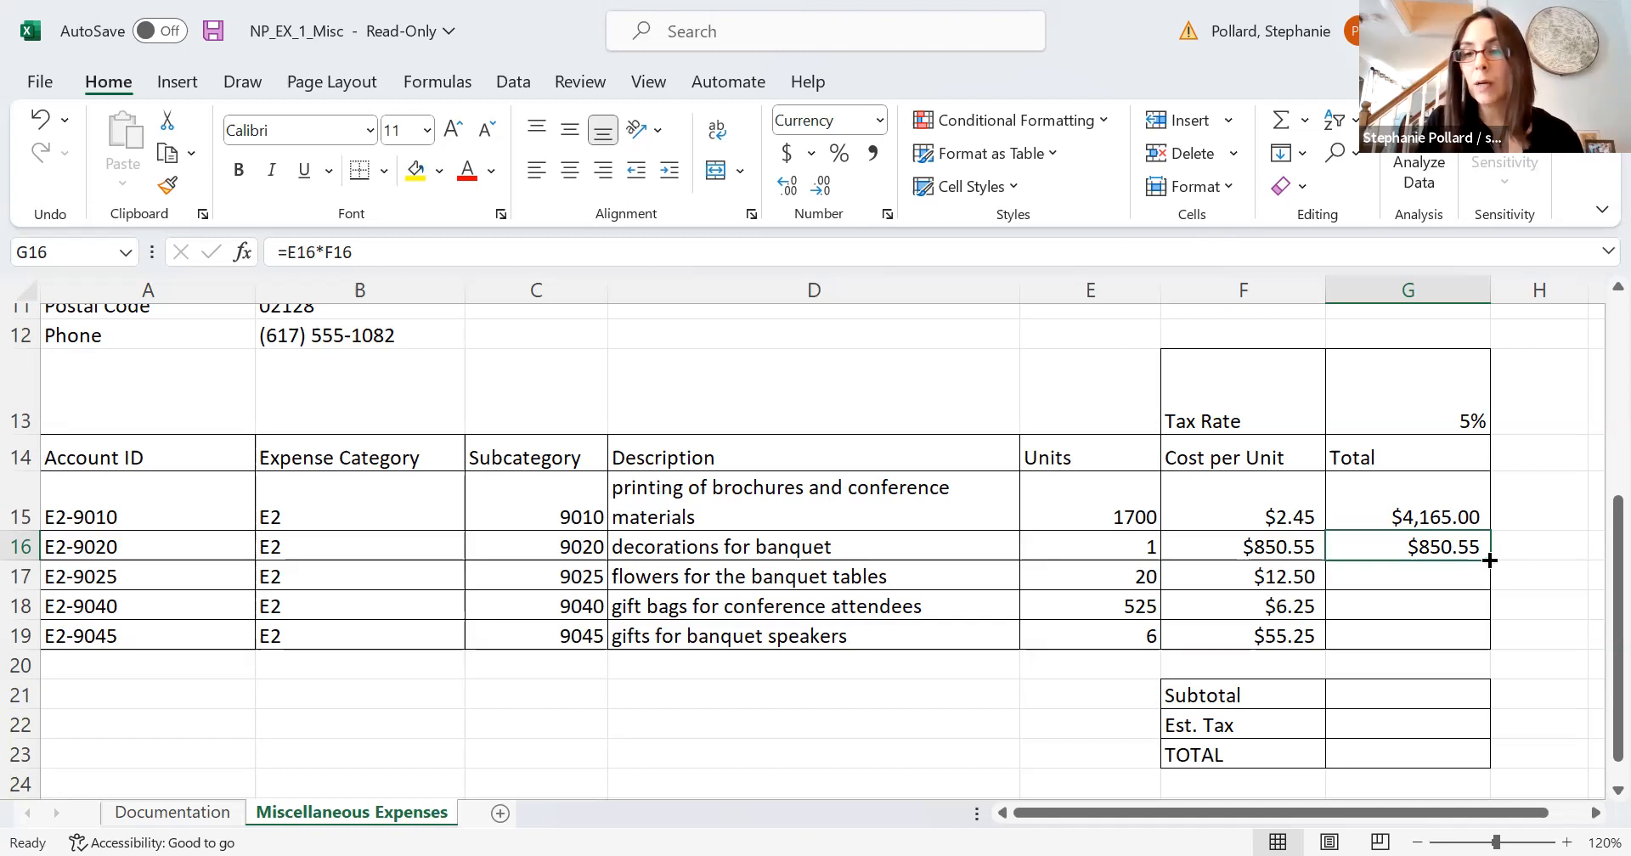
pyautogui.moveTo(1489, 560); pyautogui.dragTo(1479, 641)
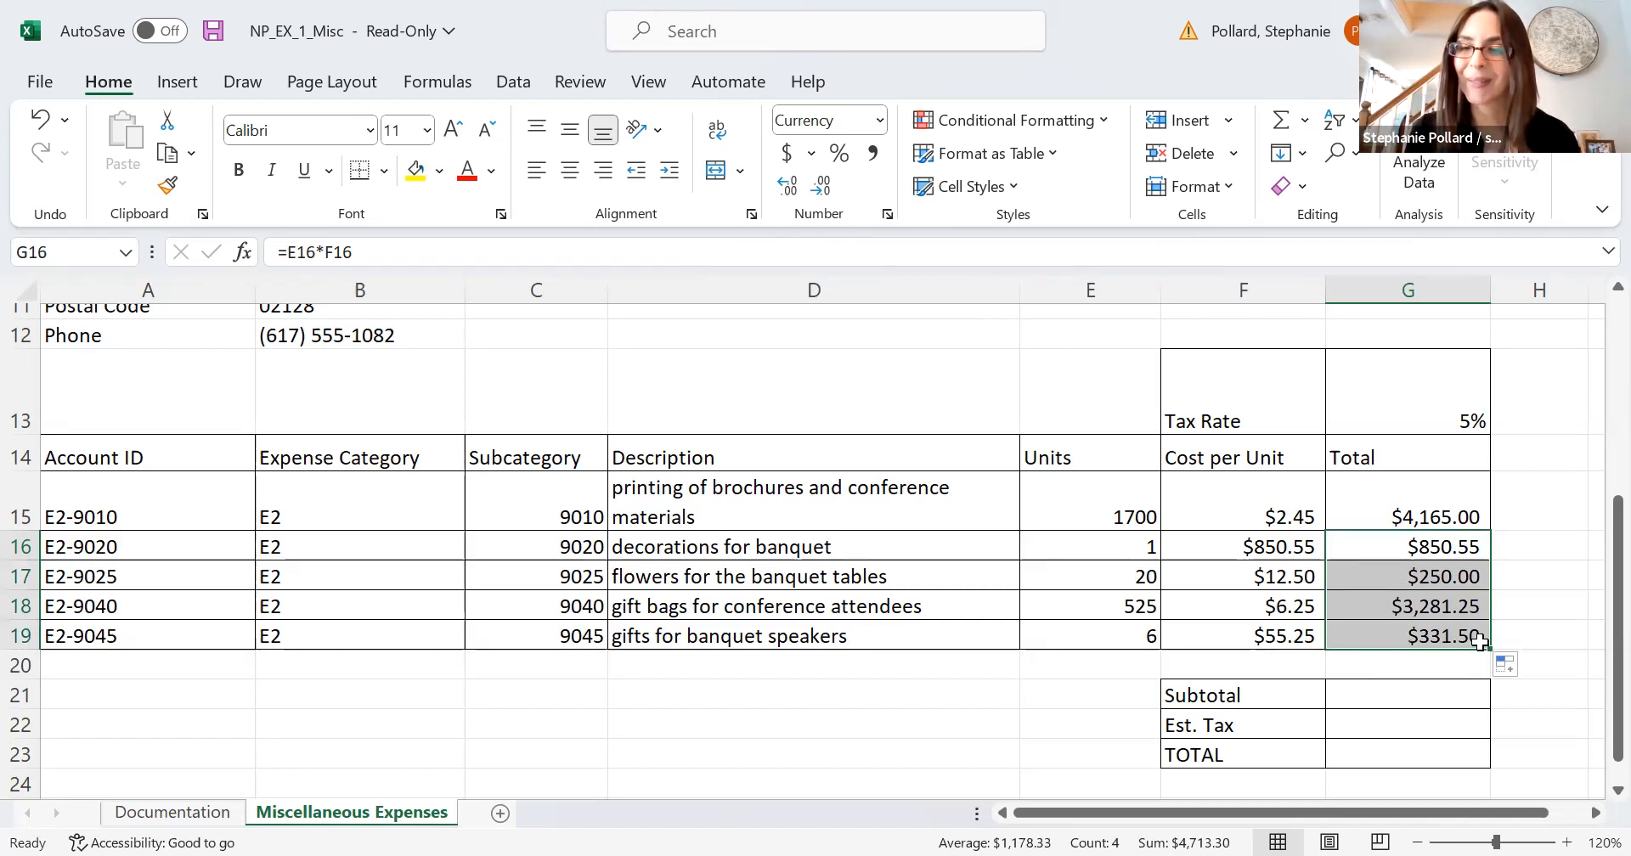
# Review the Total formulas in cells G16 through G19 and their row references.
pyautogui.click(1451, 577)
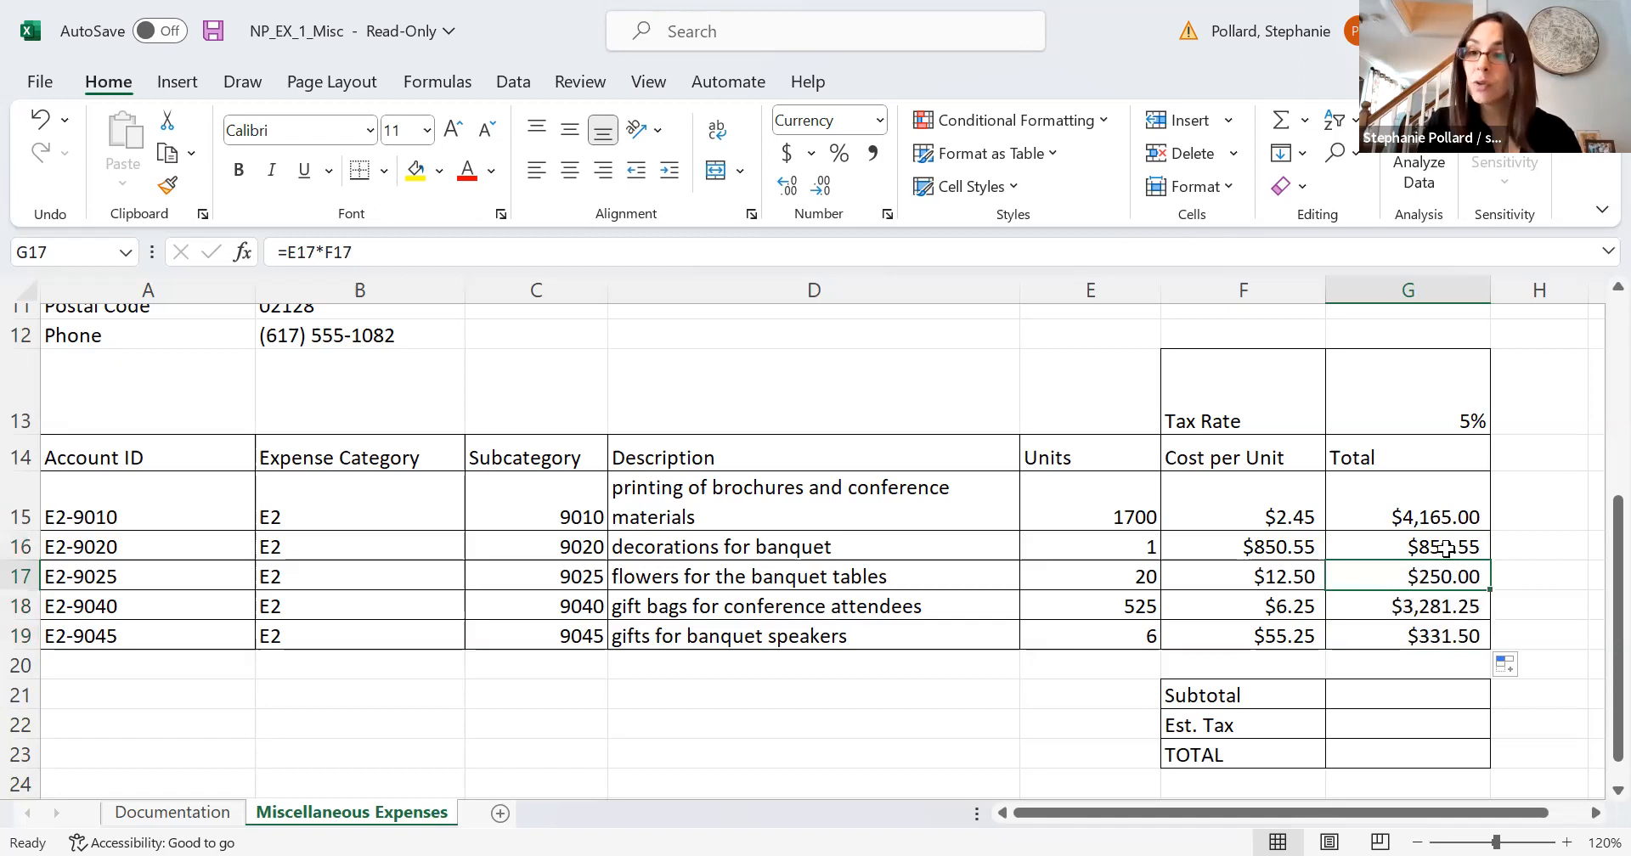
pyautogui.click(1445, 548)
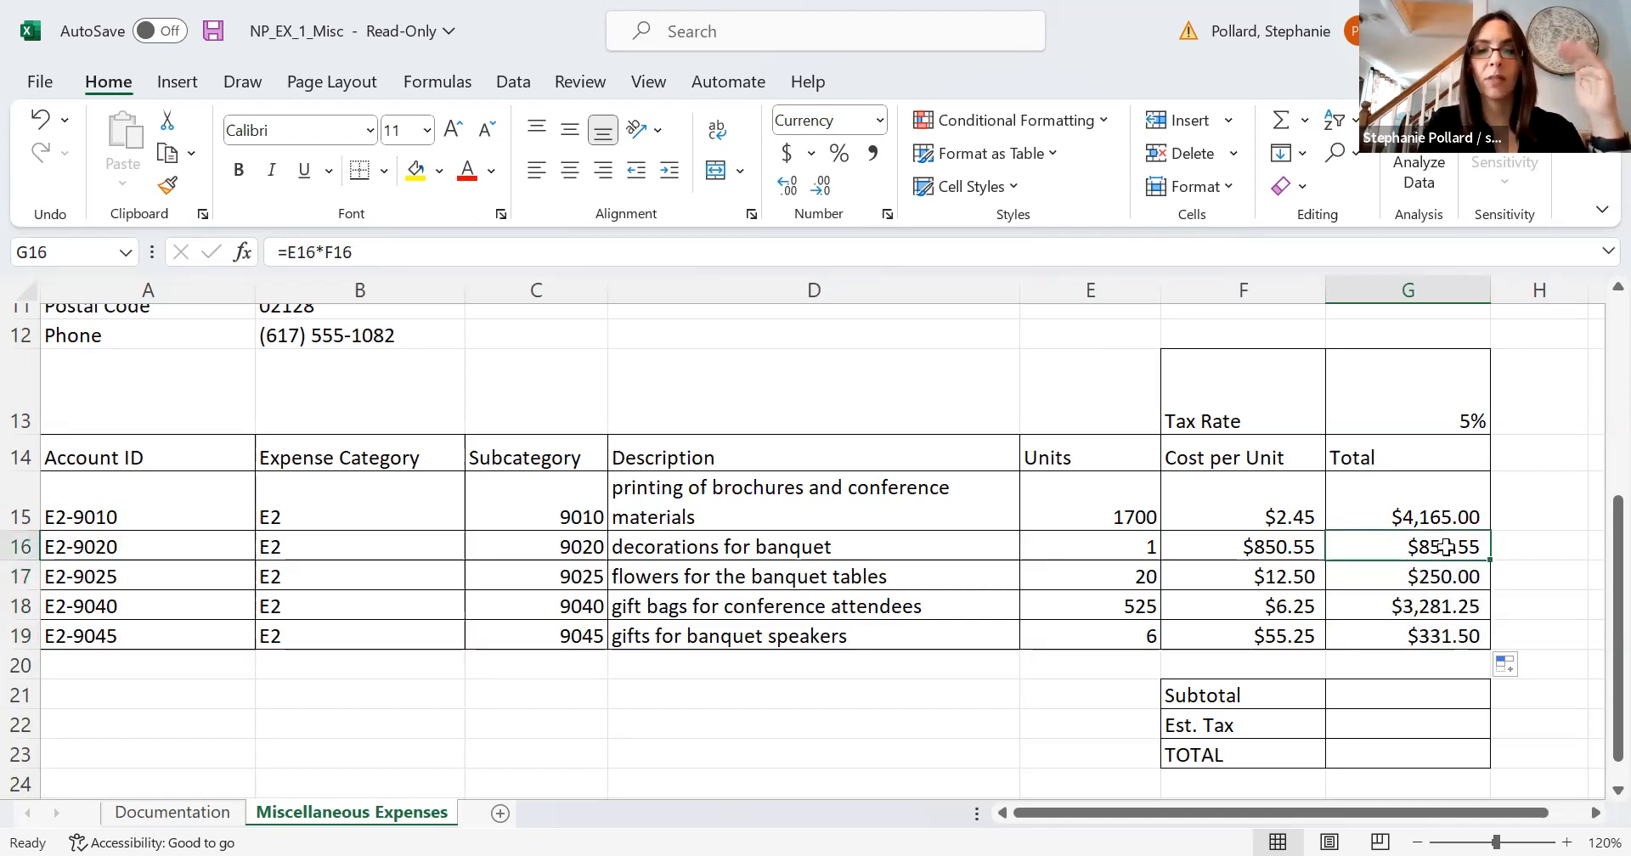
pyautogui.click(1442, 580)
pyautogui.click(1435, 608)
pyautogui.click(1435, 635)
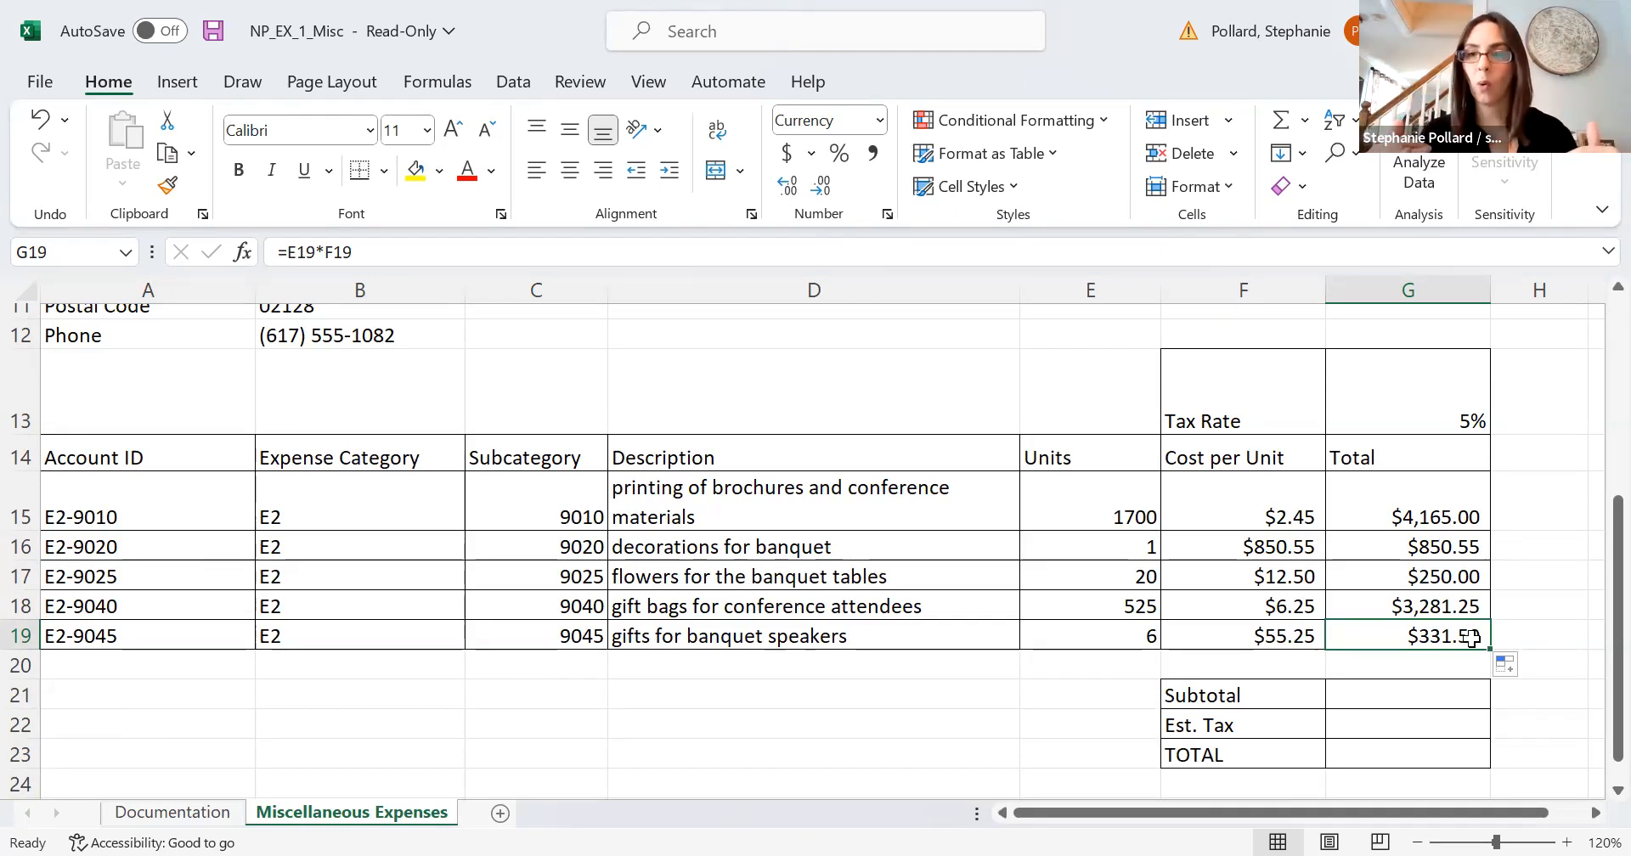
# Repeat the fill of the G16 formula down through G19 and check the formula in G17.
pyautogui.click(1476, 548)
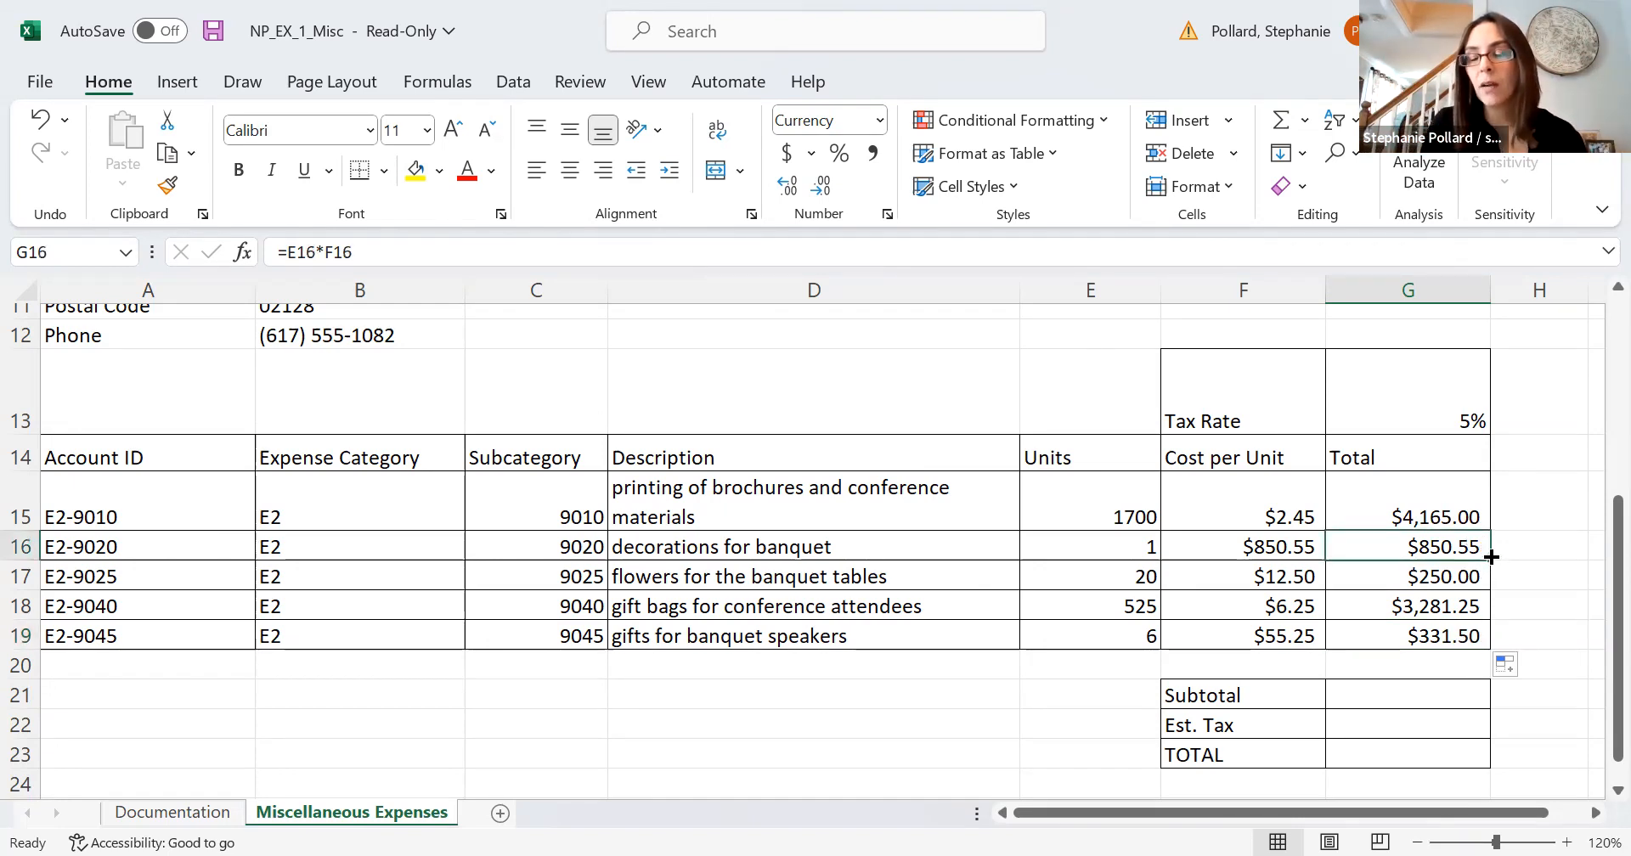
pyautogui.moveTo(1490, 556); pyautogui.dragTo(1473, 640)
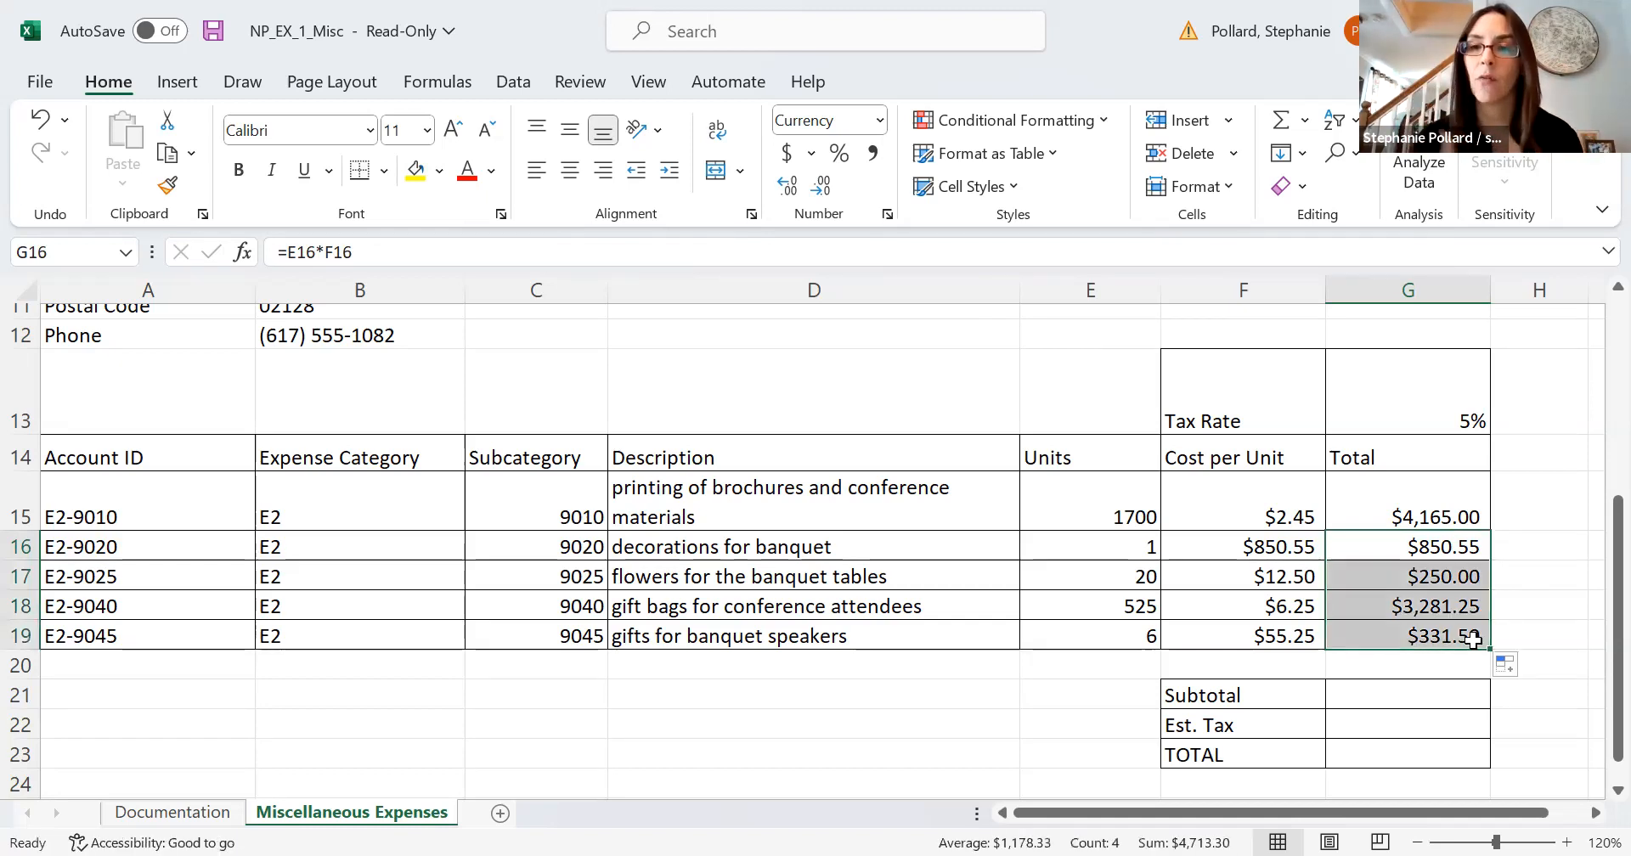
pyautogui.click(1448, 576)
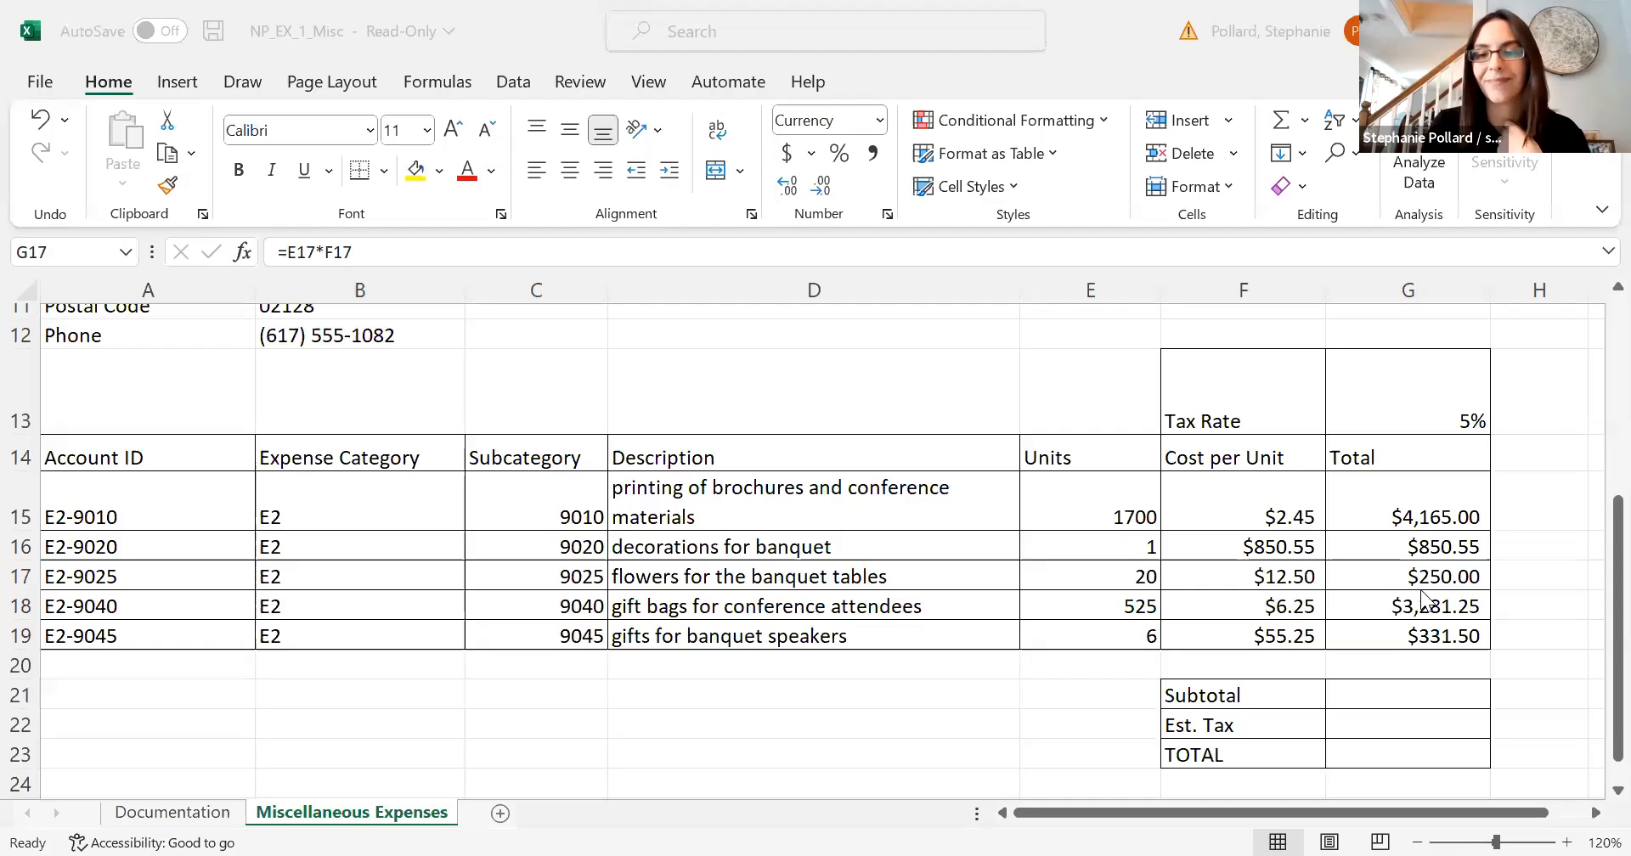
# Calculate the Subtotal in cell G21 by adding each total with the formula =G15+G16+G17+G18+G19.
pyautogui.click(1433, 692)
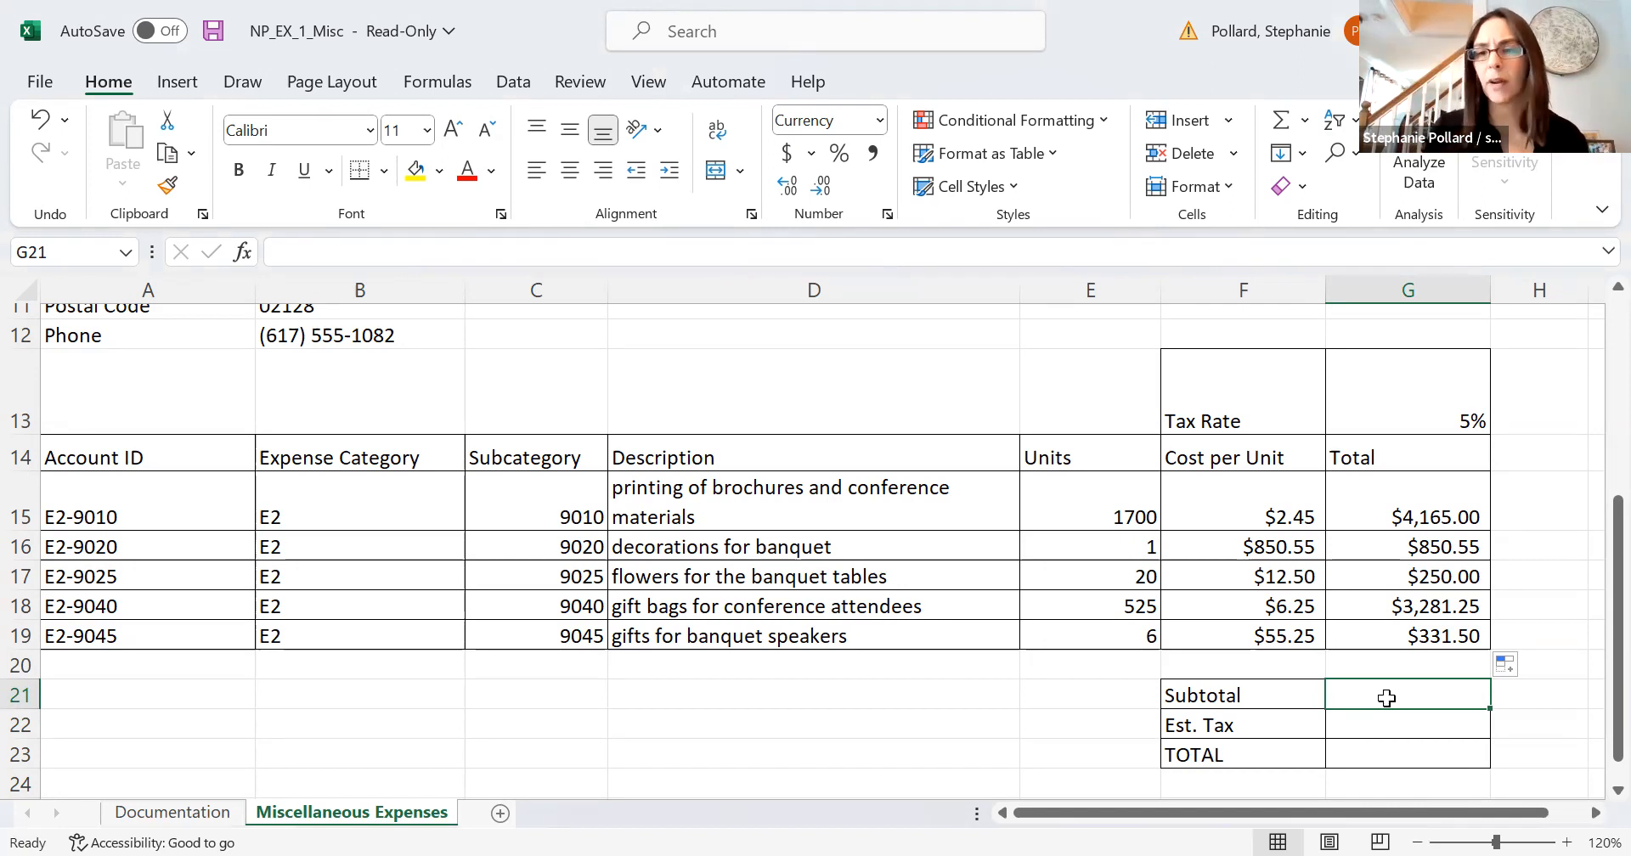
pyautogui.write('=')
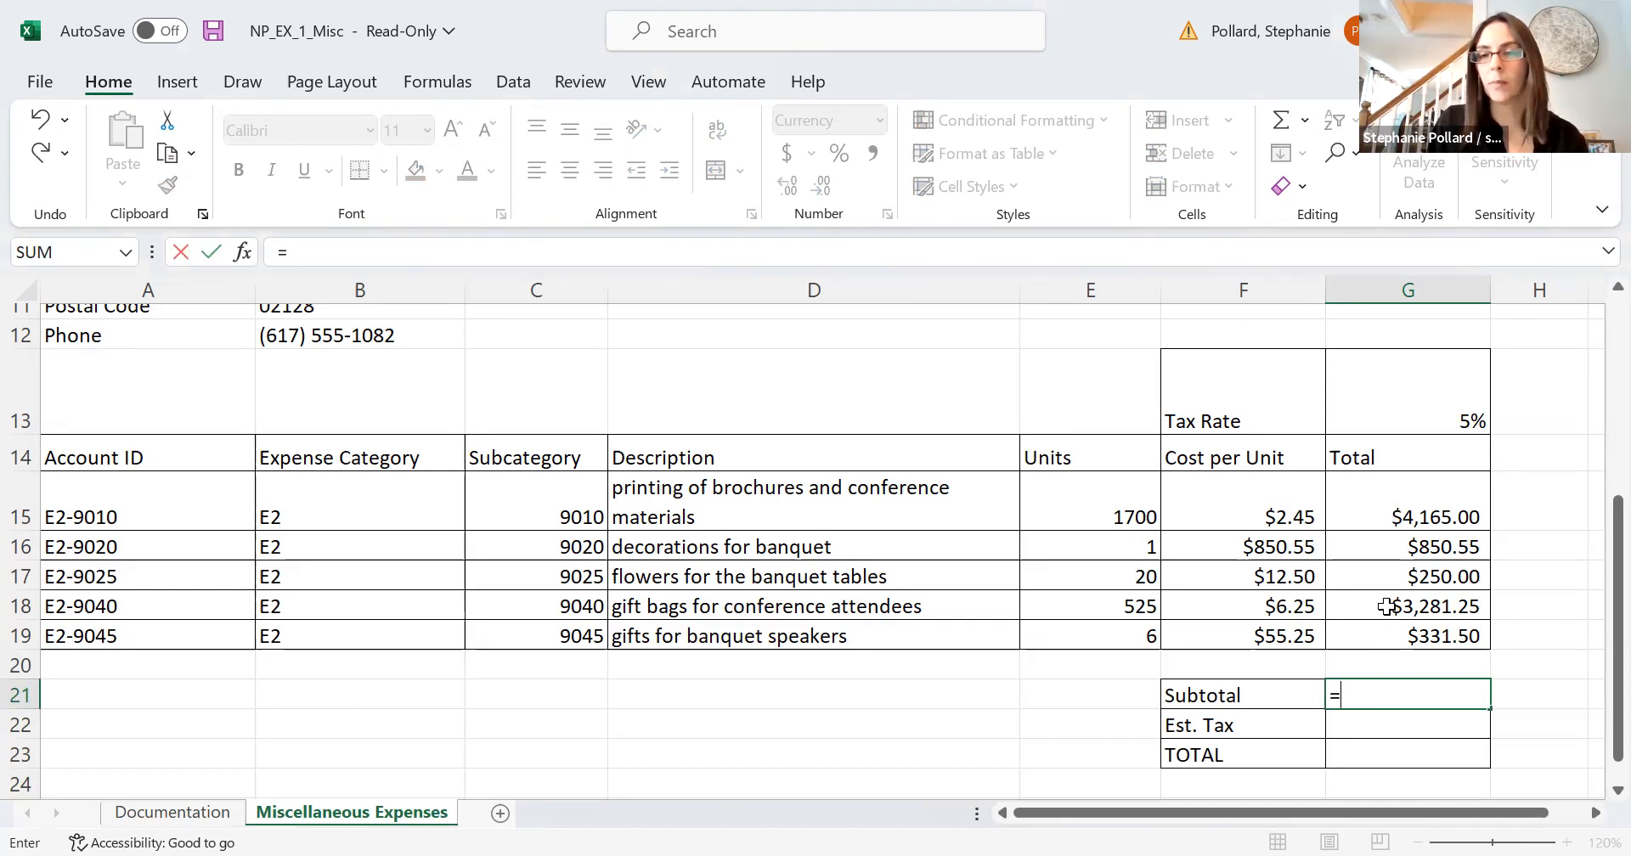
pyautogui.click(1388, 508)
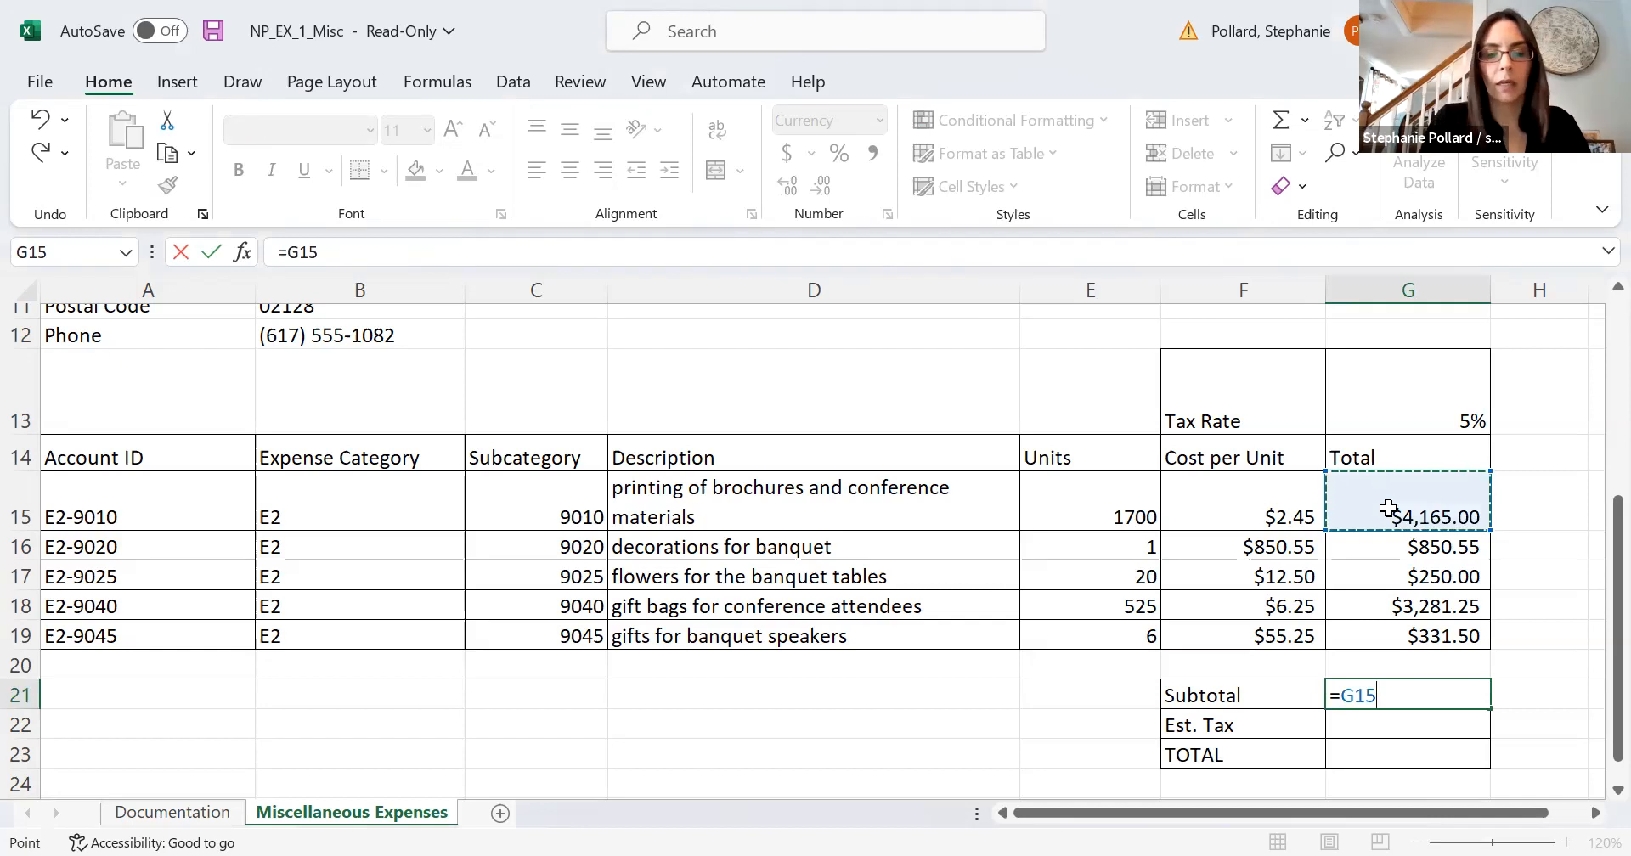
pyautogui.write('+')
pyautogui.click(1379, 550)
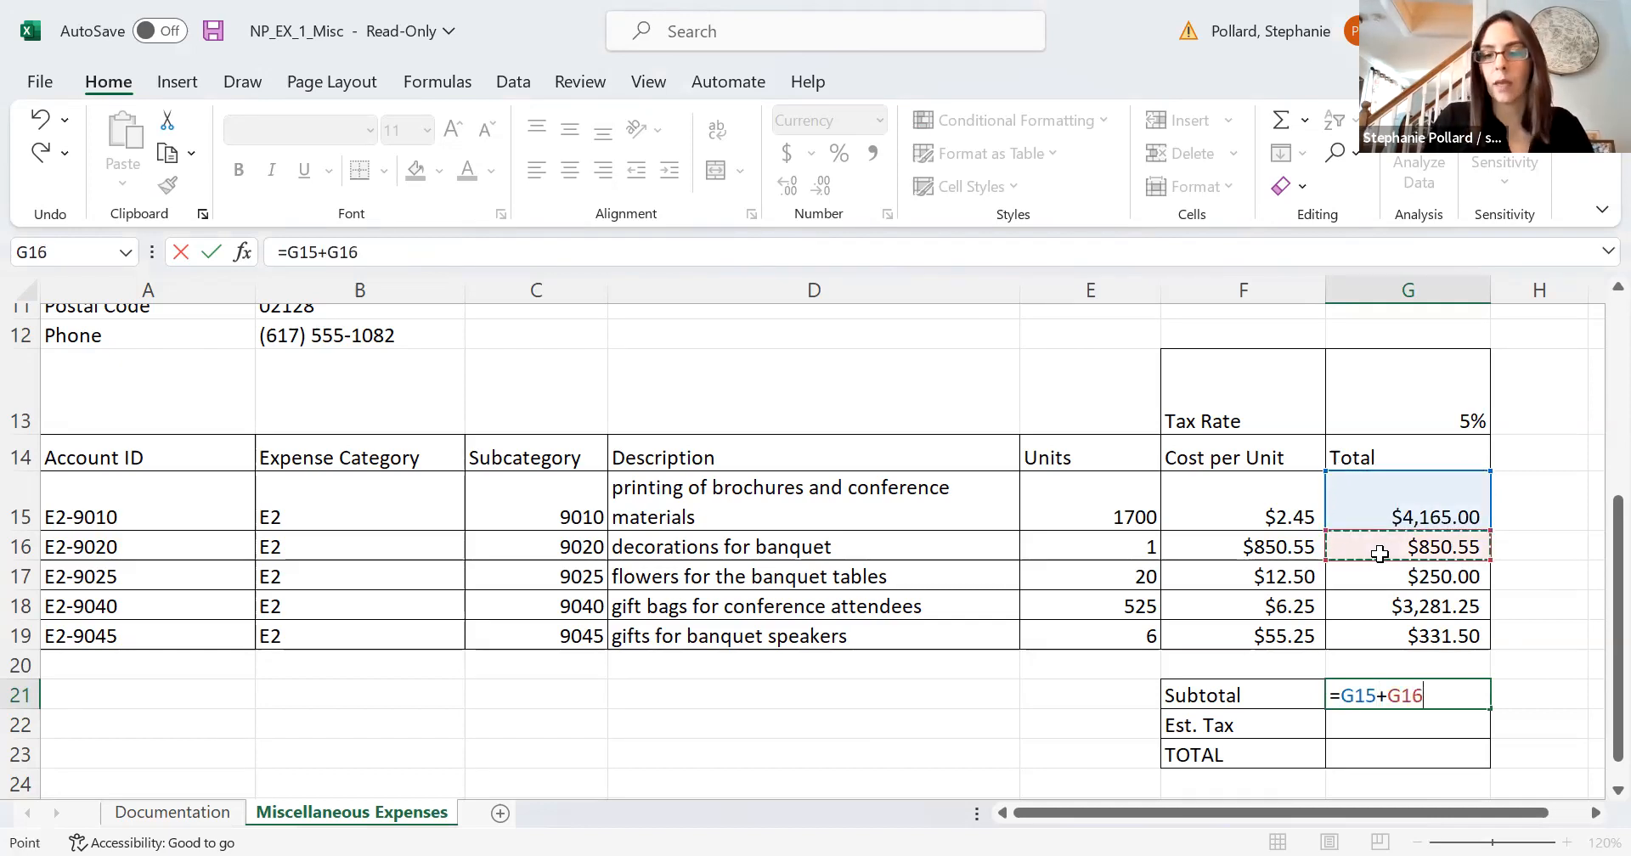
pyautogui.write('+')
pyautogui.click(1378, 574)
pyautogui.write('+')
pyautogui.click(1371, 608)
pyautogui.write('+')
pyautogui.click(1373, 643)
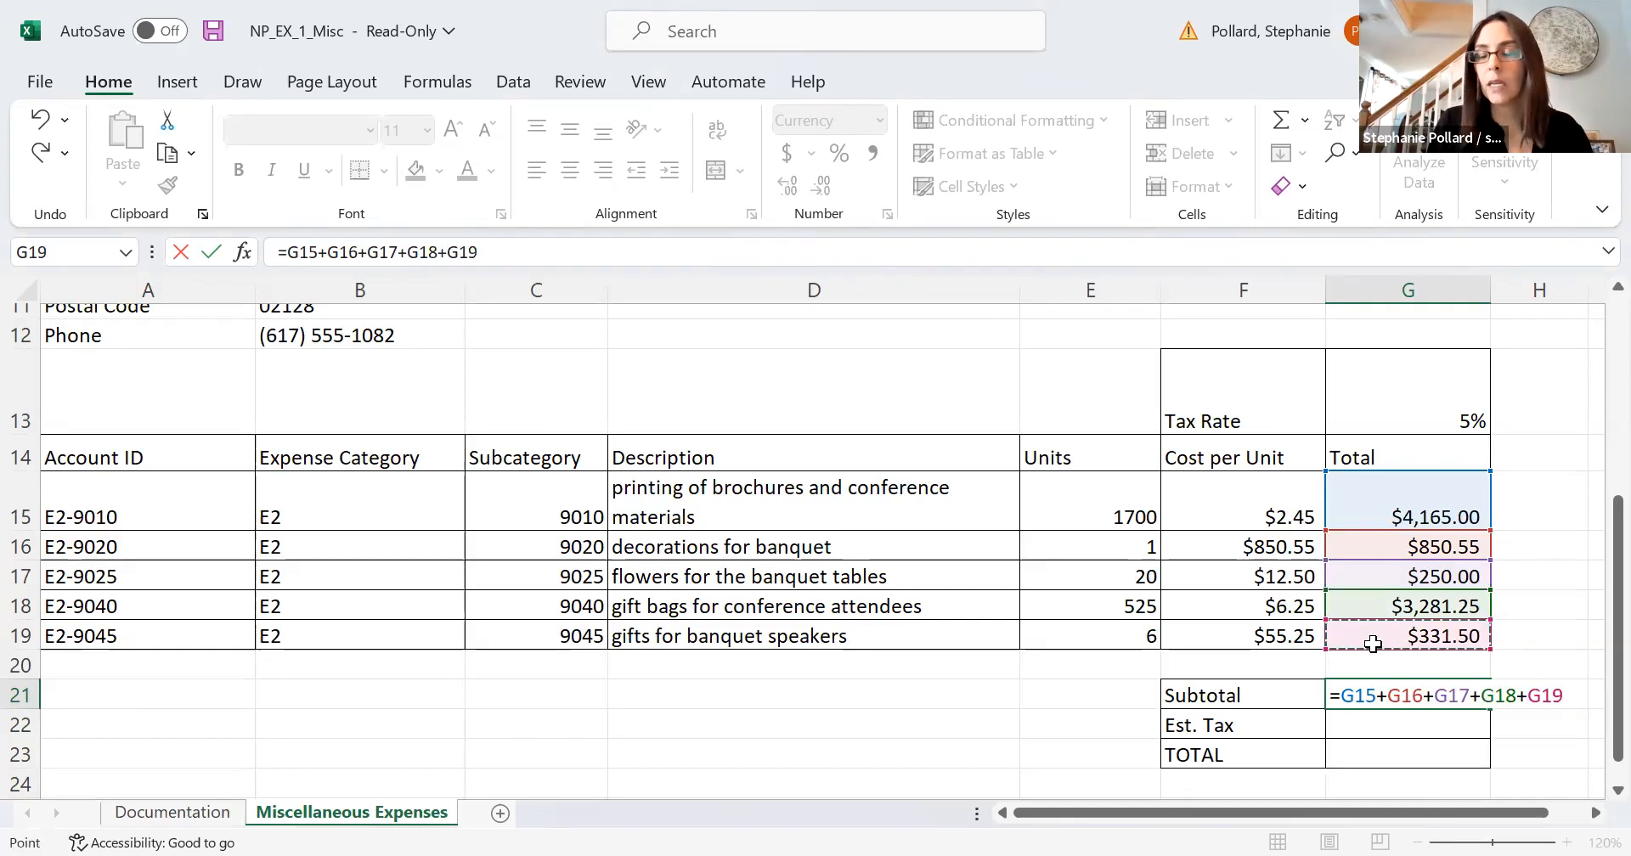
pyautogui.press('Return')
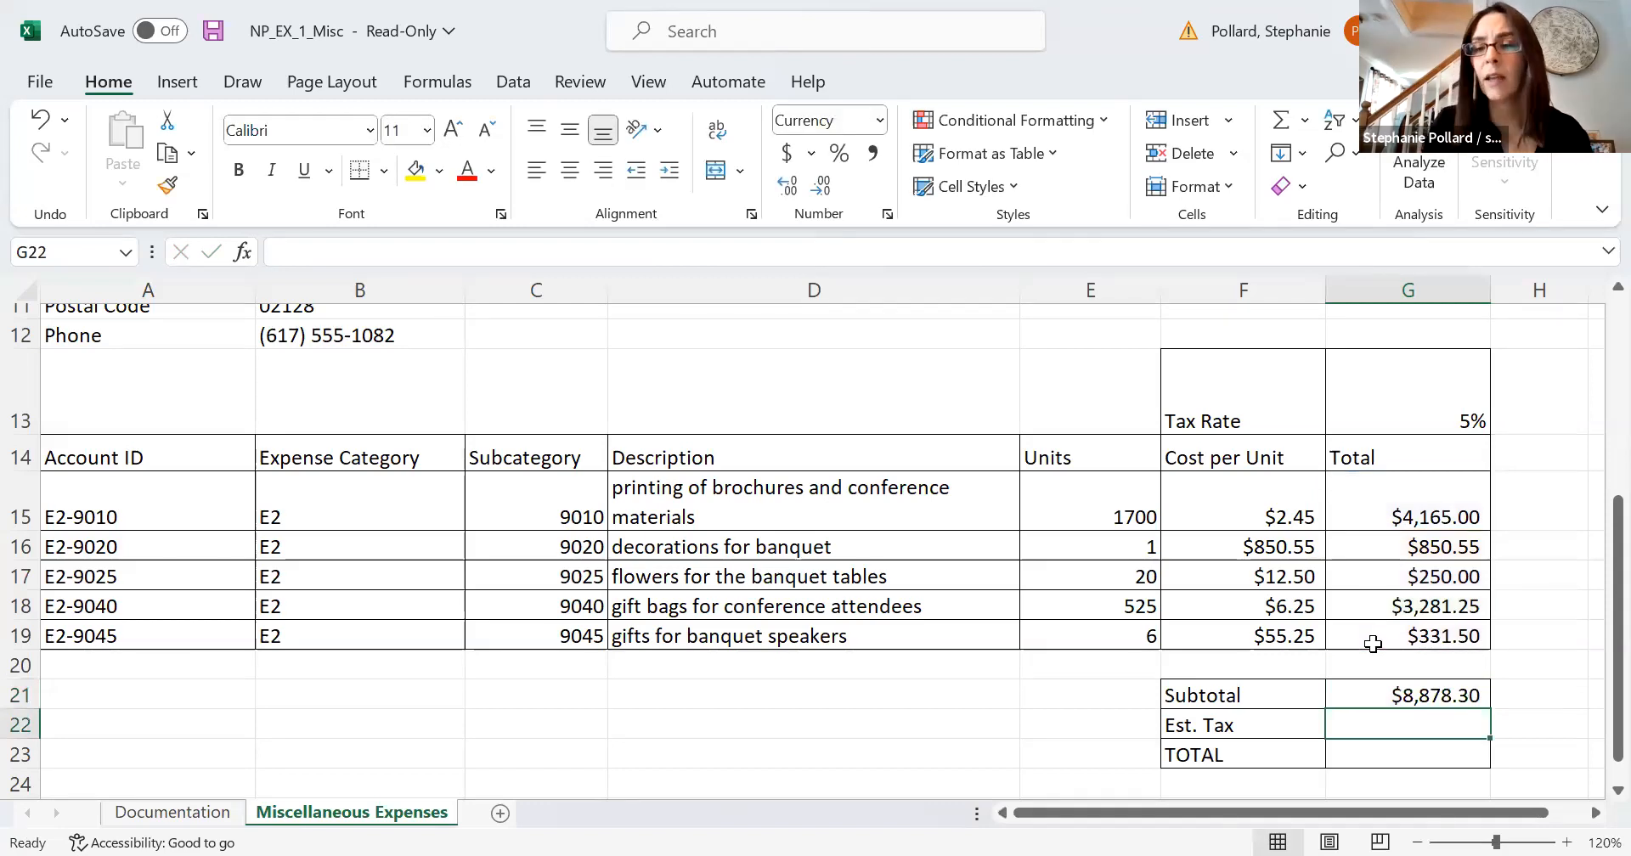
# Start a replacement formula in the Subtotal cell G21 and look through the Financial, More Functions and AutoSum function lists.
pyautogui.click(1376, 696)
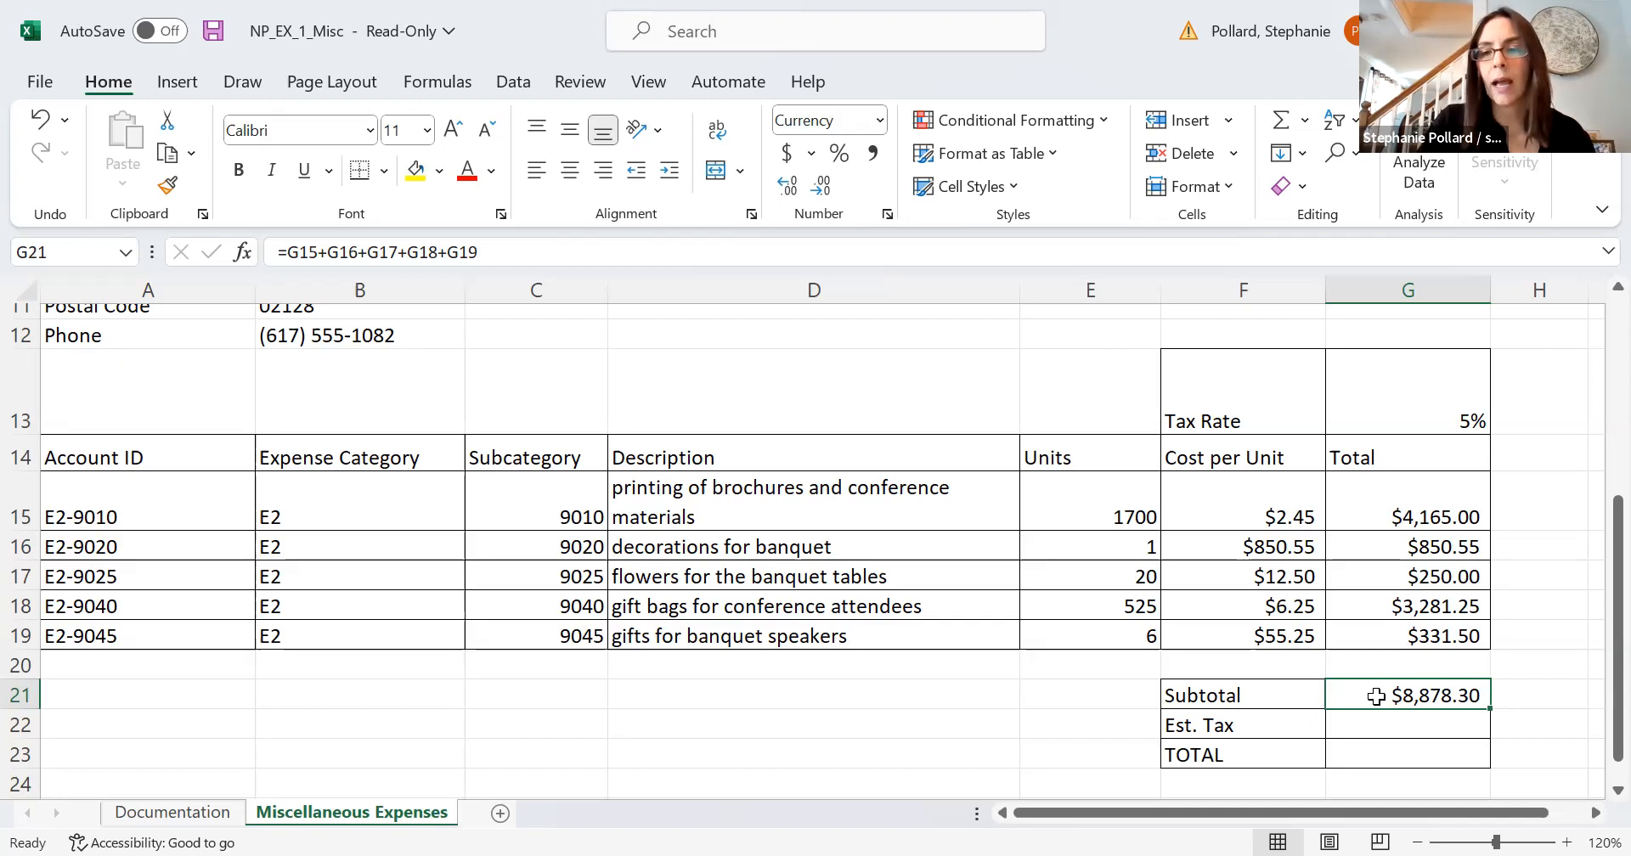
pyautogui.write('=')
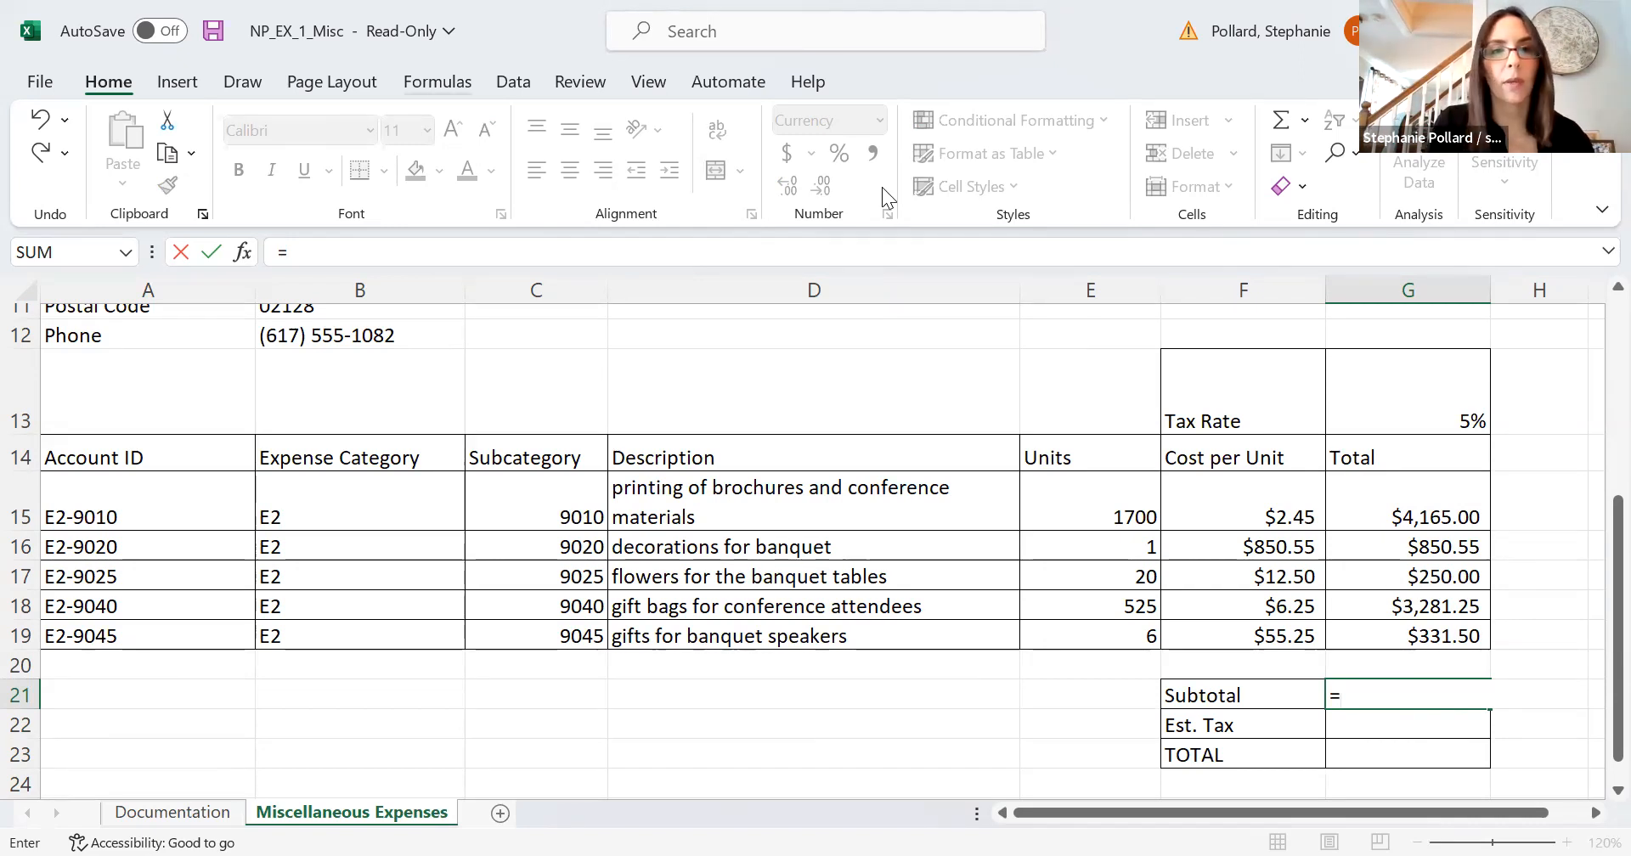
pyautogui.click(438, 83)
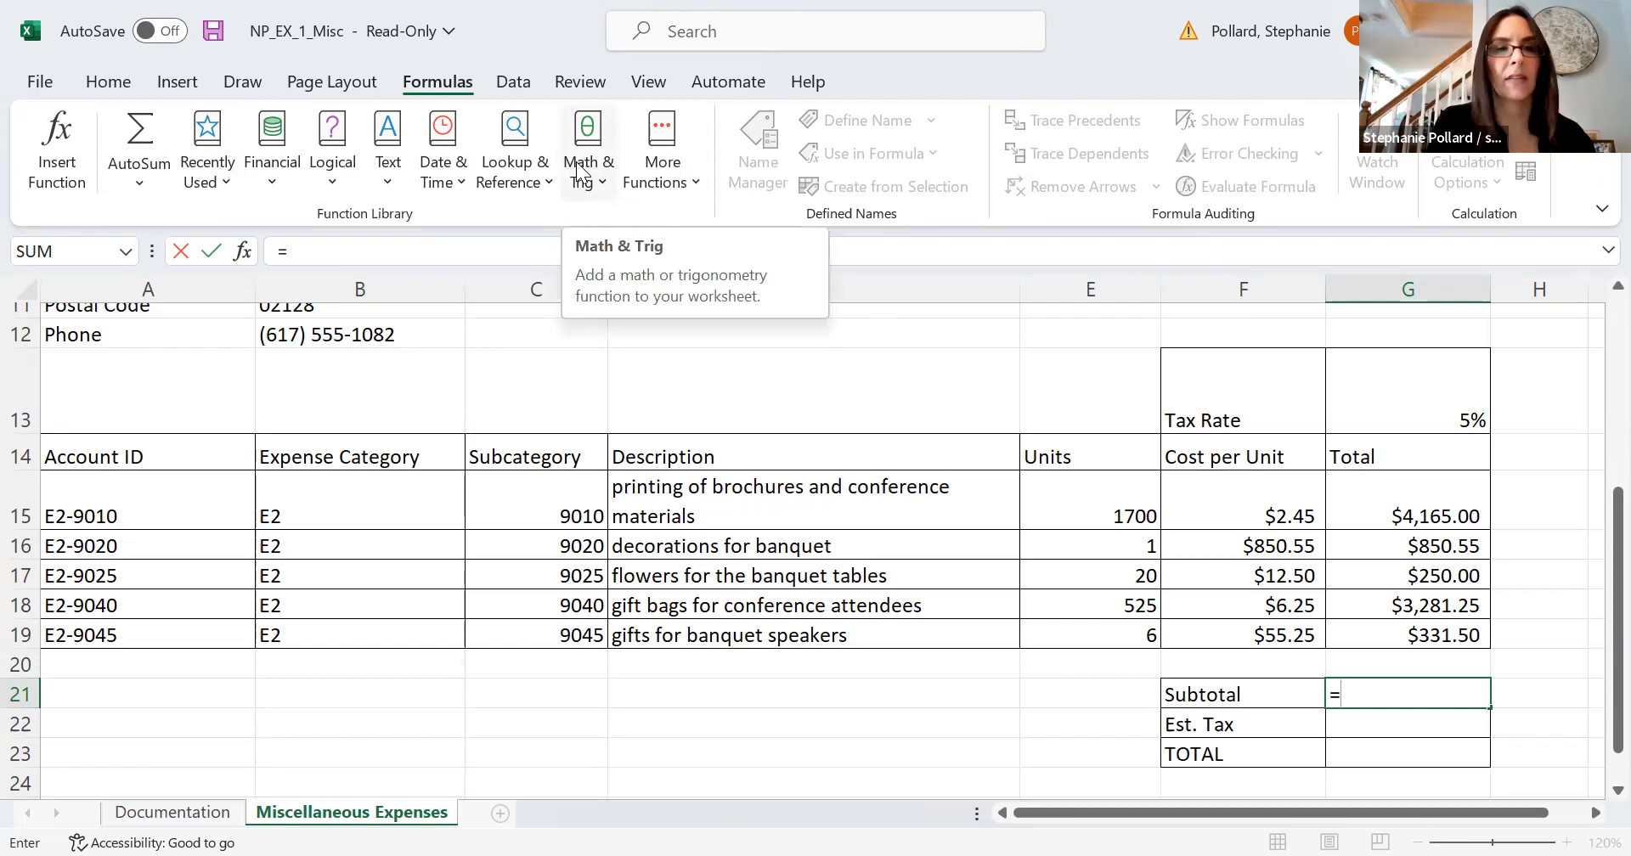
pyautogui.click(272, 188)
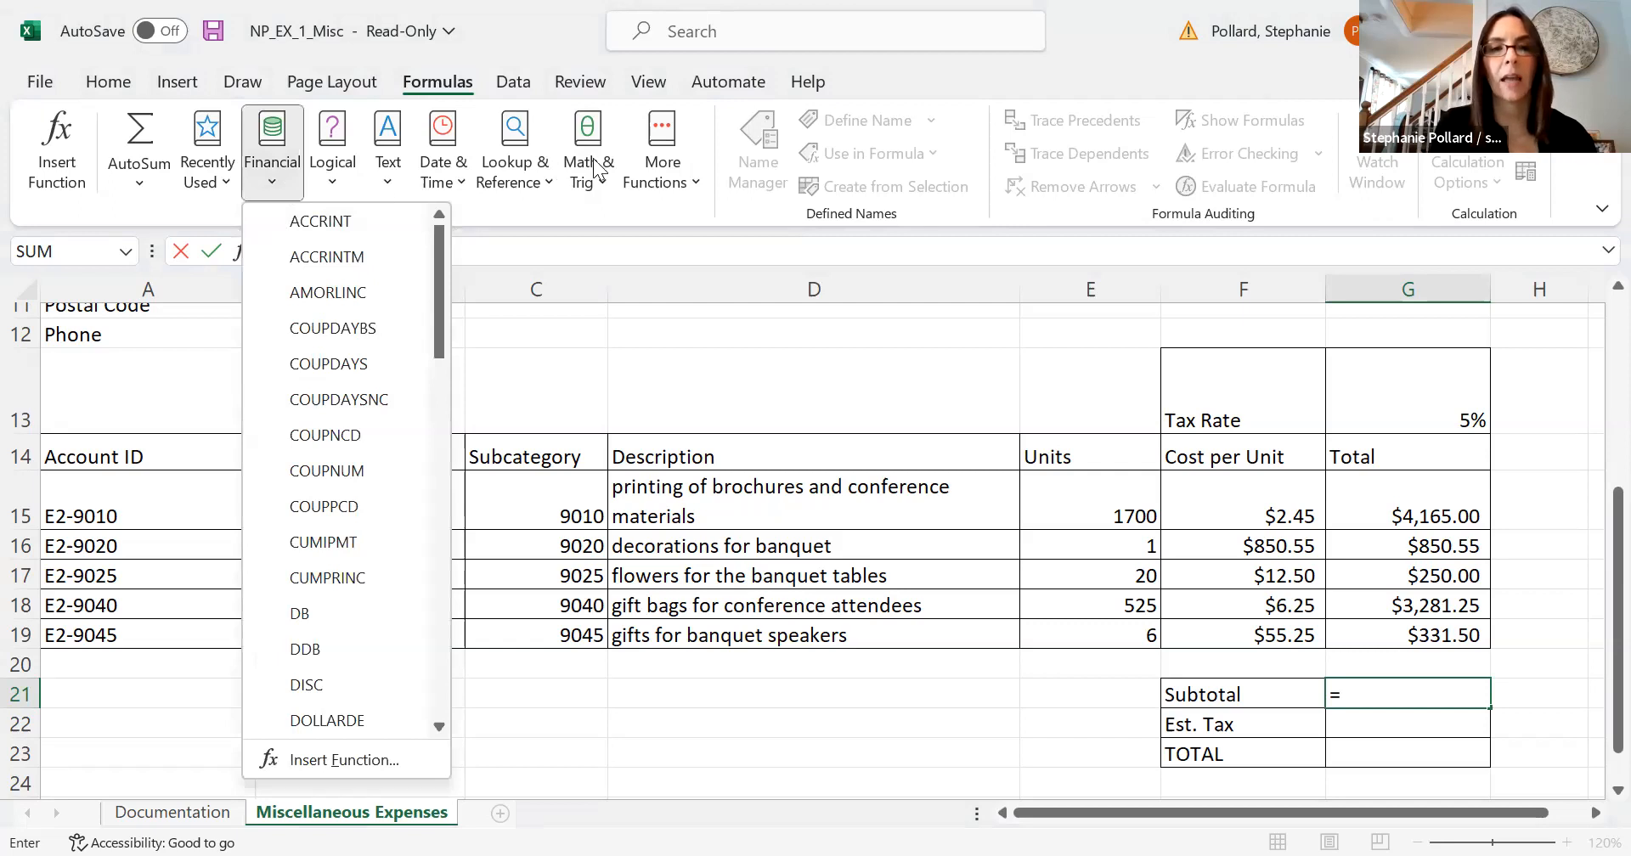
pyautogui.click(689, 187)
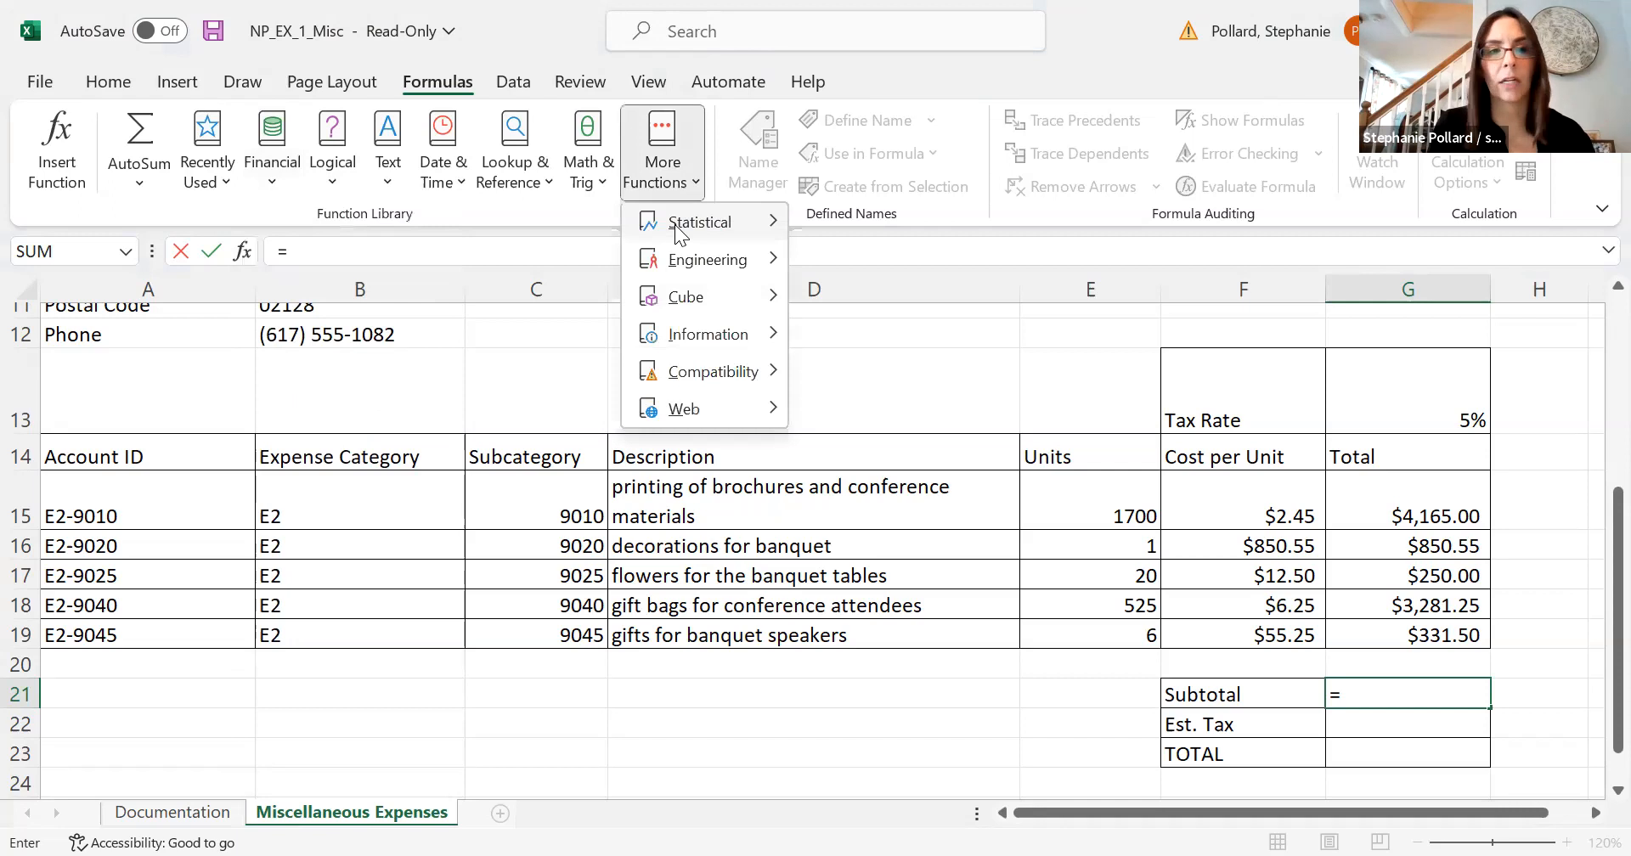
pyautogui.click(137, 177)
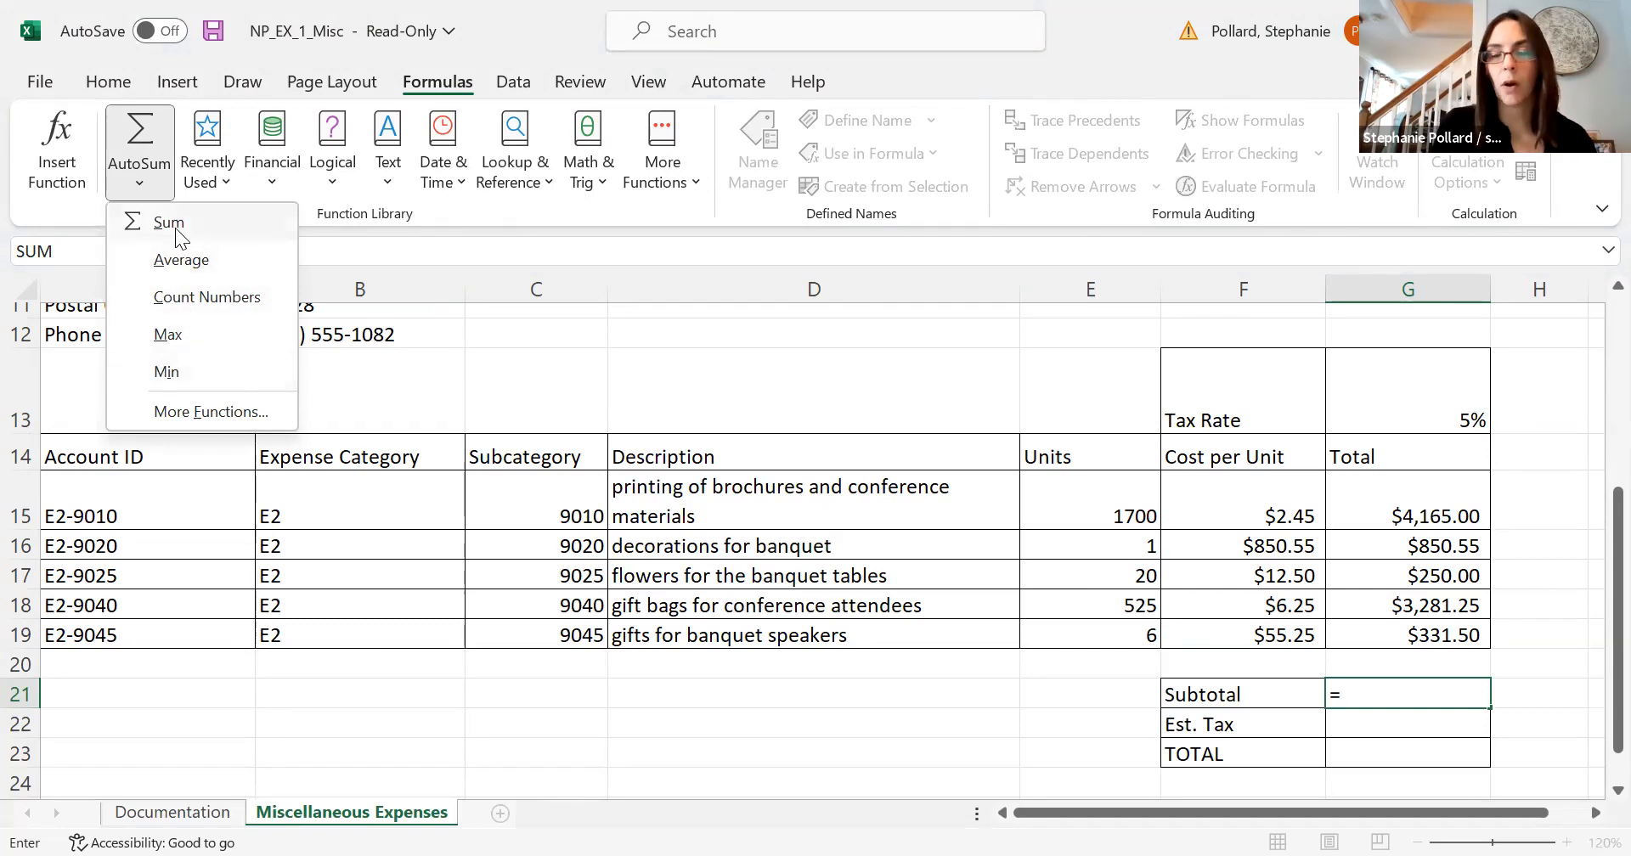
pyautogui.click(1346, 687)
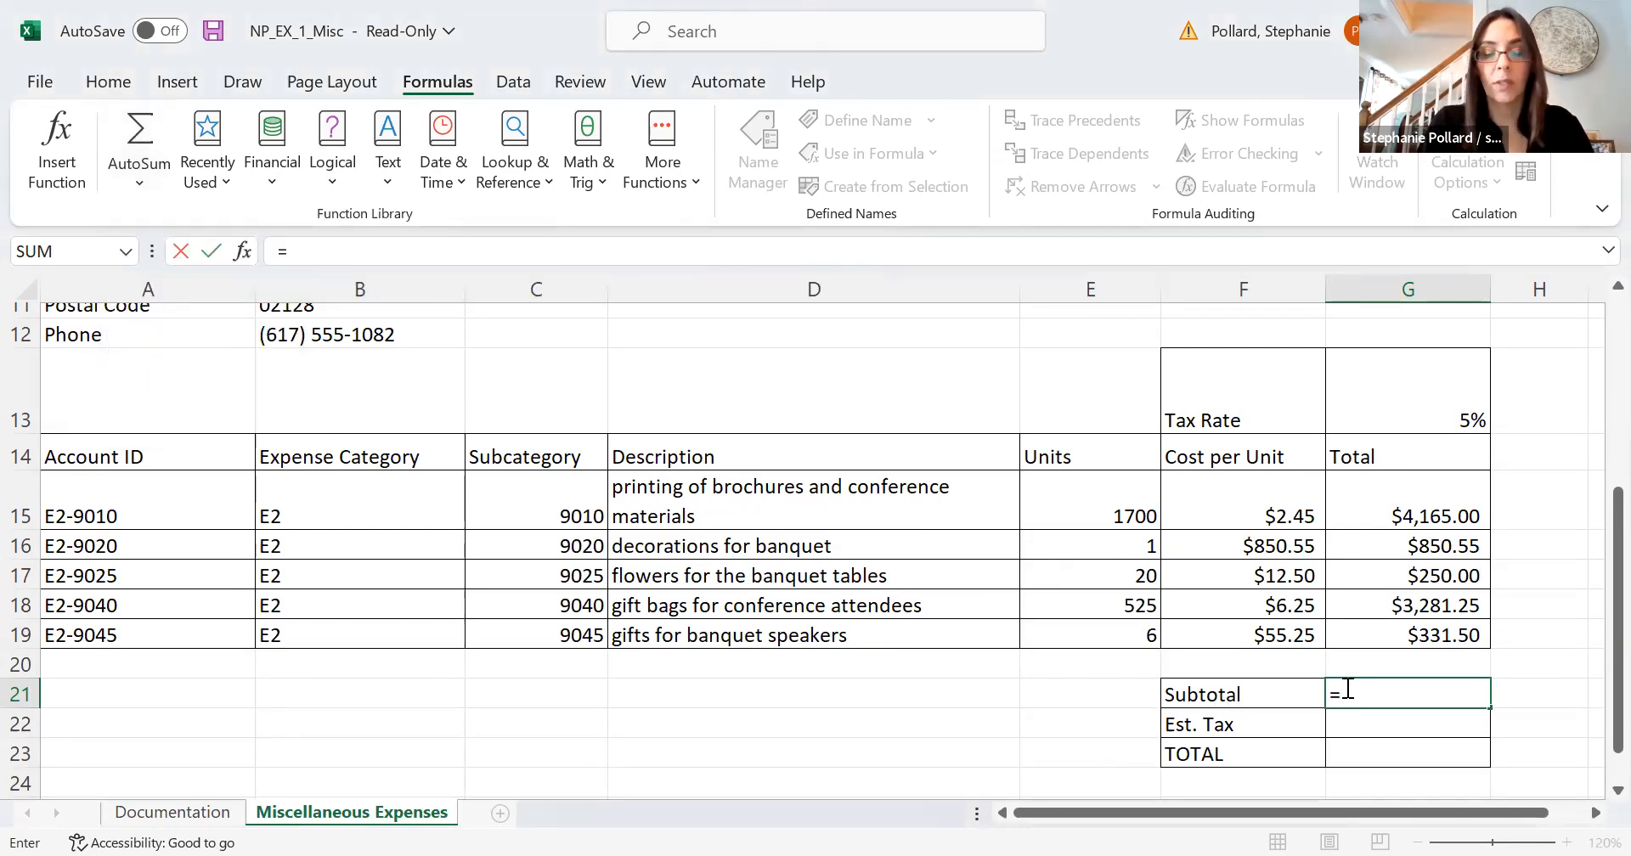
# Complete the Subtotal formula in G21 with the SUM function over the range G15:G19.
pyautogui.write('su')
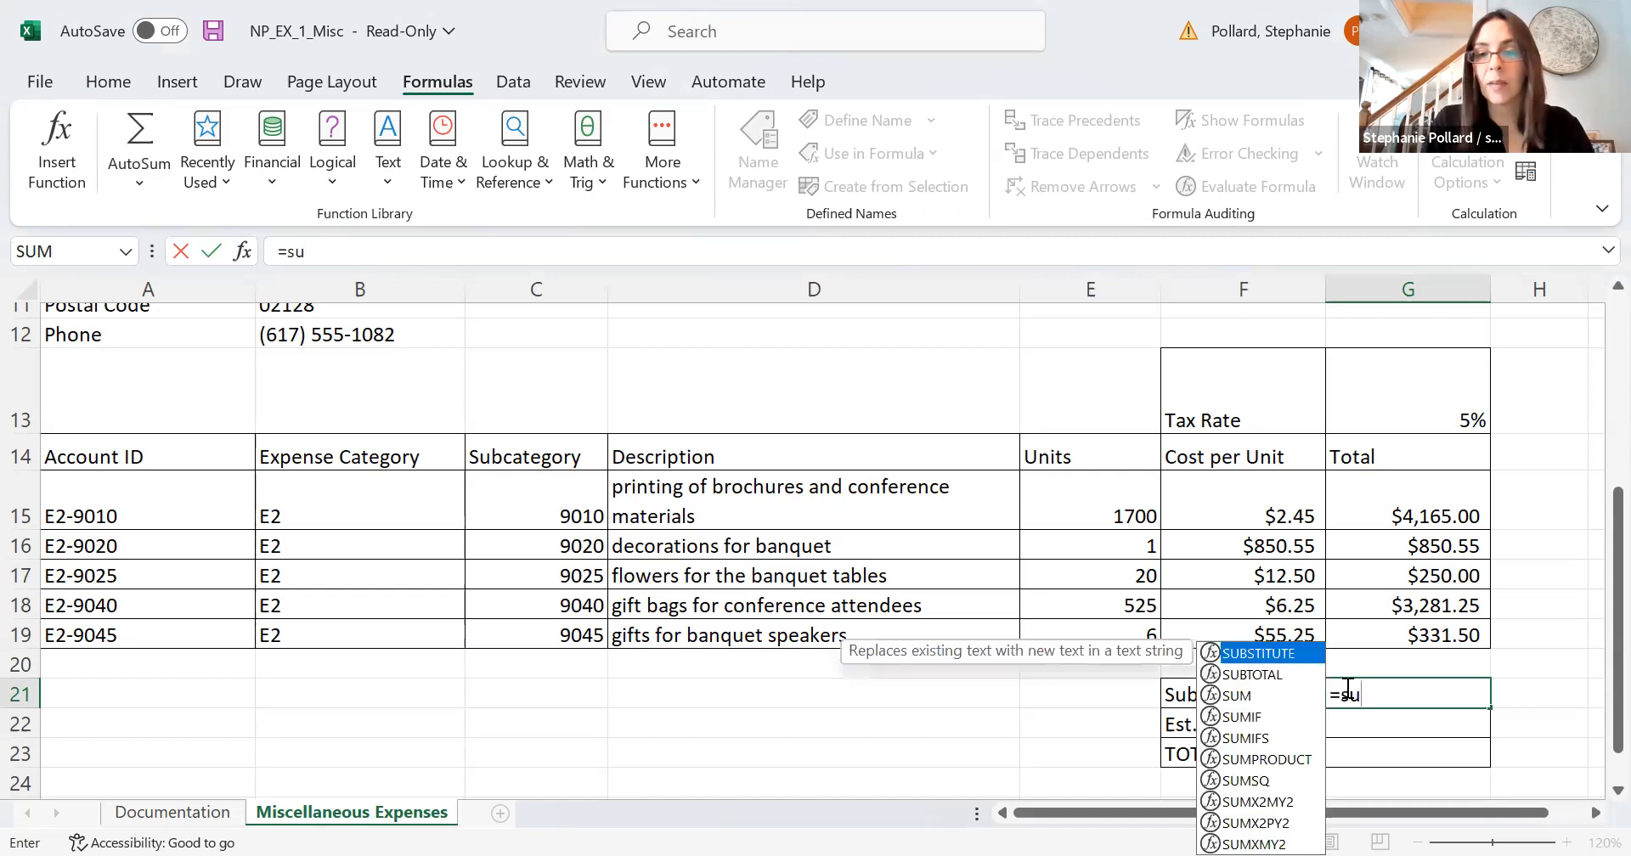
pyautogui.write('m')
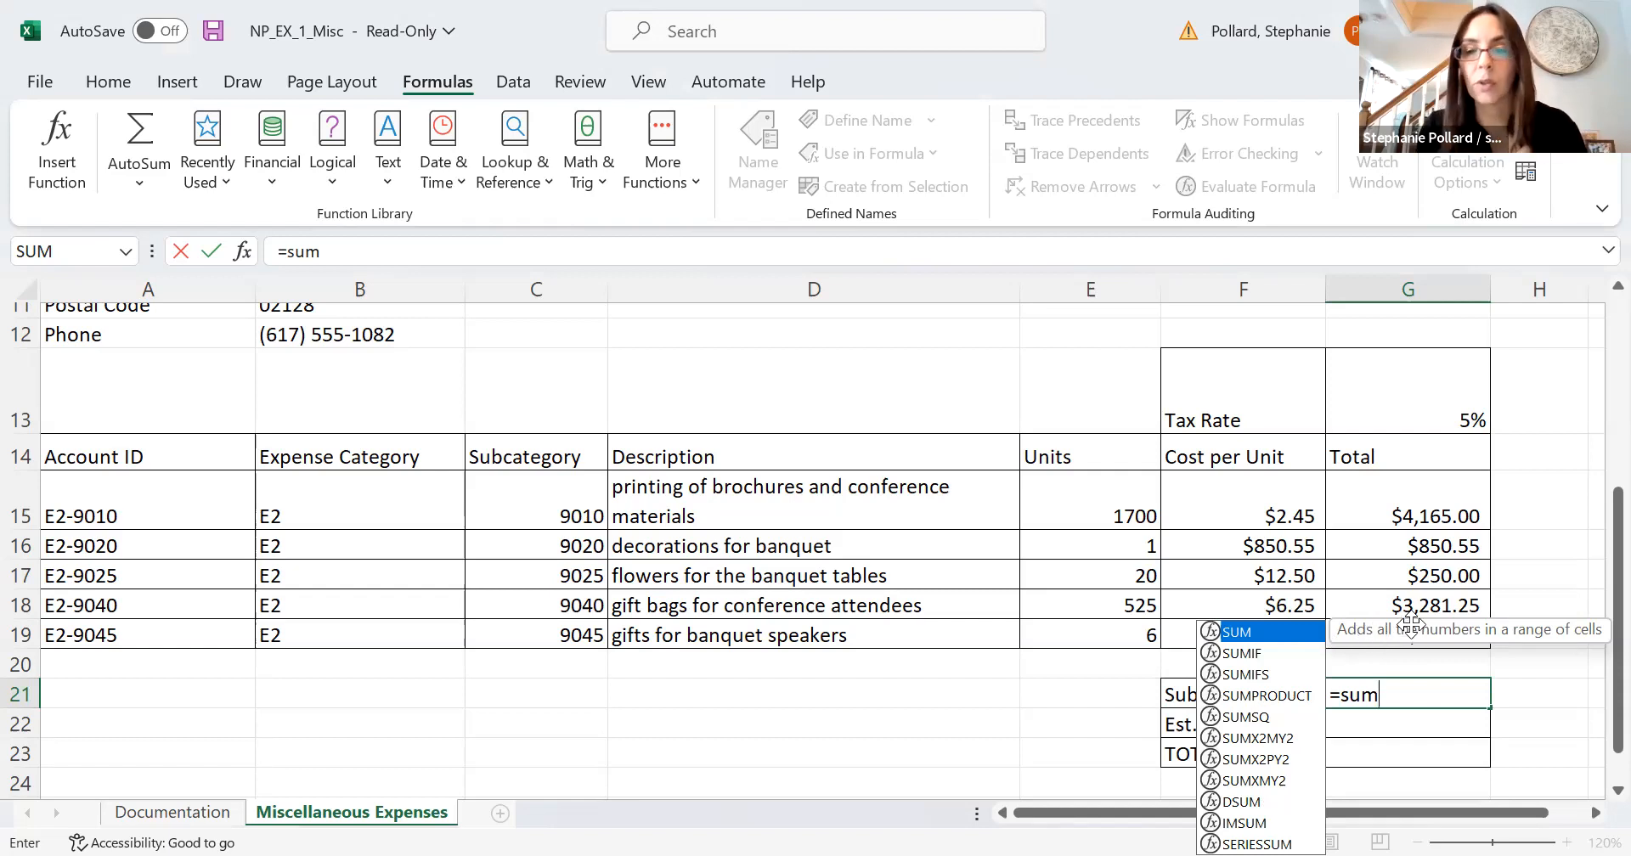
pyautogui.doubleClick(1237, 634)
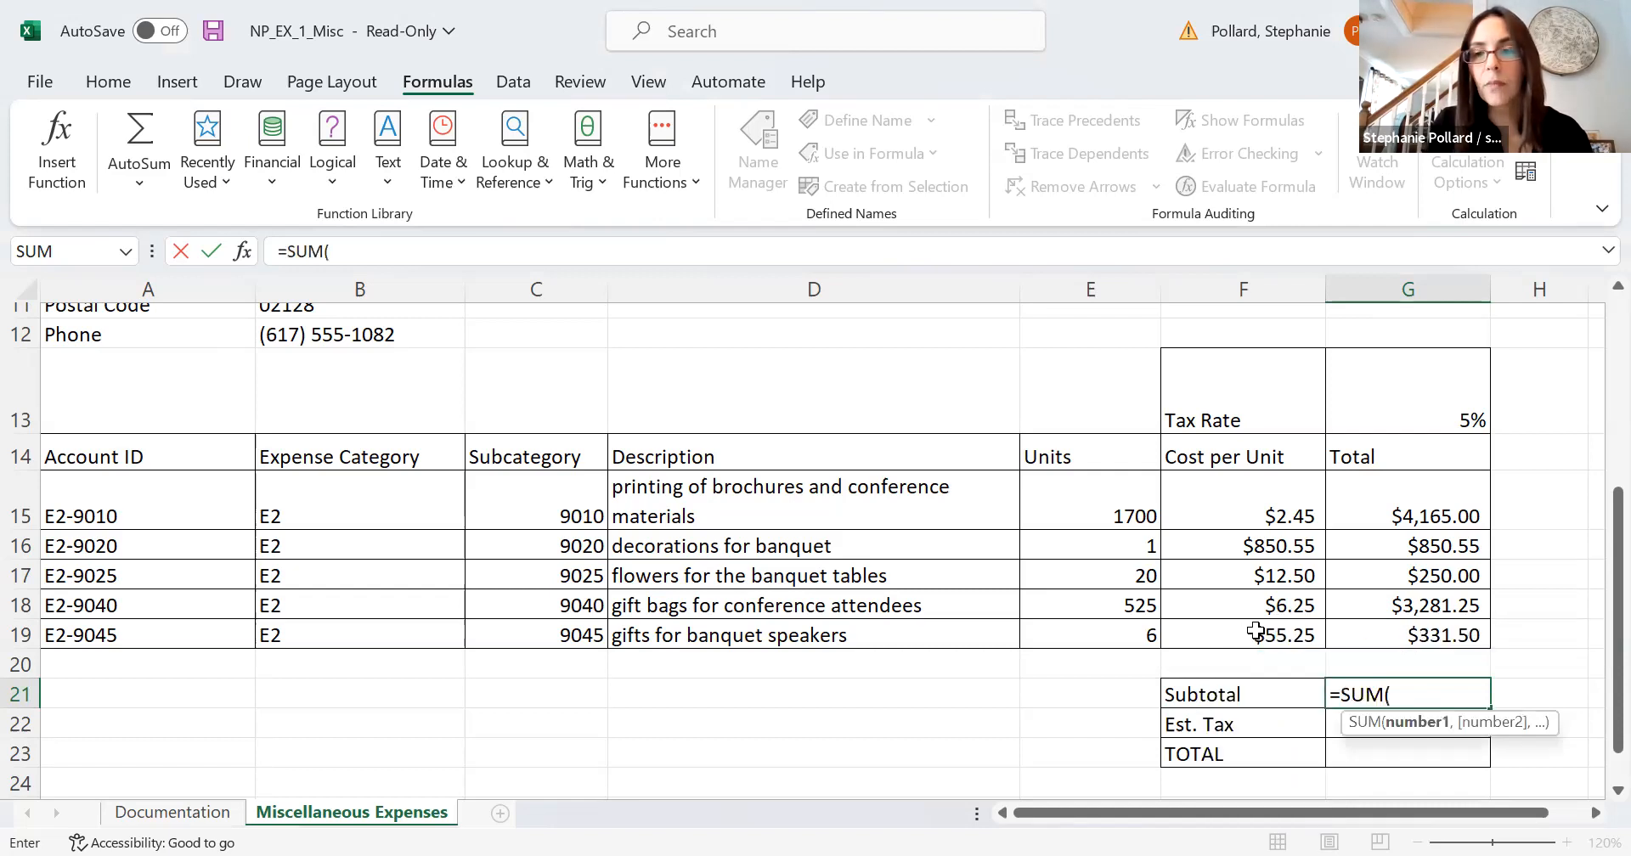
pyautogui.click(1374, 497)
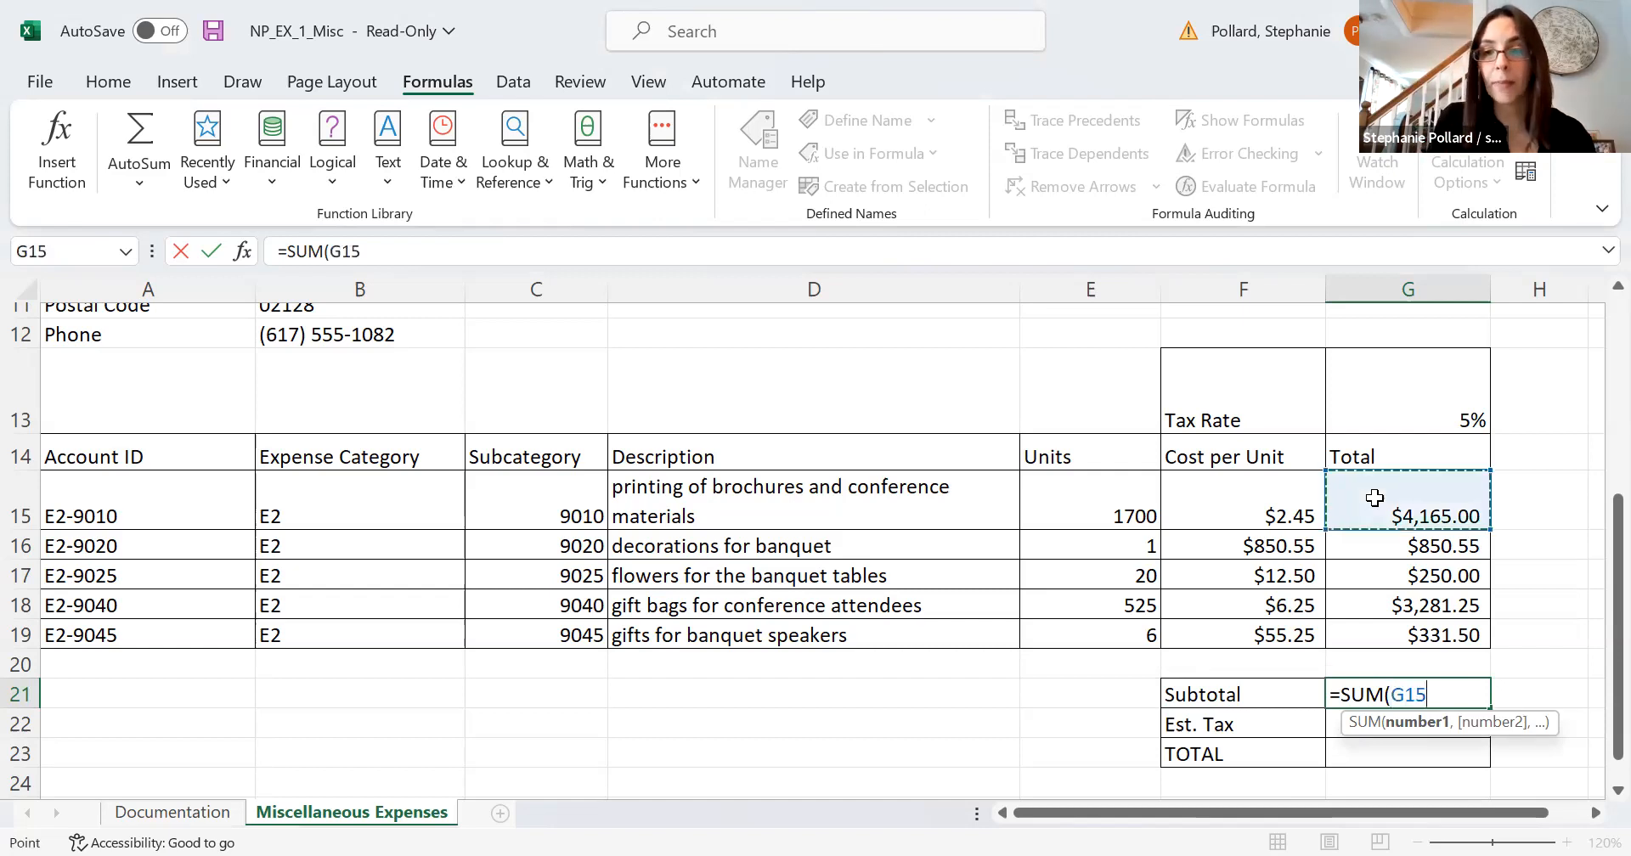
pyautogui.keyDown('shift'); pyautogui.click(1371, 630); pyautogui.keyUp('shift')
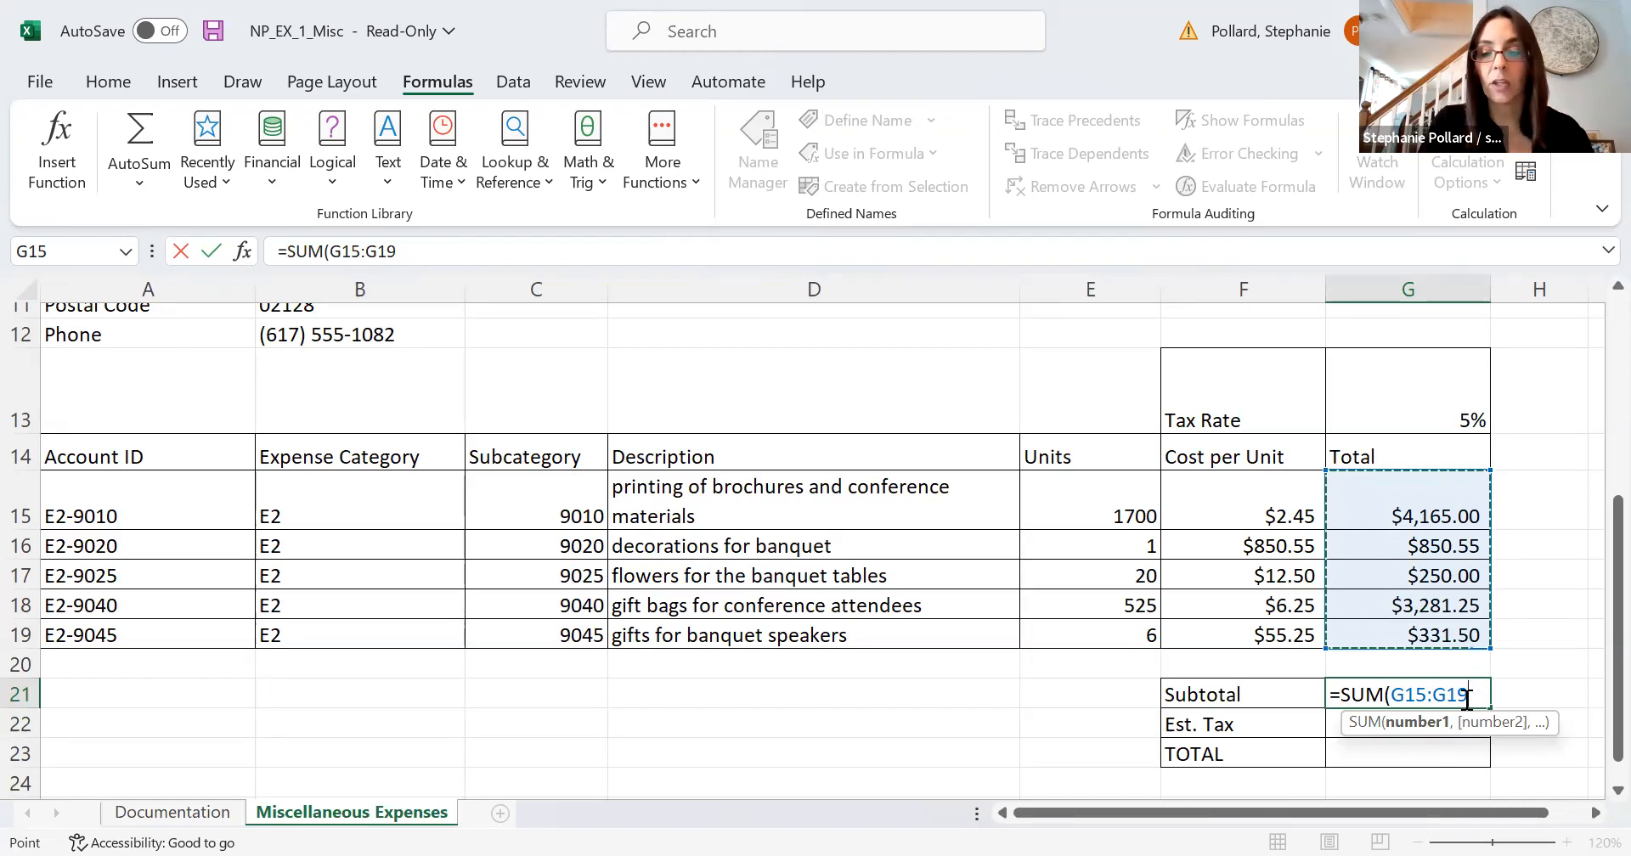
pyautogui.press('Return')
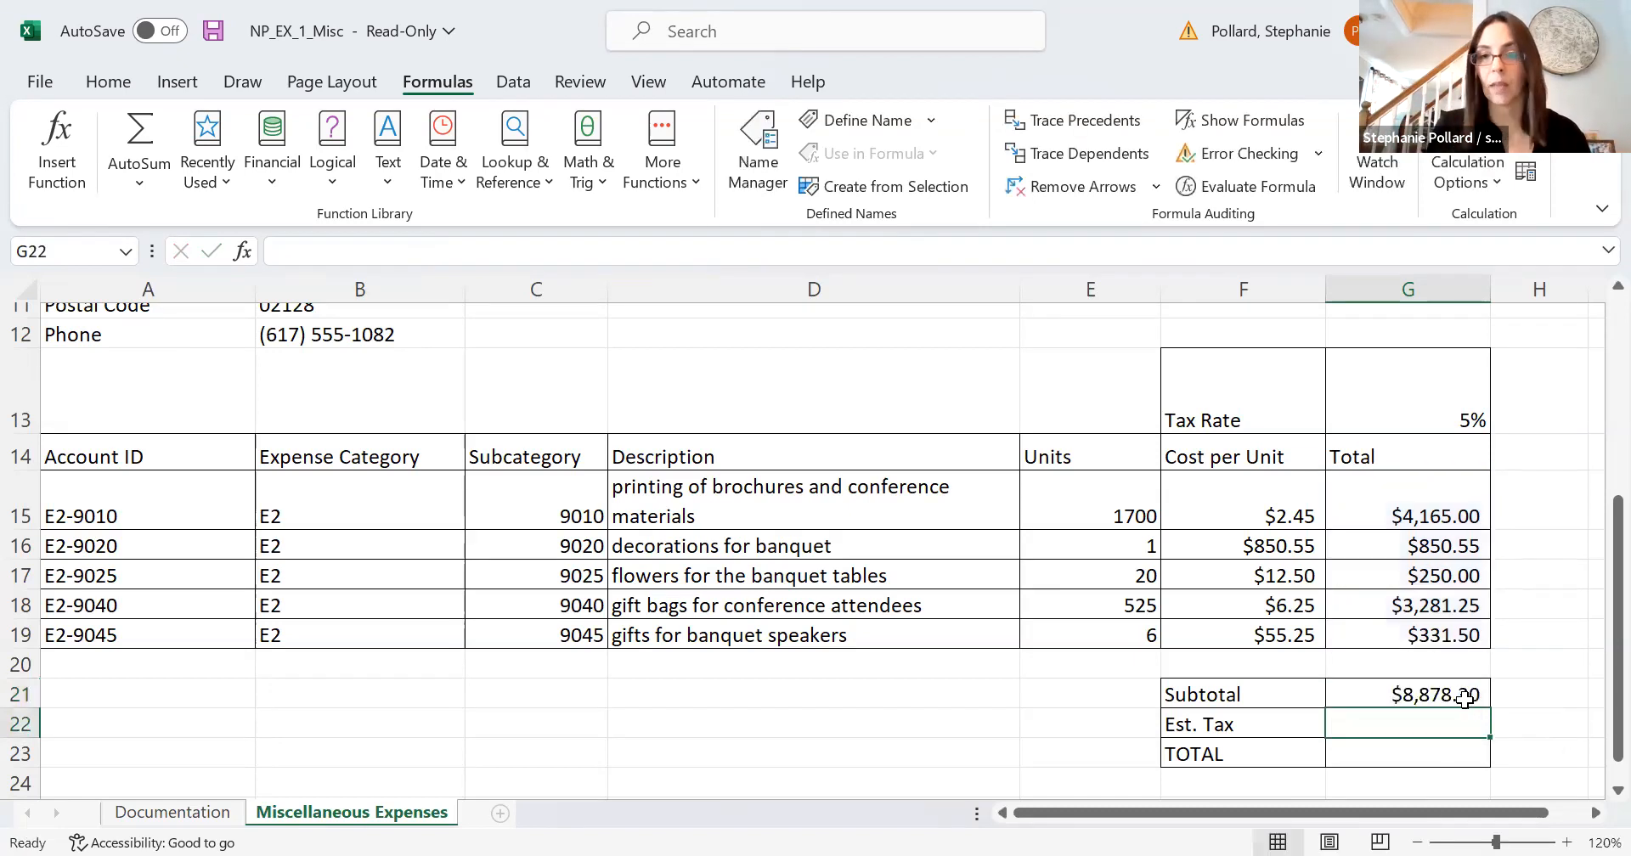
# Start a replacement formula in the Subtotal cell G21 and look through the function suggestions for "tot", then clear that text.
pyautogui.click(1376, 704)
pyautogui.write('=')
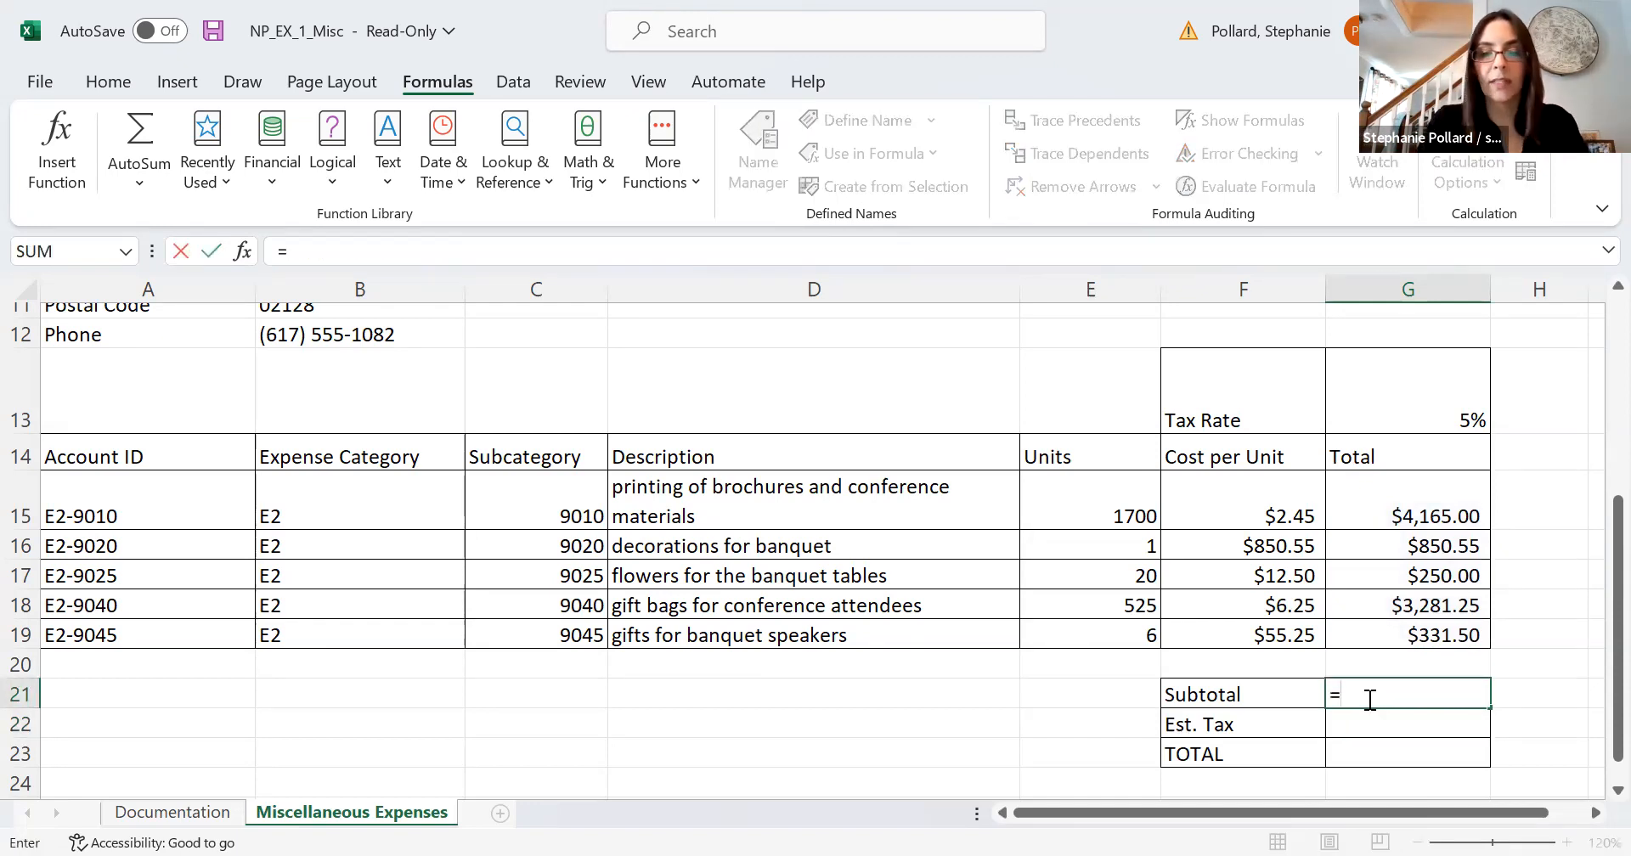
pyautogui.write('tot')
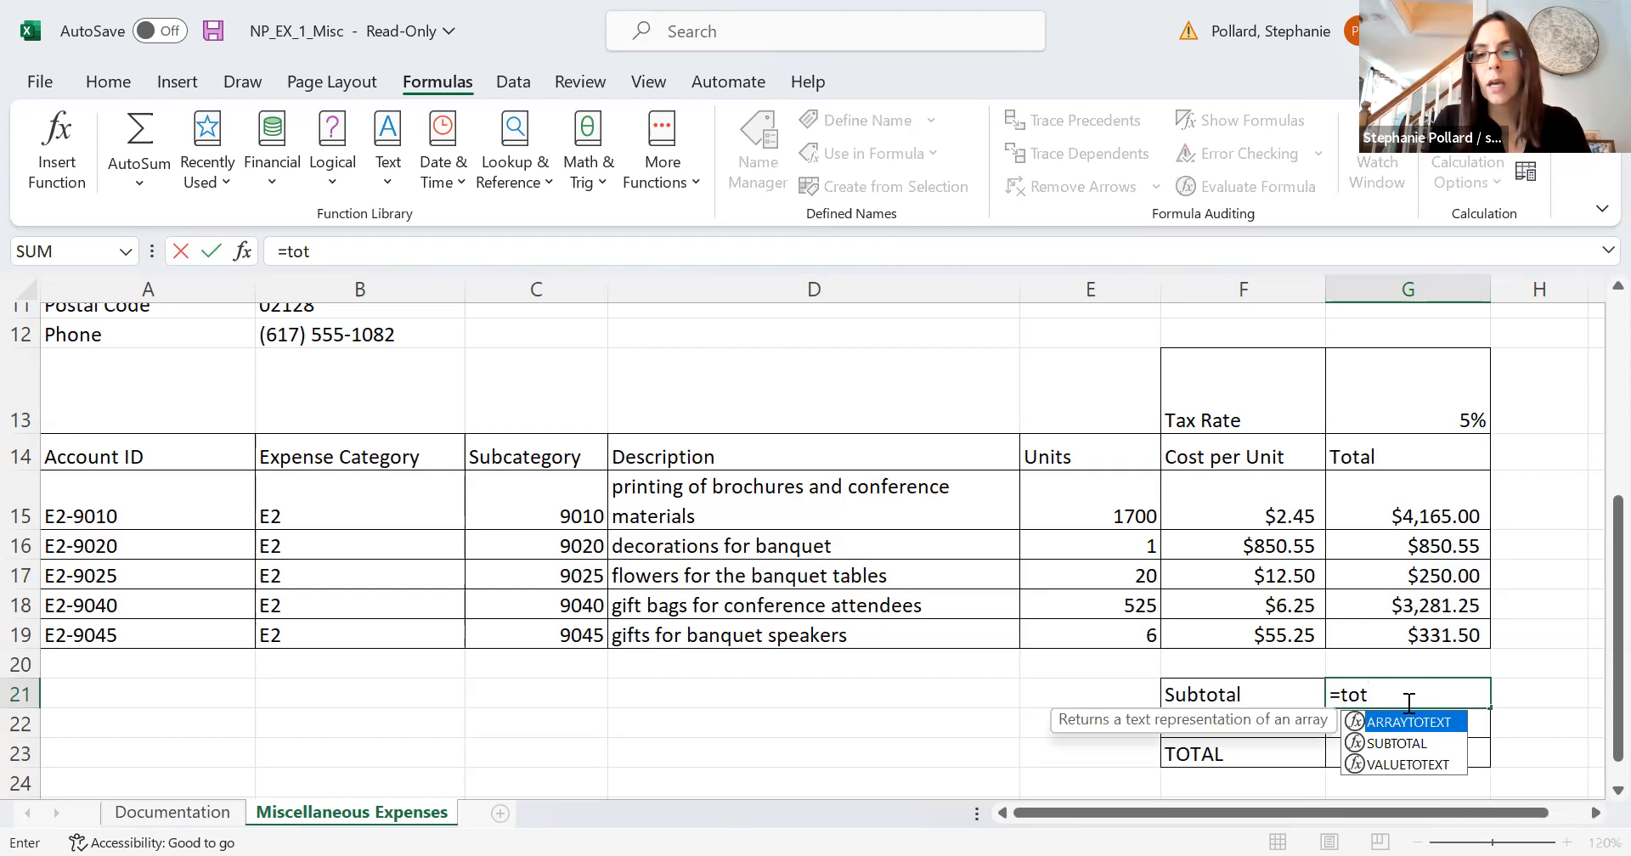
pyautogui.click(1401, 744)
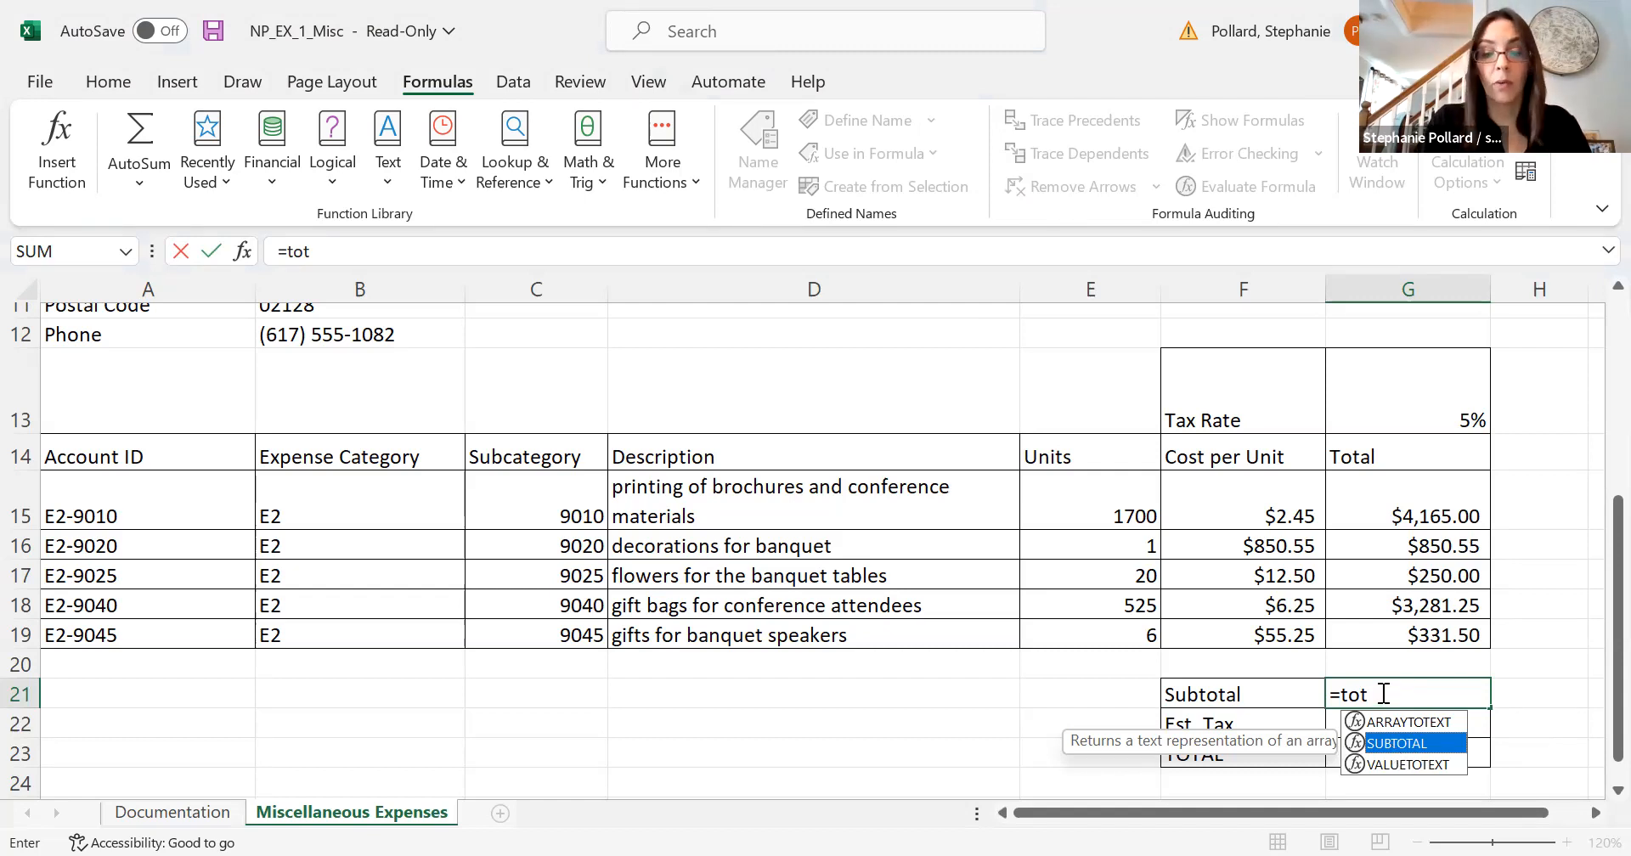
pyautogui.press('BackSpace')
pyautogui.press('BackSpace')
pyautogui.press('BackSpace')
# Complete the Subtotal formula in G21 with the SUM function over two ranges as =SUM(G15:G16,G17:G19).
pyautogui.write('sum')
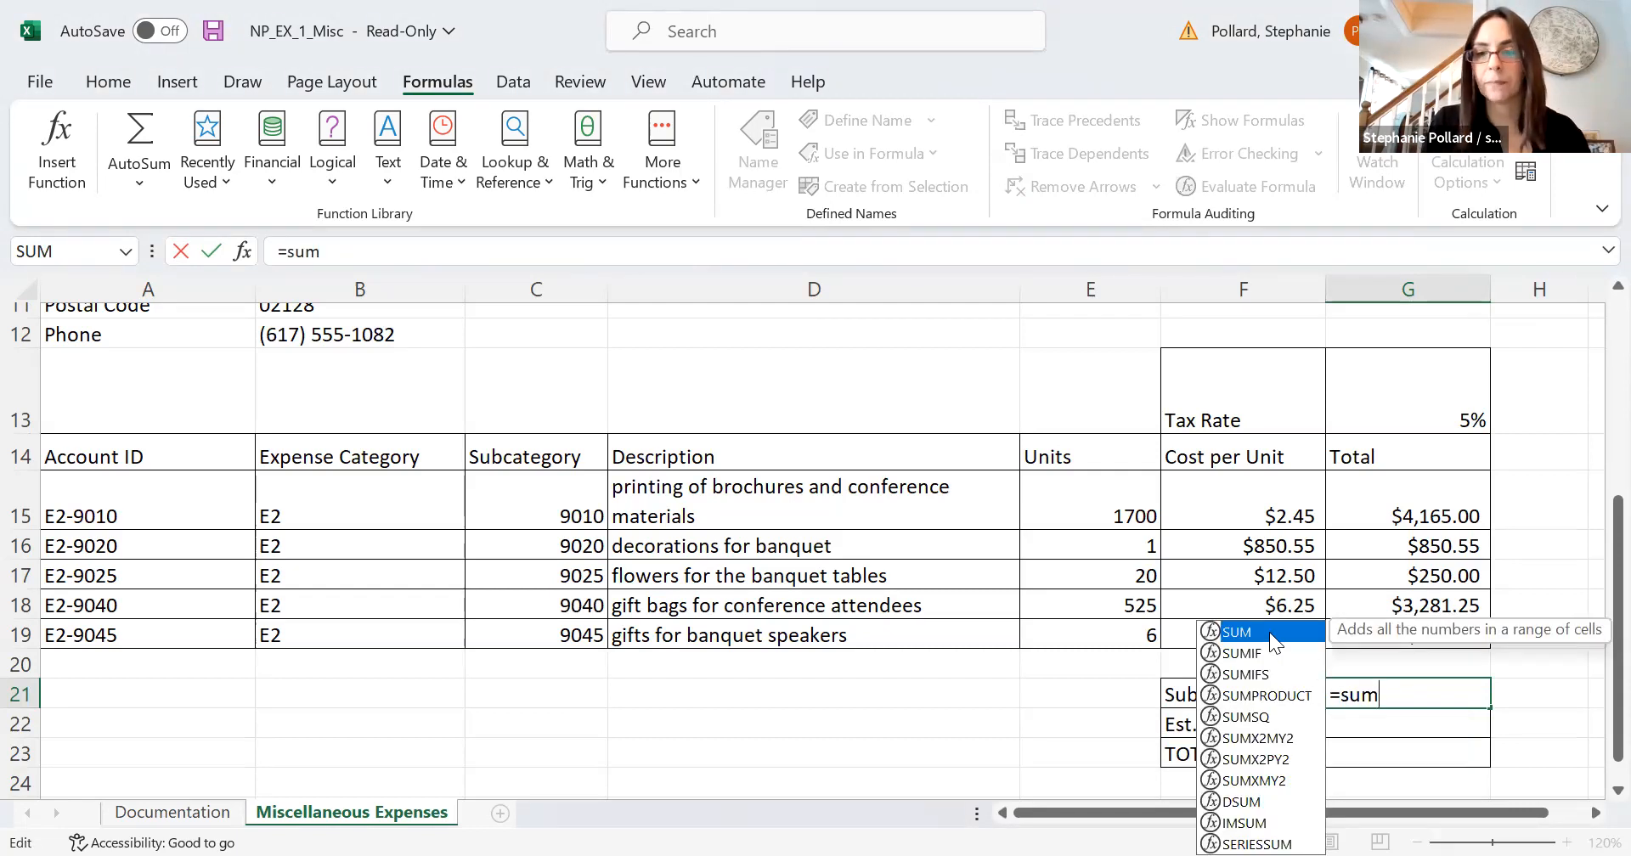
pyautogui.doubleClick(1269, 632)
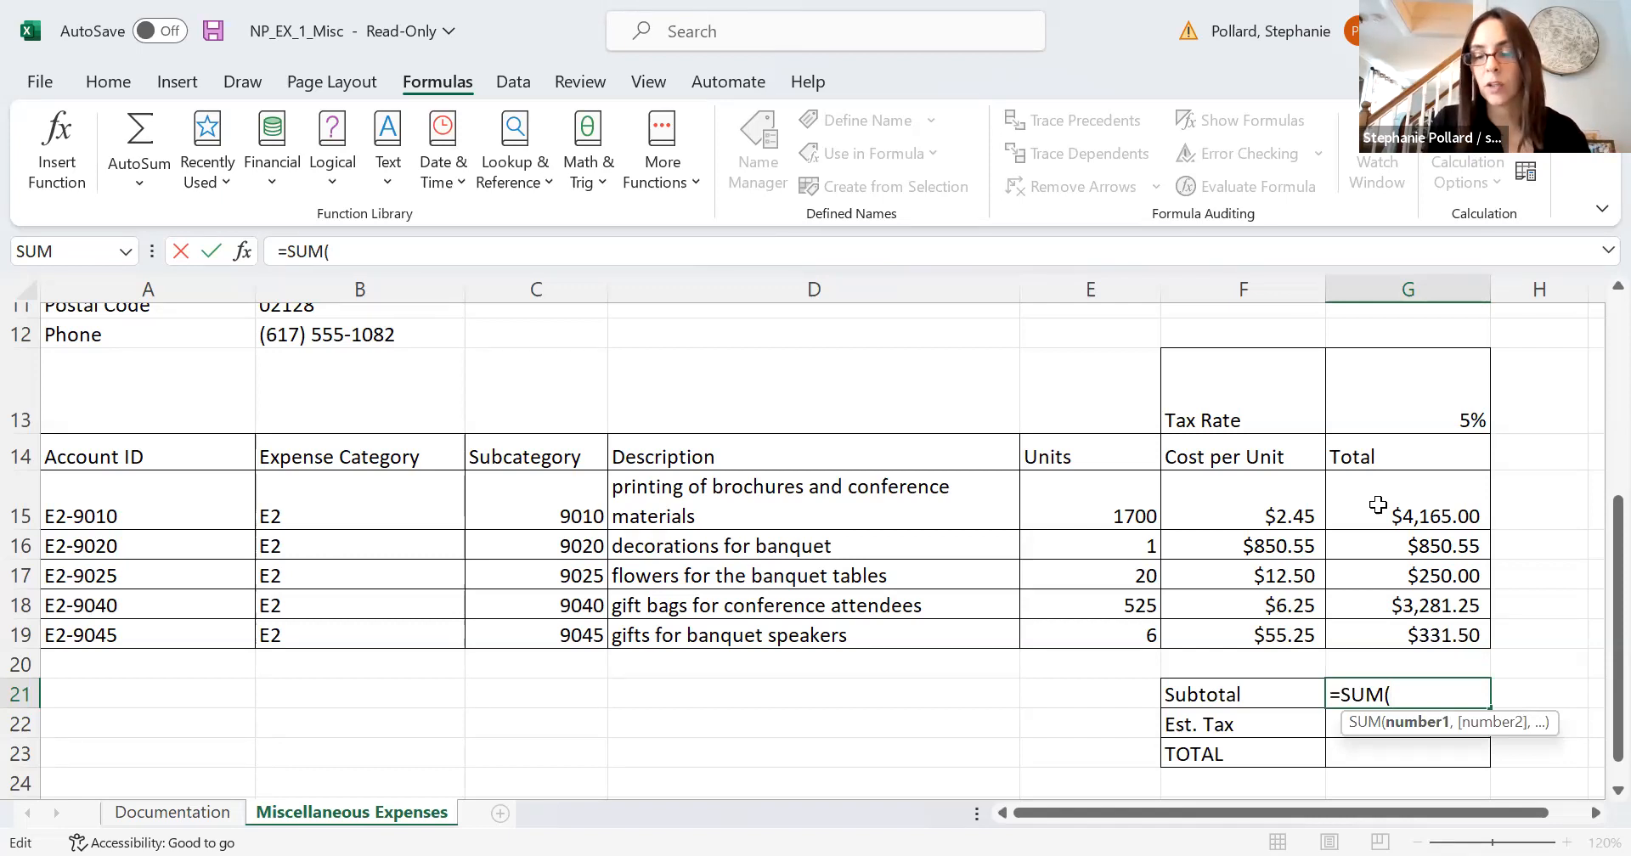
pyautogui.click(1378, 505)
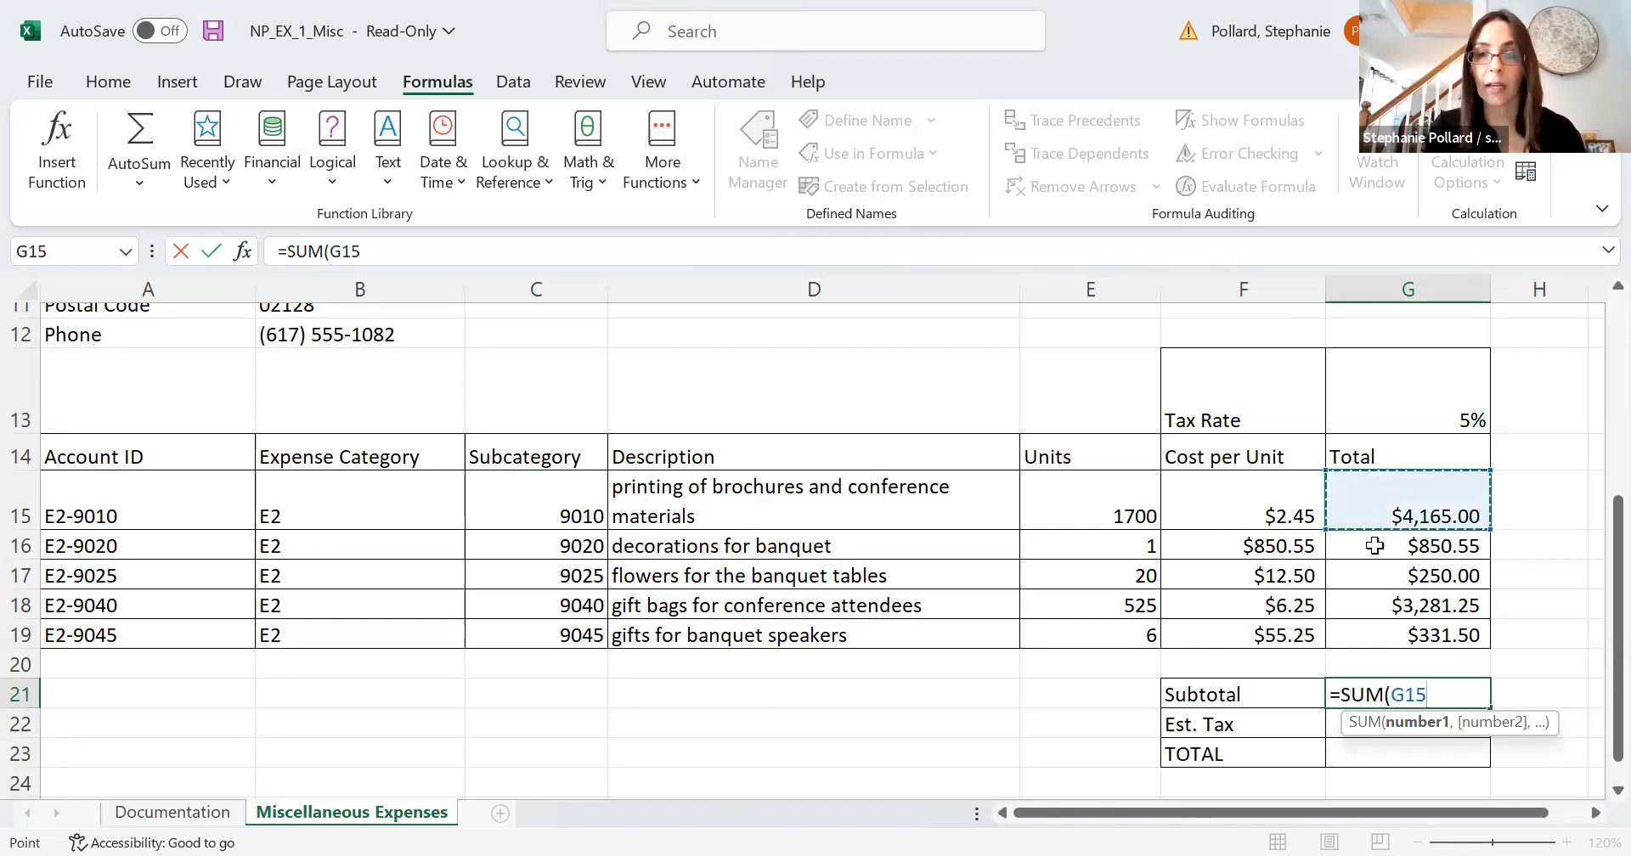
pyautogui.keyDown('shift'); pyautogui.click(1374, 546); pyautogui.keyUp('shift')
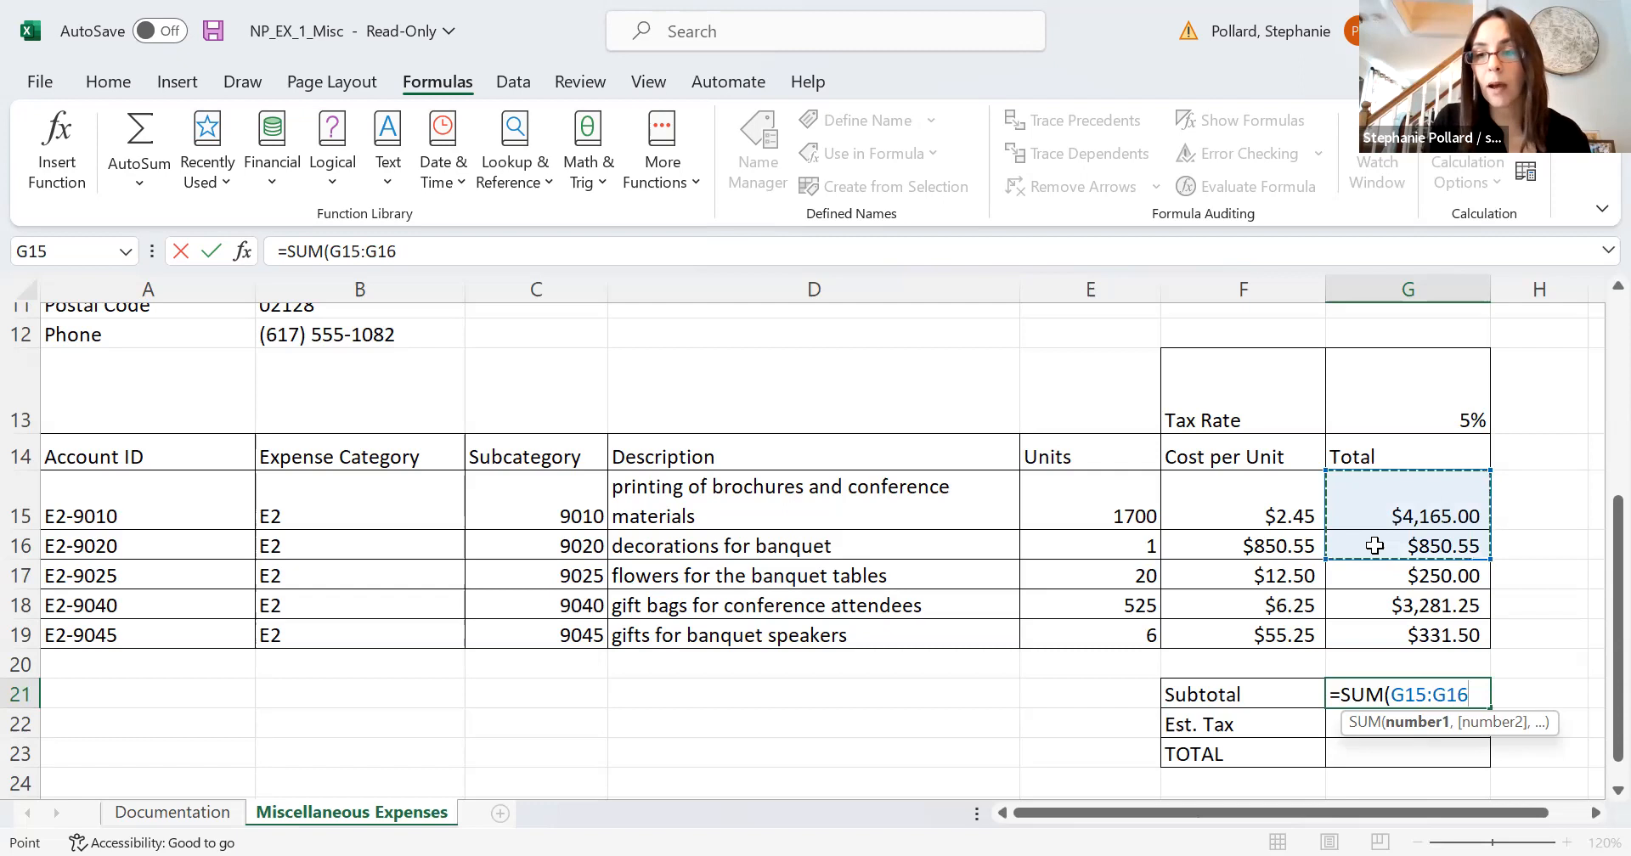
pyautogui.write(',')
pyautogui.moveTo(1393, 578); pyautogui.dragTo(1394, 648)
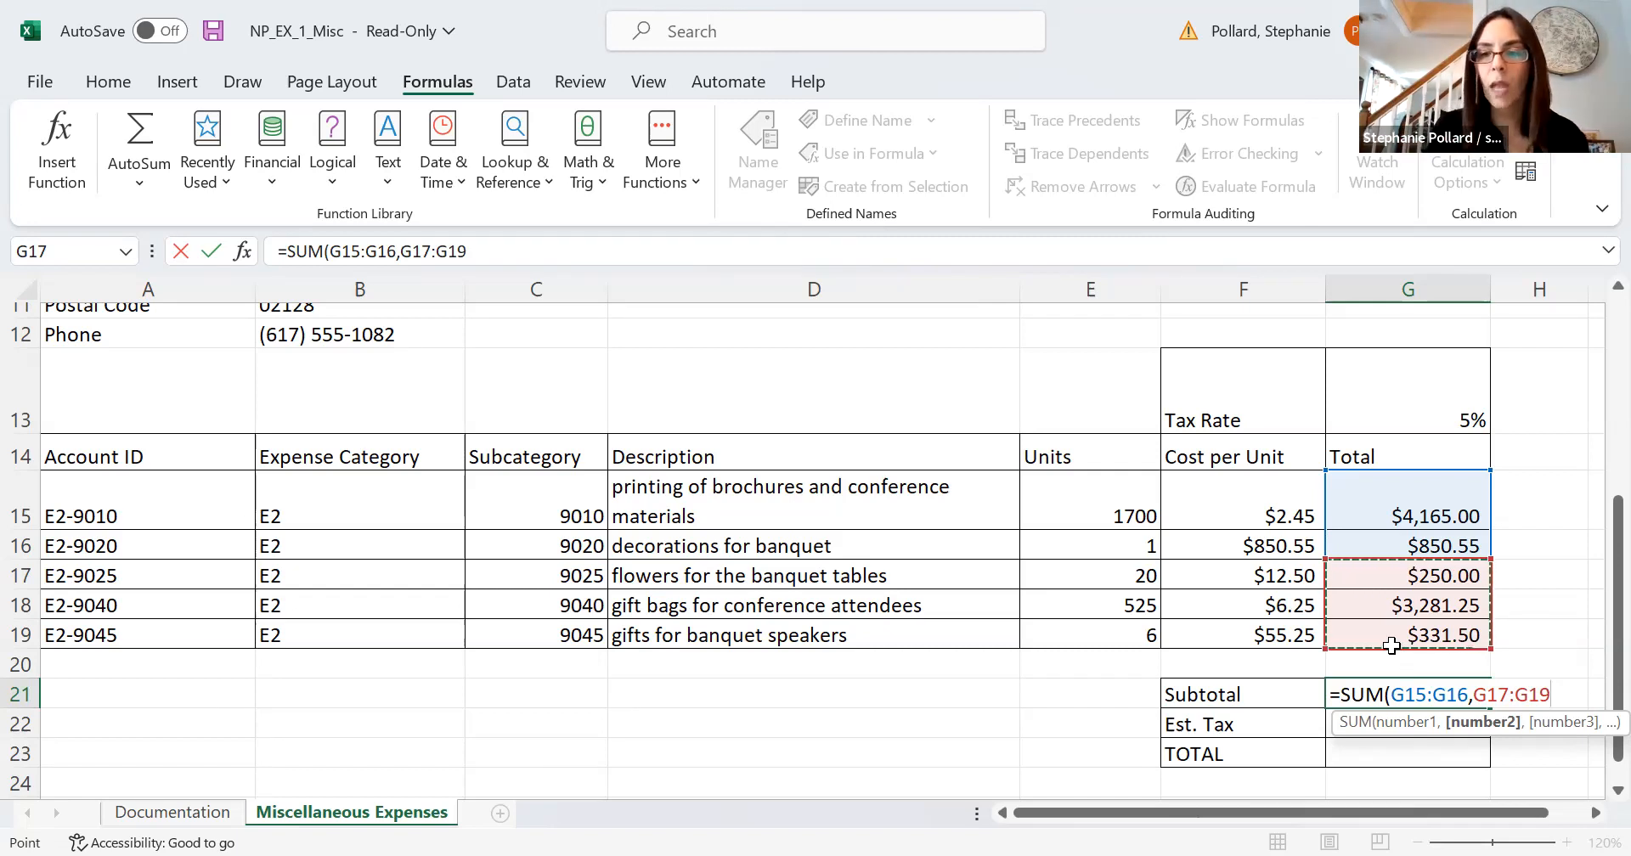
pyautogui.press('Return')
# Check the formula in the Subtotal cell G21 and review the functions offered by AutoSum.
pyautogui.click(1384, 692)
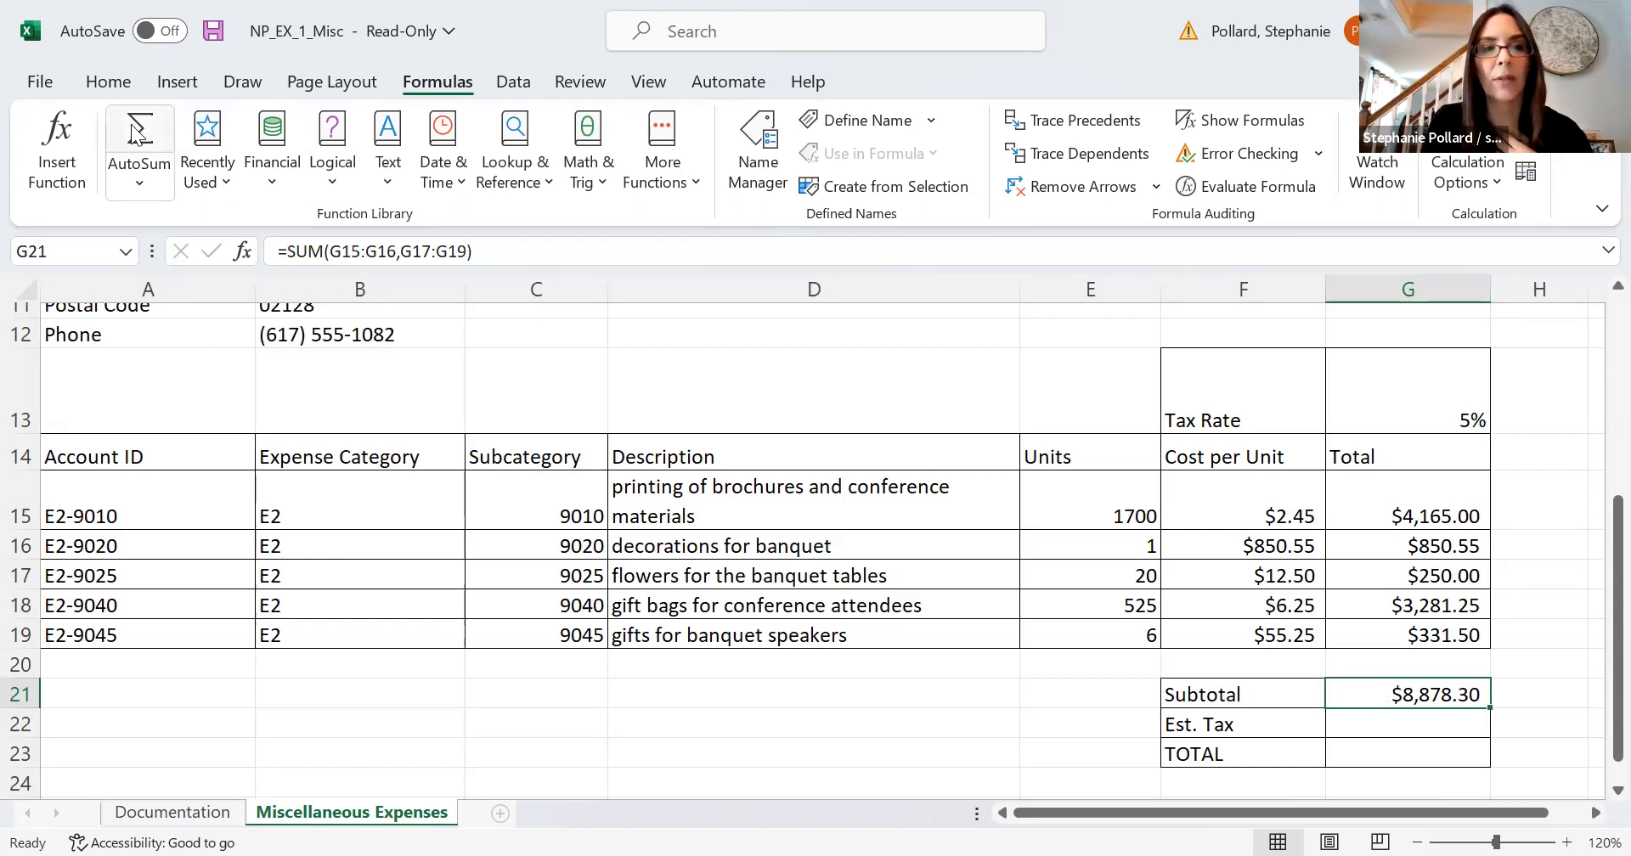
pyautogui.click(139, 185)
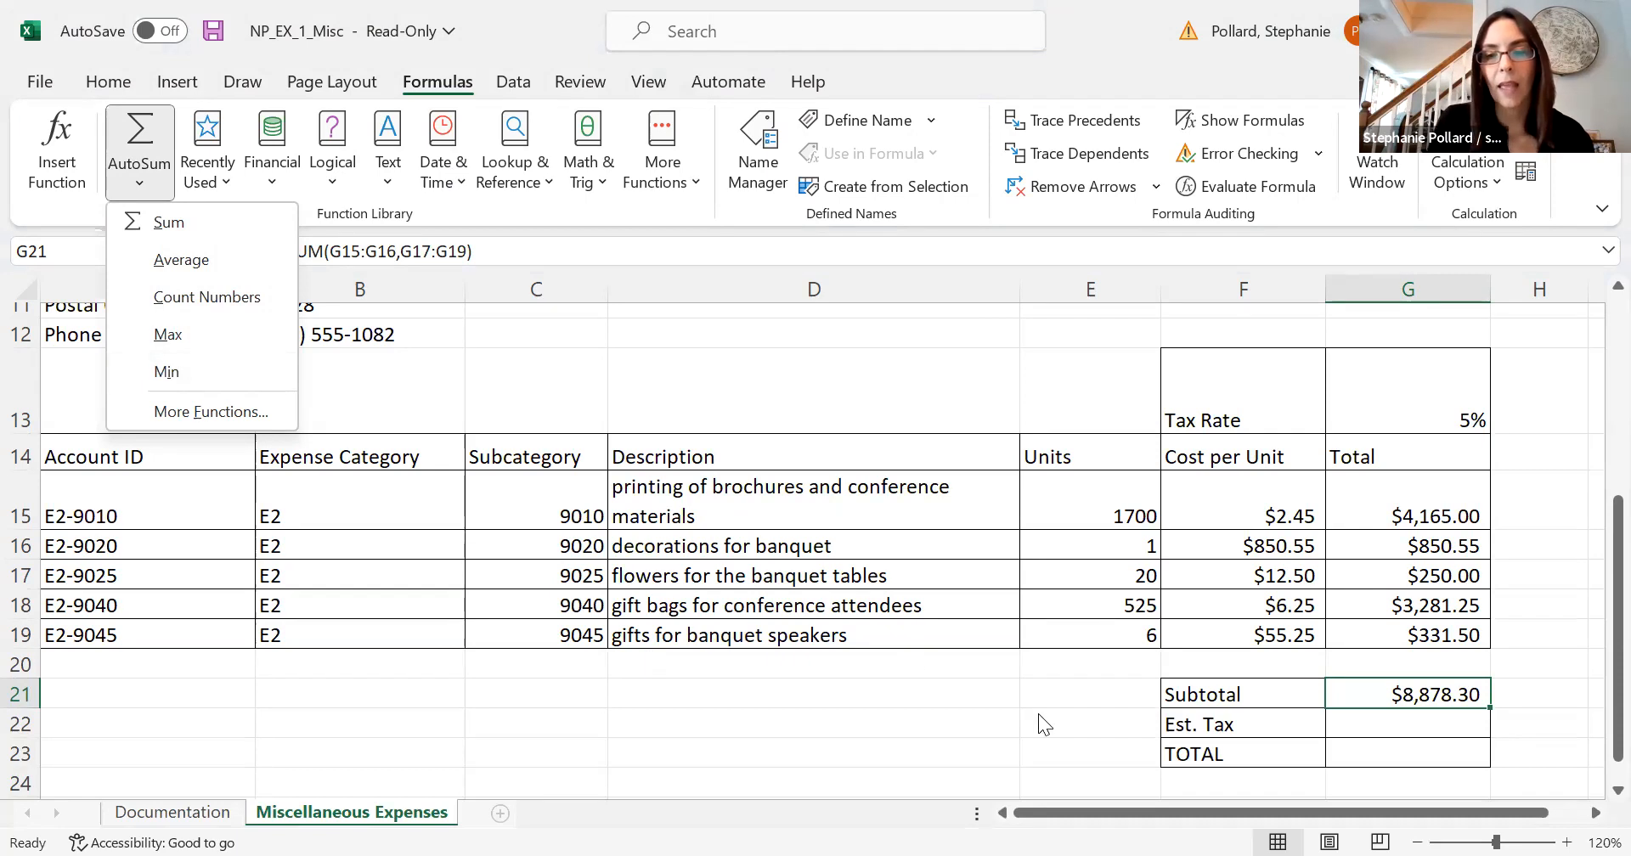
pyautogui.click(1374, 730)
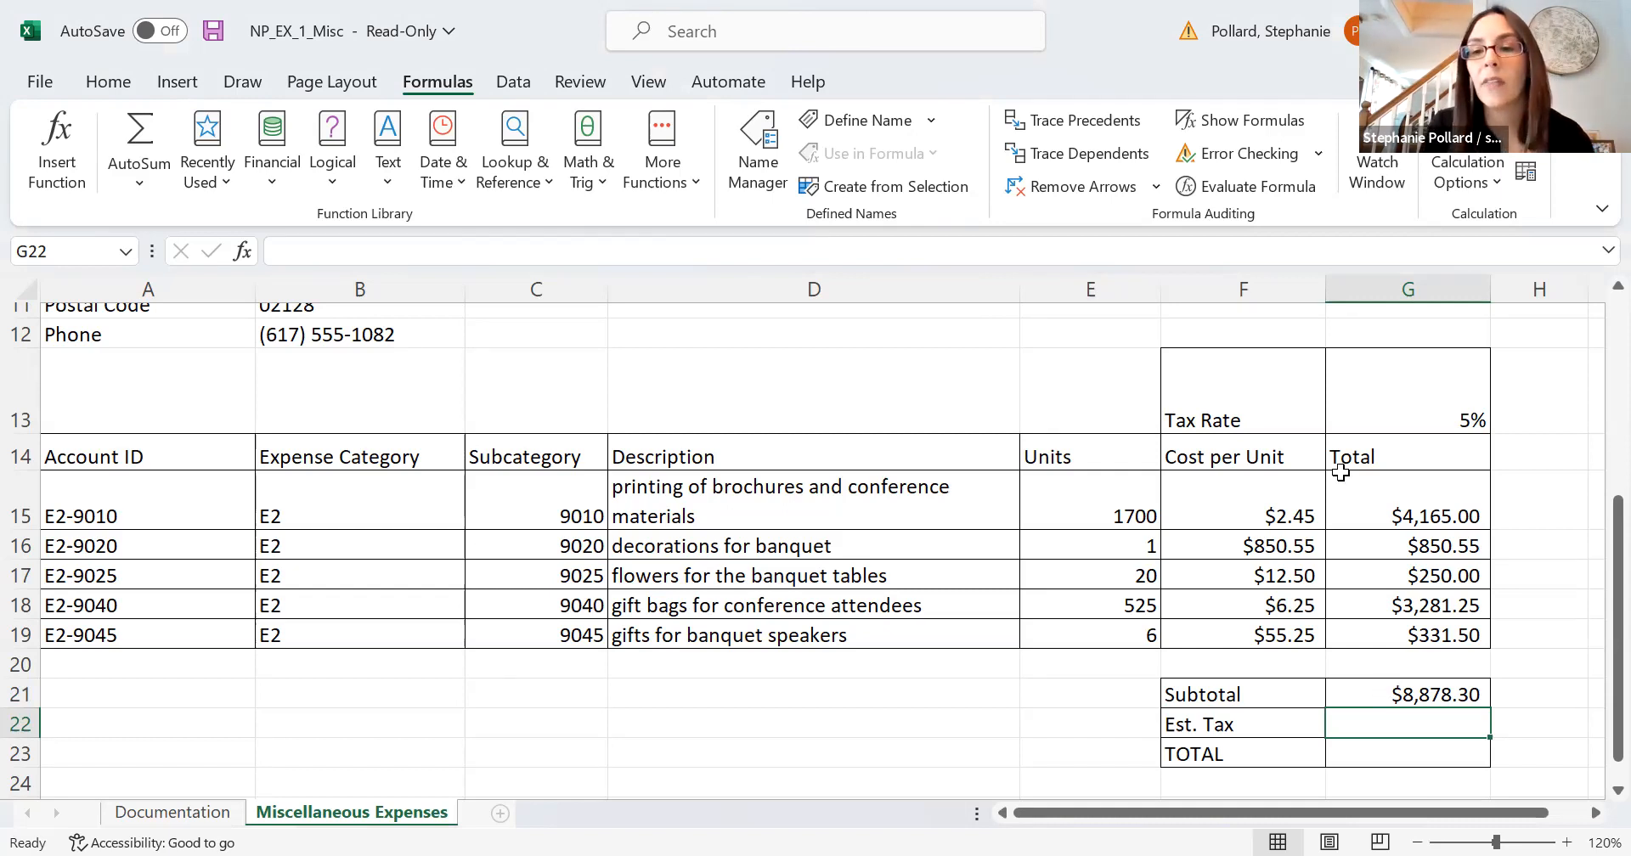
# Clear the Tax Rate in cell G13 and re-enter it as 5%.
pyautogui.click(1353, 411)
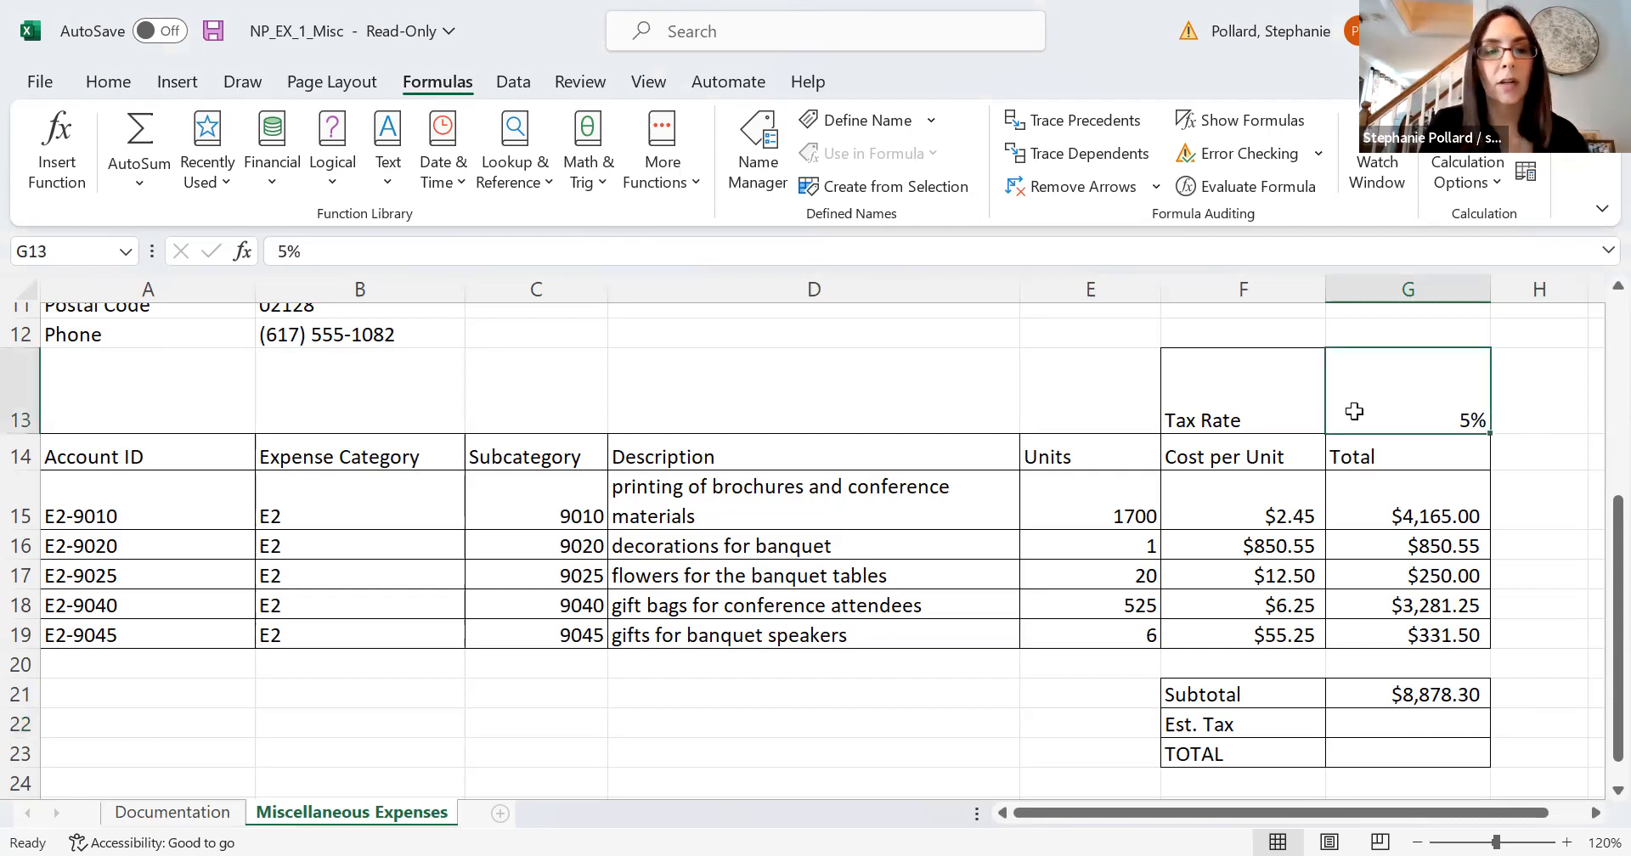
pyautogui.press('BackSpace')
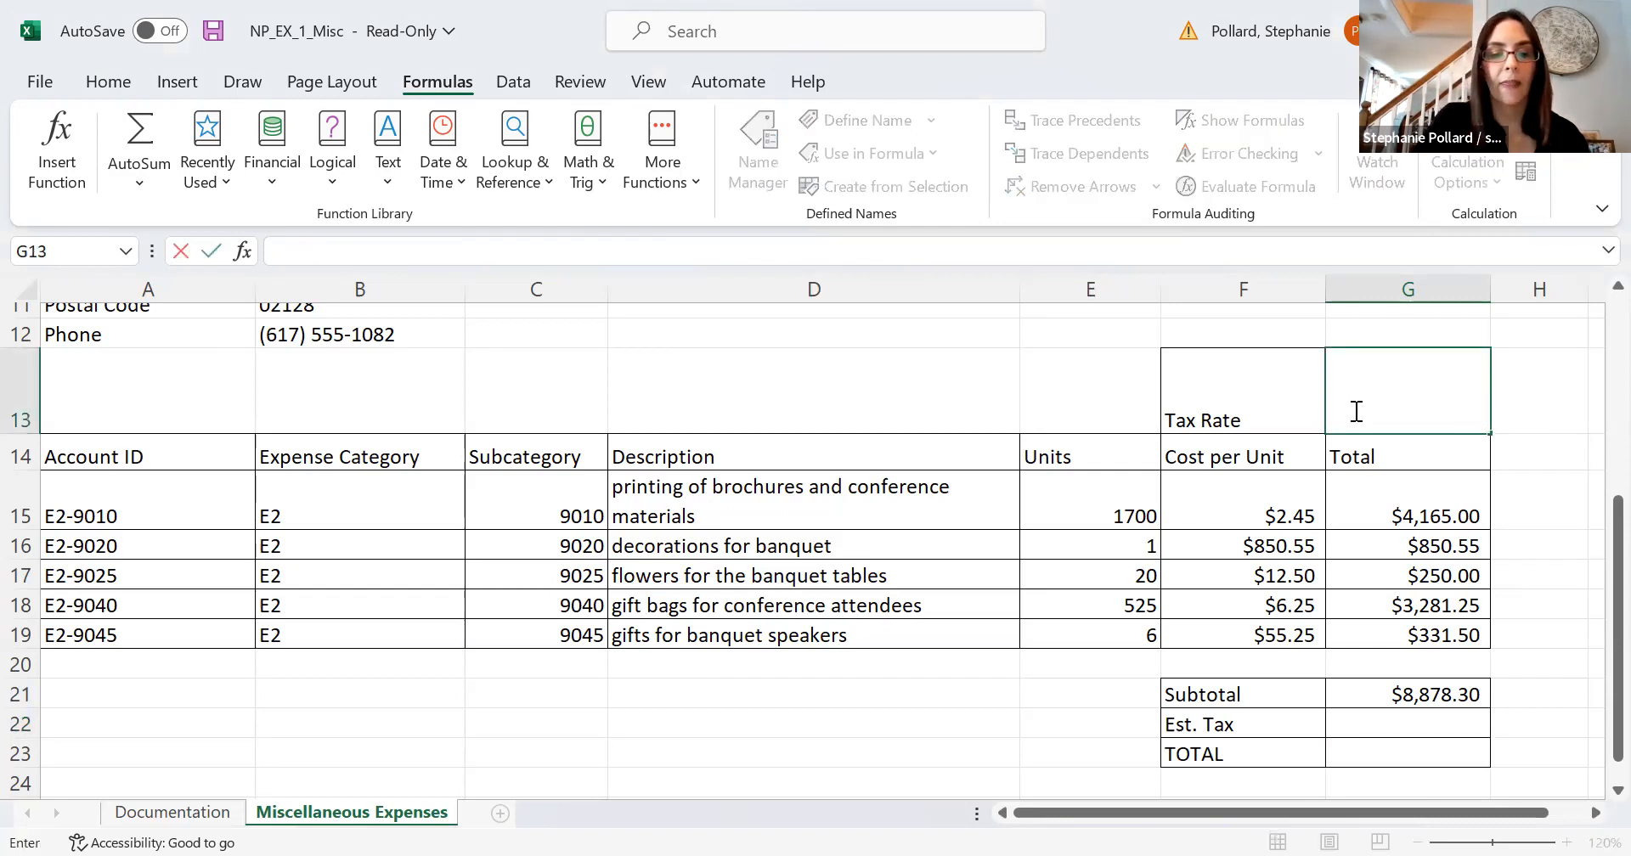
pyautogui.write('5%')
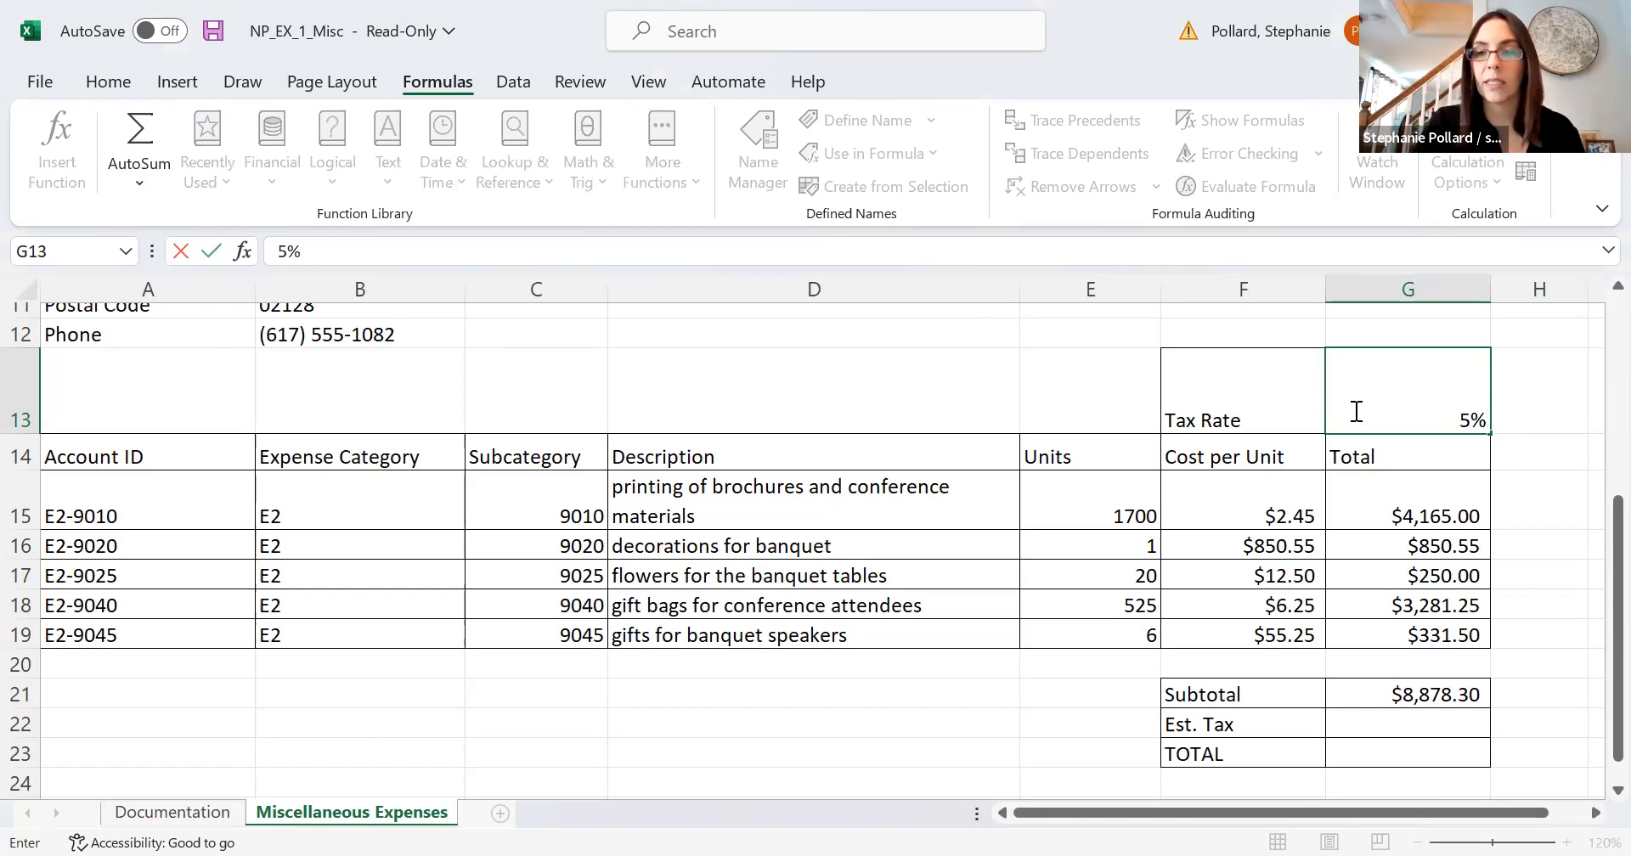
pyautogui.press('Return')
pyautogui.click(1354, 411)
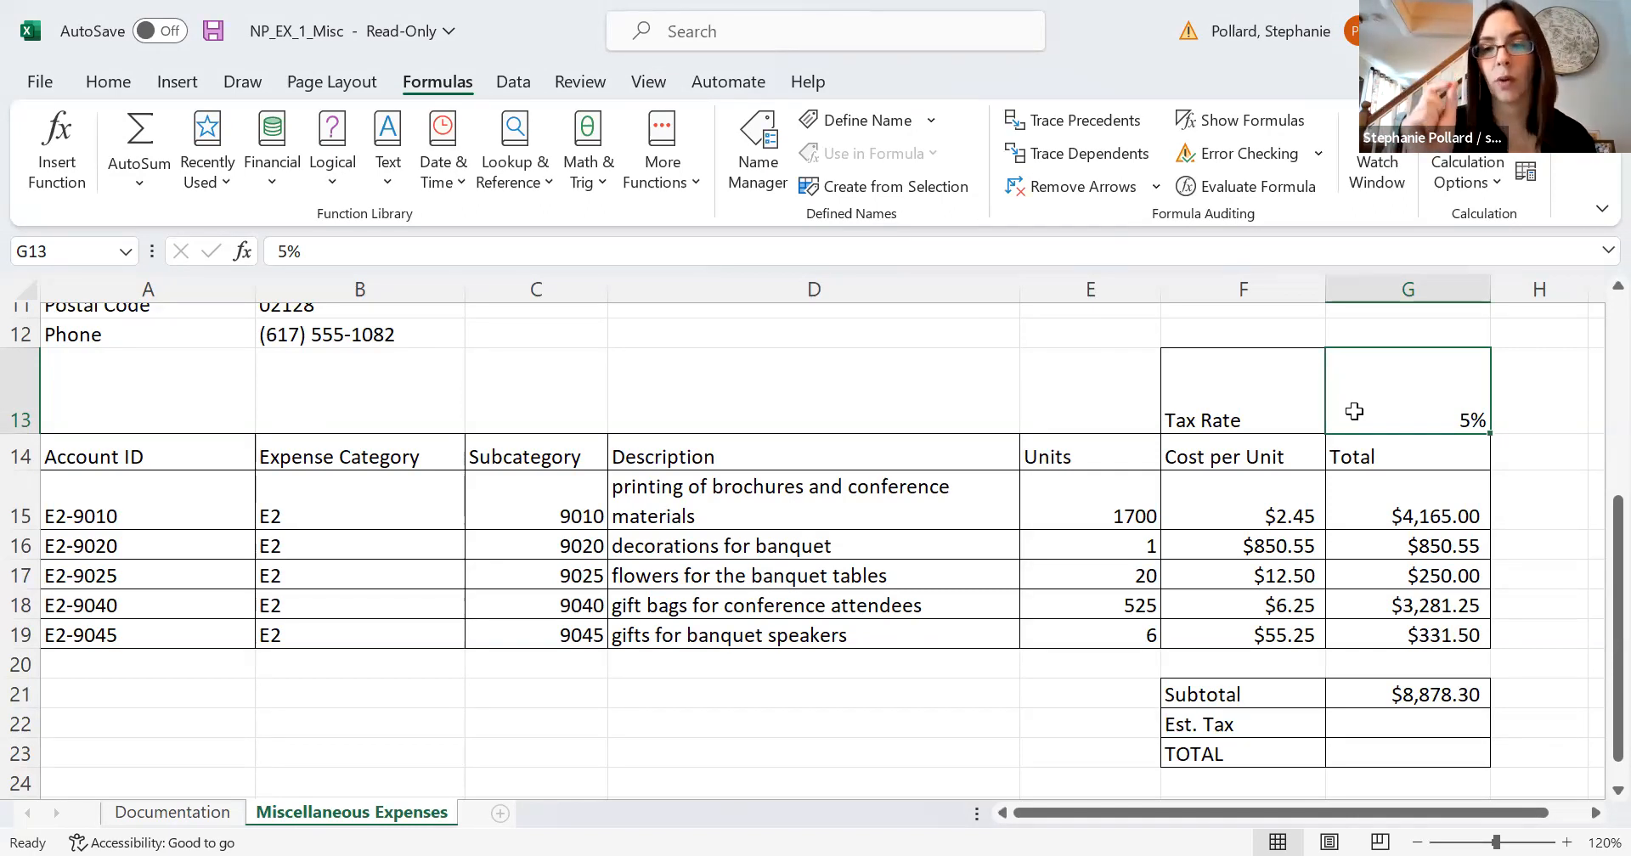
# Calculate the Est. Tax in cell G22 by multiplying the Subtotal by the Tax Rate with =G21*G13.
pyautogui.click(1384, 728)
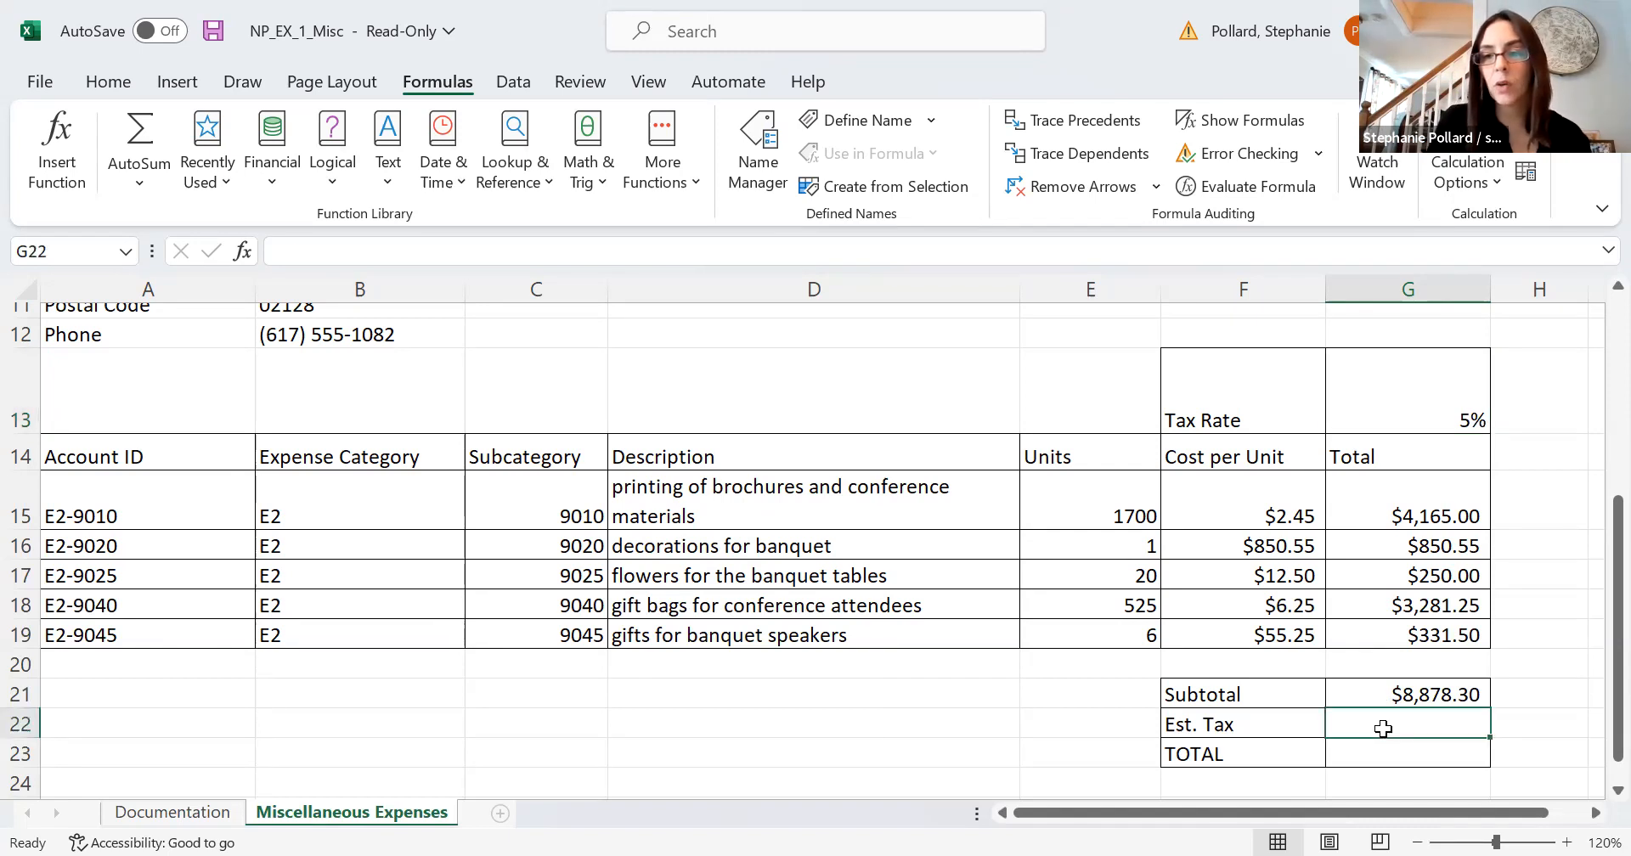
pyautogui.write('=')
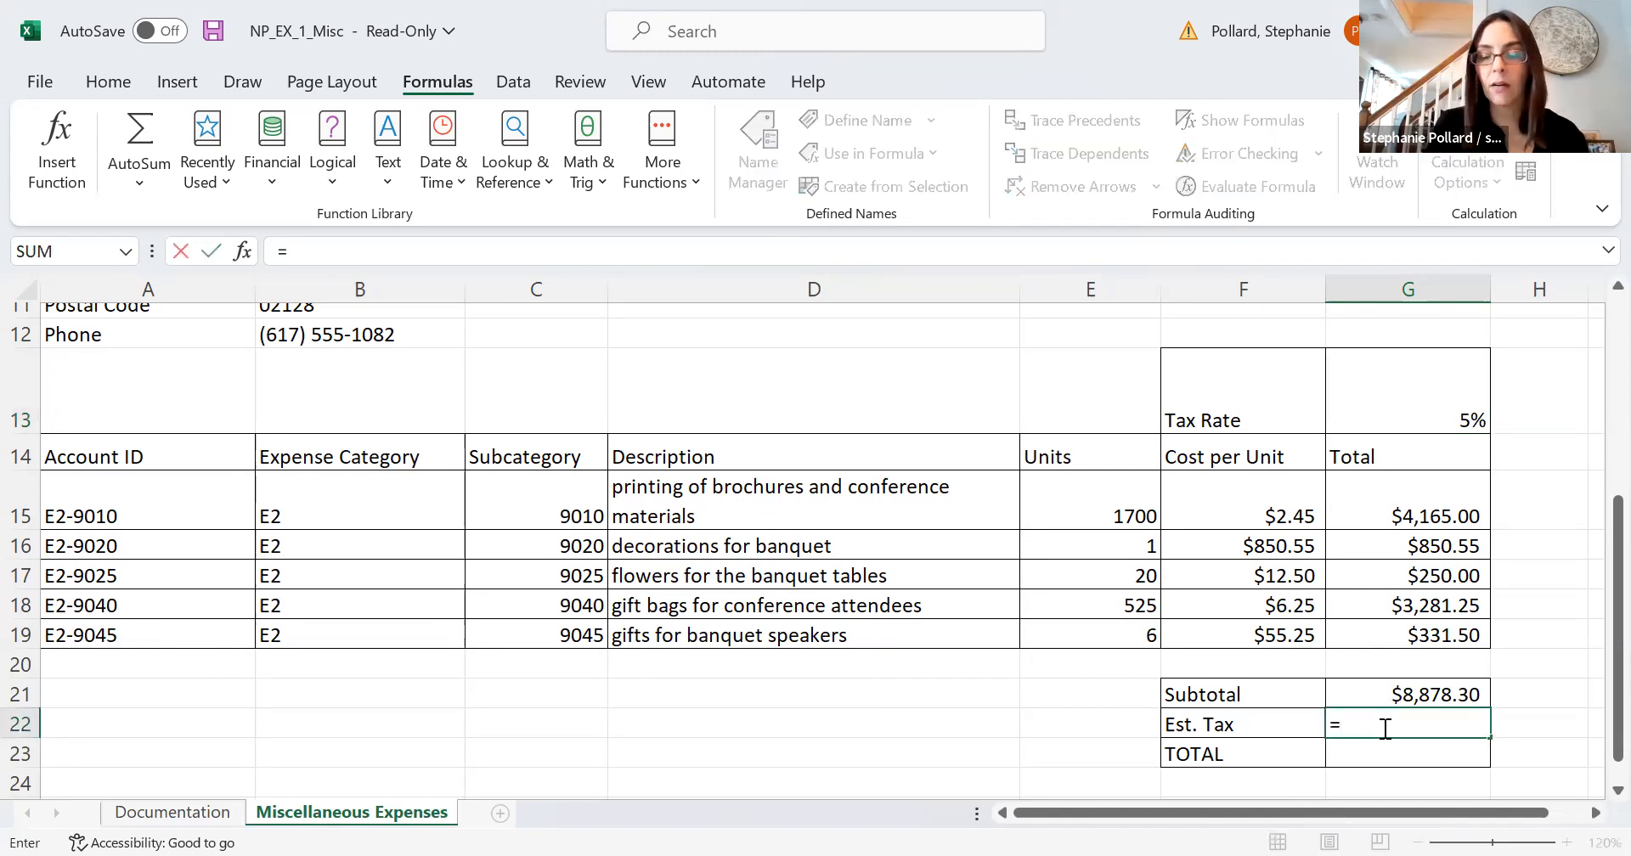
pyautogui.click(1376, 690)
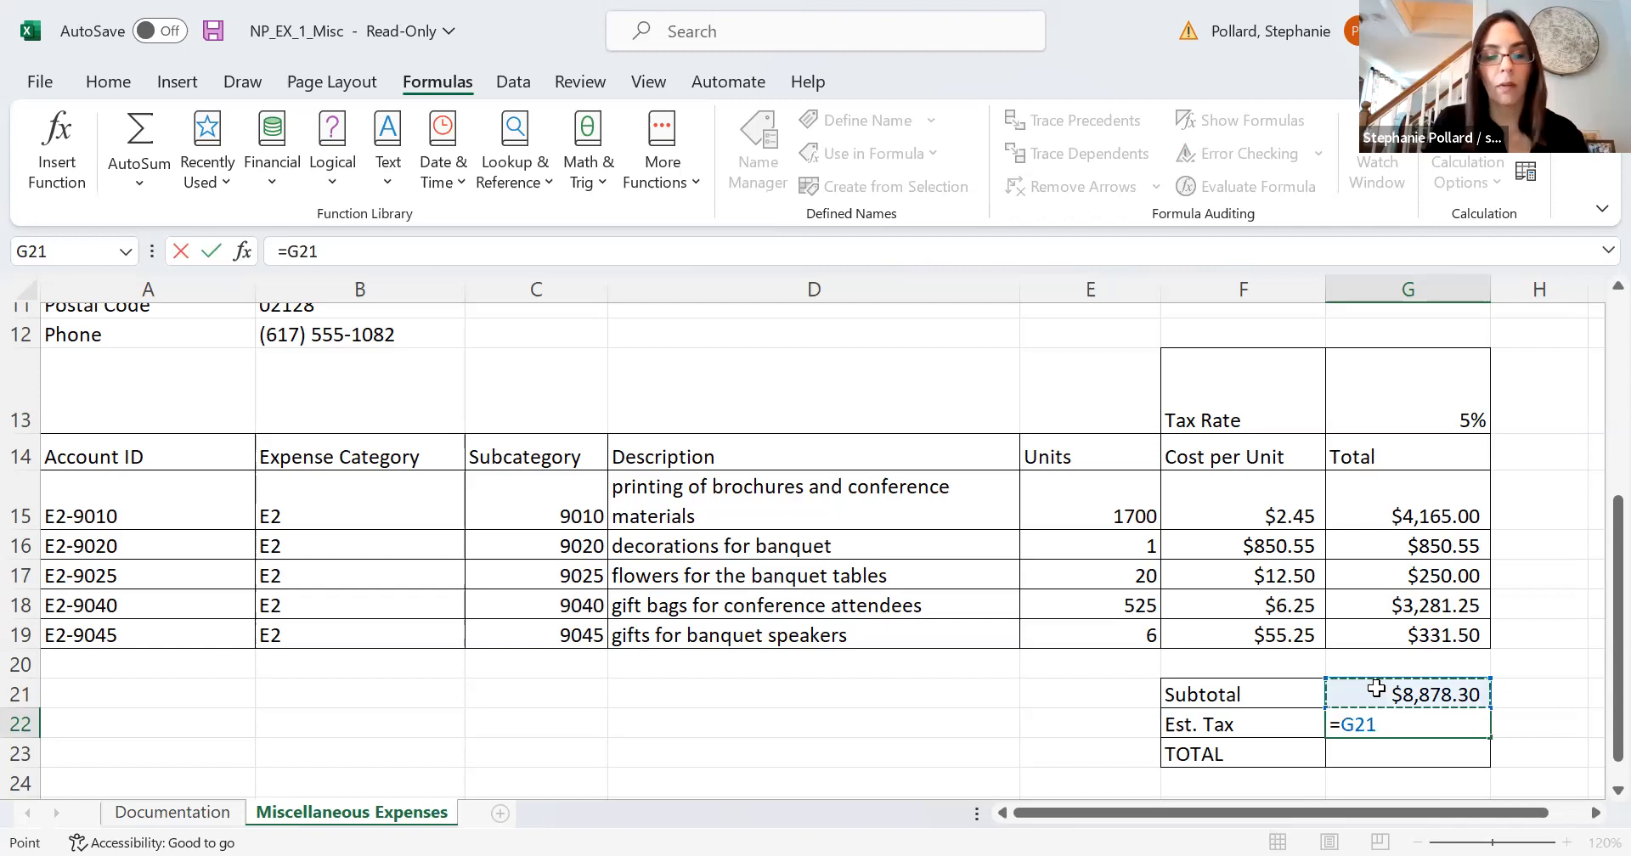
pyautogui.write('*')
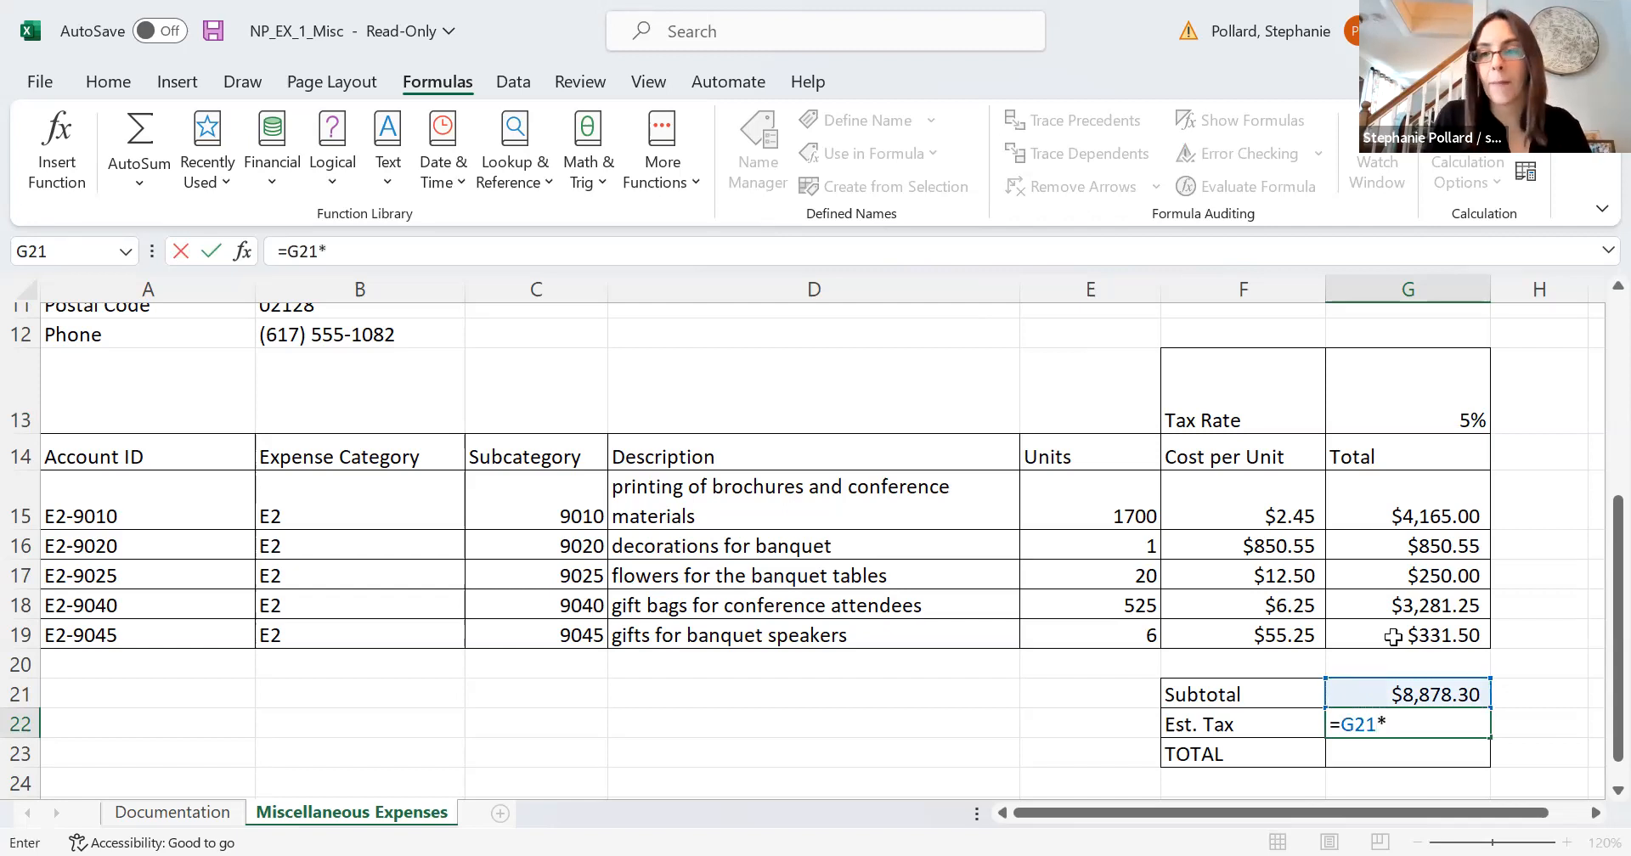
pyautogui.click(1451, 389)
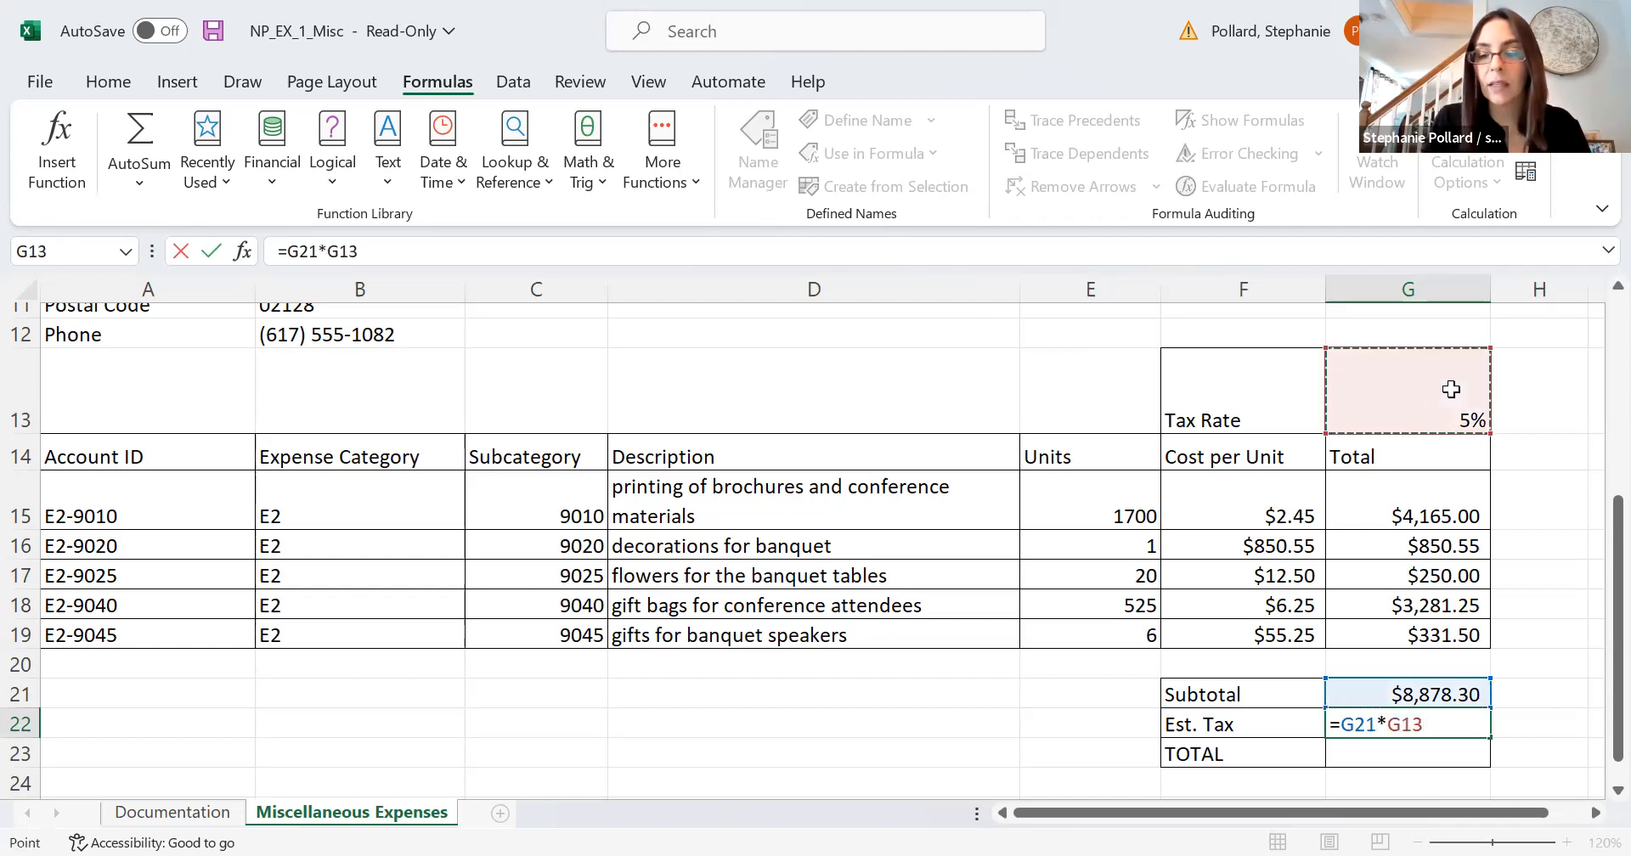
pyautogui.press('Return')
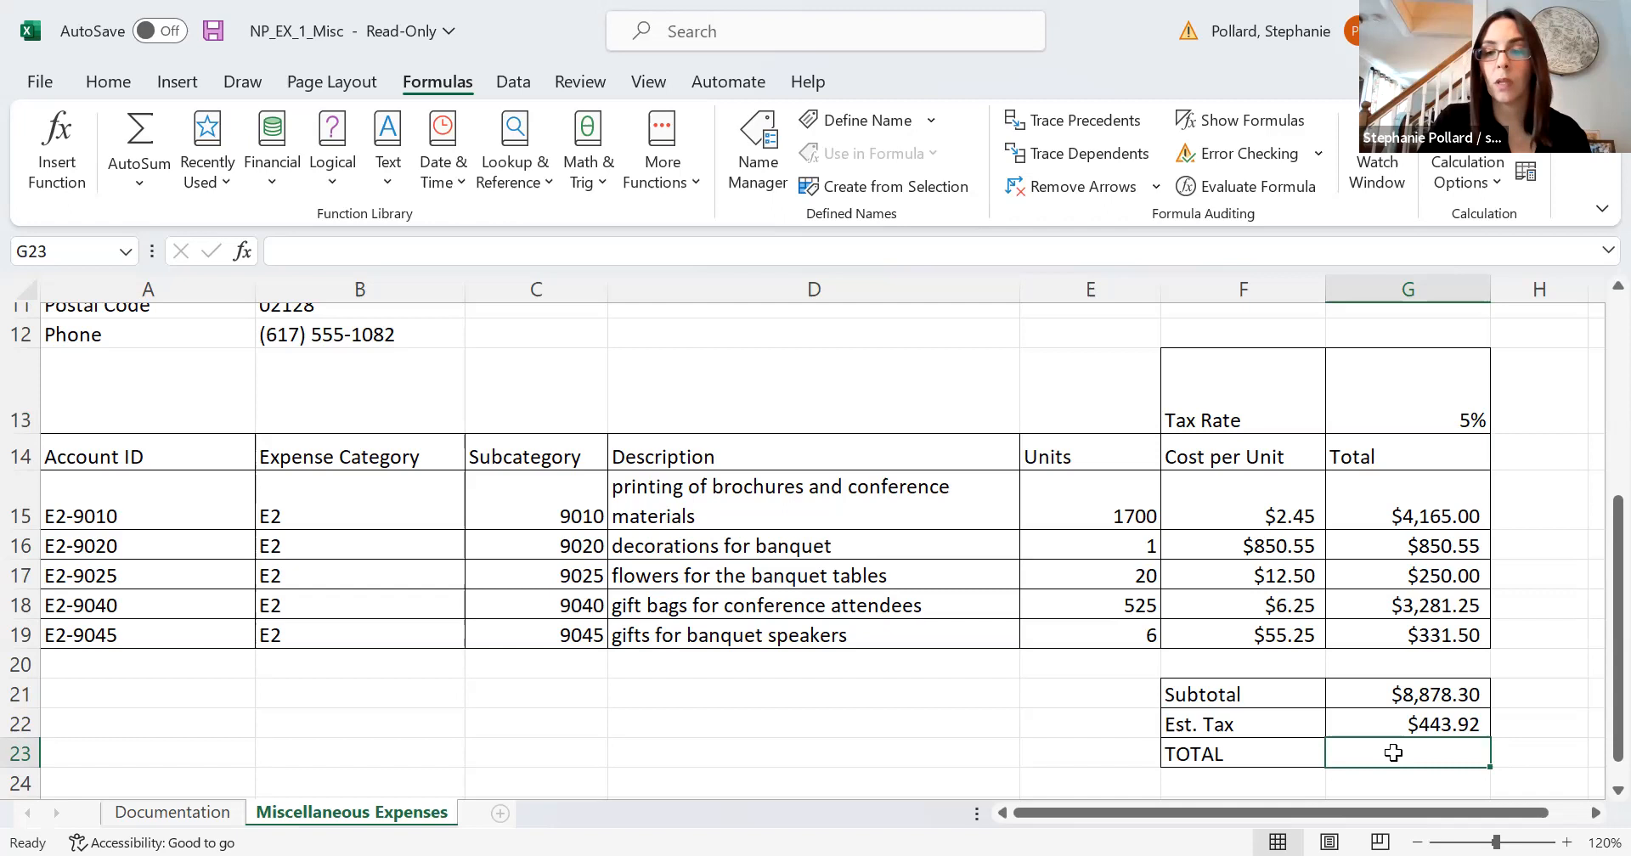
# Calculate the TOTAL in cell G23 by adding the Subtotal and Est. Tax with =SUM(G21:G22).
pyautogui.write('=')
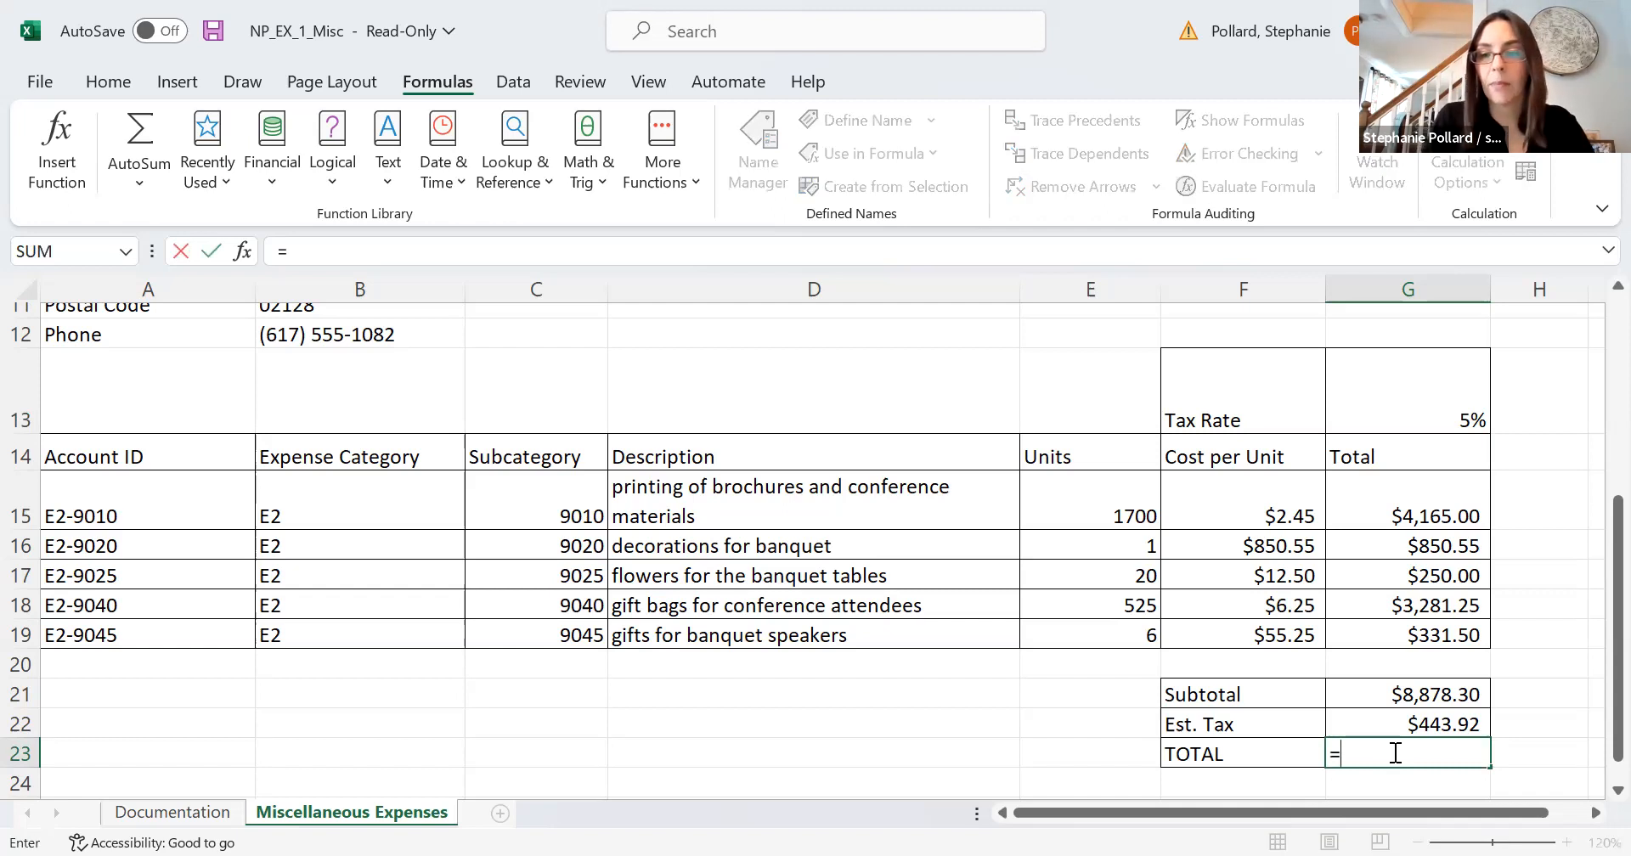
pyautogui.write('sum')
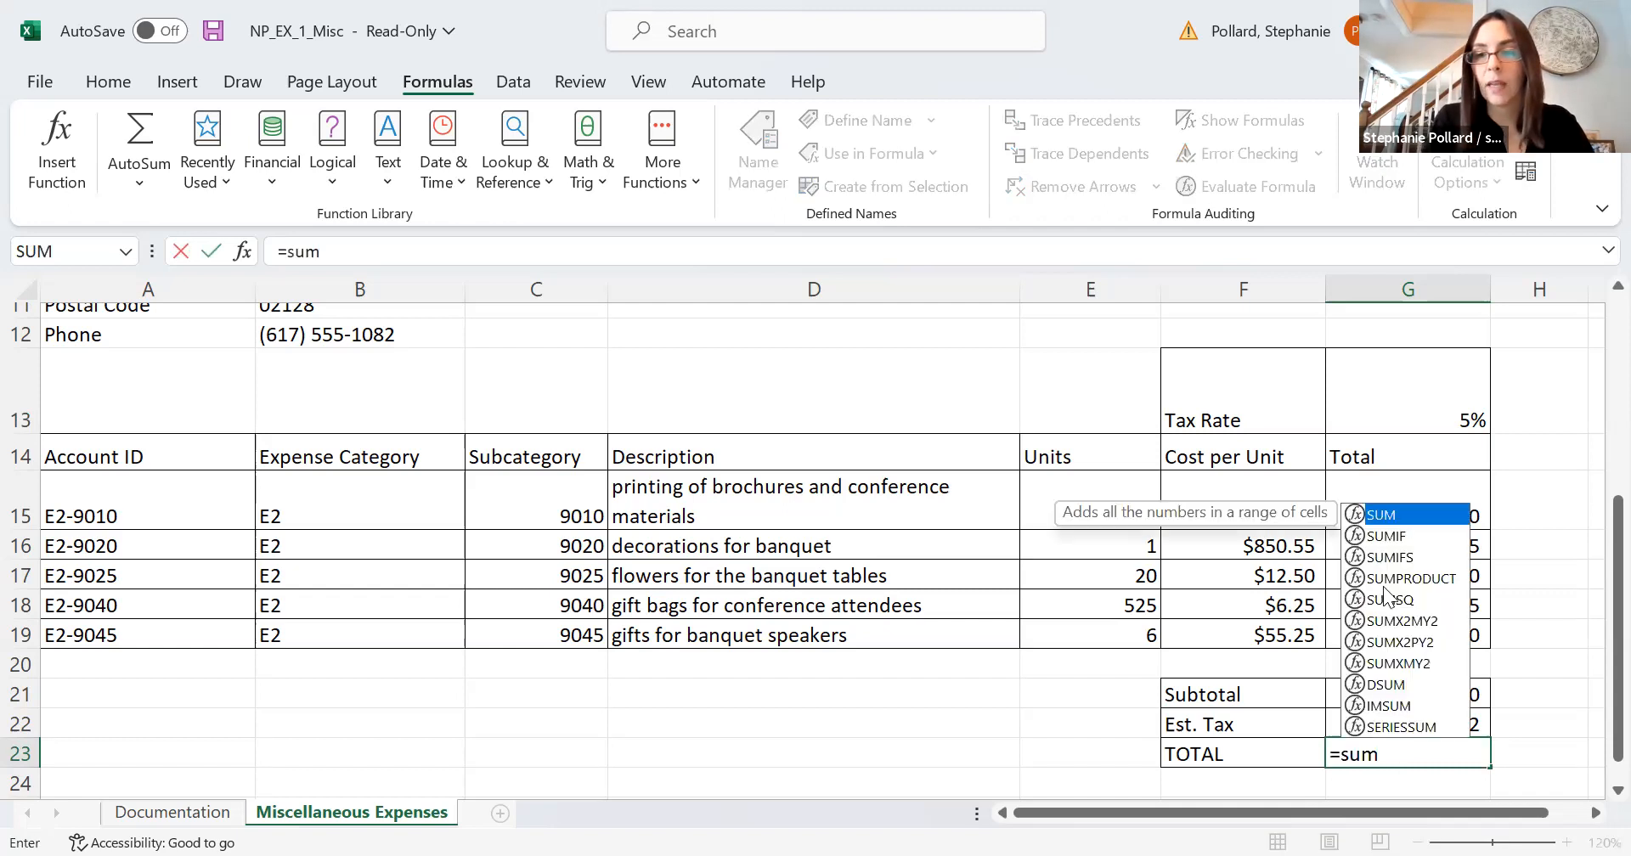
pyautogui.doubleClick(1378, 516)
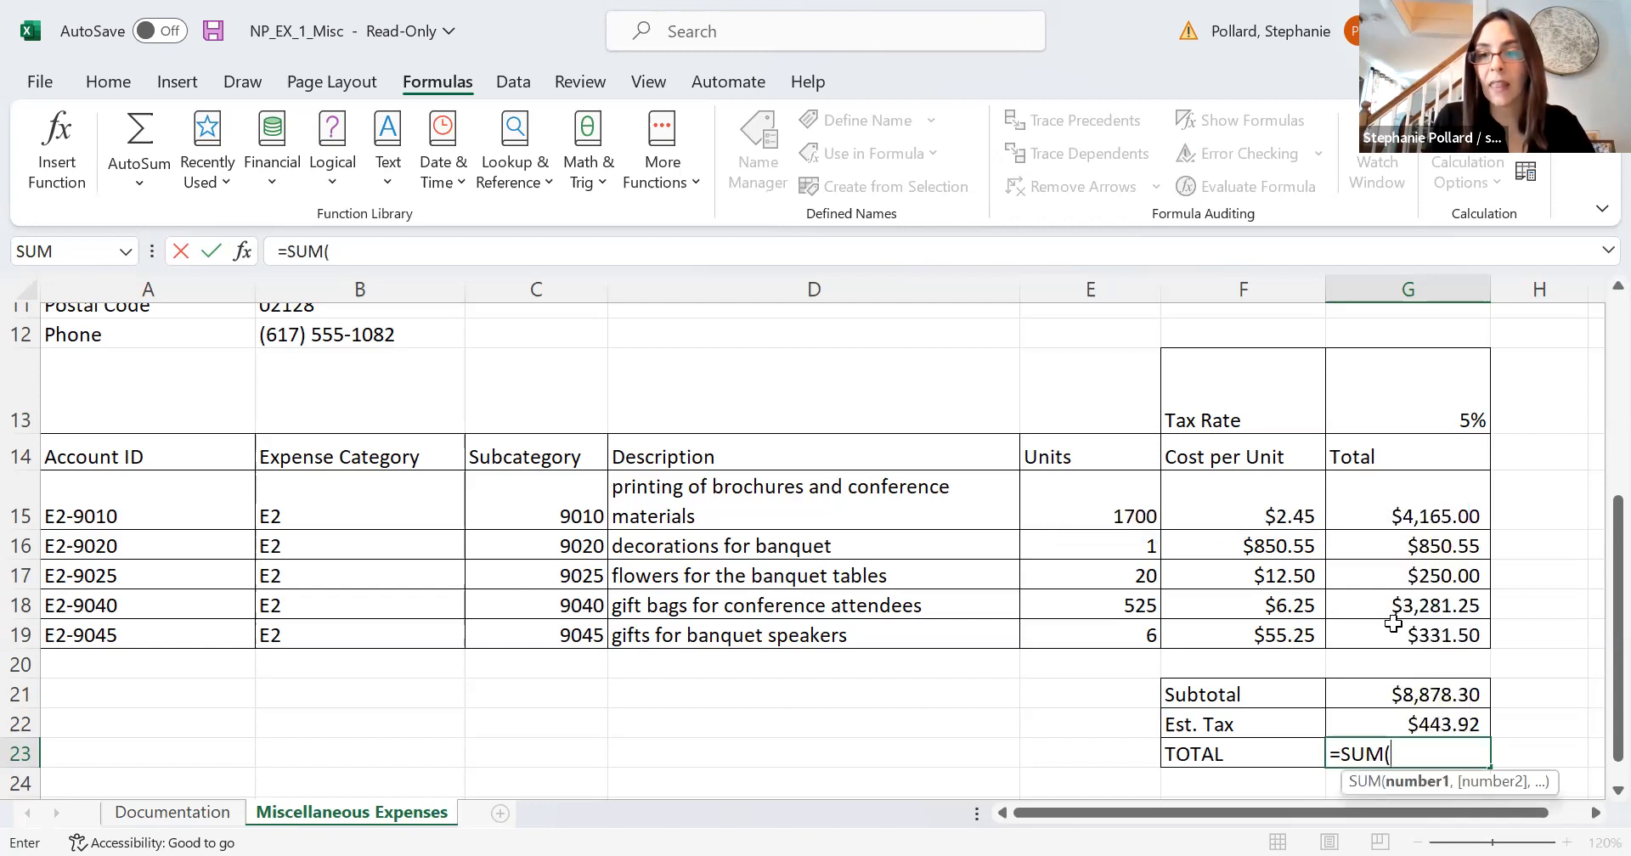
pyautogui.click(1401, 690)
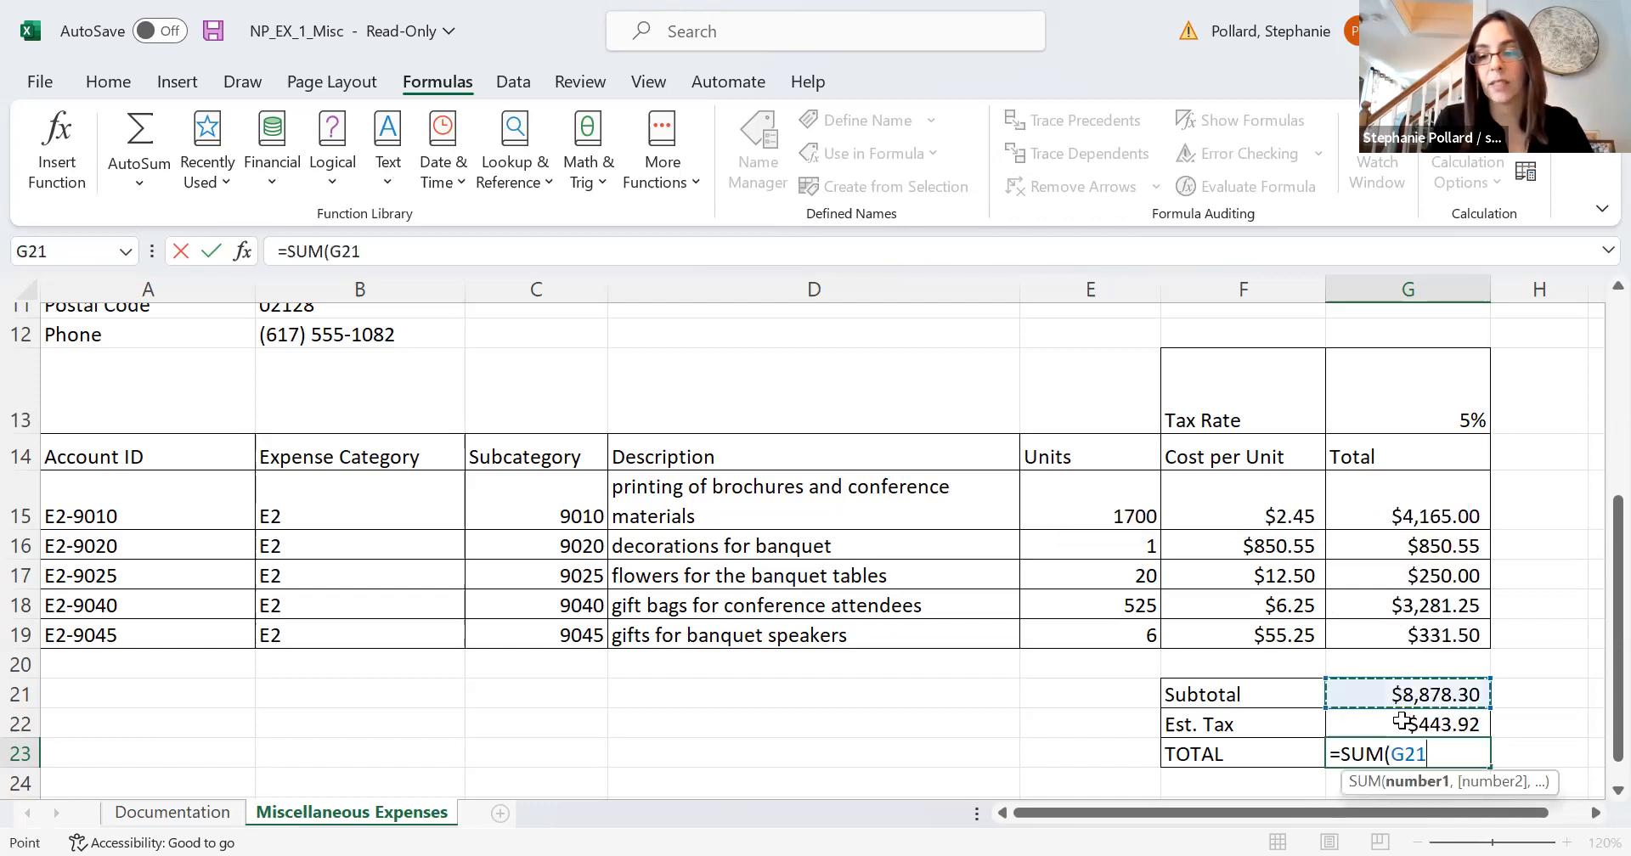
pyautogui.moveTo(1401, 722); pyautogui.dragTo(1401, 721)
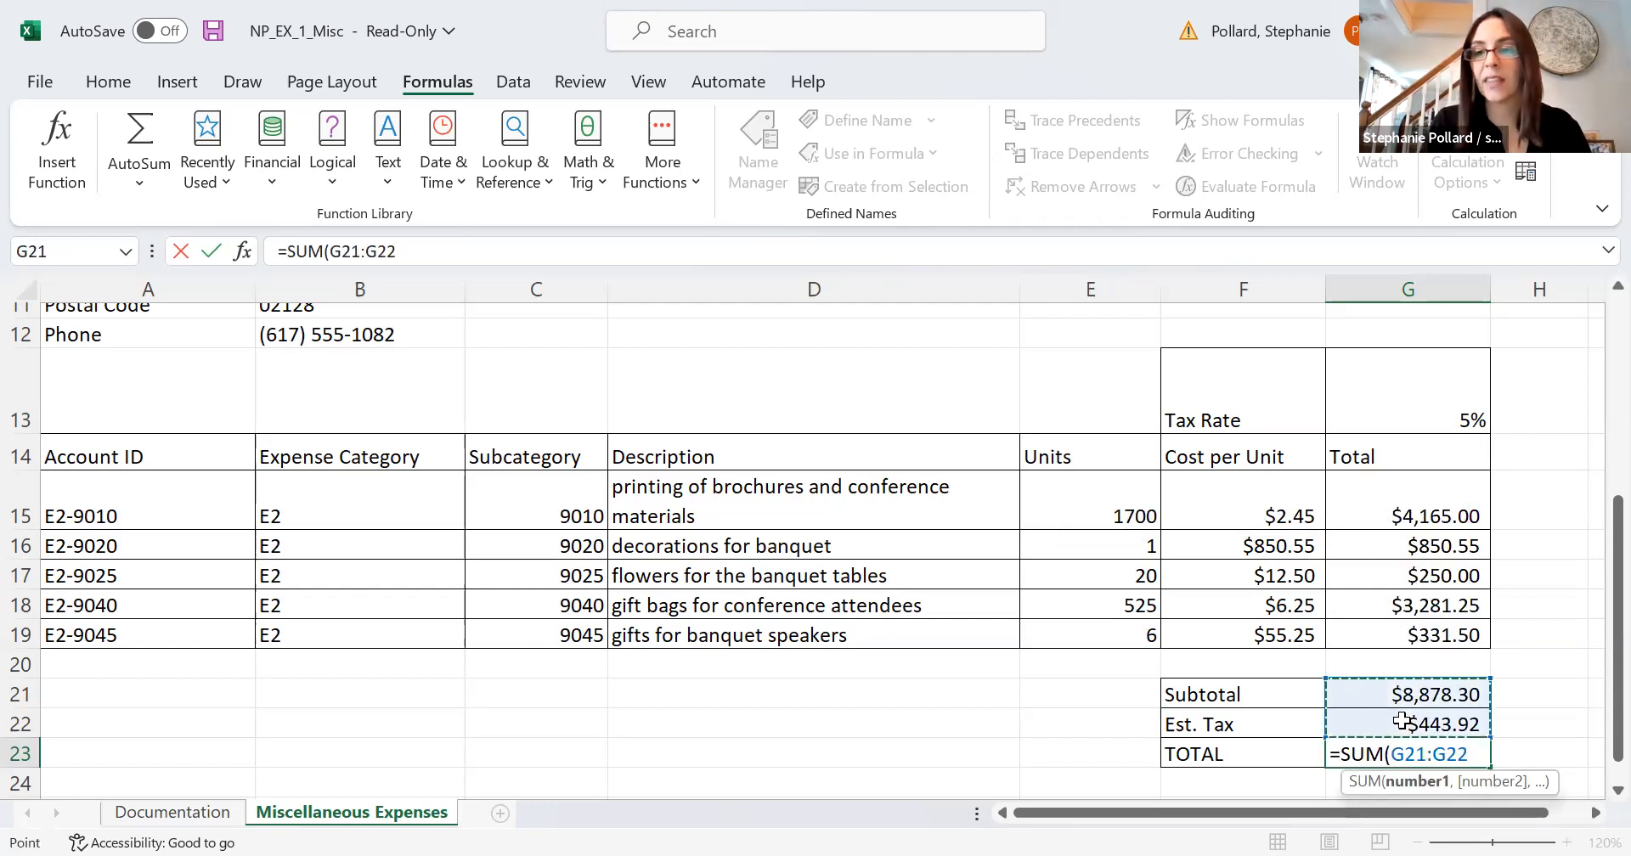
pyautogui.write(')')
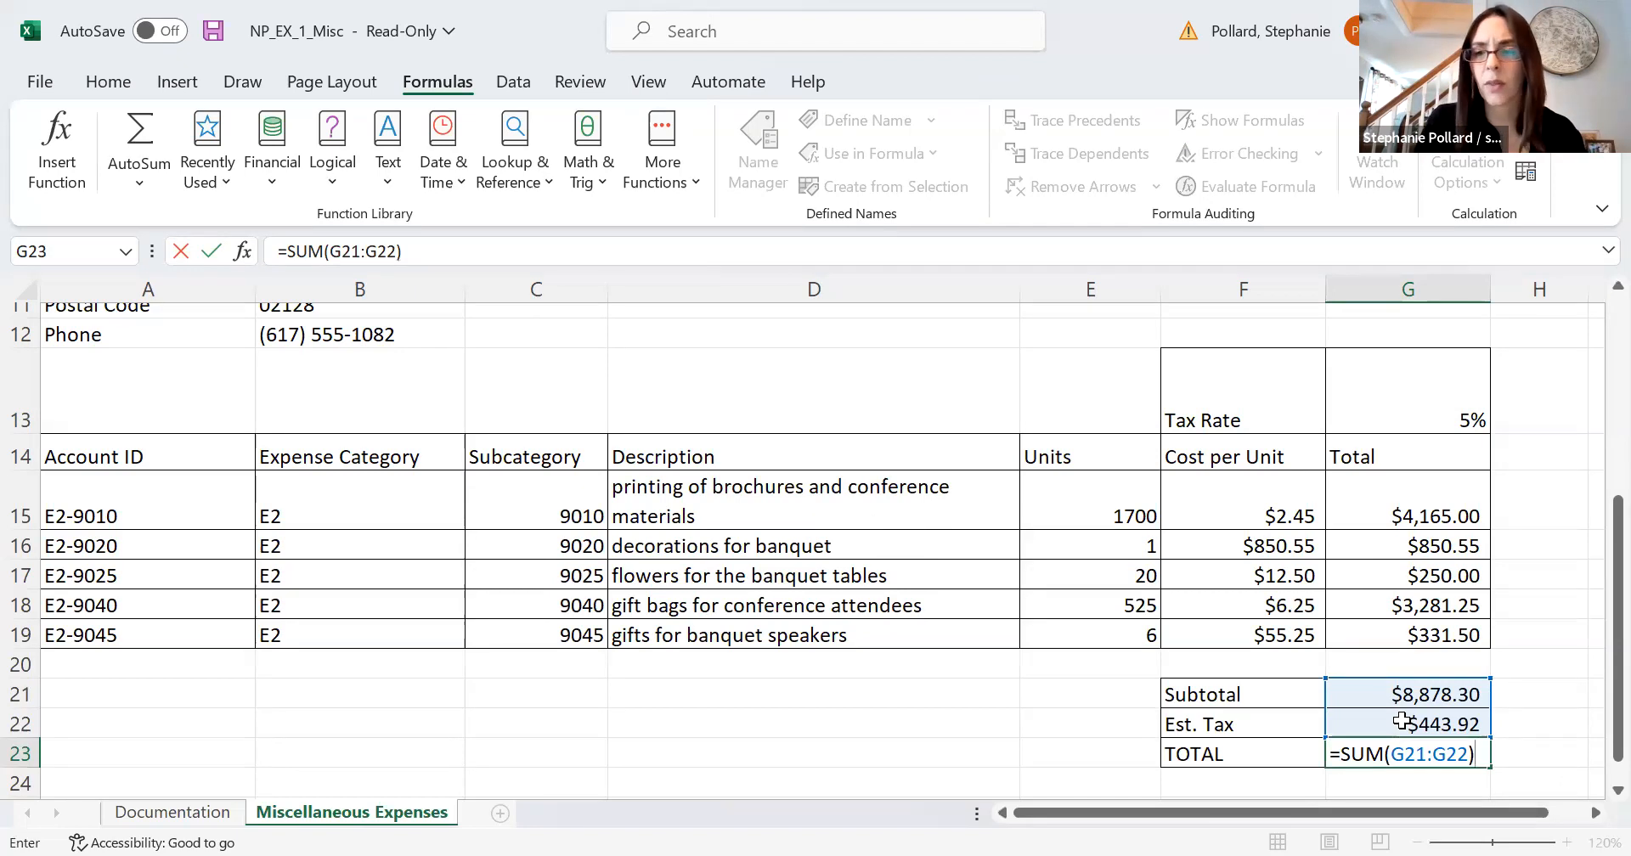
pyautogui.press('Return')
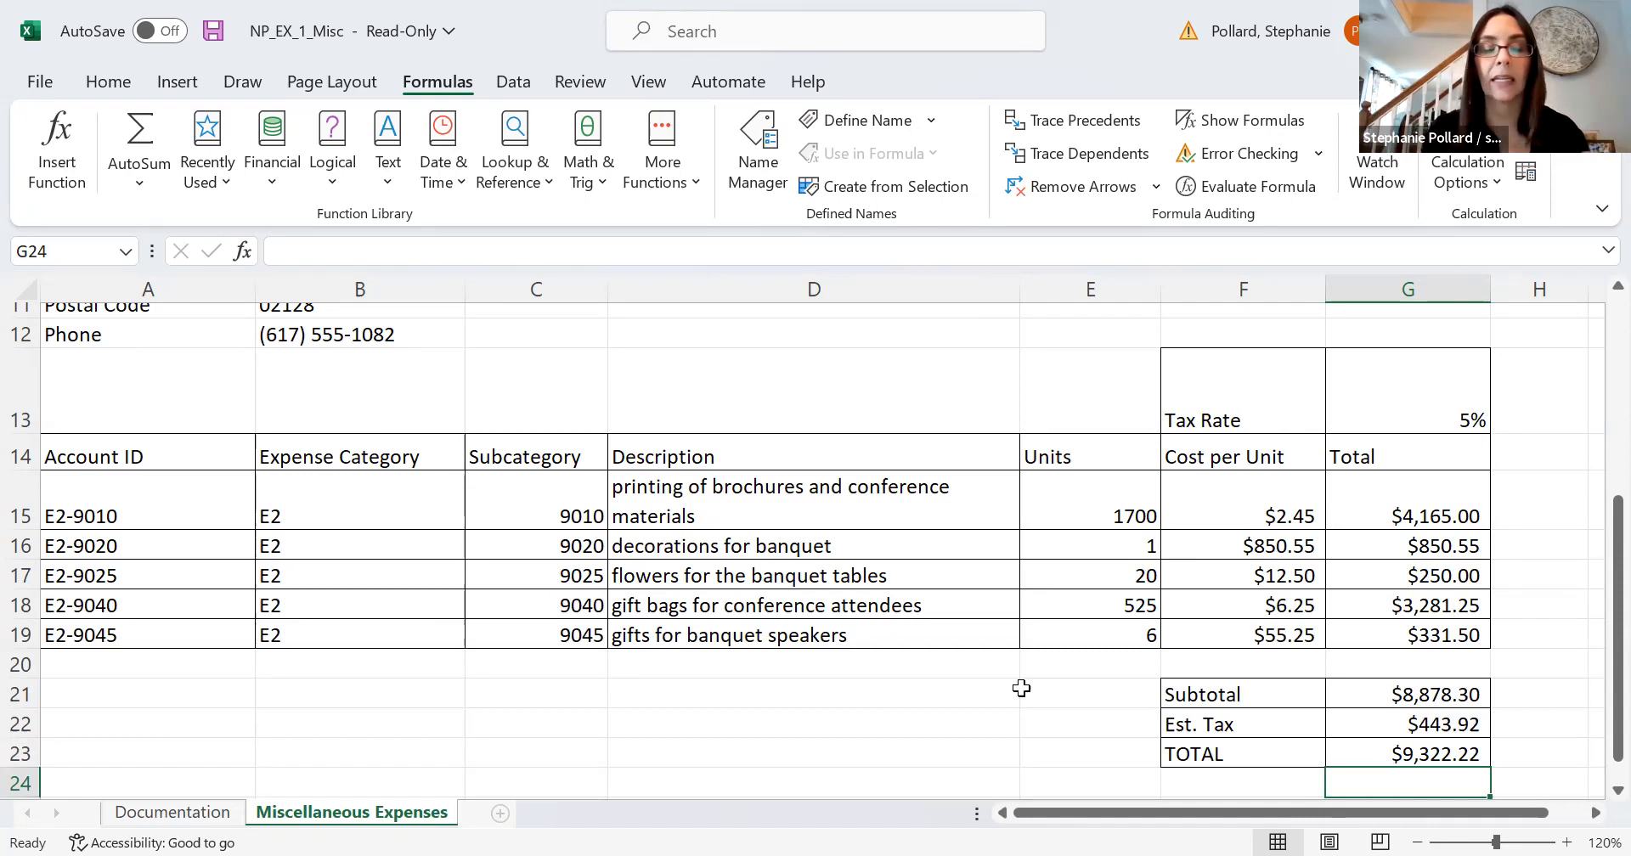
pyautogui.click(958, 694)
pyautogui.write('^')
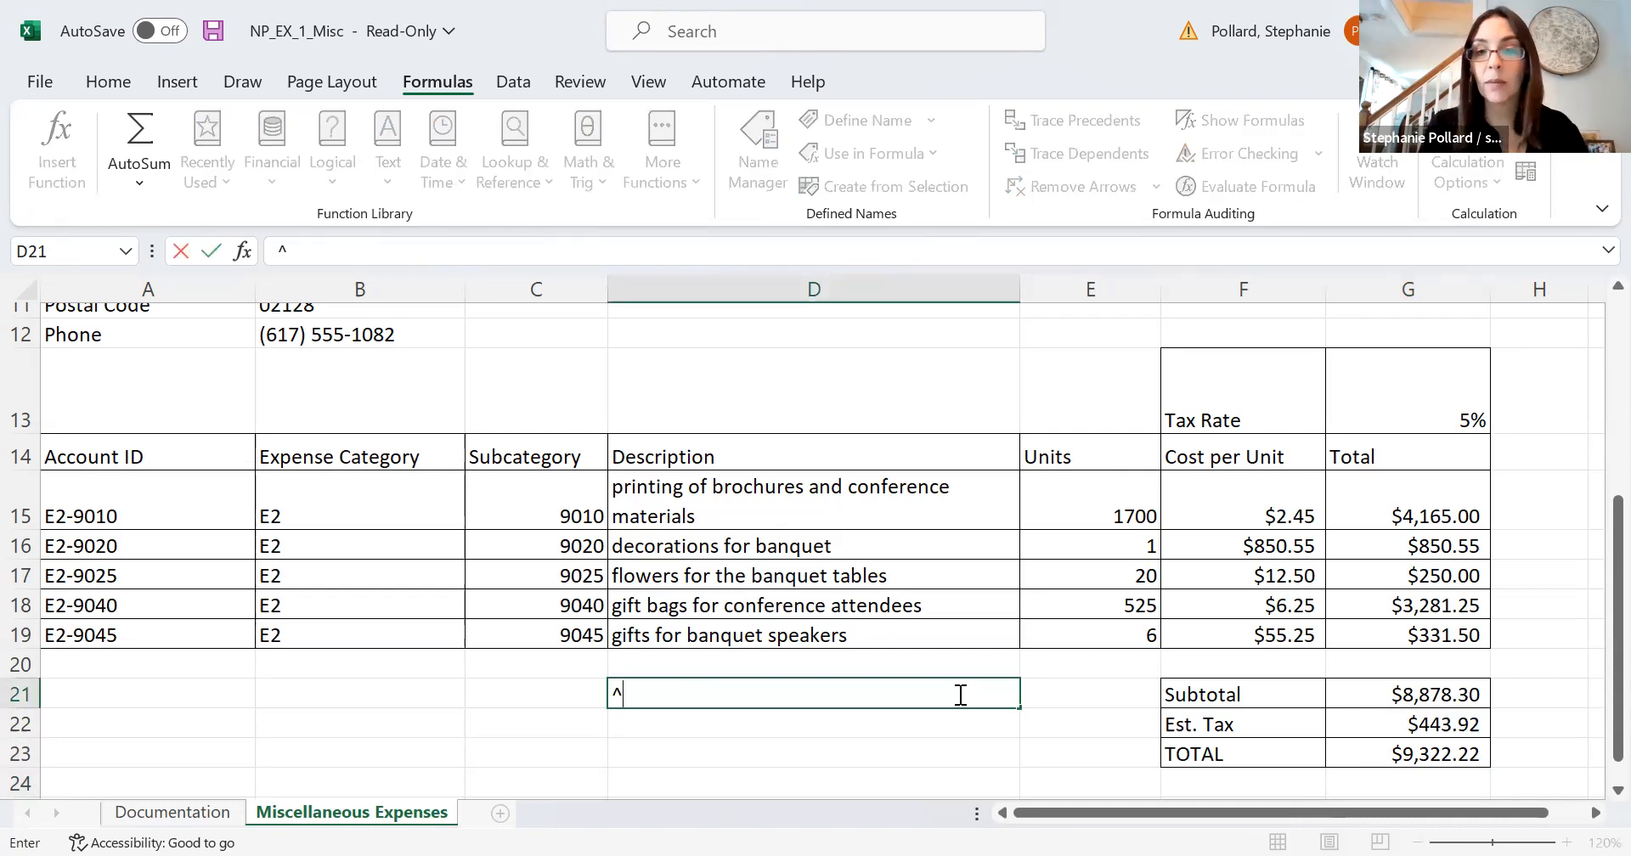
pyautogui.press('BackSpace')
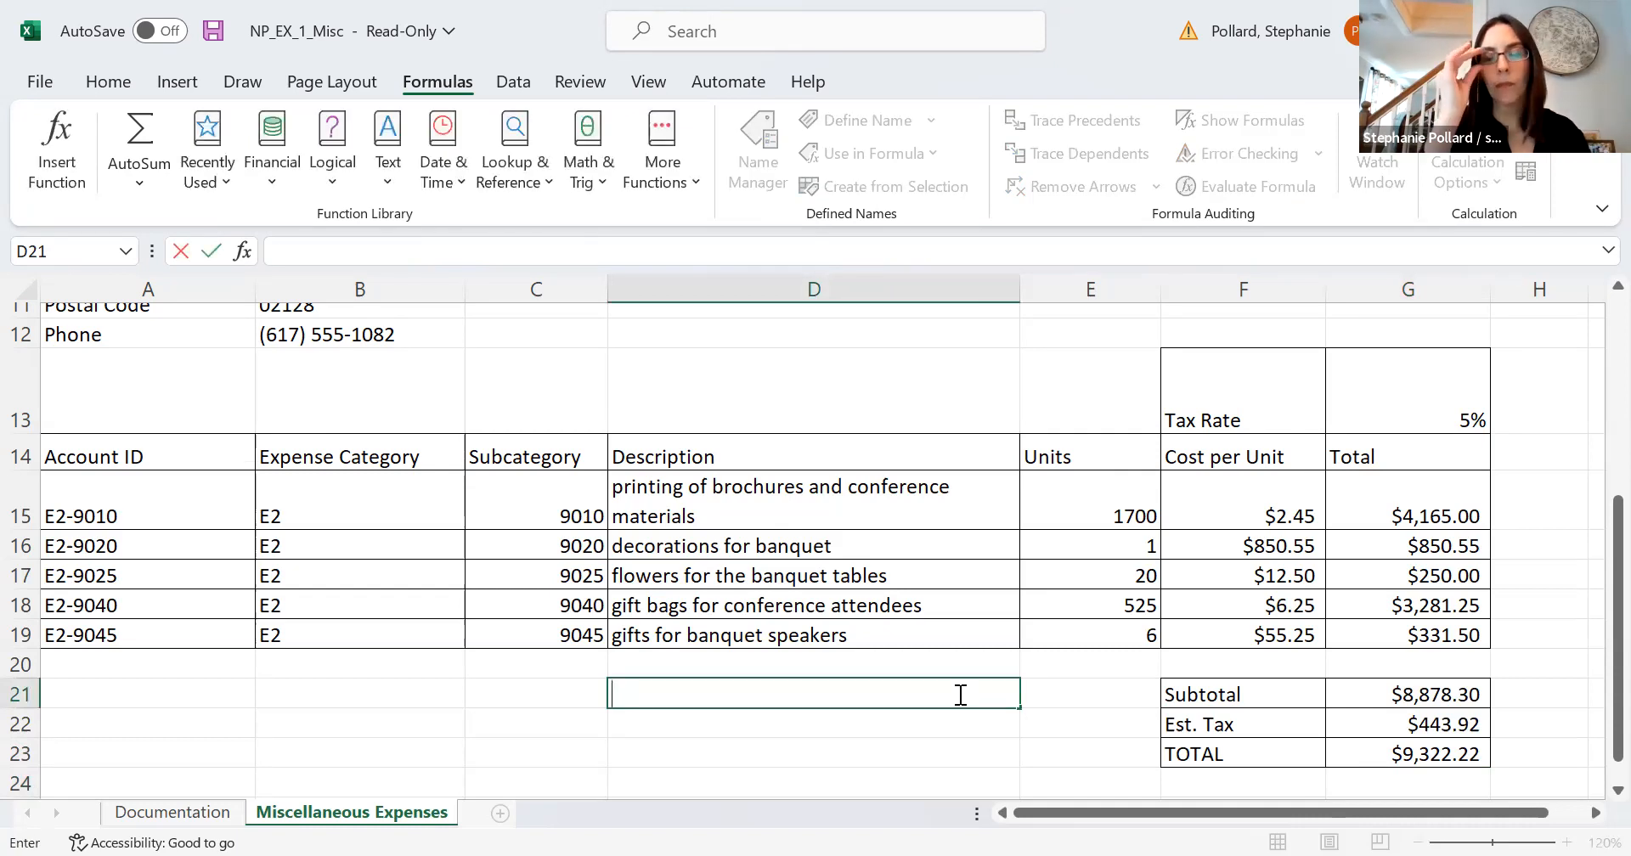